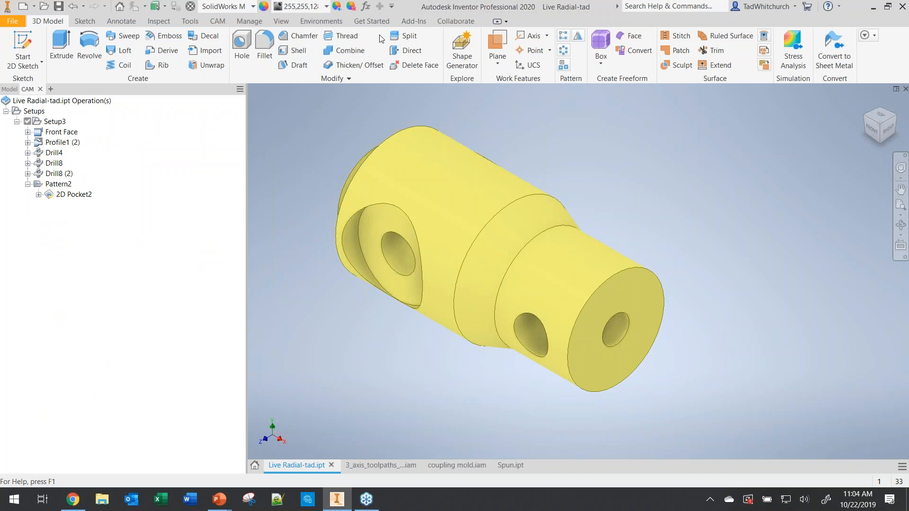
left_click(218, 20)
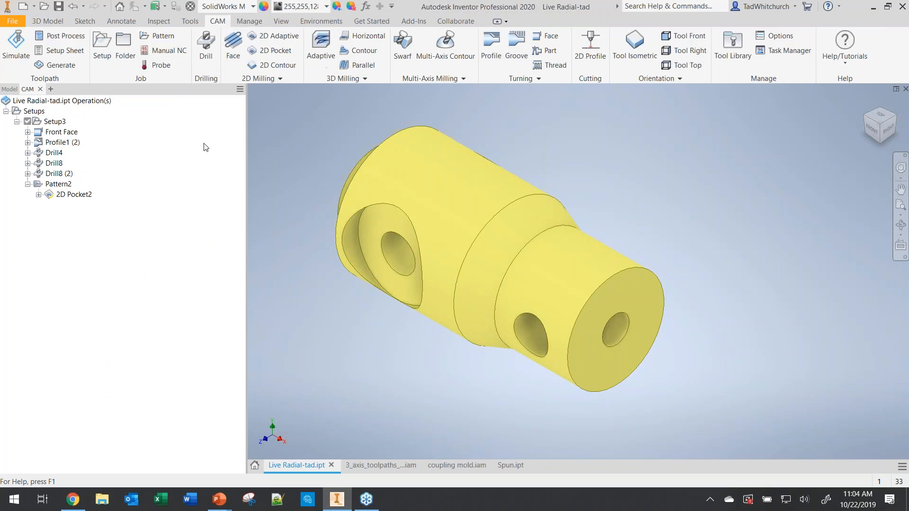
left_click(189, 21)
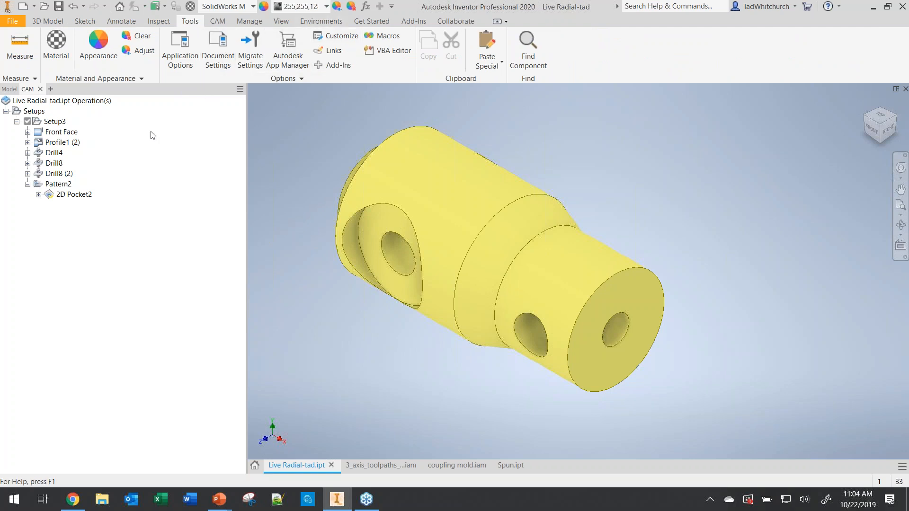
left_click(214, 23)
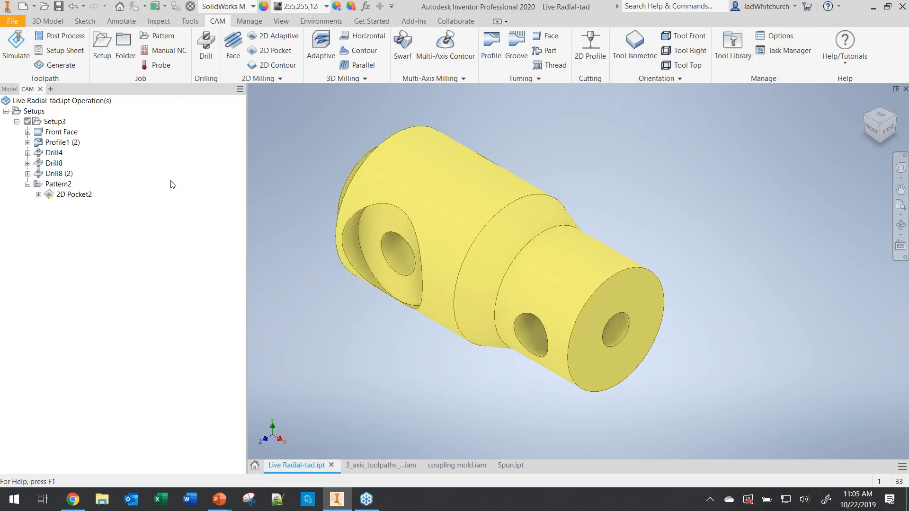
left_click(11, 89)
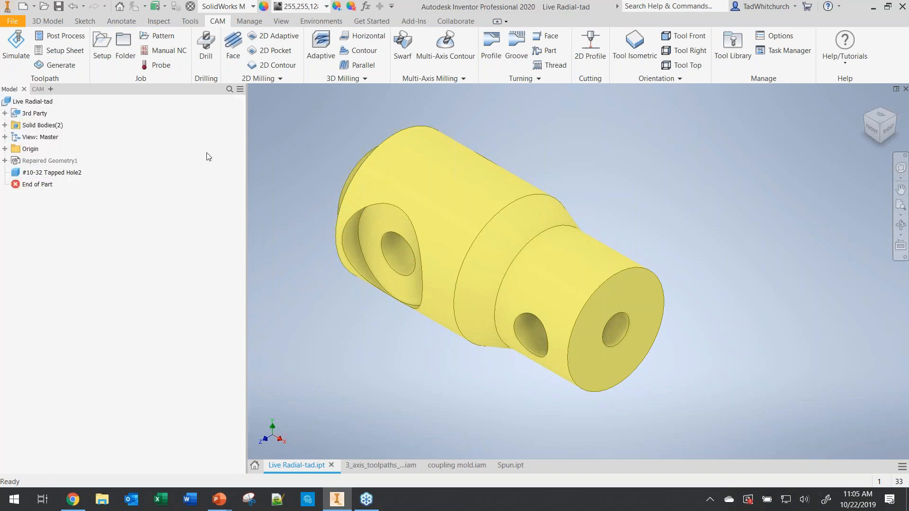
Step: Open the Hole feature's properties, reposition the floating panel, and close it without creating a hole
left_click(52, 22)
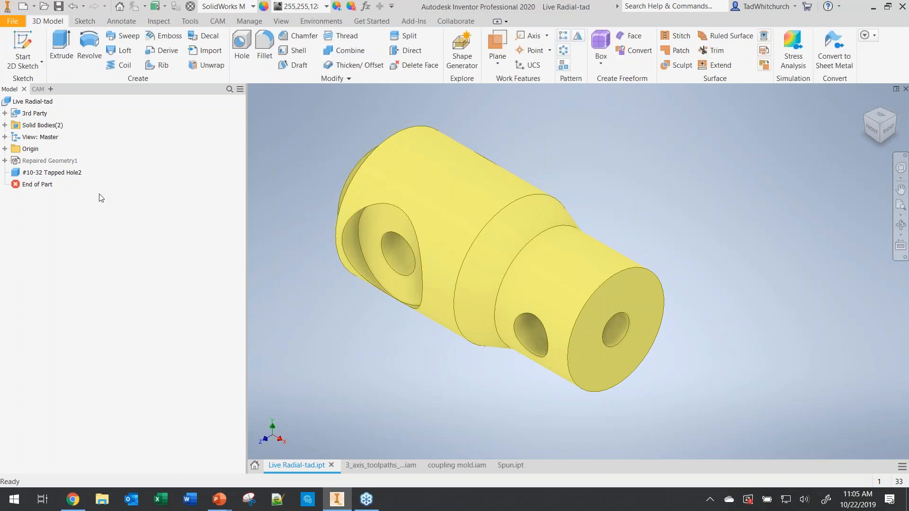
left_click(241, 46)
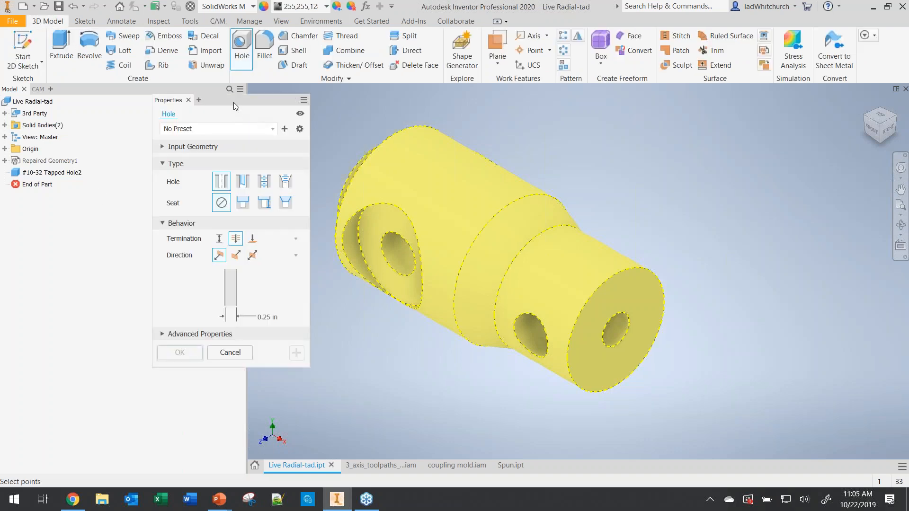
left_click_drag(235, 99, 236, 64)
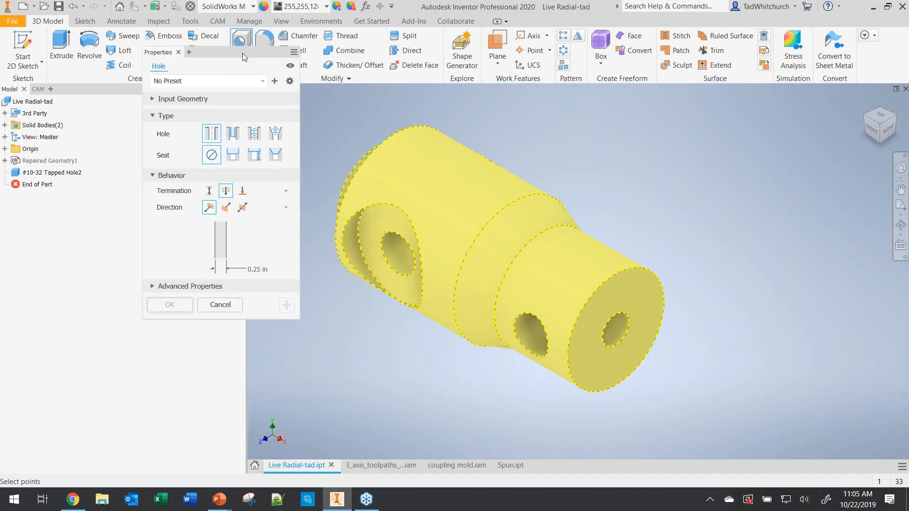
left_click_drag(242, 53, 279, 54)
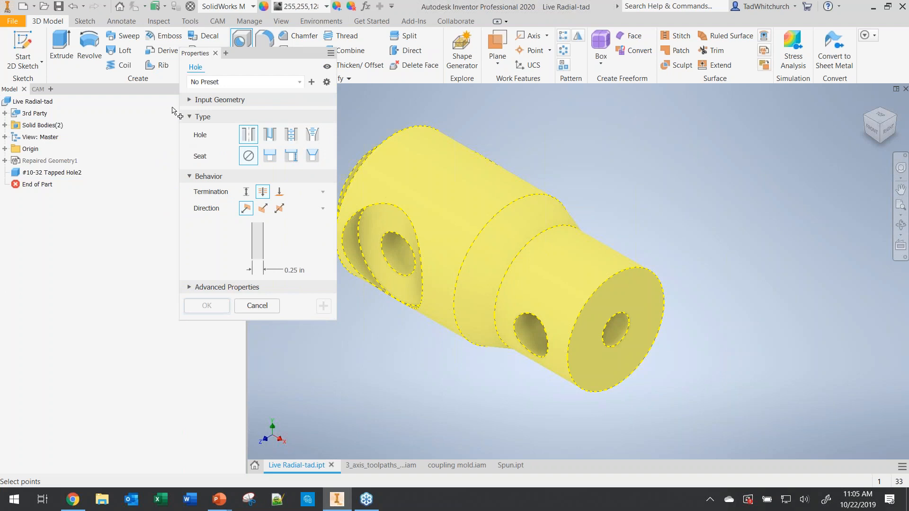
left_click(216, 55)
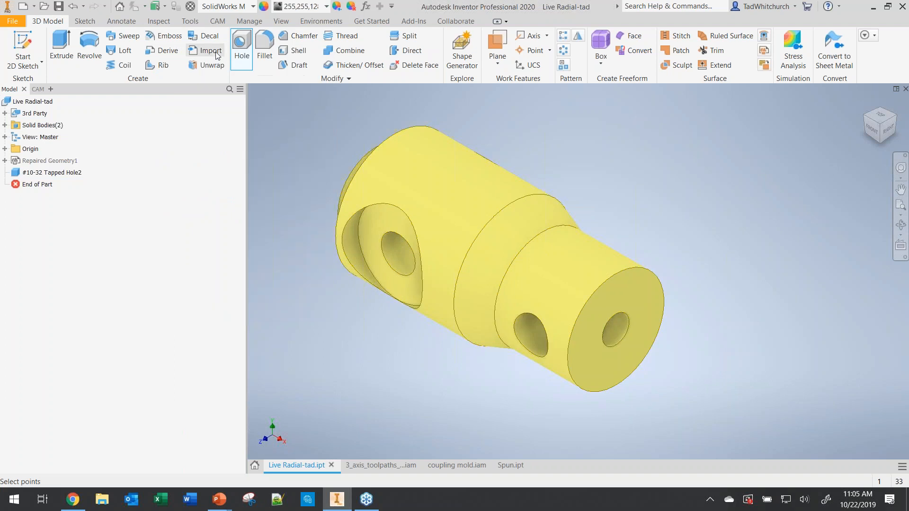
Step: Show the CAM browser, view the default settings of a new Drill operation there, and cancel the operation
left_click(217, 21)
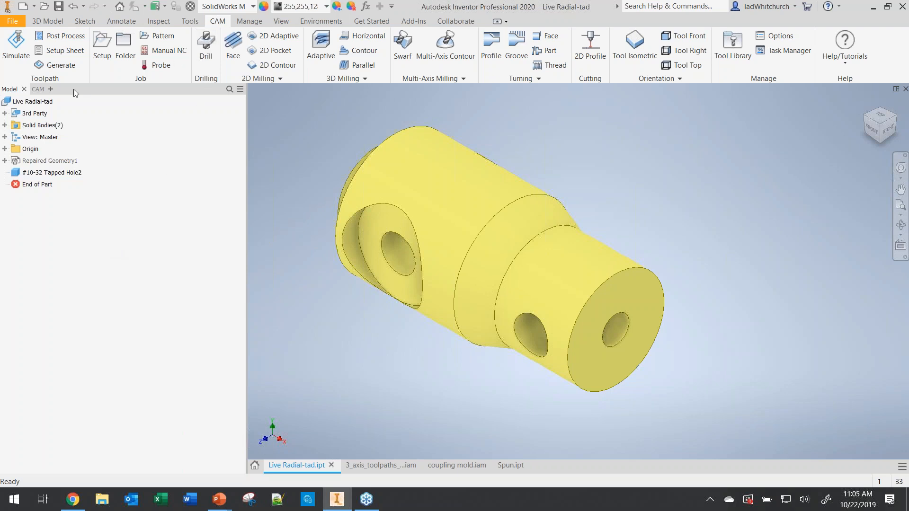
left_click(37, 89)
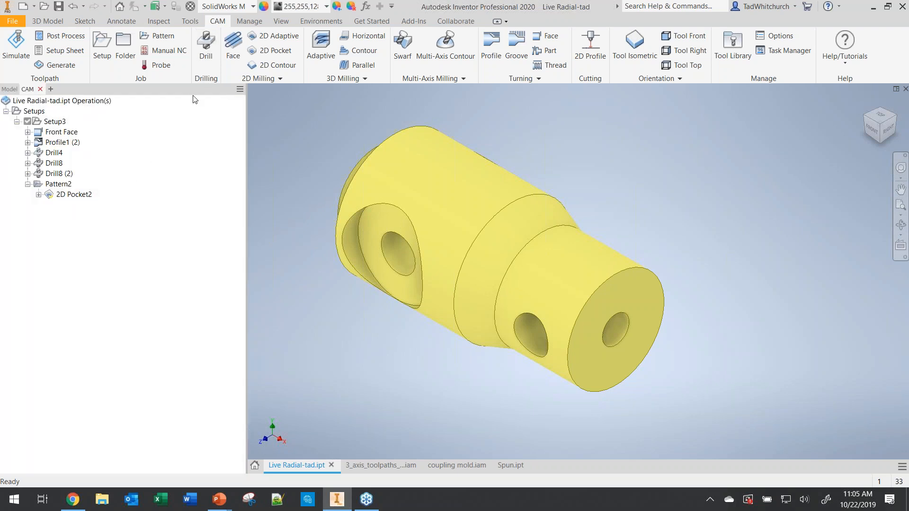
left_click(207, 42)
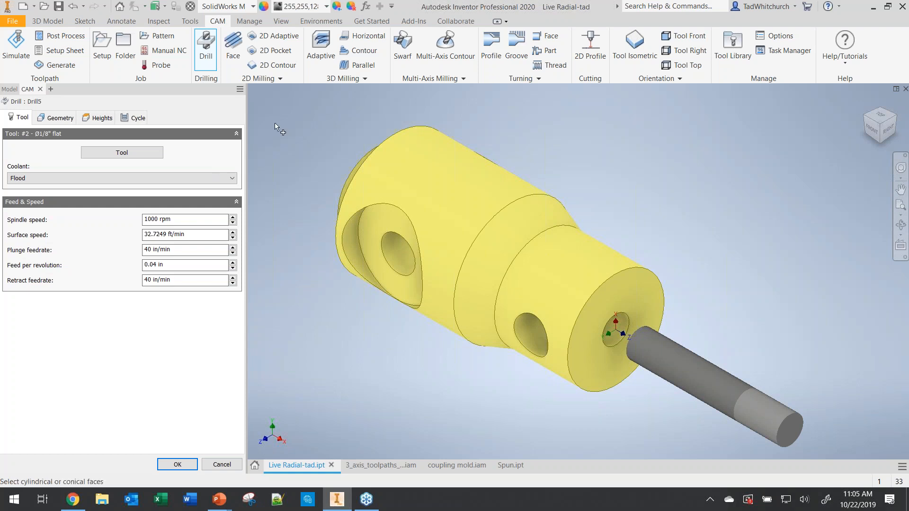
left_click(218, 465)
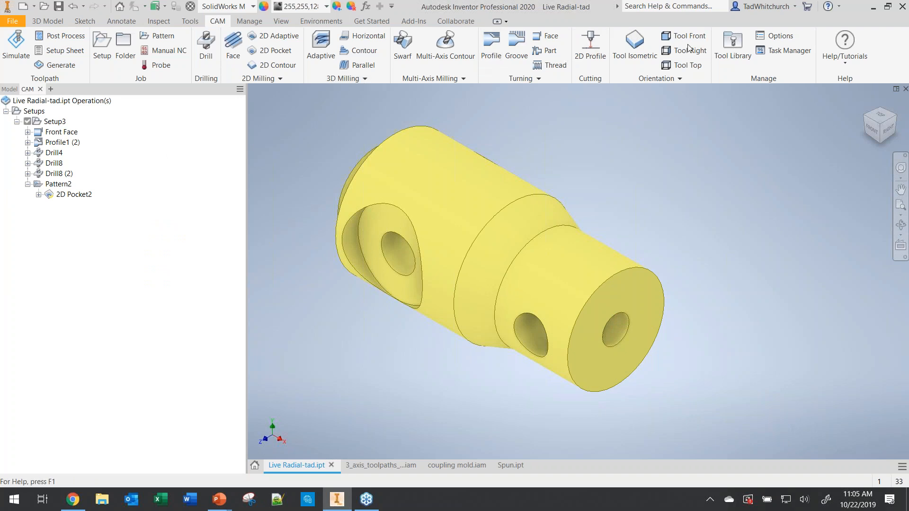
Step: Turn off Combine Operation dialog with CAM Browser in the CAM options
left_click(776, 38)
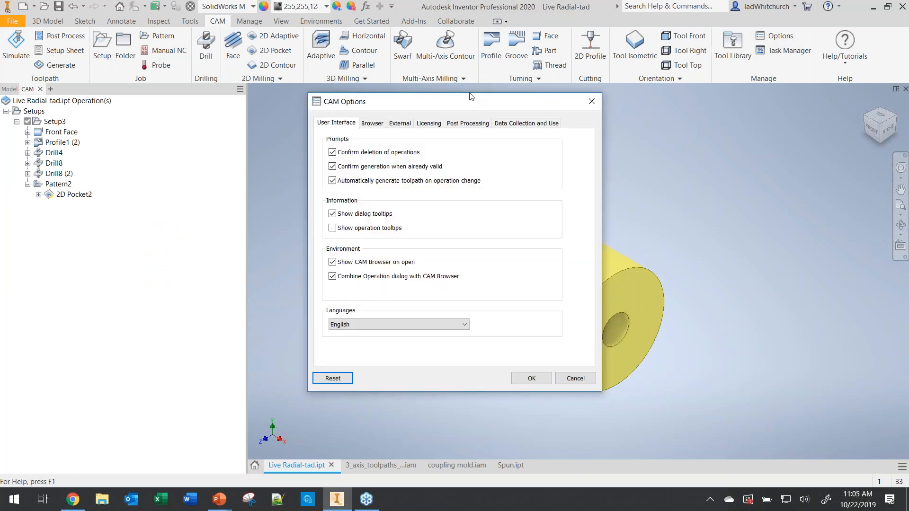
left_click_drag(441, 103, 364, 55)
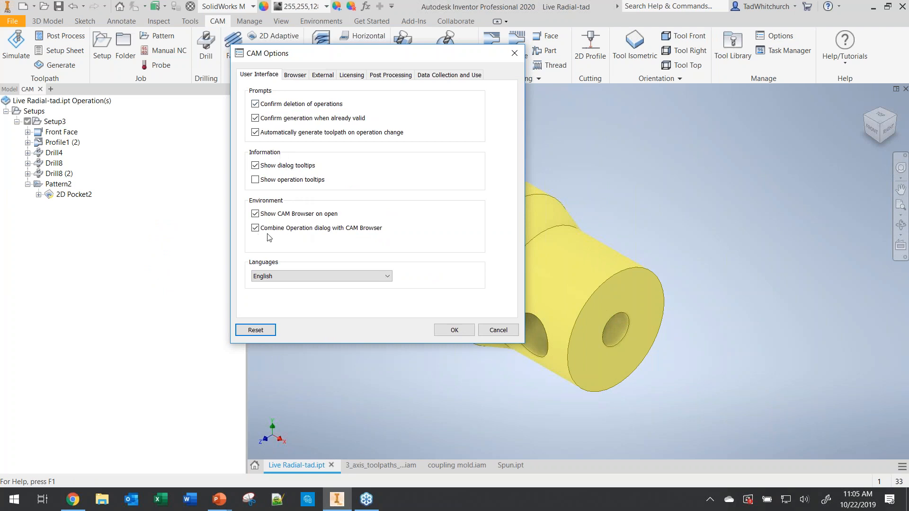
mouse_move(333, 234)
left_click(255, 228)
left_click(455, 330)
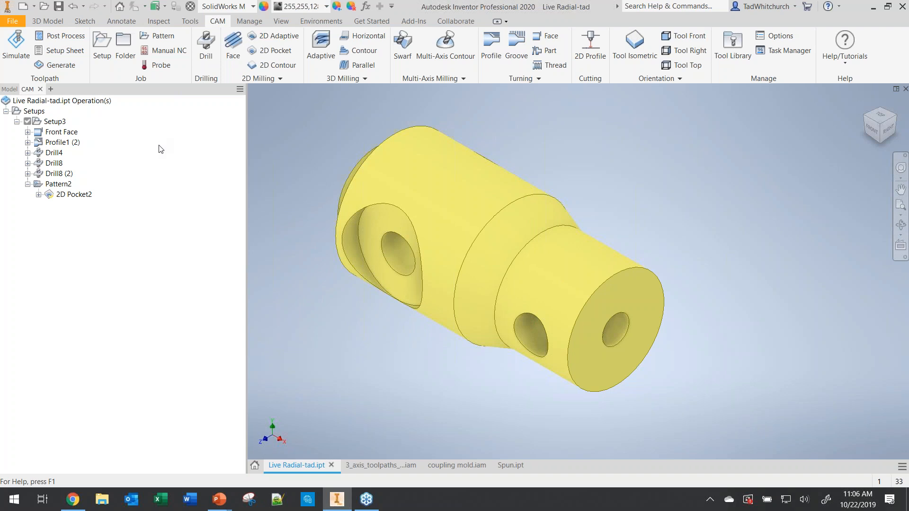
Step: Open a new Drill operation in its separate window, inspect the model browser's Origin folder alongside it, and cancel the operation
left_click(204, 52)
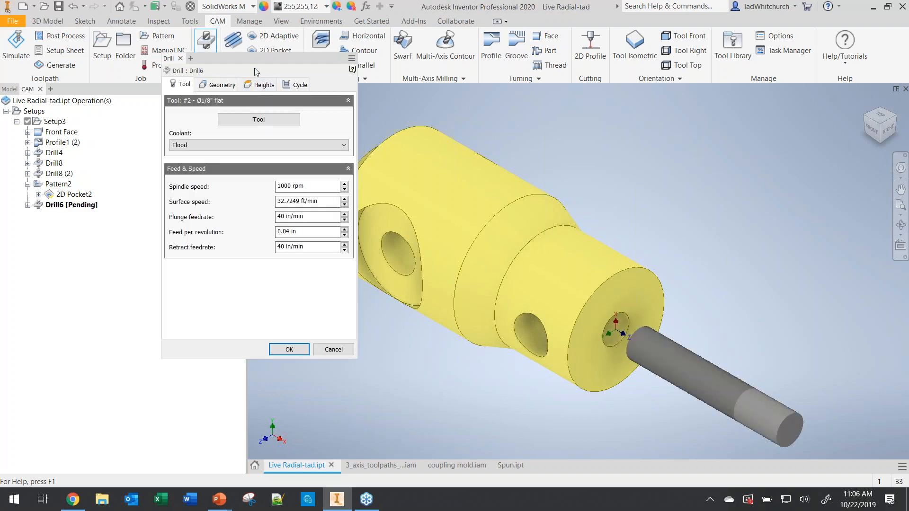
left_click_drag(252, 58, 260, 52)
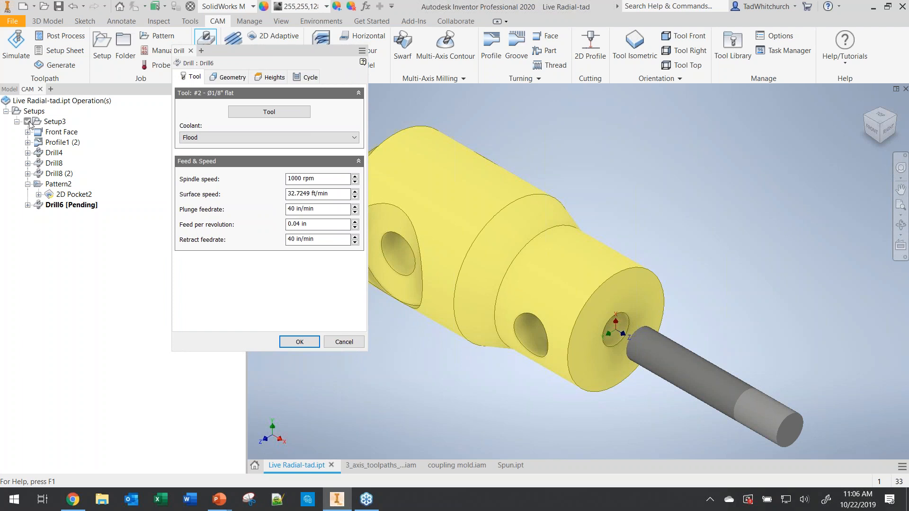
left_click(9, 89)
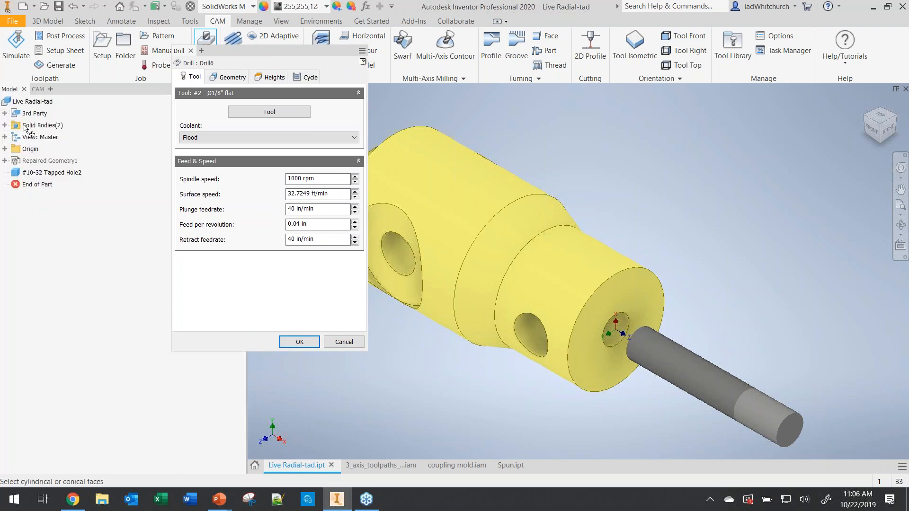
left_click(4, 148)
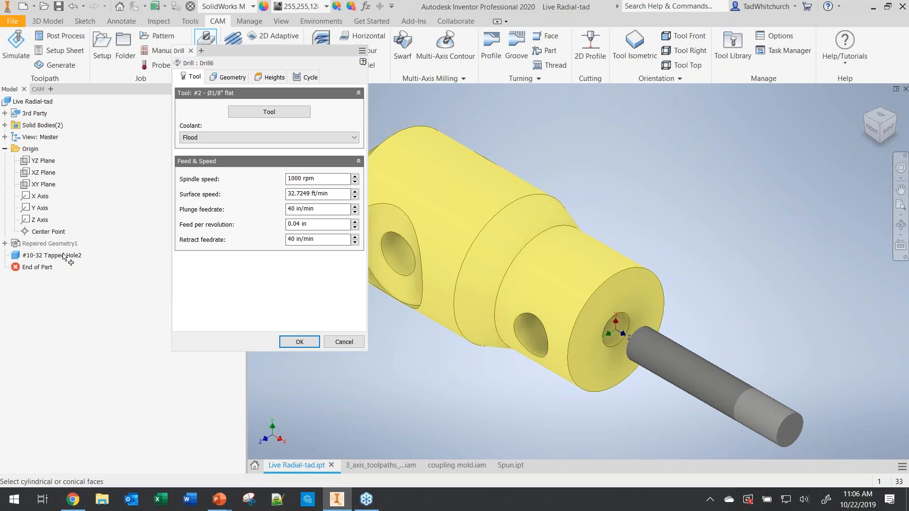
left_click(5, 150)
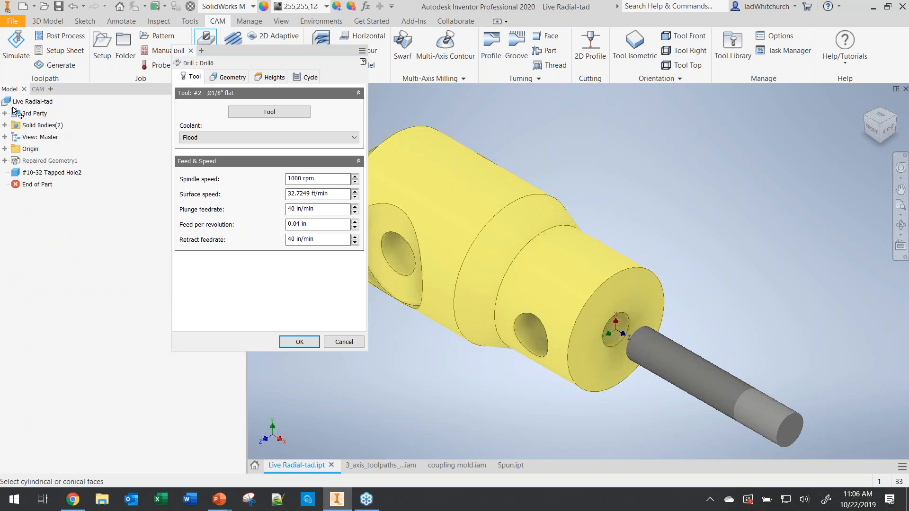
left_click_drag(279, 51, 232, 64)
left_click(320, 359)
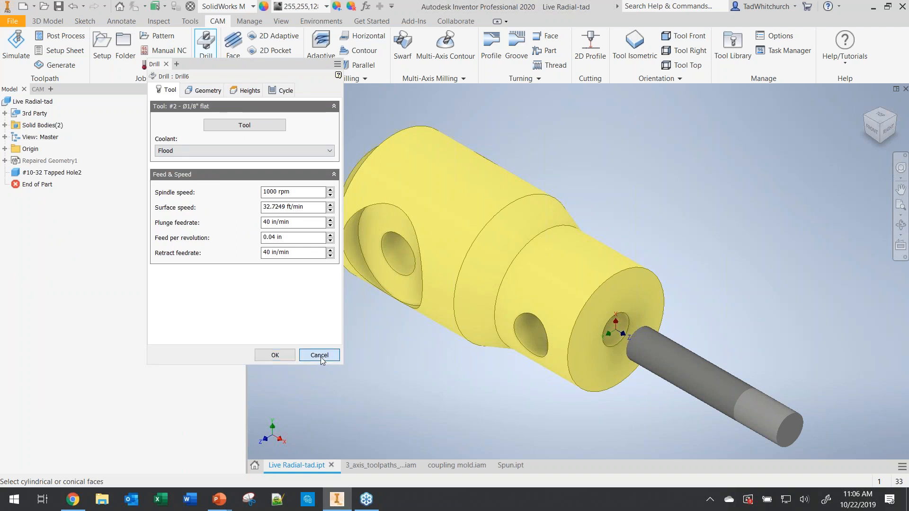
Step: Turn on Combine Operation dialog with CAM Browser in the CAM options
left_click(783, 42)
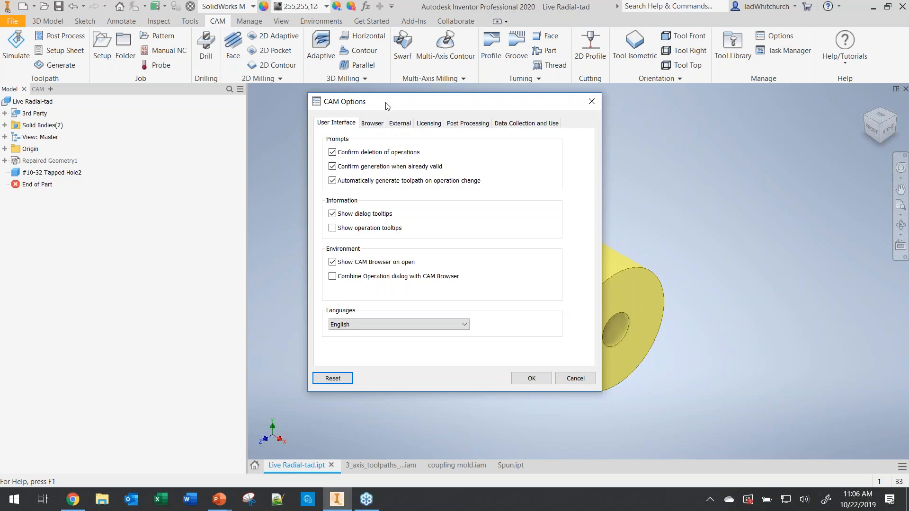
left_click_drag(385, 103, 354, 96)
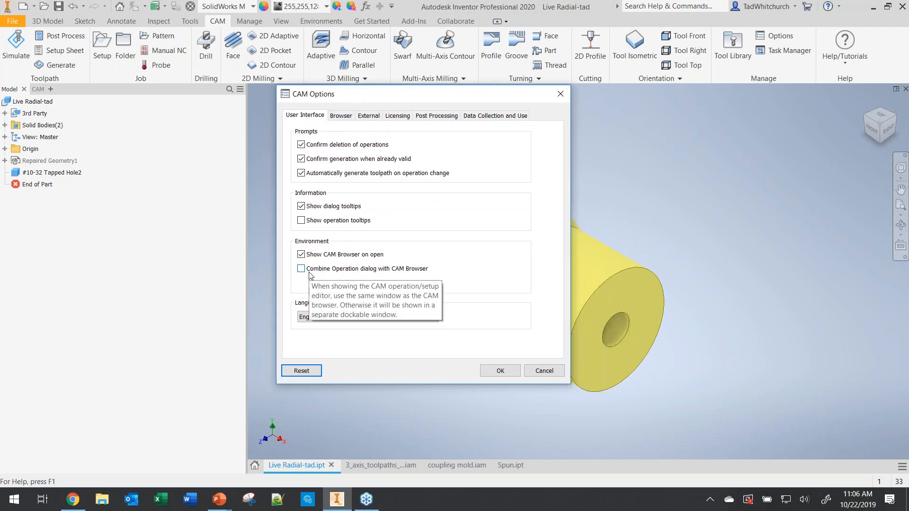
left_click(301, 268)
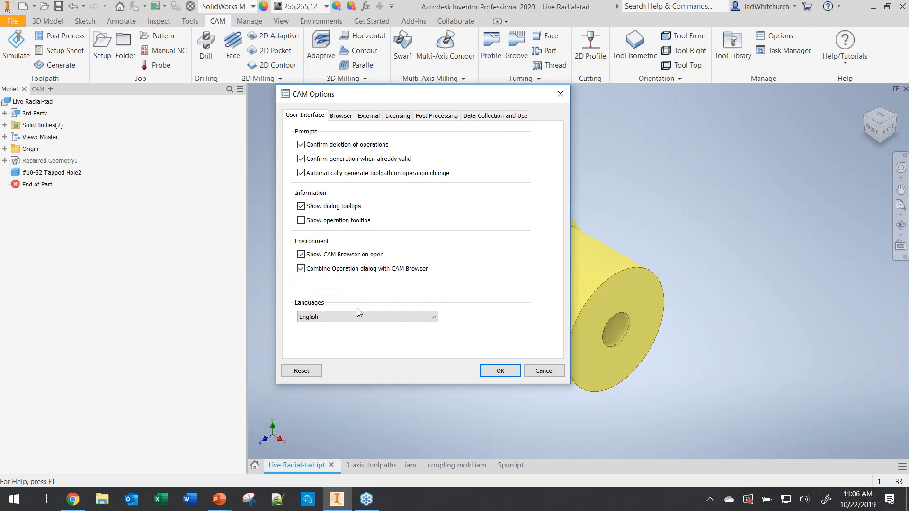
left_click(495, 372)
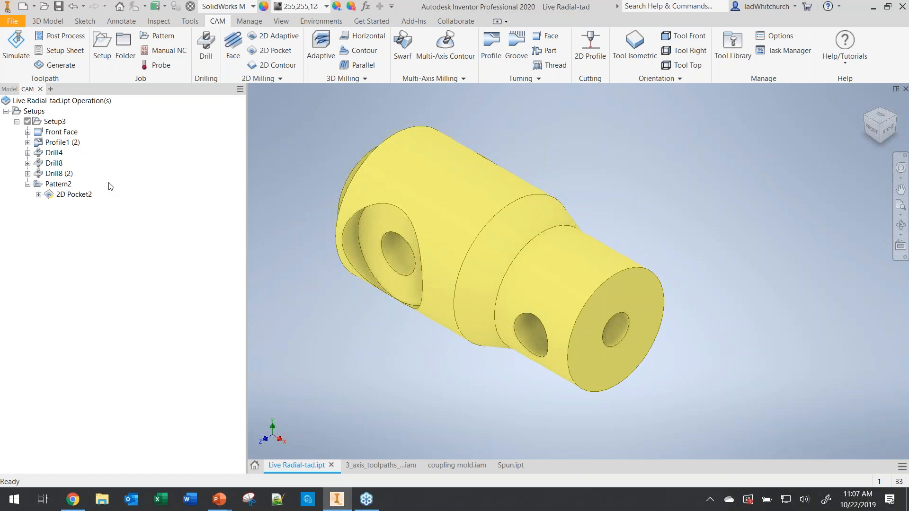
Step: Examine the toolpaths of the Front Face, Profile1 (2) and Drill4 operations in Setup3
left_click(53, 133)
left_click(64, 143)
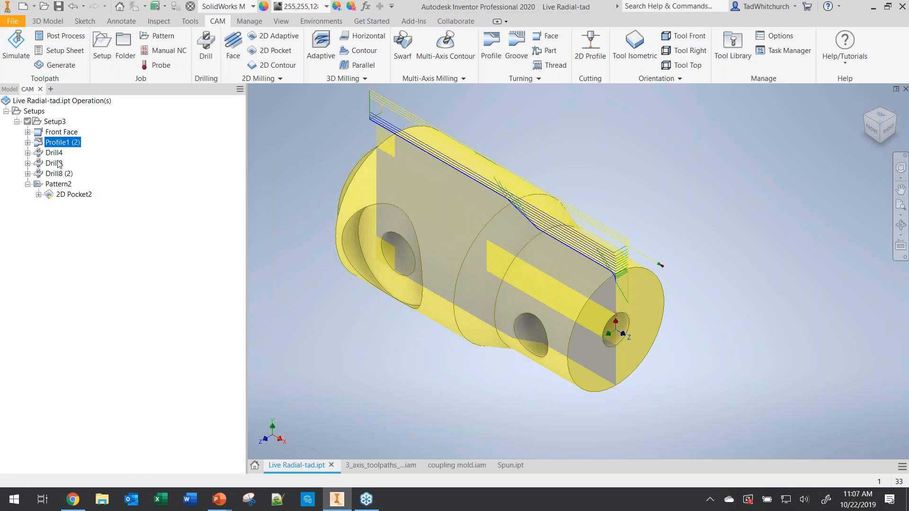
left_click(53, 154)
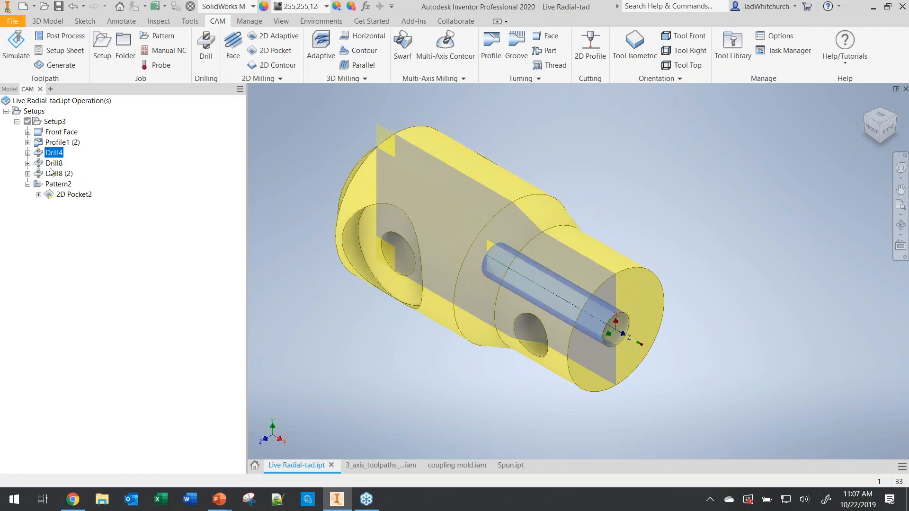
Step: Rename the Profile1 (2) operation in Setup3 as Outside Profile
left_click(57, 143)
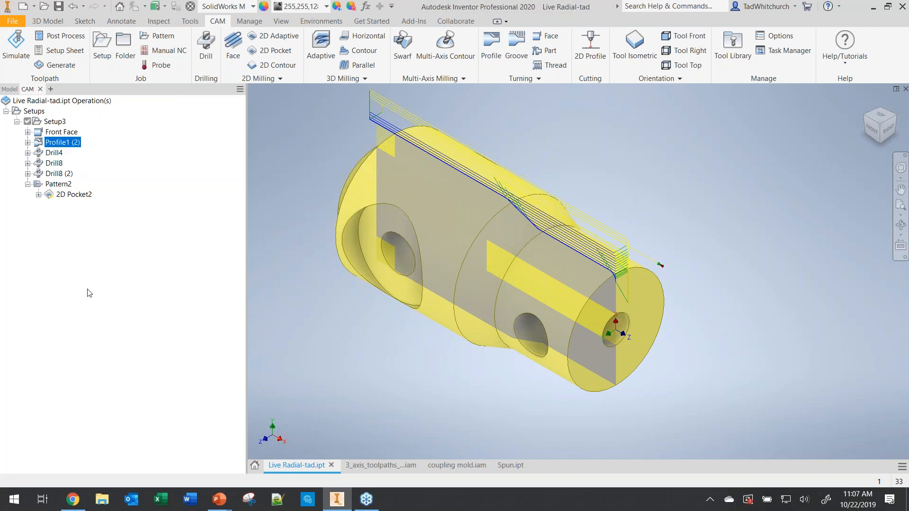
left_click(100, 287)
left_click(54, 145)
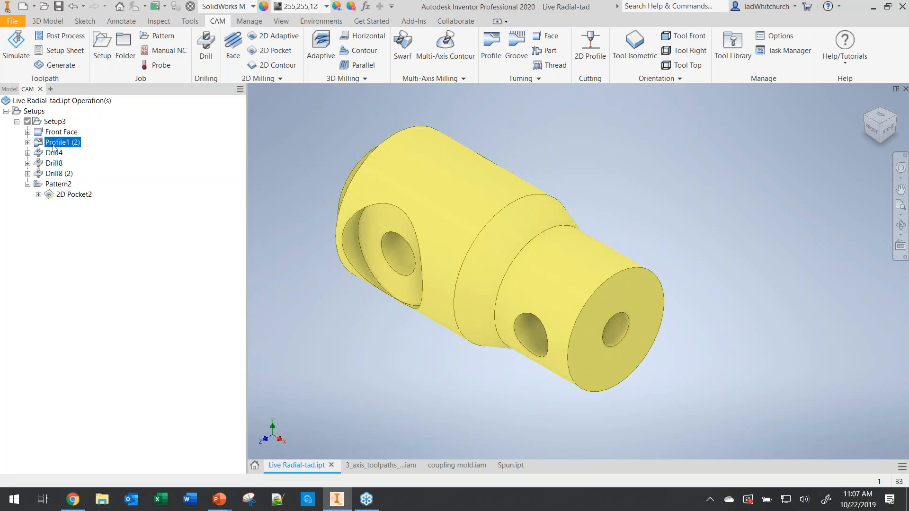
left_click(53, 144)
type("O")
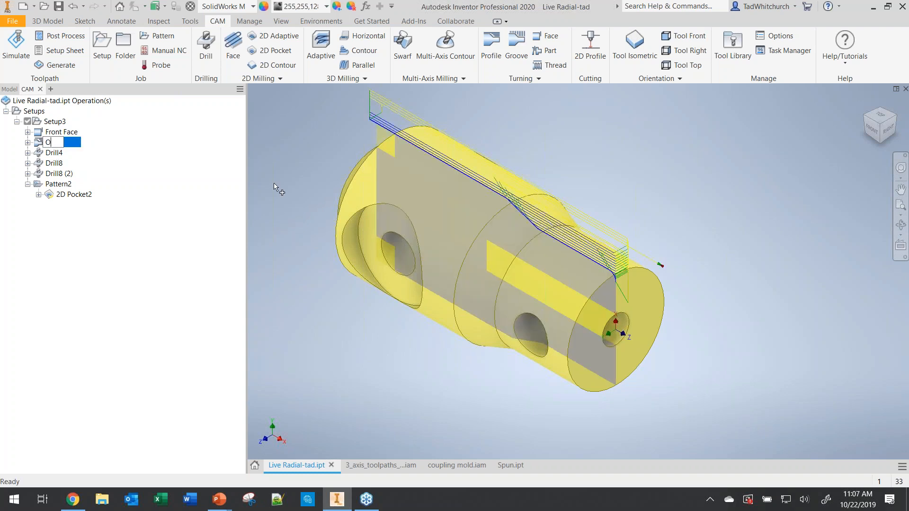
type("utside Profile")
left_click(147, 324)
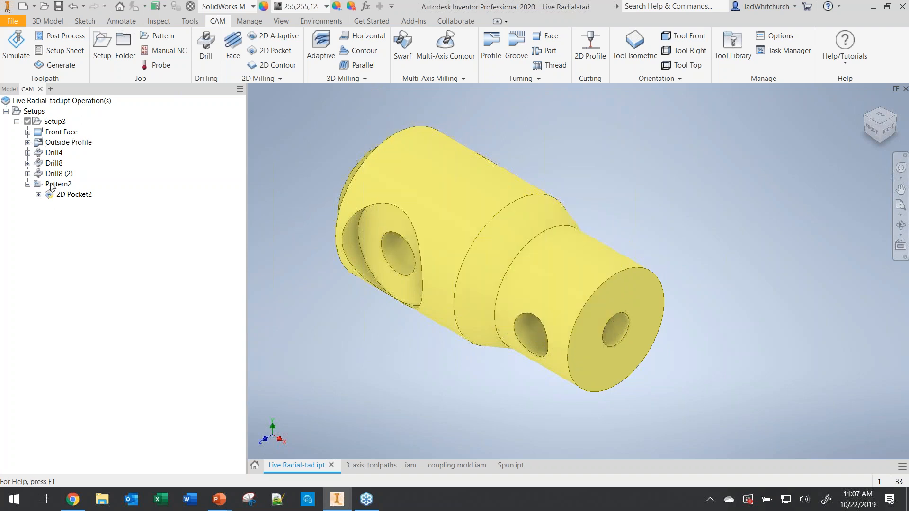
Step: Examine the toolpaths of the drilling operations Drill4, Drill8 and Drill8 (2), and select Drill4
left_click(51, 154)
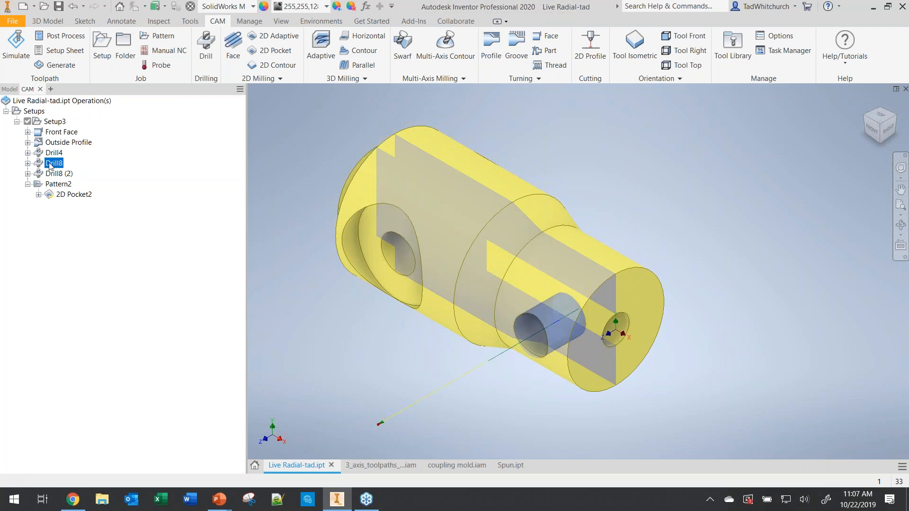
left_click(61, 174)
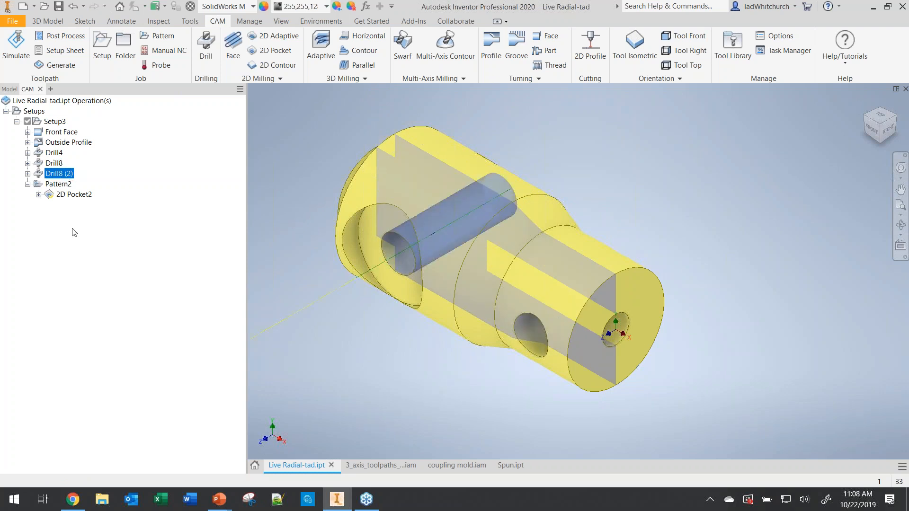
left_click(69, 269)
left_click(52, 152)
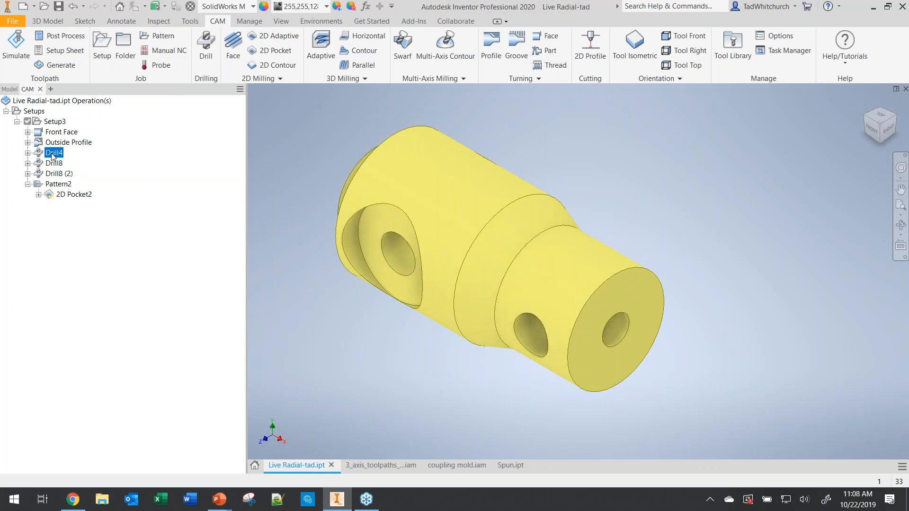
Step: Rename the Drill4 operation in Setup3 as Axial hole
left_click(52, 153)
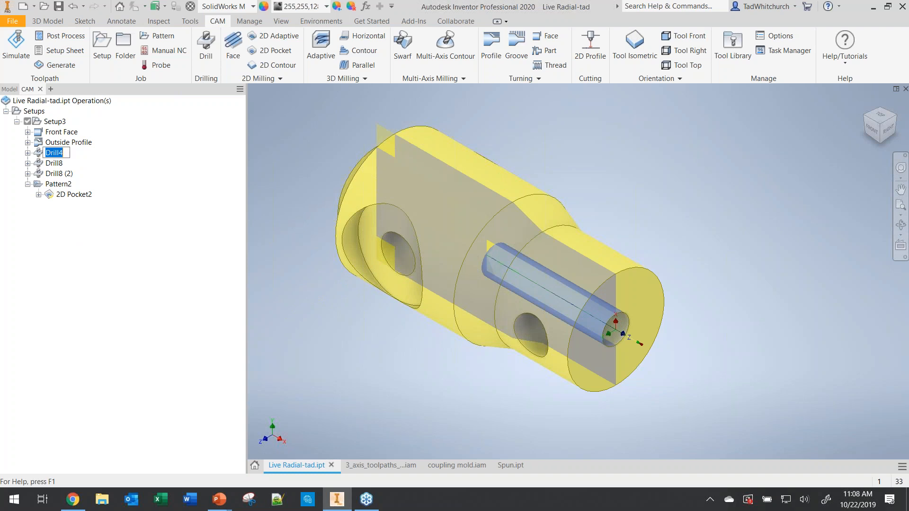
type("Axial hole")
key("Return")
left_click(127, 261)
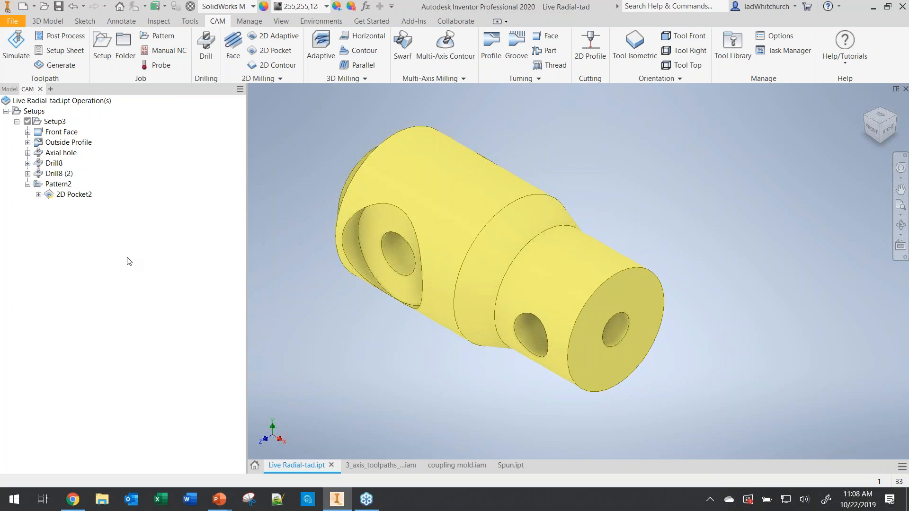
Step: Turn on Show tool number and Show tool compensation offsets in the CAM browser options
left_click(774, 37)
left_click_drag(494, 106, 391, 88)
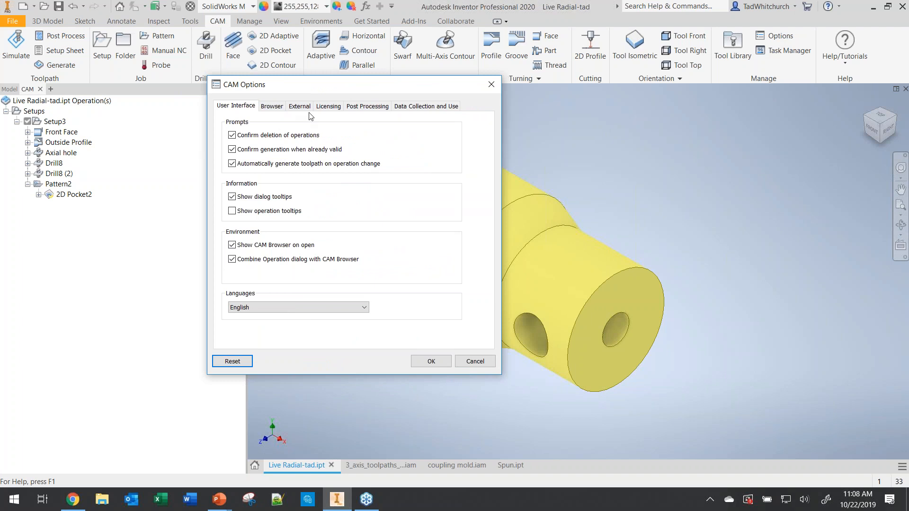
left_click_drag(333, 81, 388, 70)
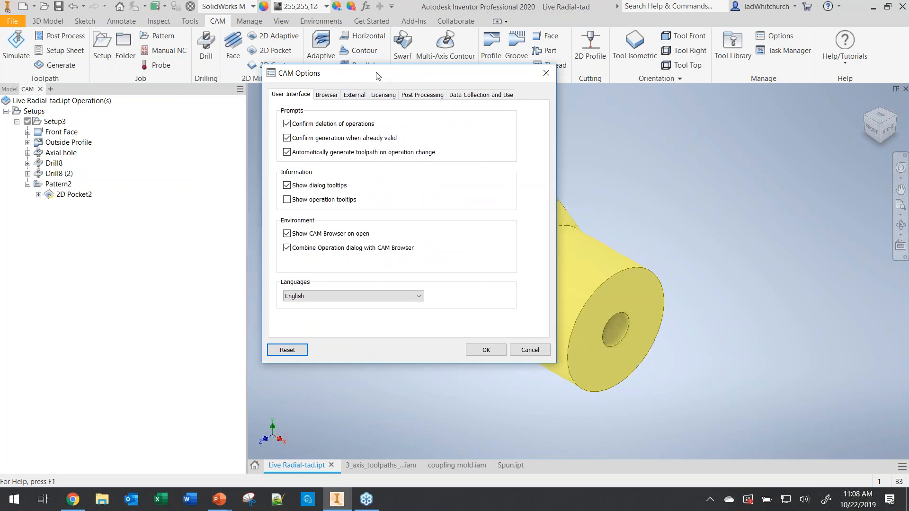
left_click(327, 95)
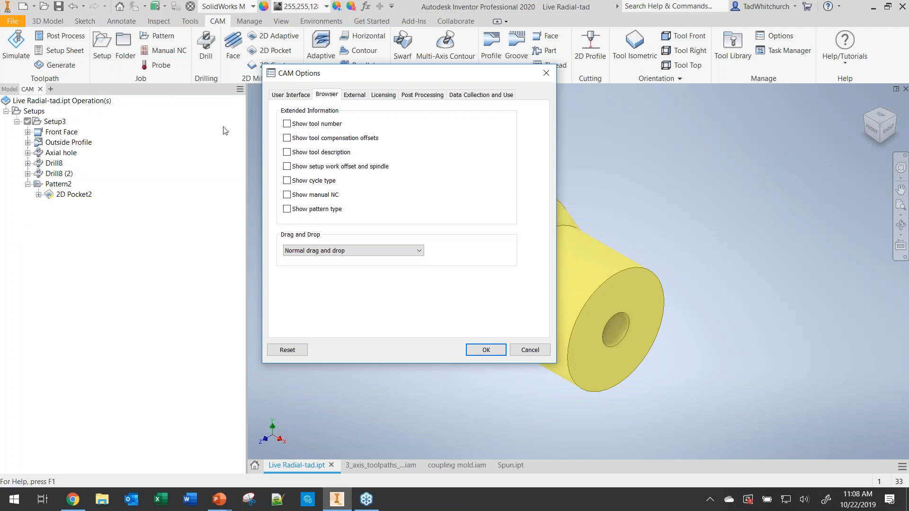
left_click(286, 123)
left_click(287, 138)
left_click(484, 349)
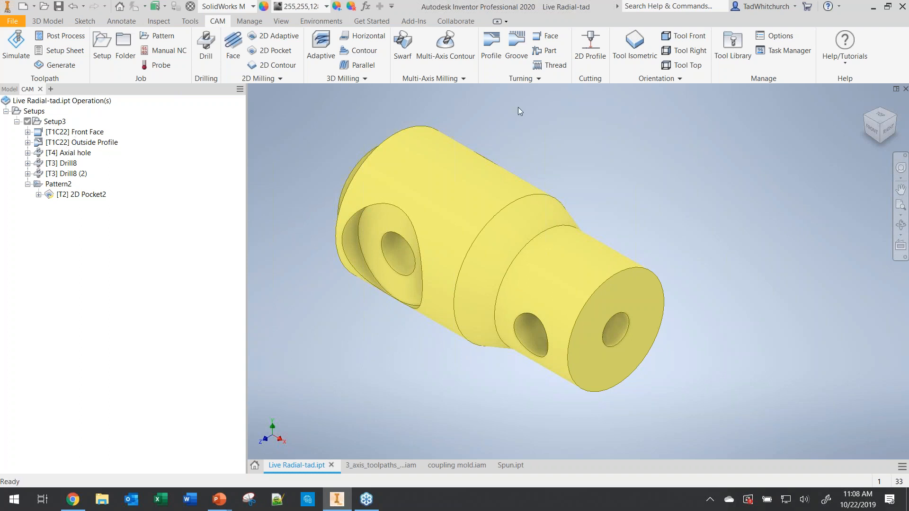
Step: Turn on Show tool description in the CAM browser options
left_click(771, 39)
left_click(369, 124)
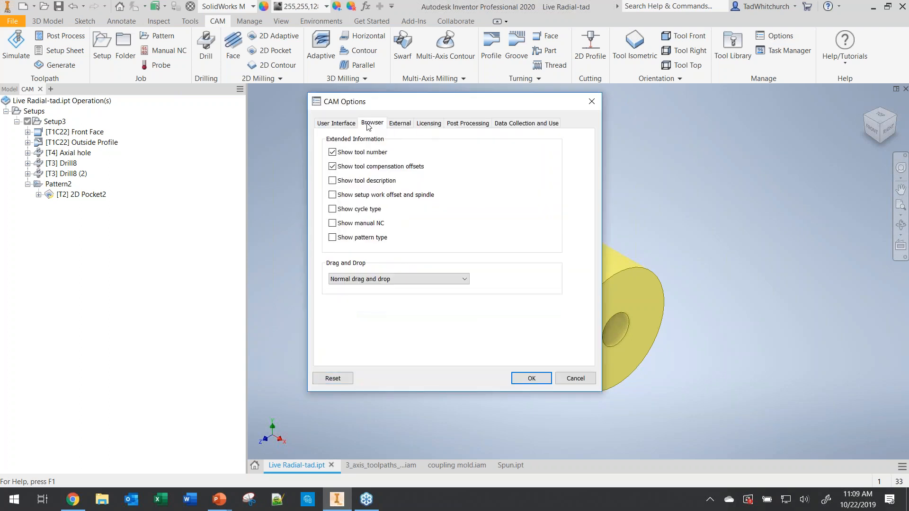
left_click(333, 180)
left_click(527, 378)
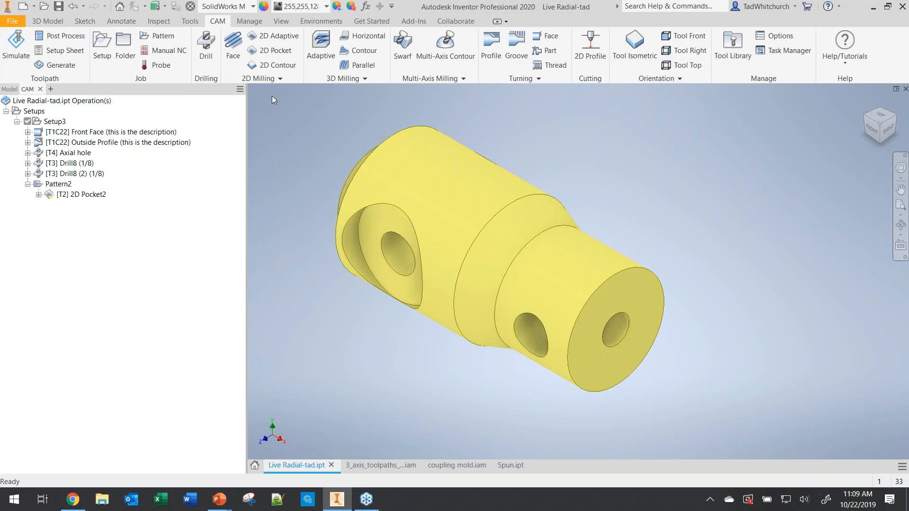
Step: Edit the Front Face operation's turning tool, setting its compensation offset to 44 and its description to "and this is the description"
double_click(56, 134)
left_click(126, 153)
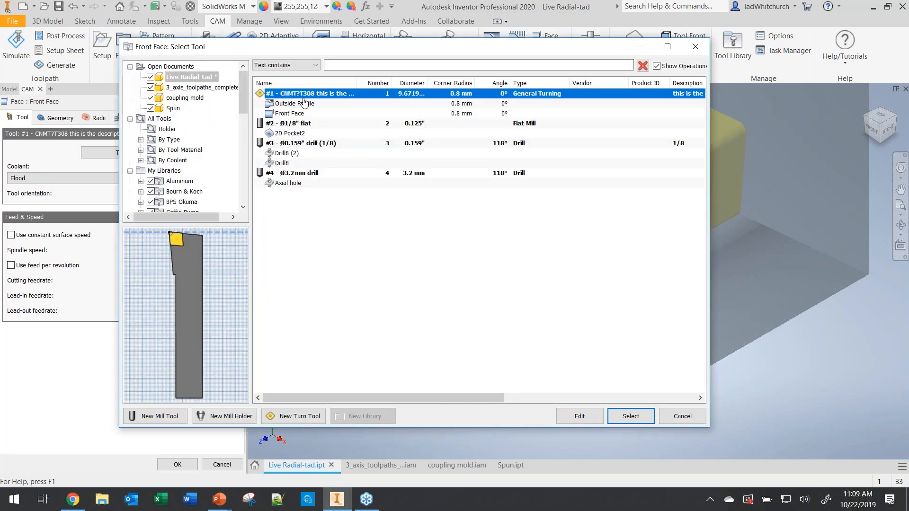
left_click(579, 417)
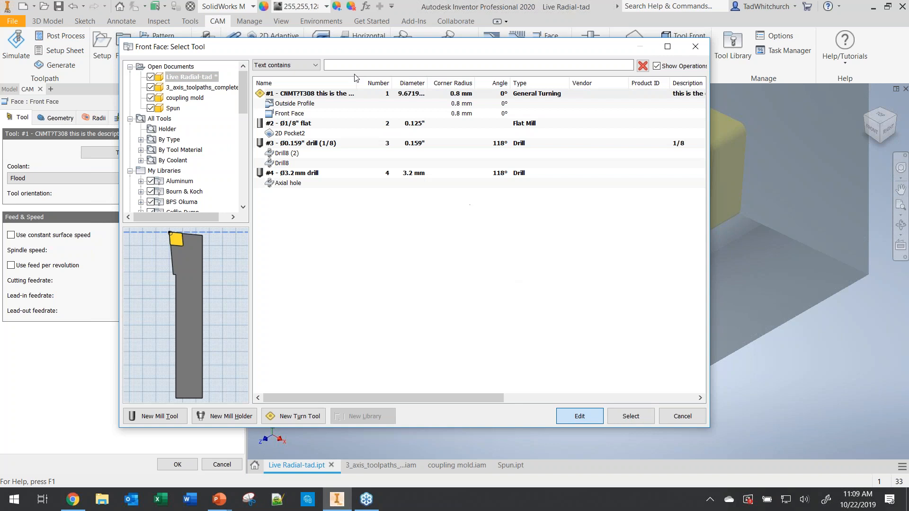
key("Tab")
key("Tab")
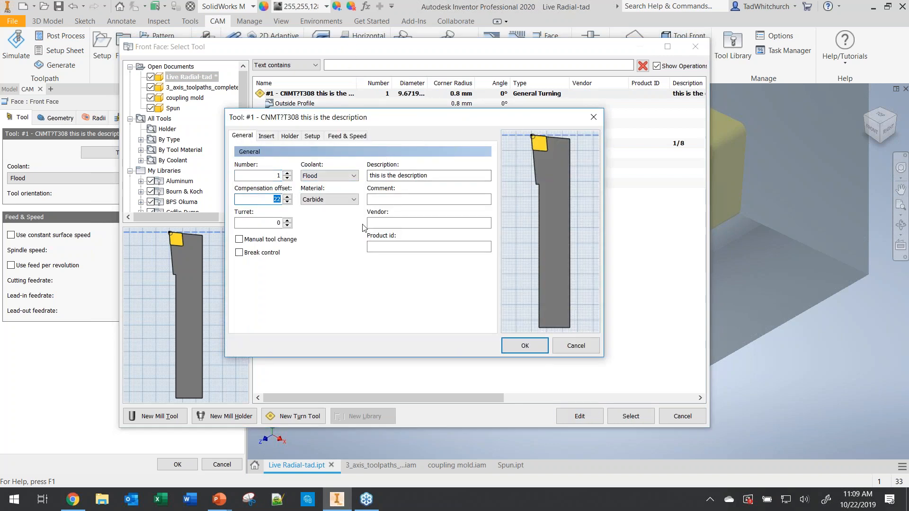
type("44")
key("Tab")
type("and ")
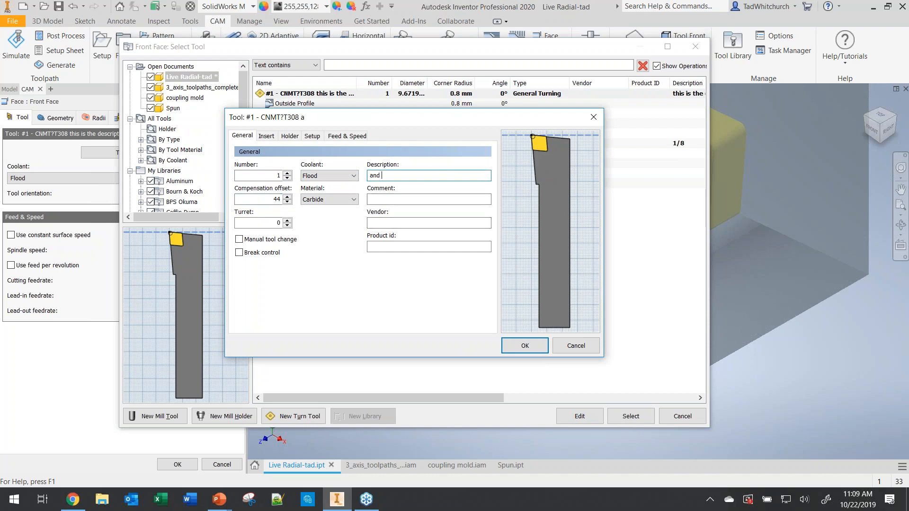
type("this is the description")
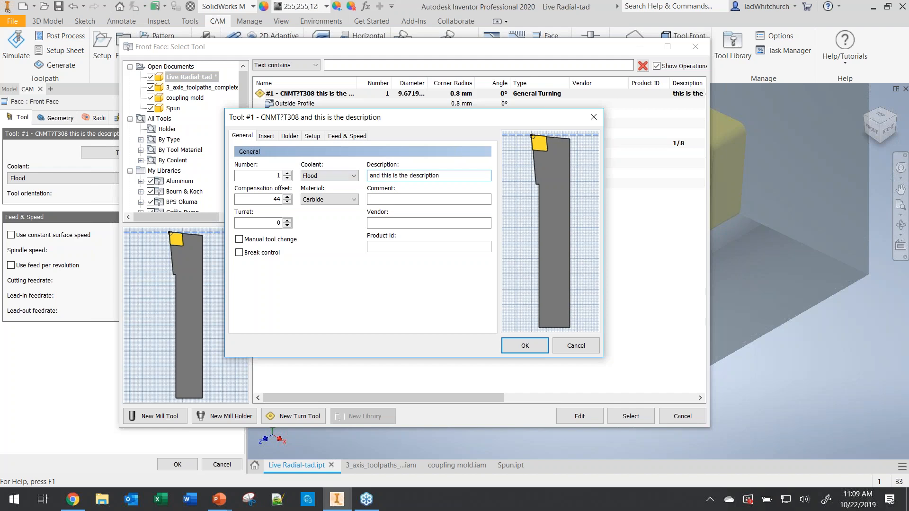
Step: Apply the tool edit to Front Face, overriding the operations' feeds and speeds with the tool's, and regenerate the Outside Profile toolpath
left_click(519, 343)
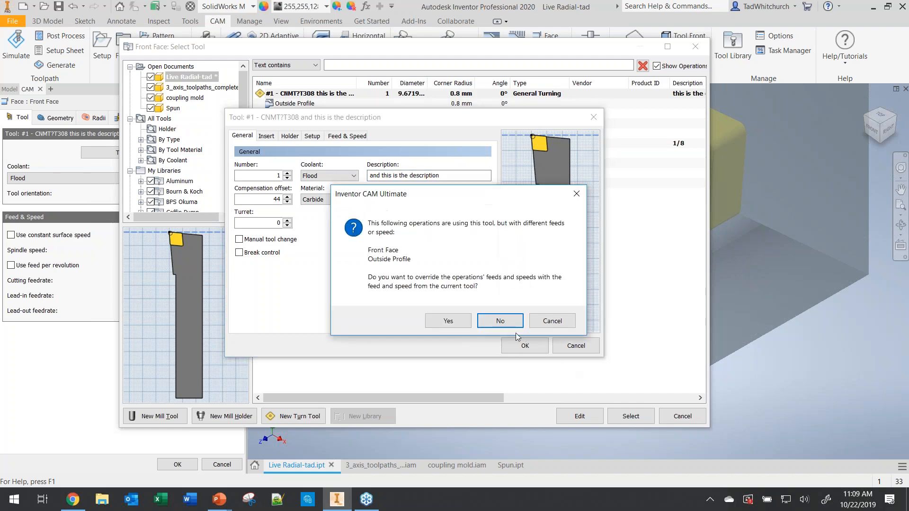
left_click(459, 321)
left_click(513, 286)
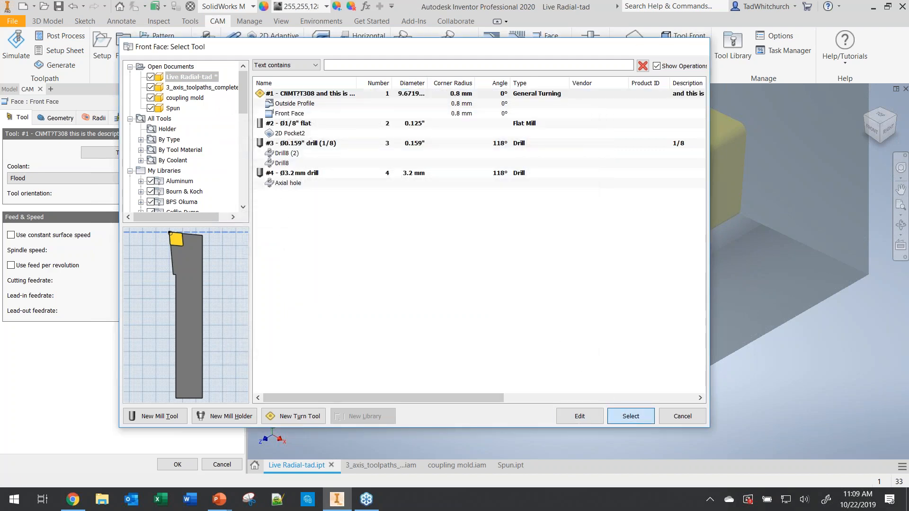
key("Return")
left_click(177, 465)
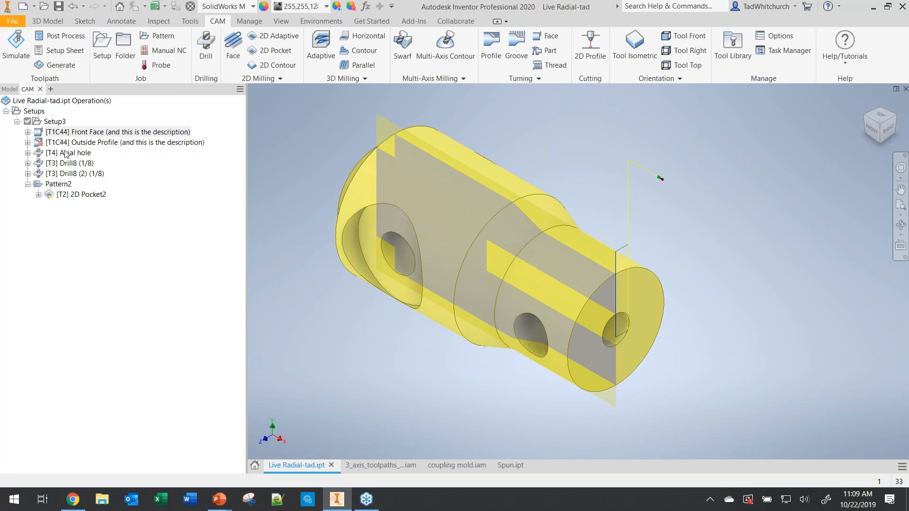
left_click(65, 143)
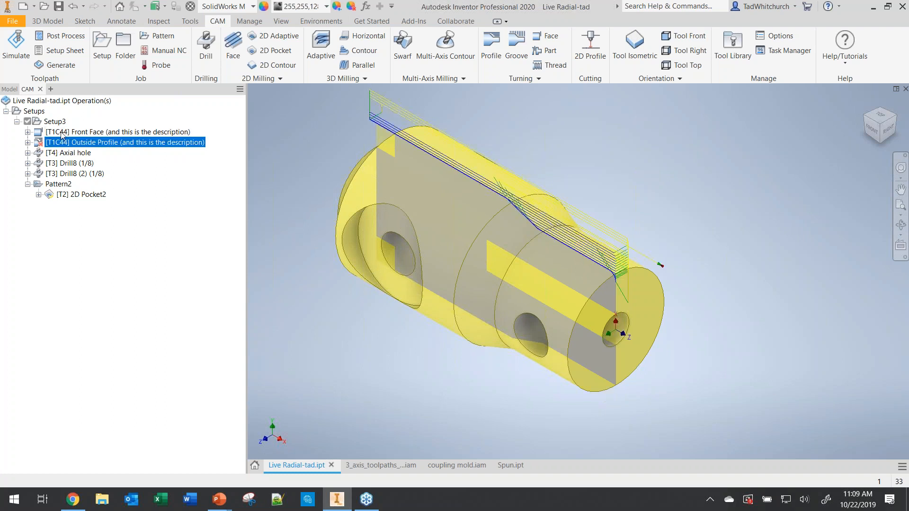
left_click(53, 64)
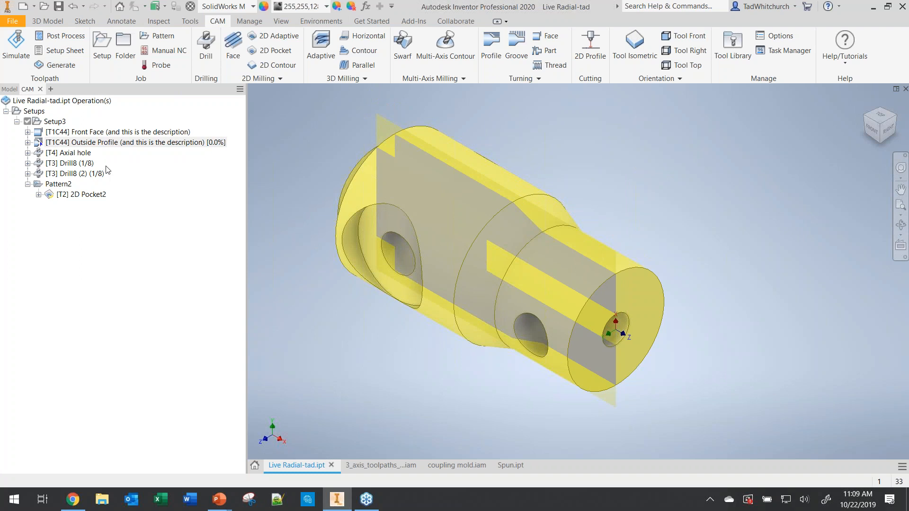
Step: Turn on Show setup work offset and spindle in the CAM browser options
left_click(777, 36)
left_click(378, 126)
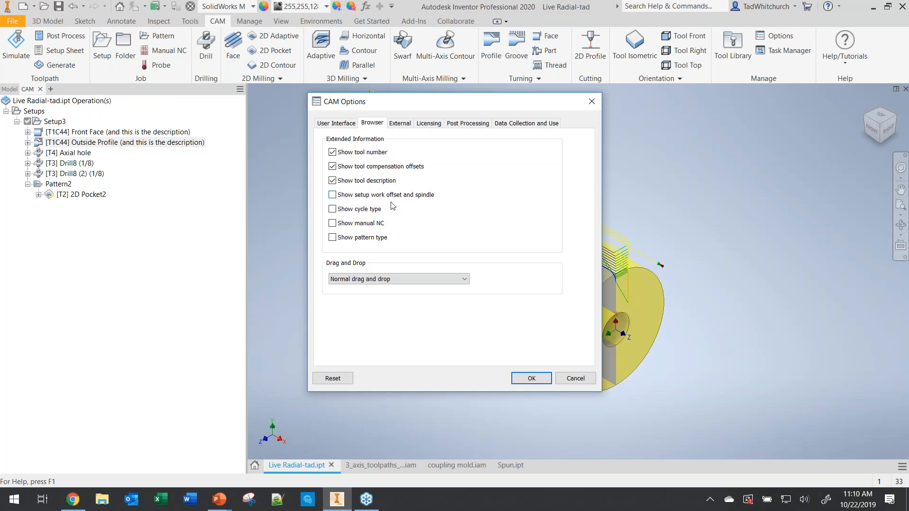
left_click(527, 378)
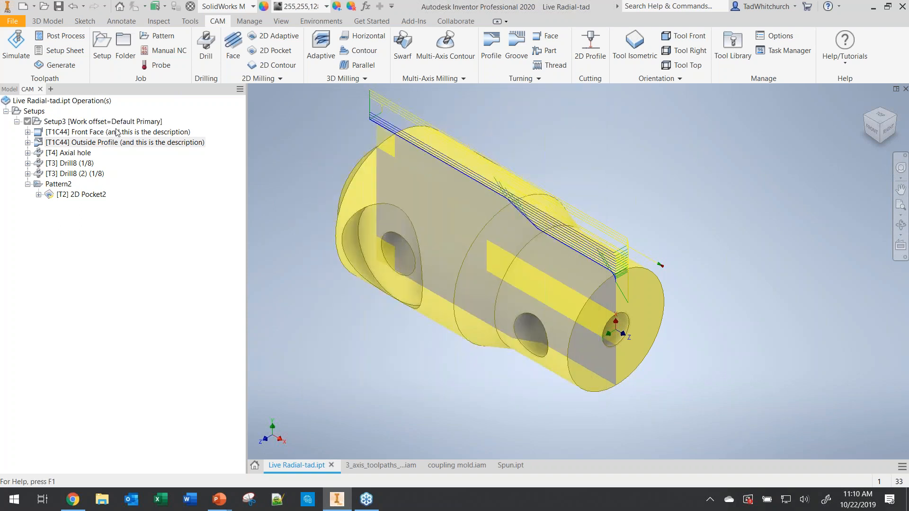
Step: Examine the spindle selection and other setup parameters of Setup3
left_click(115, 122)
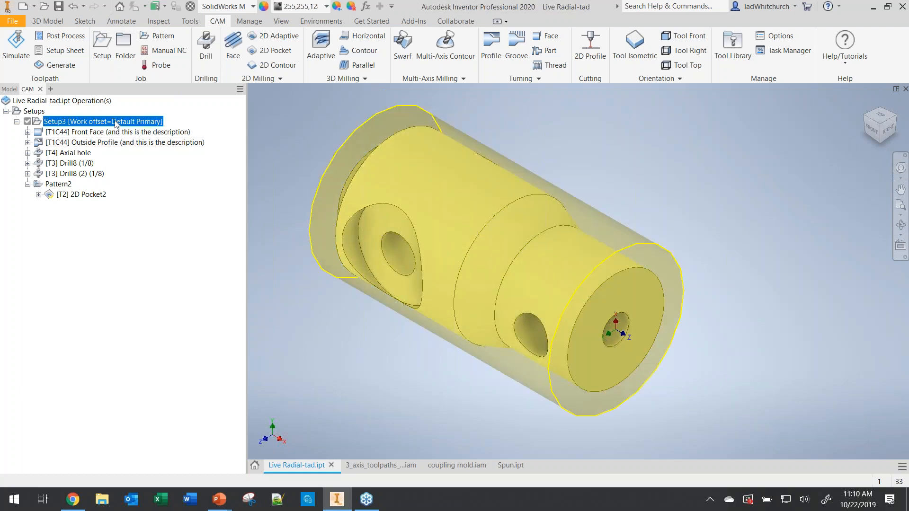
double_click(114, 123)
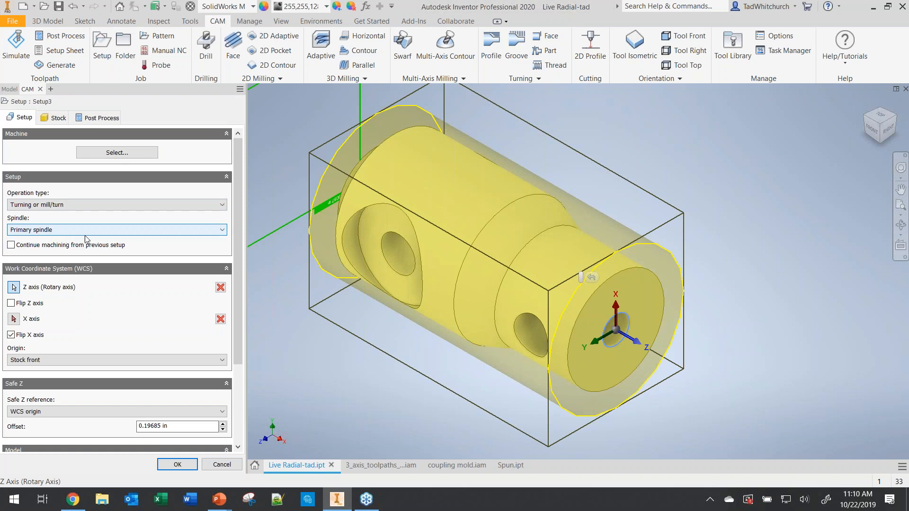
left_click(185, 464)
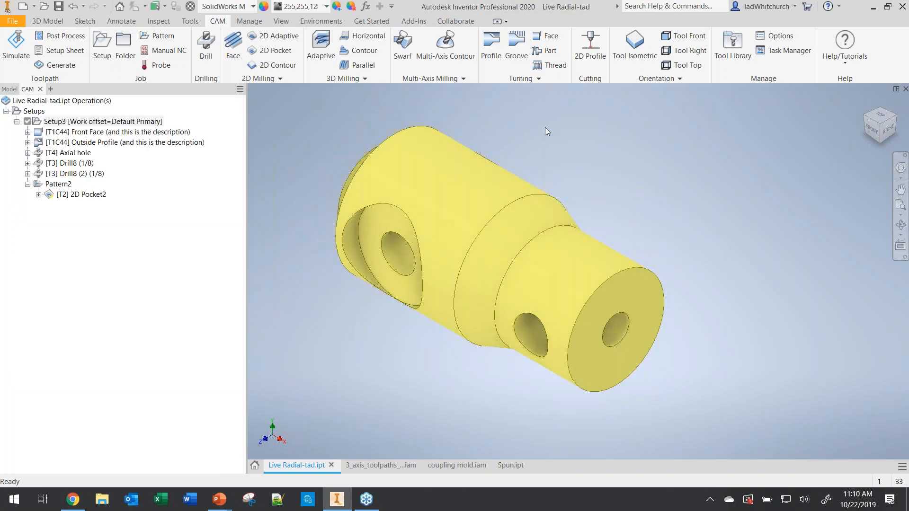
Step: Turn on Show cycle type, Show manual NC and Show pattern type in the CAM browser options
left_click(779, 36)
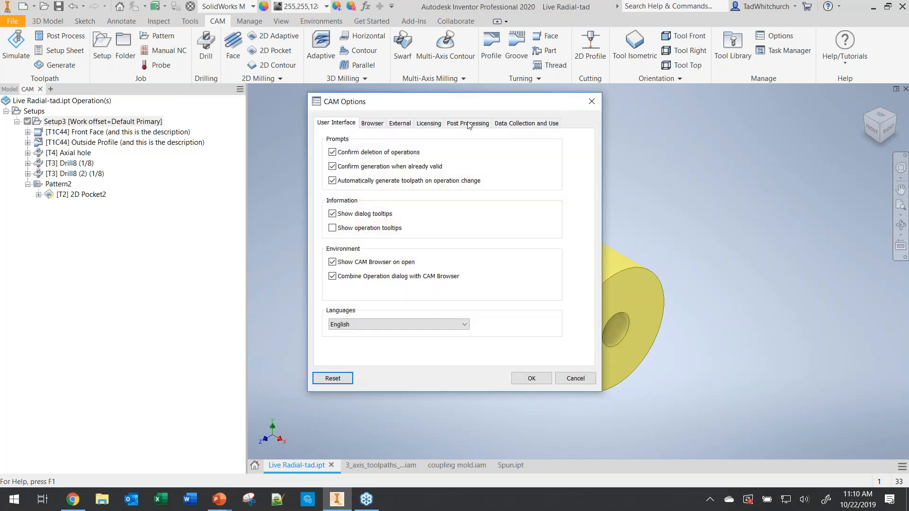
left_click(373, 125)
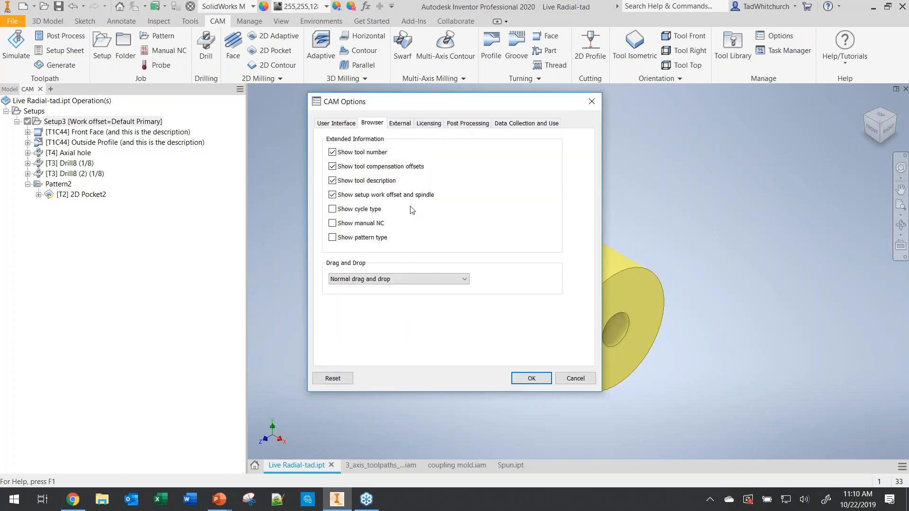
left_click(333, 210)
left_click(333, 223)
left_click(332, 237)
left_click(528, 377)
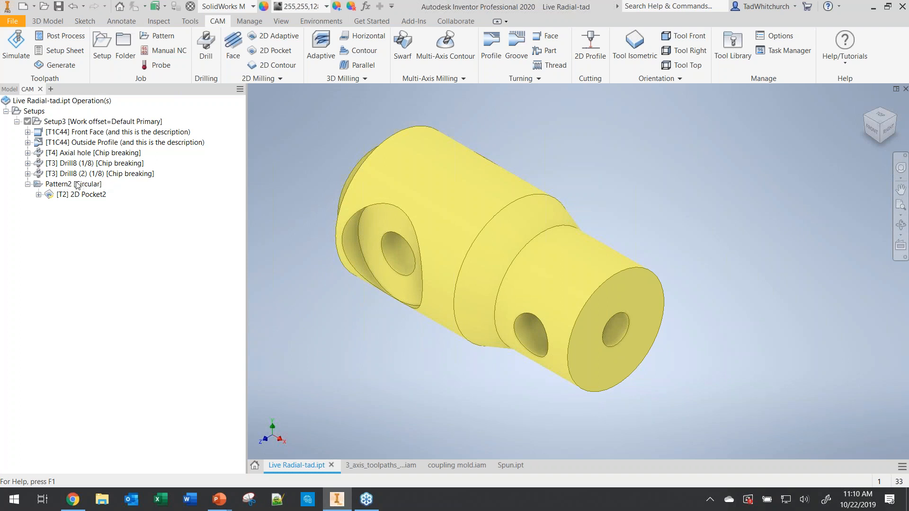
Step: Set the Axial hole operation's cycle type to Drilling - rapid out
double_click(71, 152)
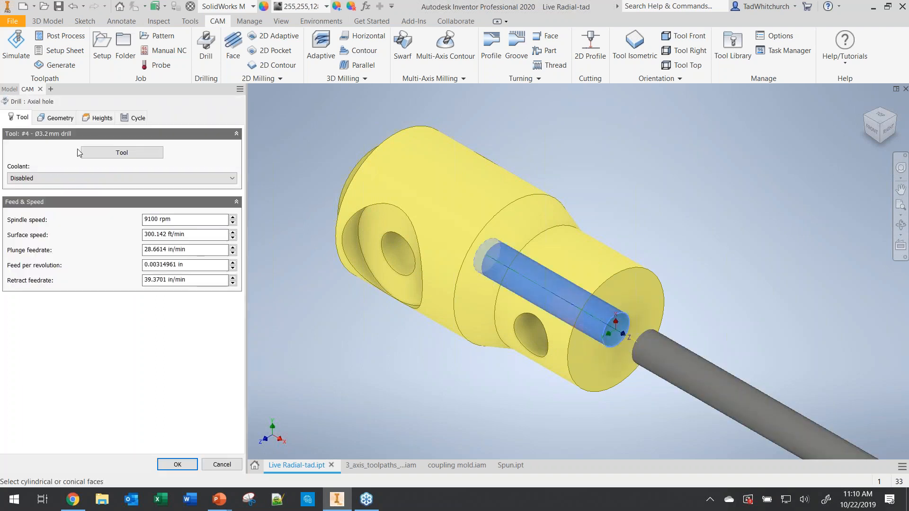
left_click(135, 118)
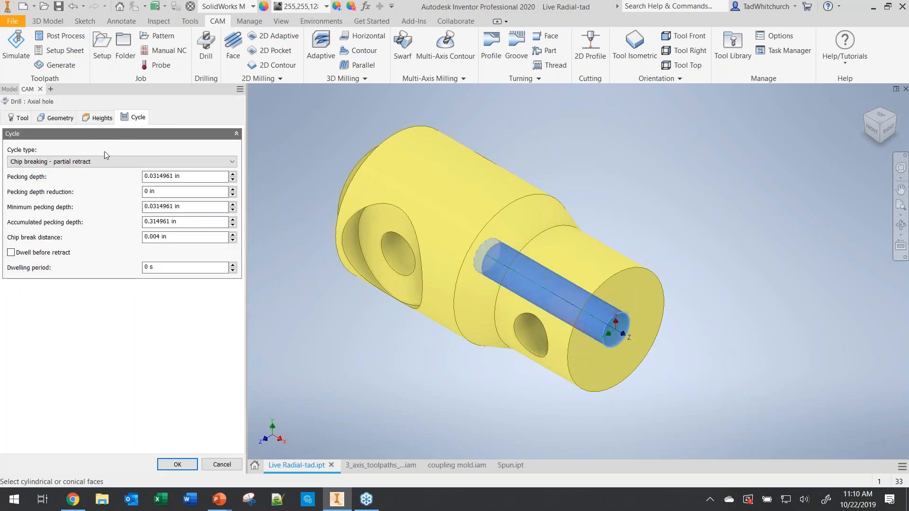
left_click(101, 162)
left_click(97, 173)
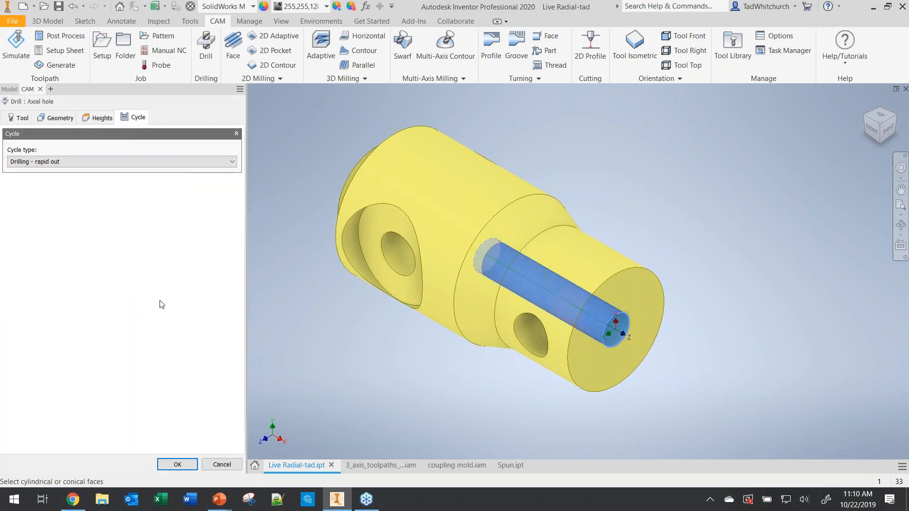
left_click(184, 464)
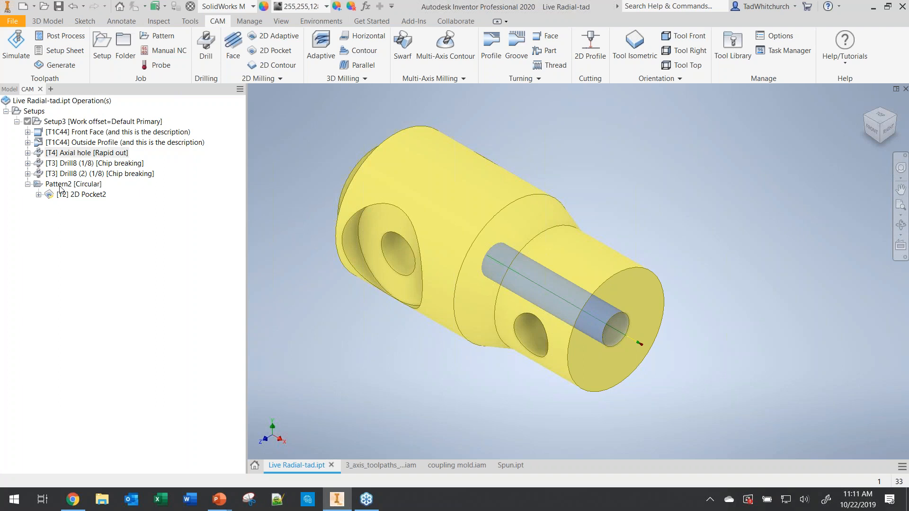
Step: Add a Manual NC operation of type Stop at the end of Setup3
left_click(75, 260)
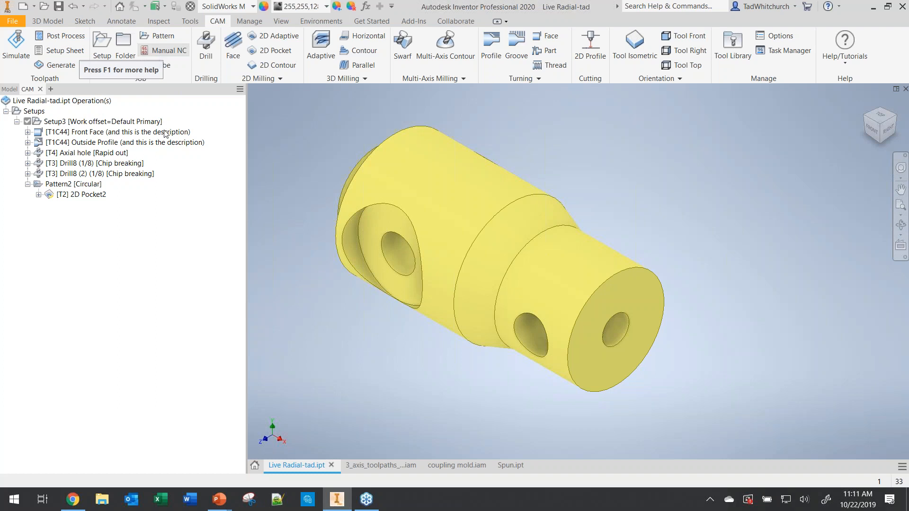
right_click(87, 259)
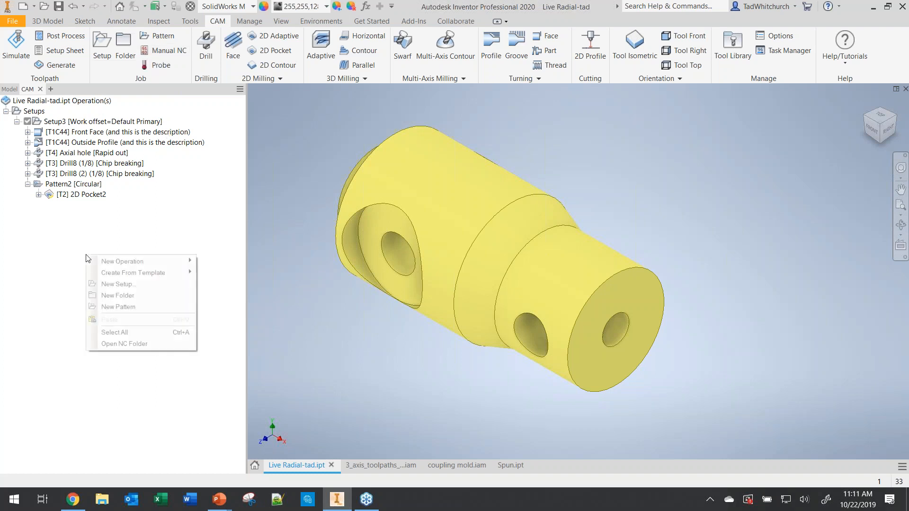
mouse_move(102, 262)
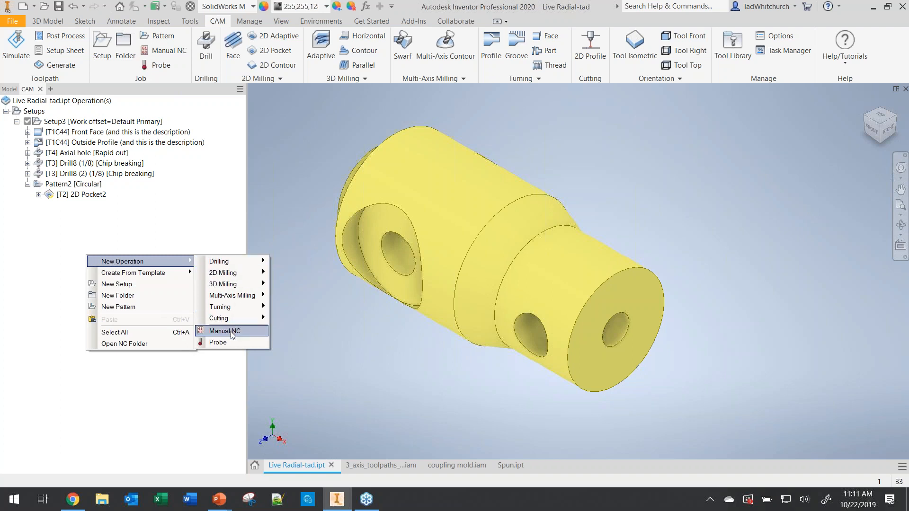
left_click(49, 300)
right_click(83, 252)
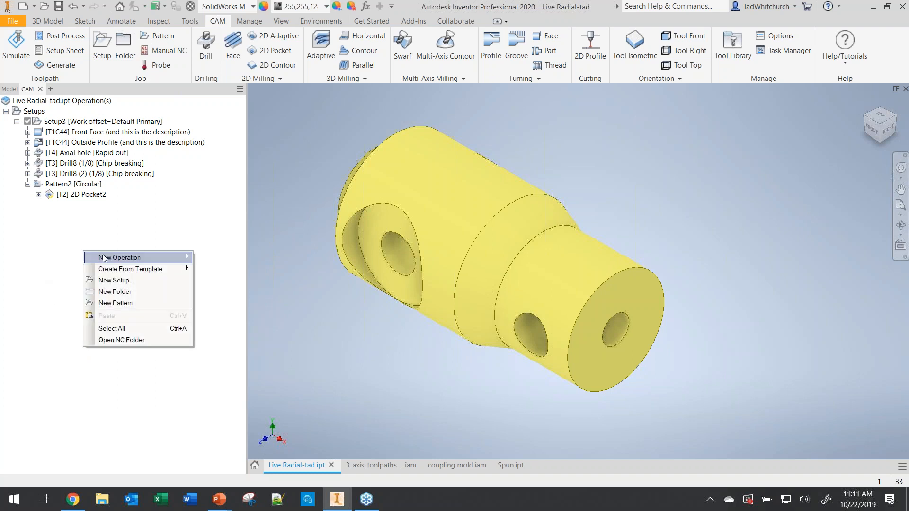
mouse_move(107, 258)
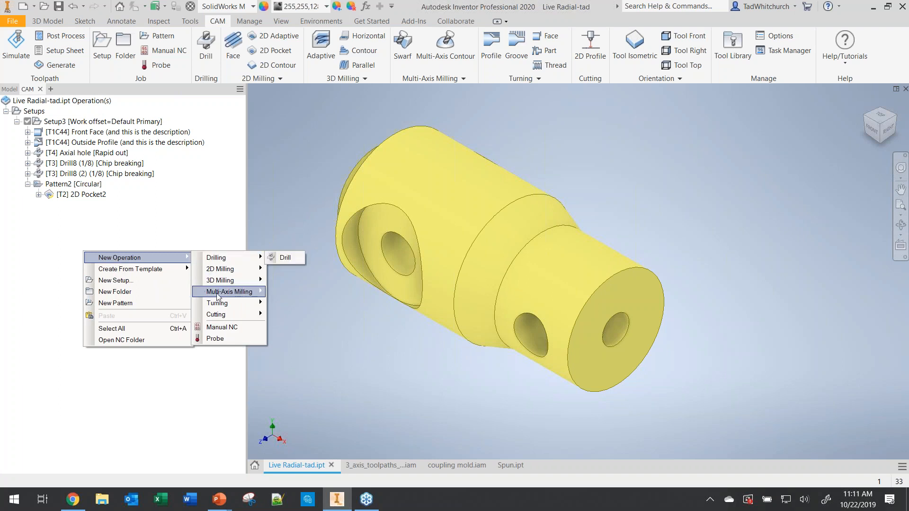
left_click(222, 327)
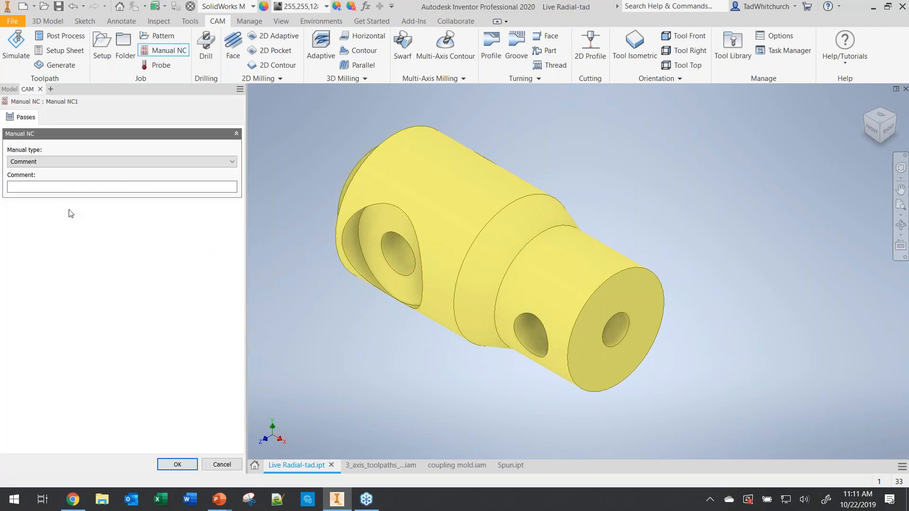
left_click(60, 161)
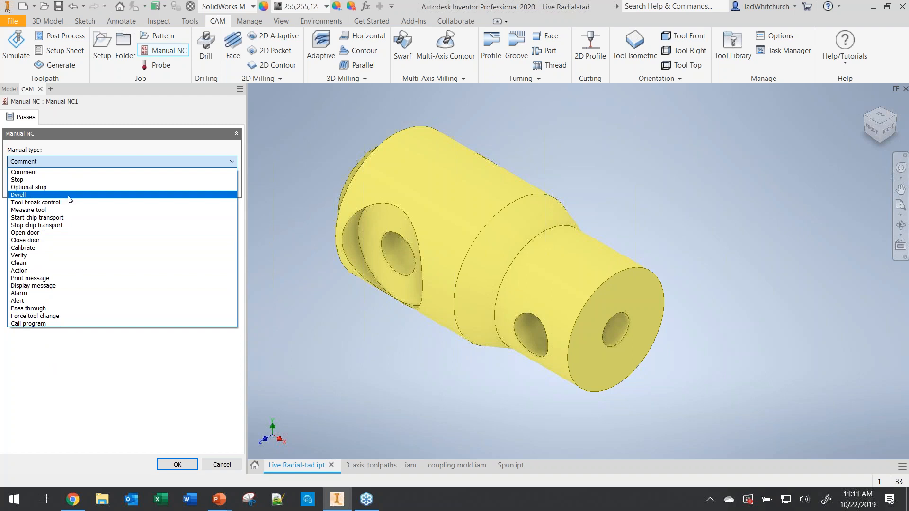
left_click(63, 181)
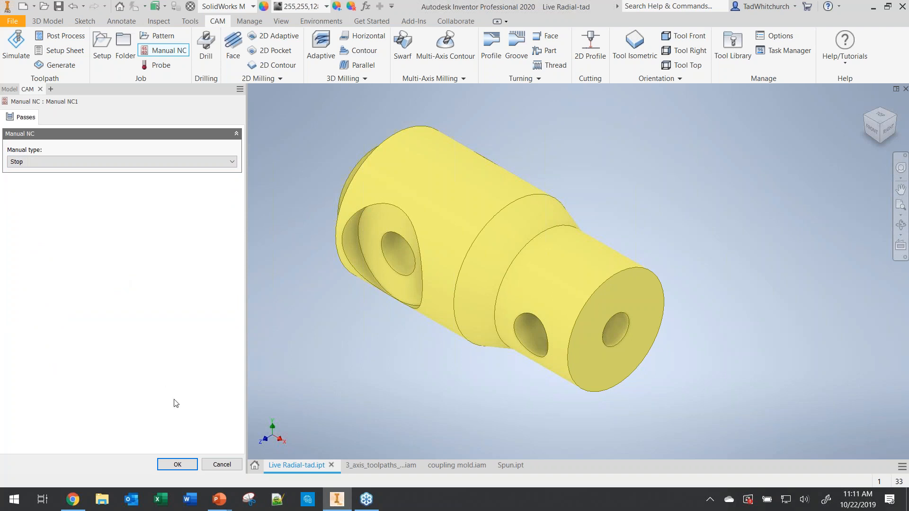
left_click(178, 464)
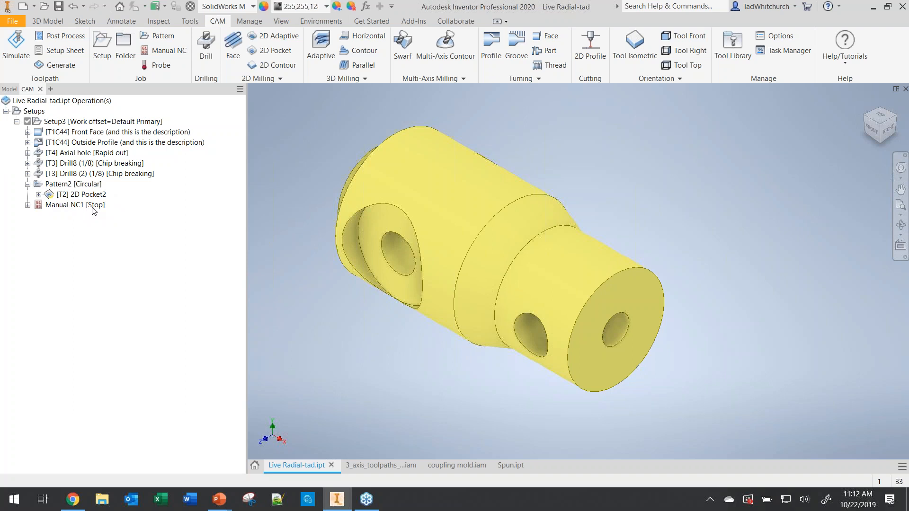
Step: Duplicate the Manual NC stop operation and set the copy's manual type to Comment
right_click(58, 208)
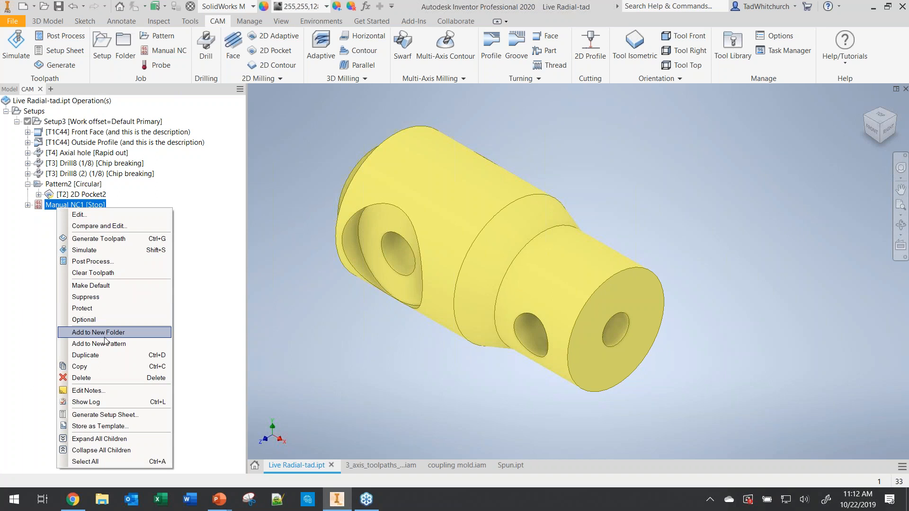
left_click(98, 360)
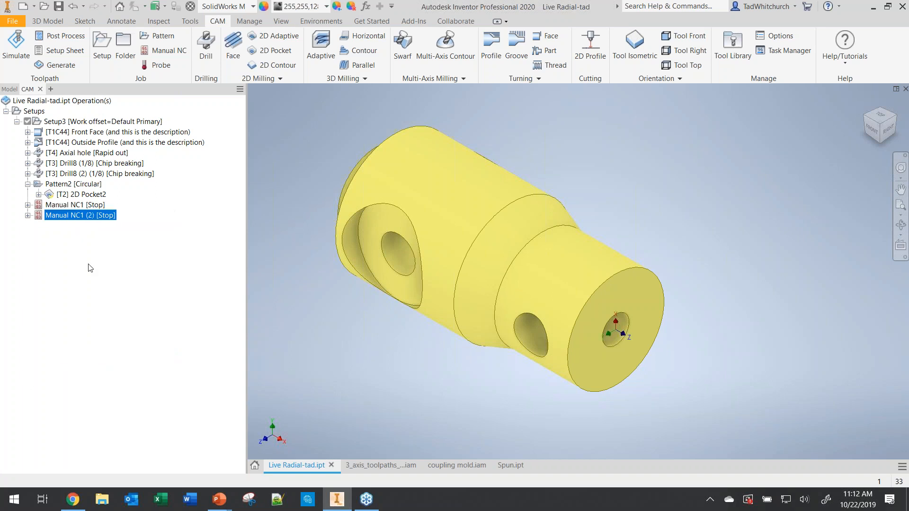
double_click(61, 220)
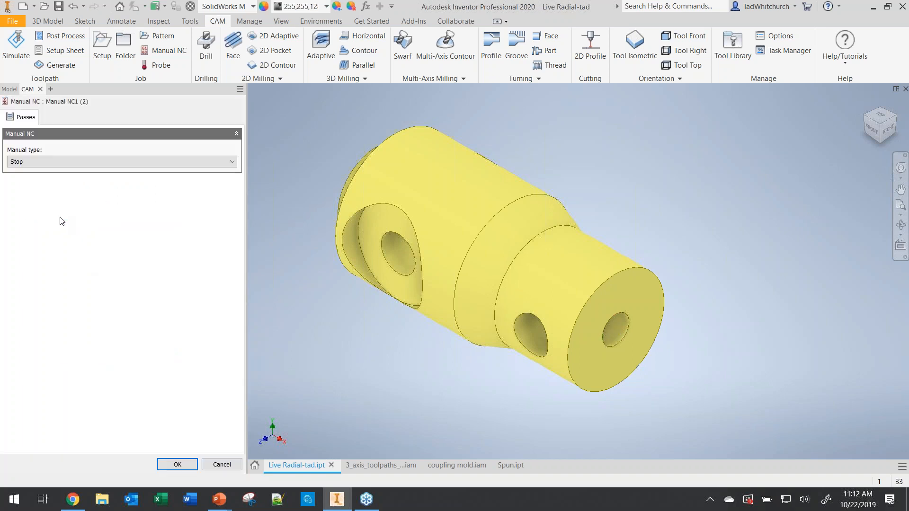
left_click(62, 163)
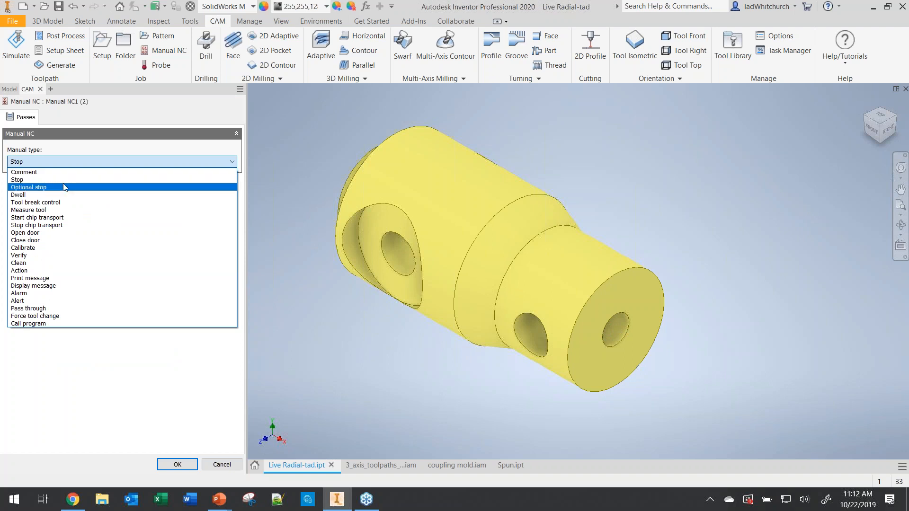
left_click(63, 173)
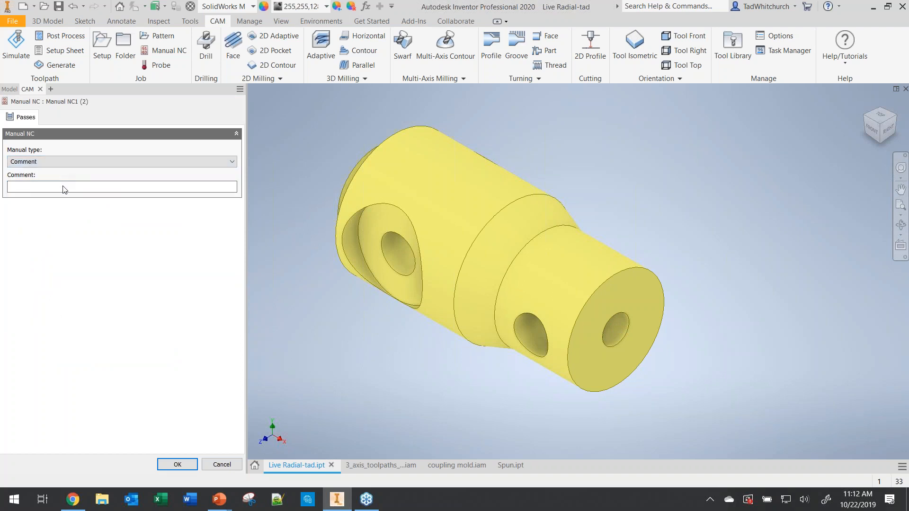
Step: Enter the comment "(Check OD size)" for the duplicated Manual NC operation
left_click(72, 187)
type("(Check OKD")
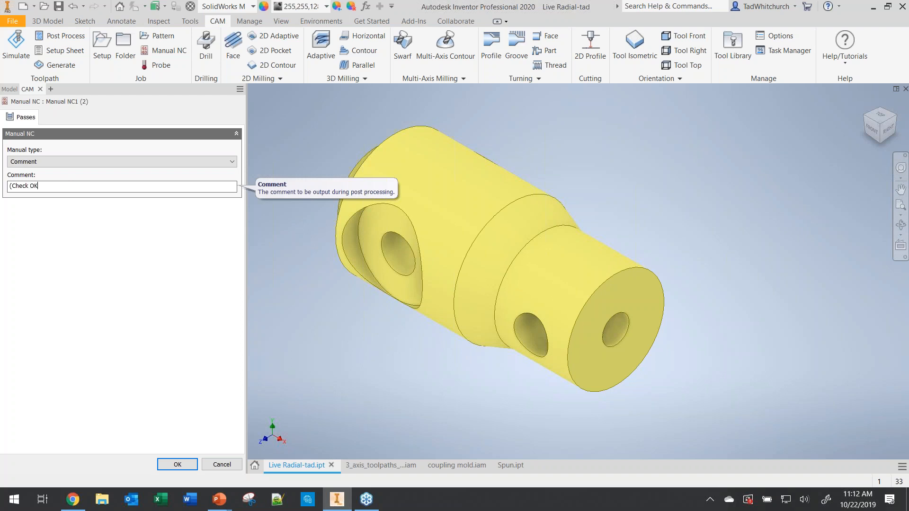
key("BackSpace")
key("BackSpace")
type("D size")
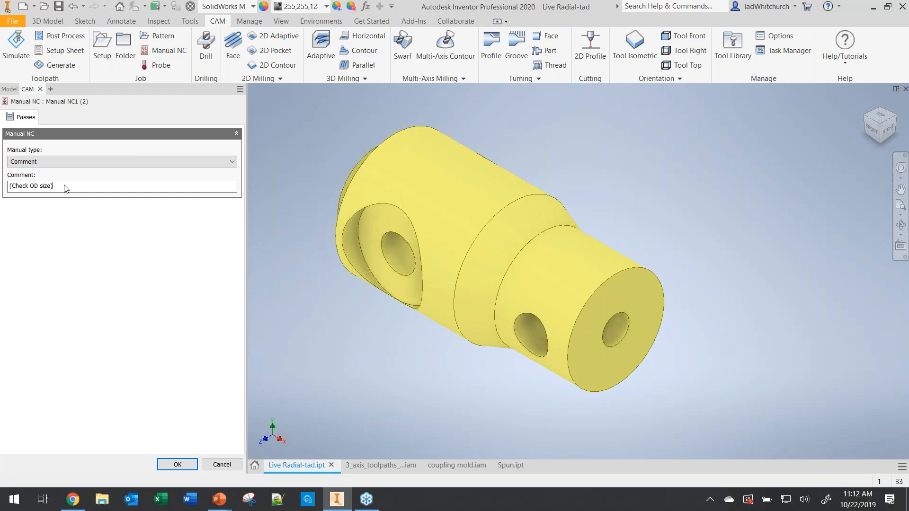
left_click(178, 465)
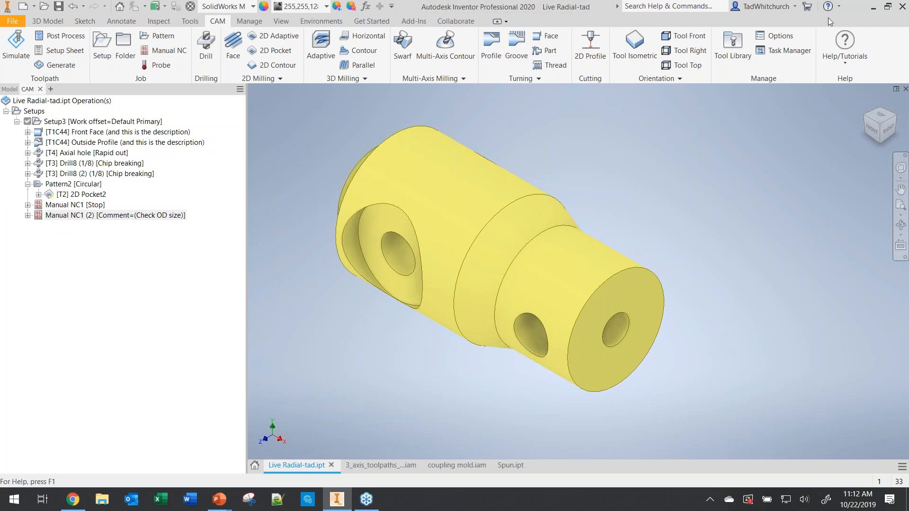
Step: Review the extended information and drag-and-drop settings for the browser in the CAM options
left_click(780, 36)
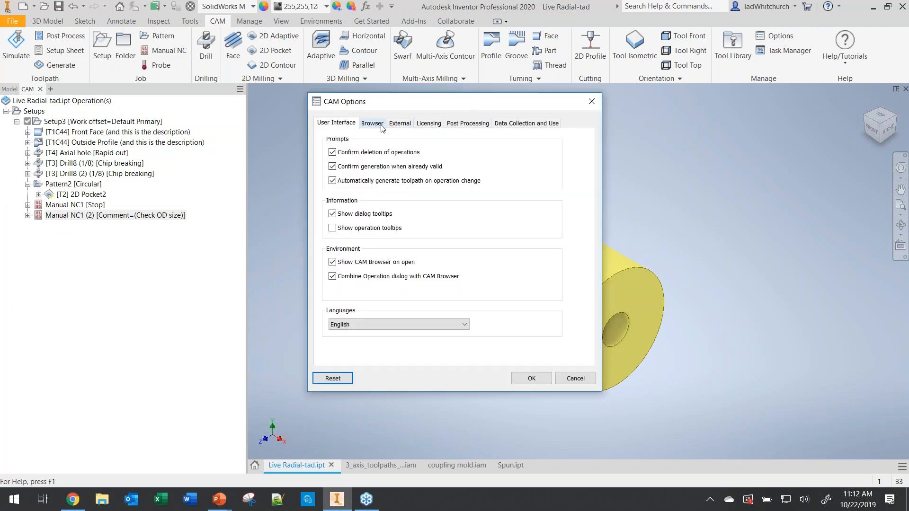
left_click(372, 123)
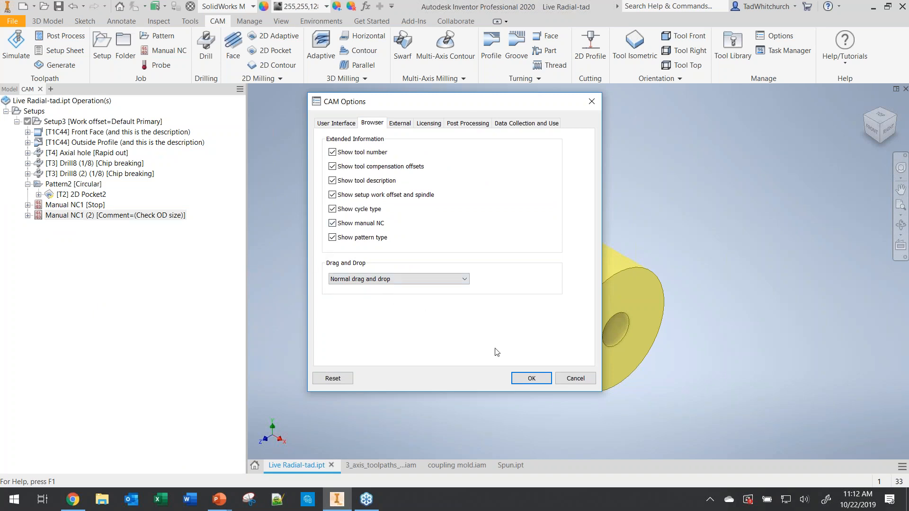
left_click(526, 378)
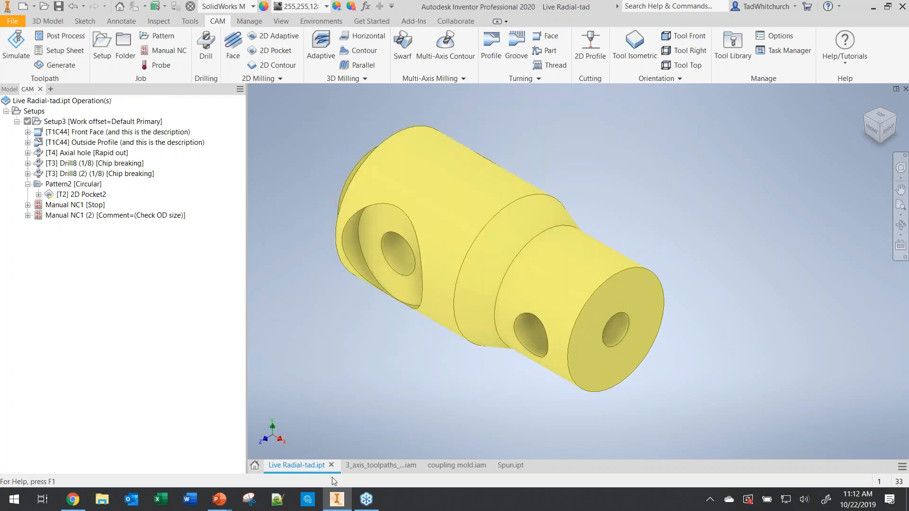
Step: Switch to the PowerPoint slide show and advance to the topic on manipulating defaults and expressions
mouse_move(219, 501)
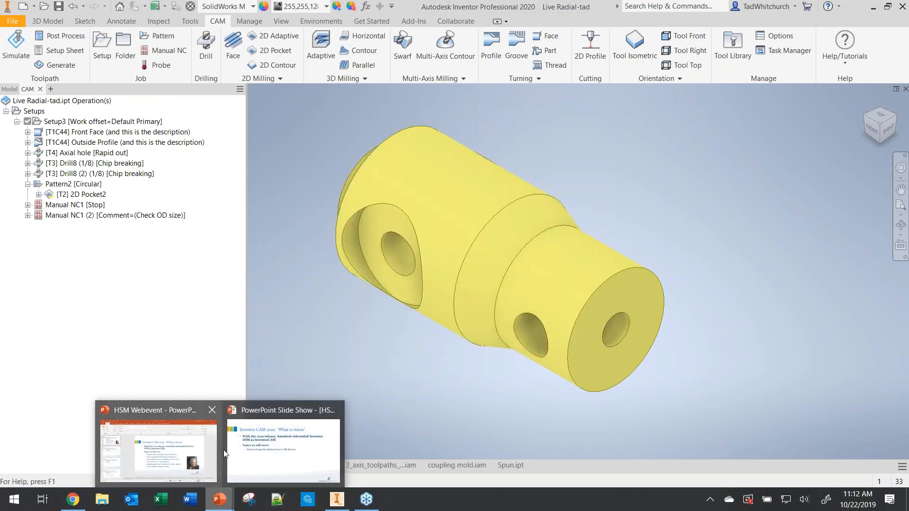
left_click(225, 457)
left_click(230, 456)
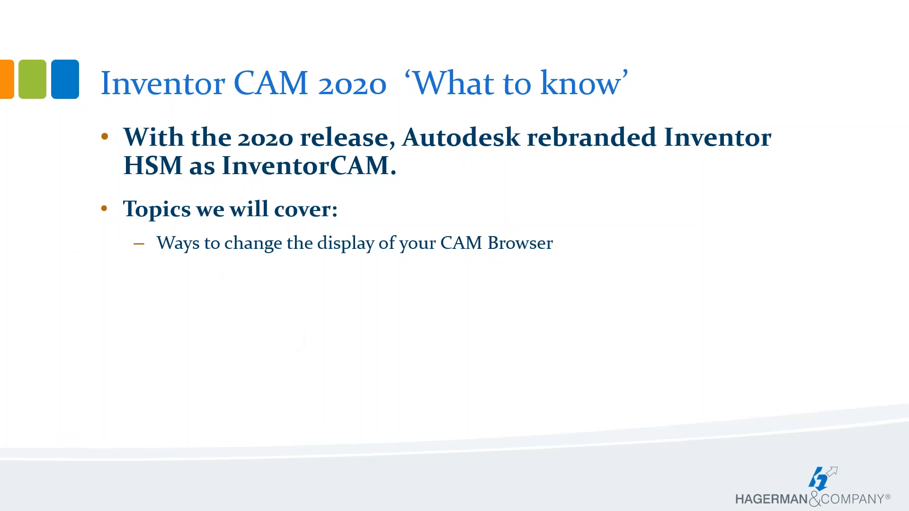
key("Right")
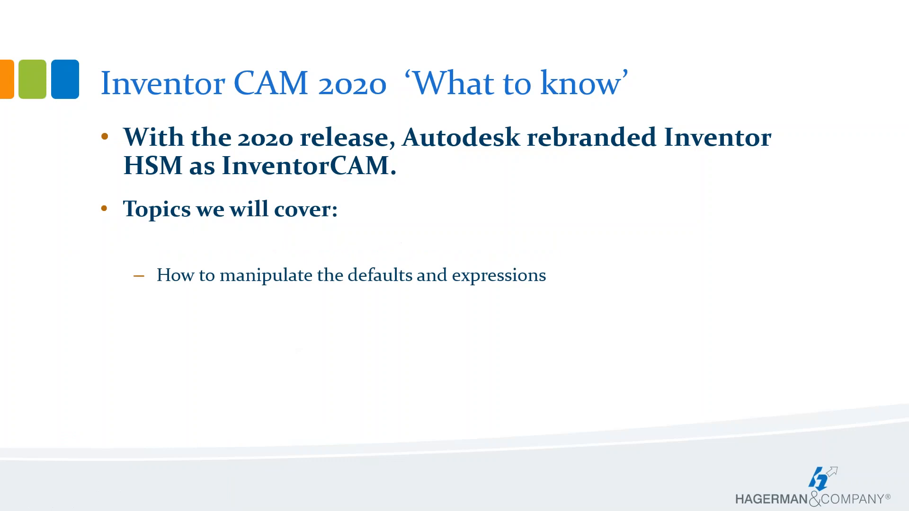
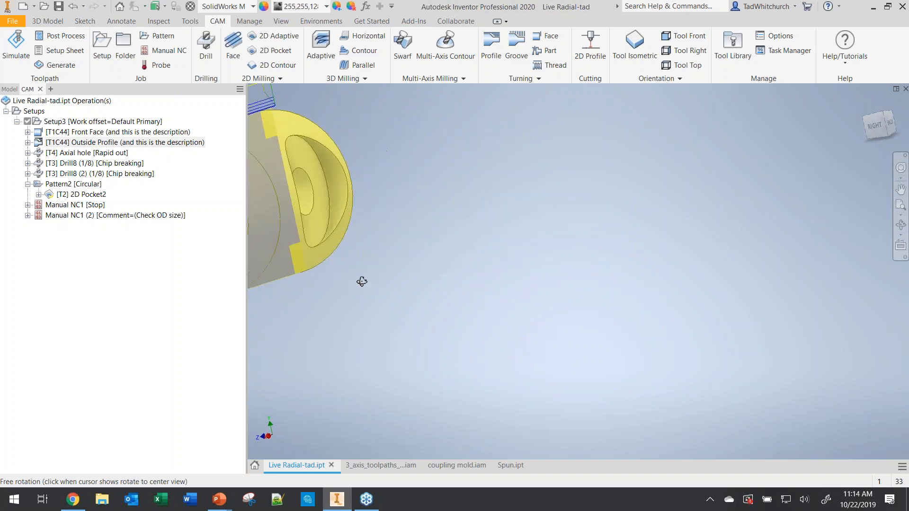
Step: Open the Outside Profile operation for editing and show its passes settings
middle_click_drag(336, 236, 440, 319)
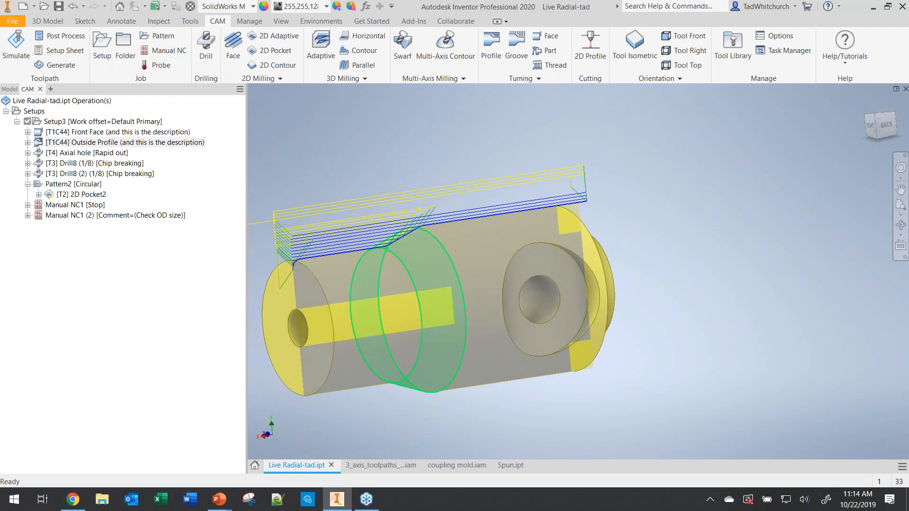
left_click(196, 311)
double_click(83, 143)
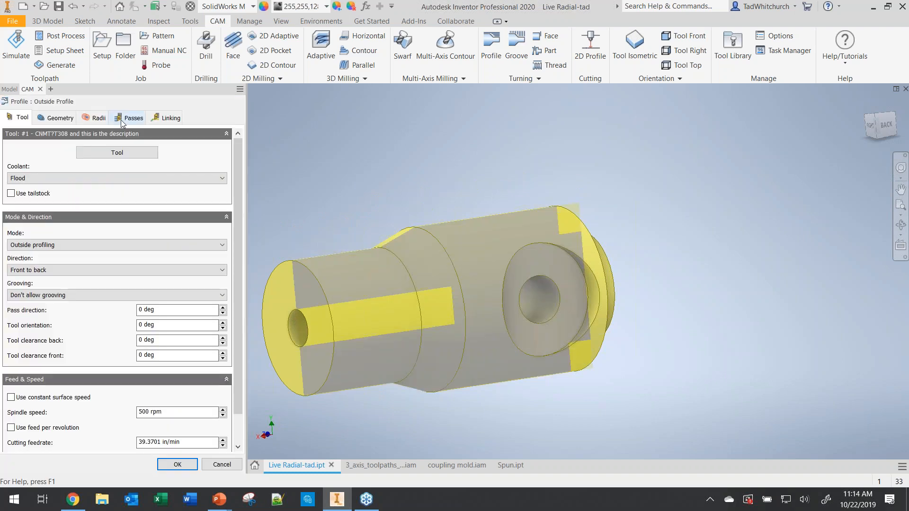
left_click(129, 117)
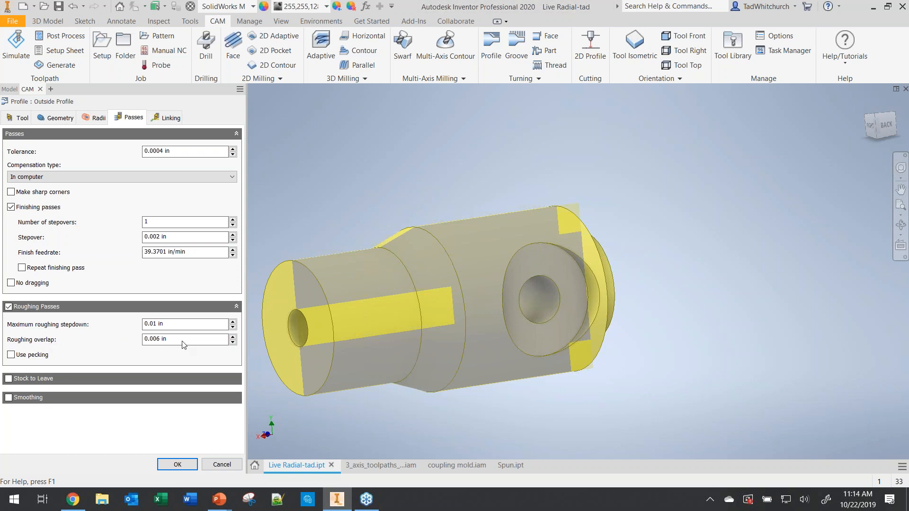
Step: Set the Outside Profile operation's roughing overlap to 0.003 in
mouse_move(184, 345)
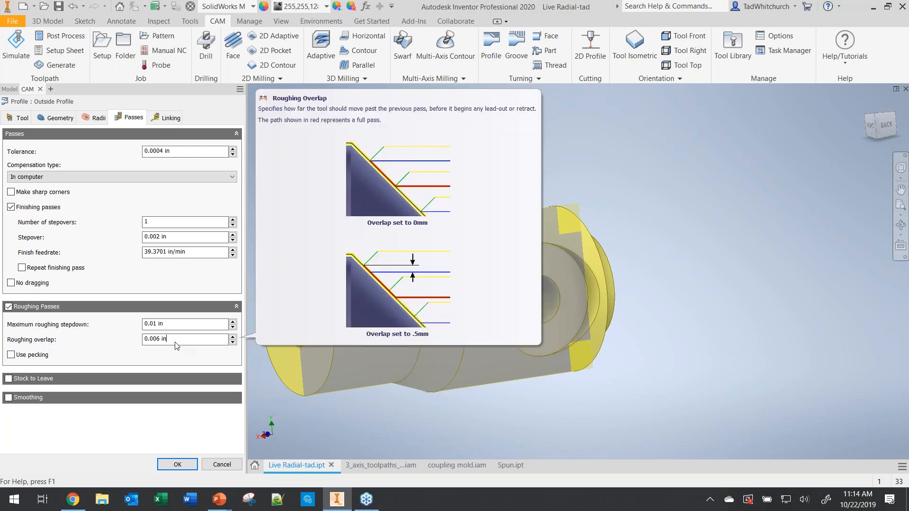
left_click(176, 345)
type(".")
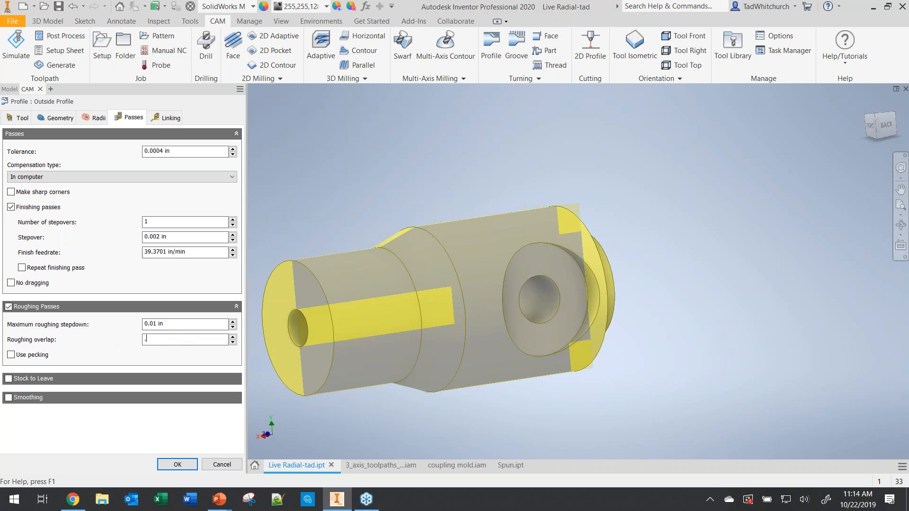
type("003")
Step: Reset the Outside Profile operation's roughing overlap to its built-in default
mouse_move(179, 344)
right_click(179, 344)
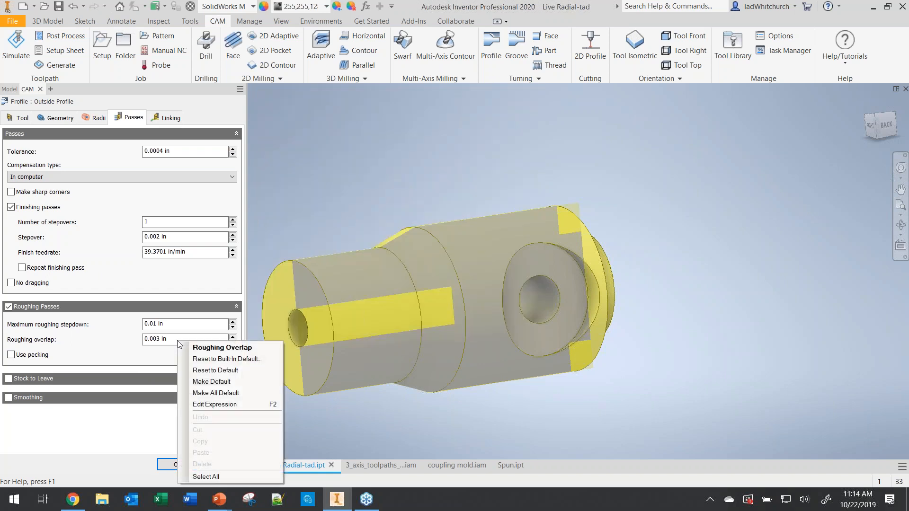
left_click(209, 361)
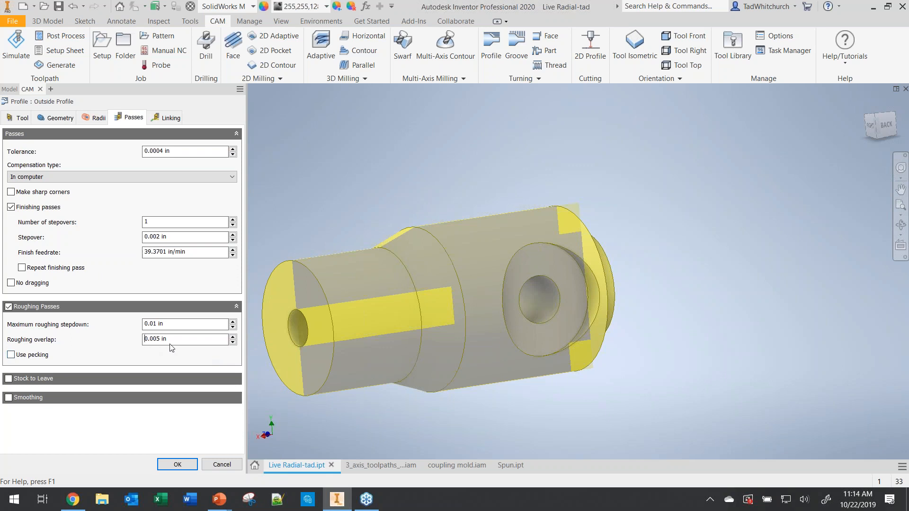
Step: Check the default and expression options available for the roughing overlap, finishing stepover and finish feedrate
right_click(183, 342)
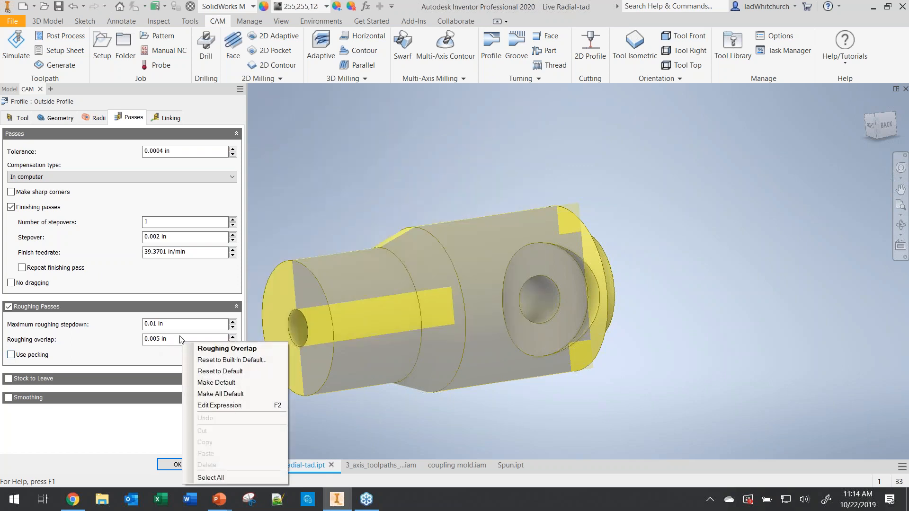
left_click(147, 356)
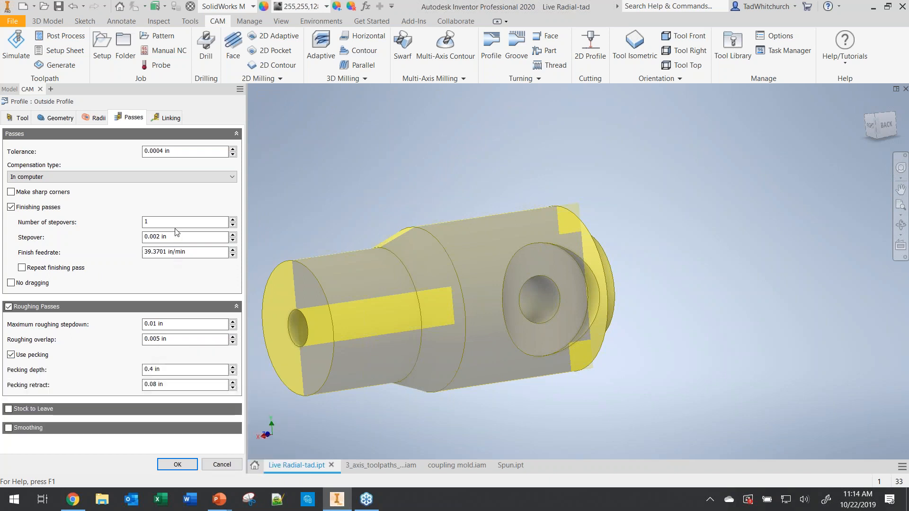
right_click(176, 243)
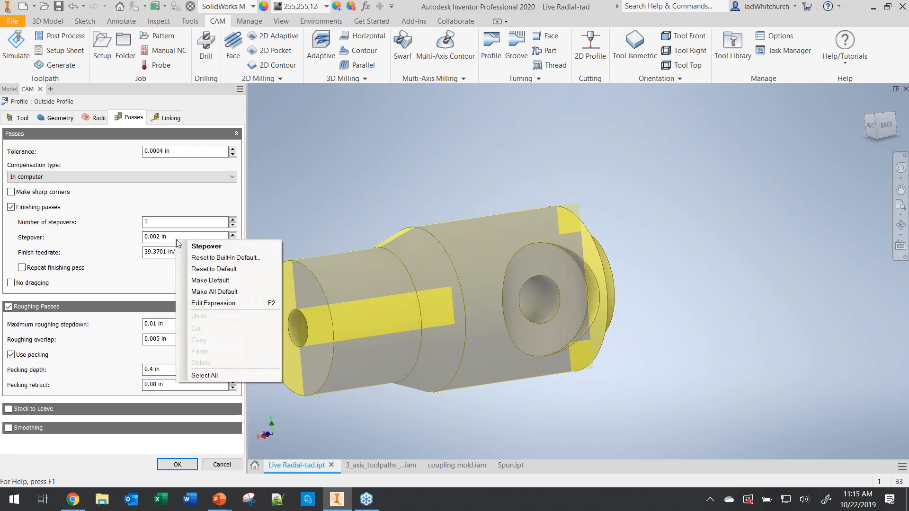
right_click(178, 255)
right_click(185, 256)
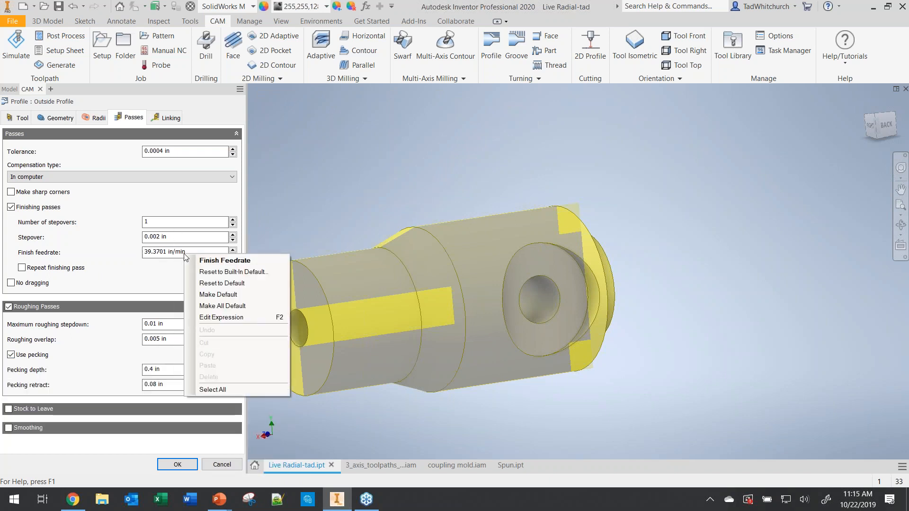
left_click(158, 265)
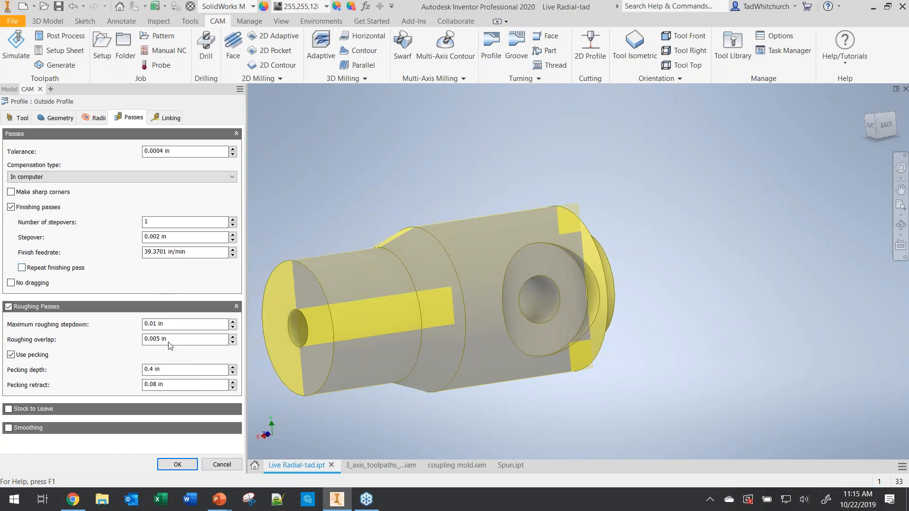
Step: Set the Outside Profile operation's roughing overlap expression to maximumStepdown * 0.6, leaving pecking turned off
right_click(183, 341)
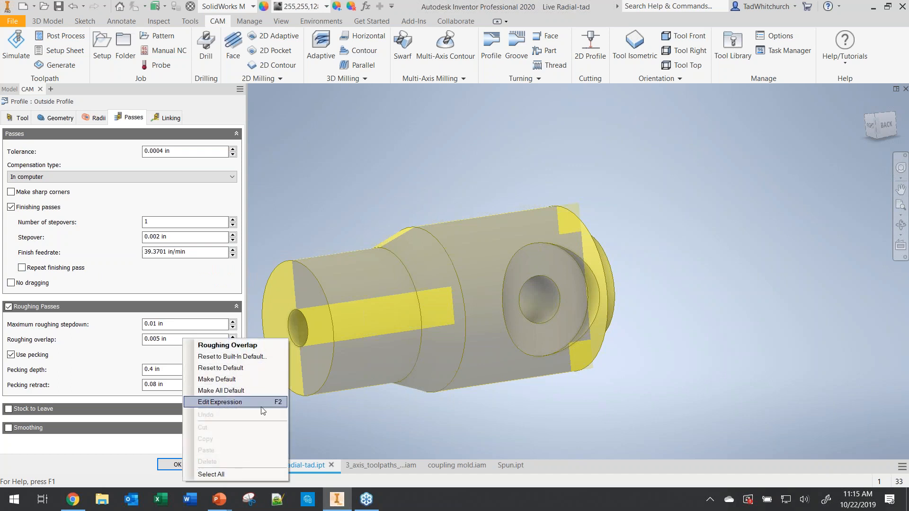
left_click(222, 402)
left_click_drag(591, 92, 417, 124)
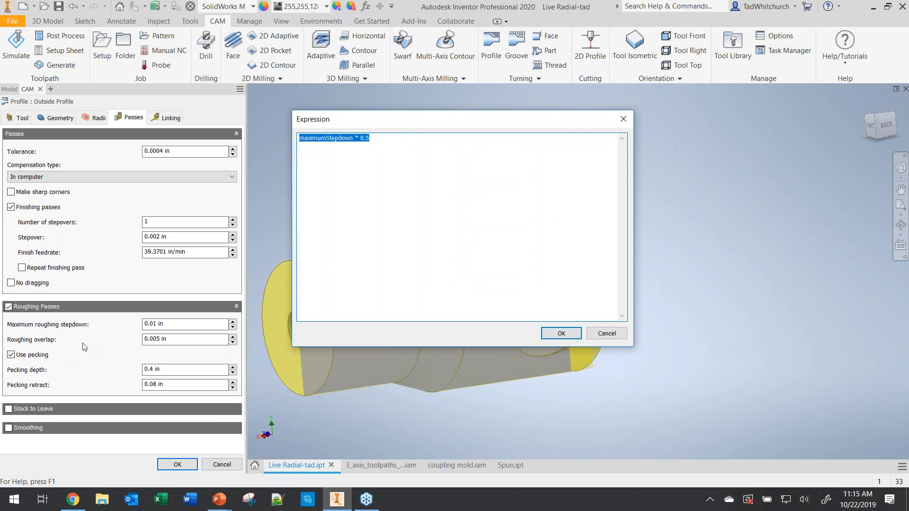
left_click(334, 158)
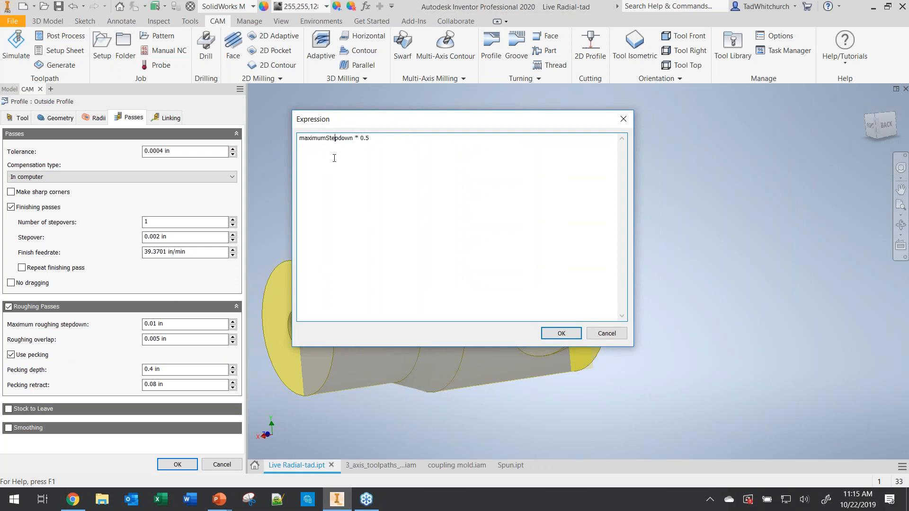
left_click_drag(351, 138, 299, 138)
left_click(320, 211)
key("BackSpace")
type("6")
left_click(561, 334)
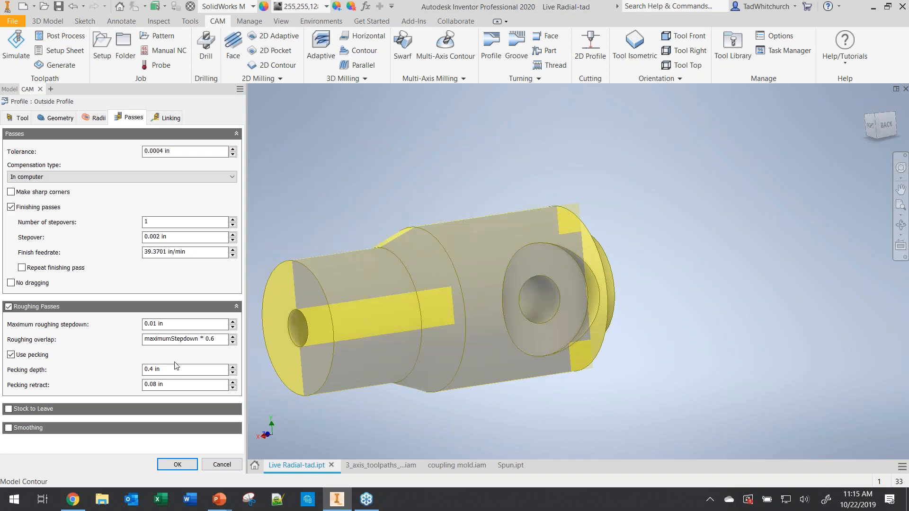
left_click(113, 354)
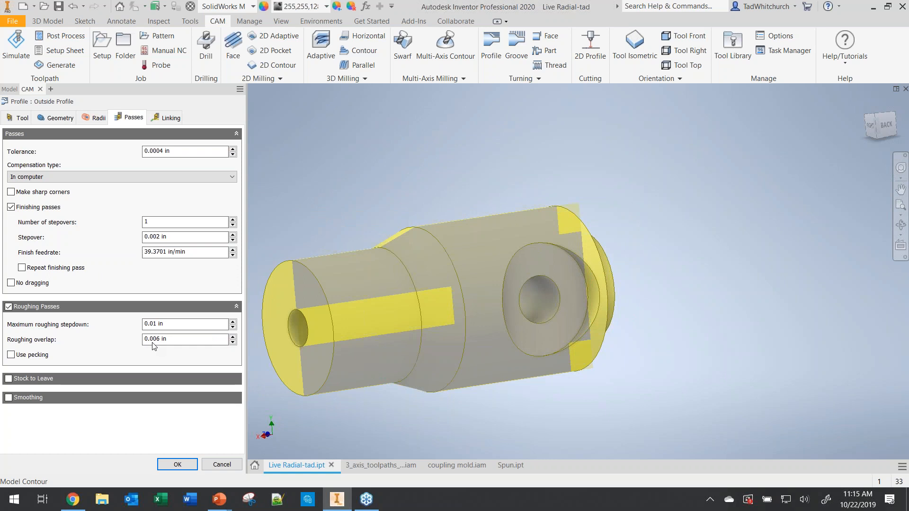
Step: Review the roughing overlap's expression, focusing on the maximumStepdown variable and its multiplier, and close it without changes
mouse_move(153, 347)
right_click(179, 344)
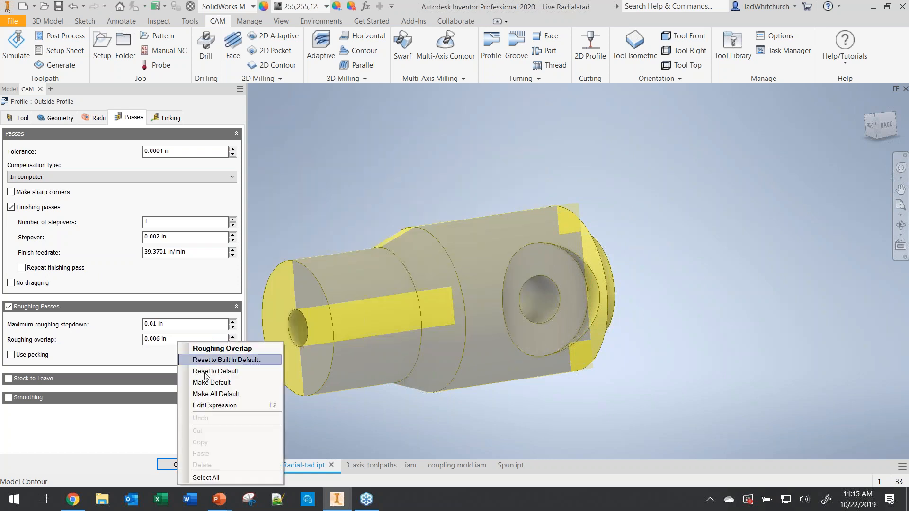
left_click(215, 406)
left_click(379, 185)
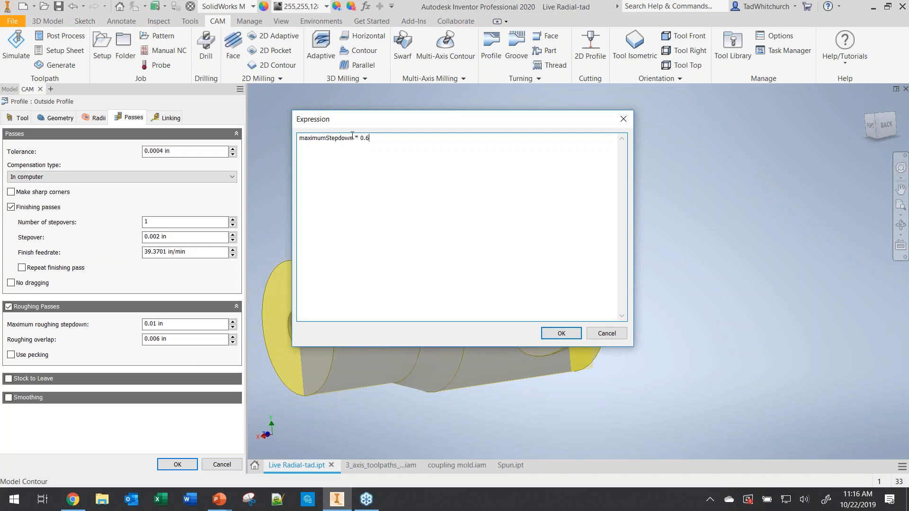
left_click_drag(353, 137, 289, 140)
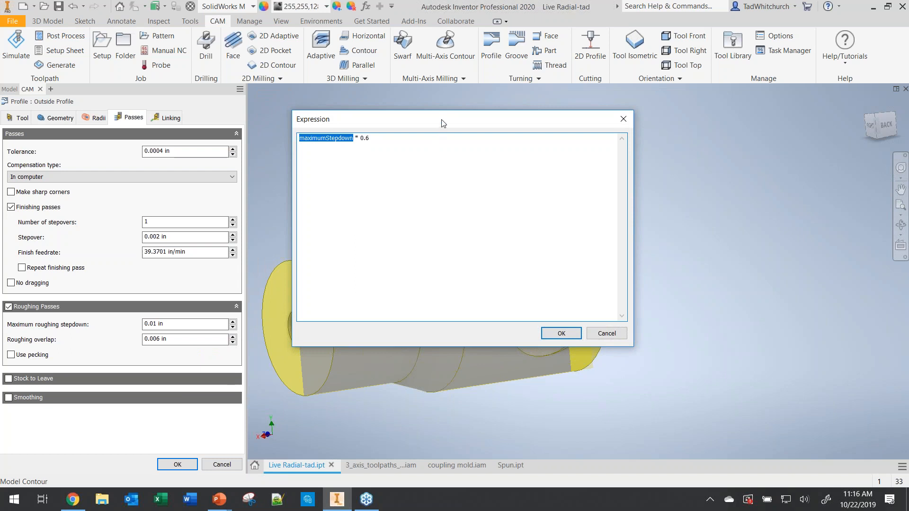
left_click_drag(442, 124, 417, 116)
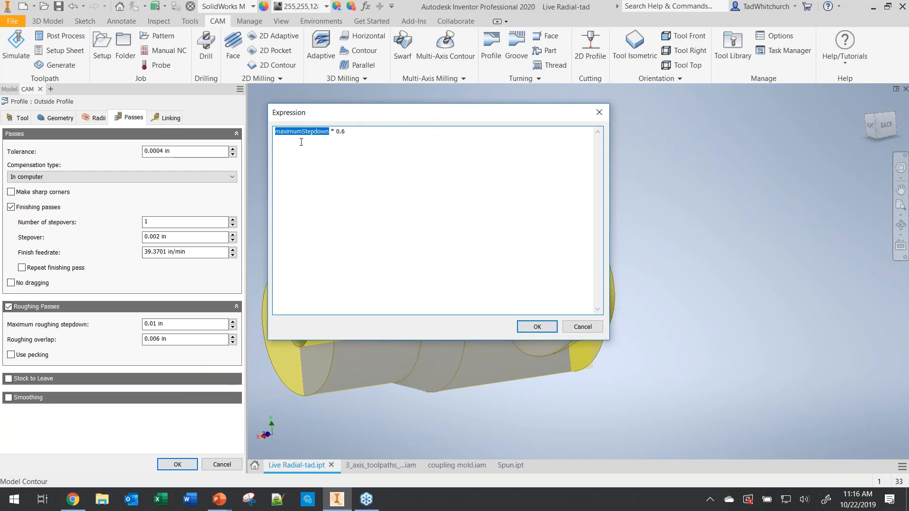
left_click(321, 151)
left_click(583, 327)
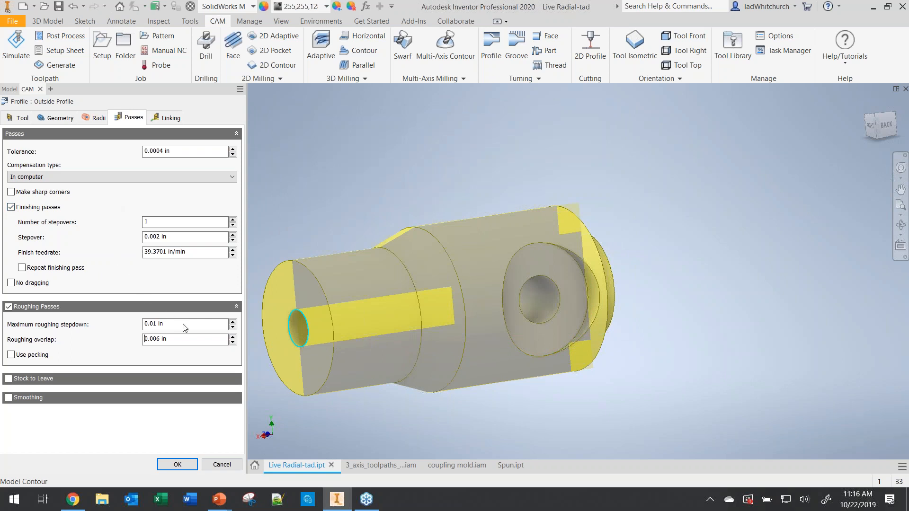
mouse_move(184, 328)
mouse_move(96, 355)
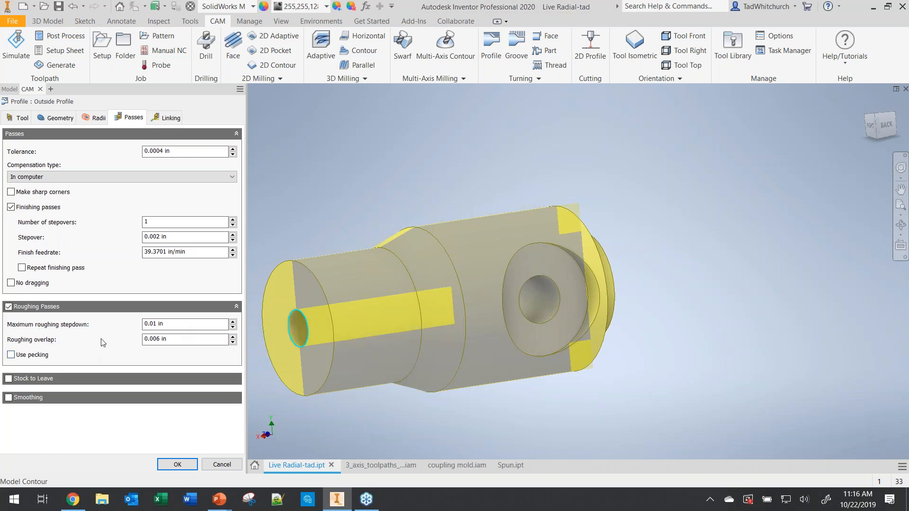
right_click(197, 344)
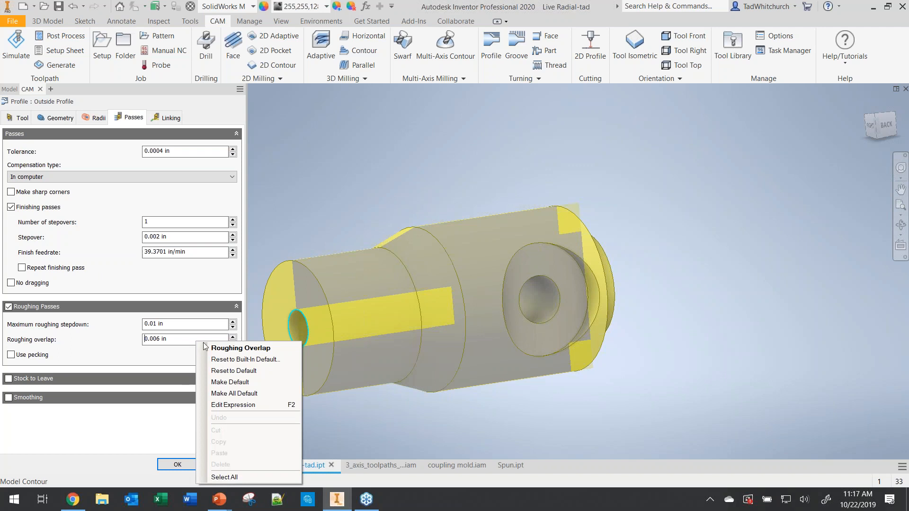
left_click(233, 405)
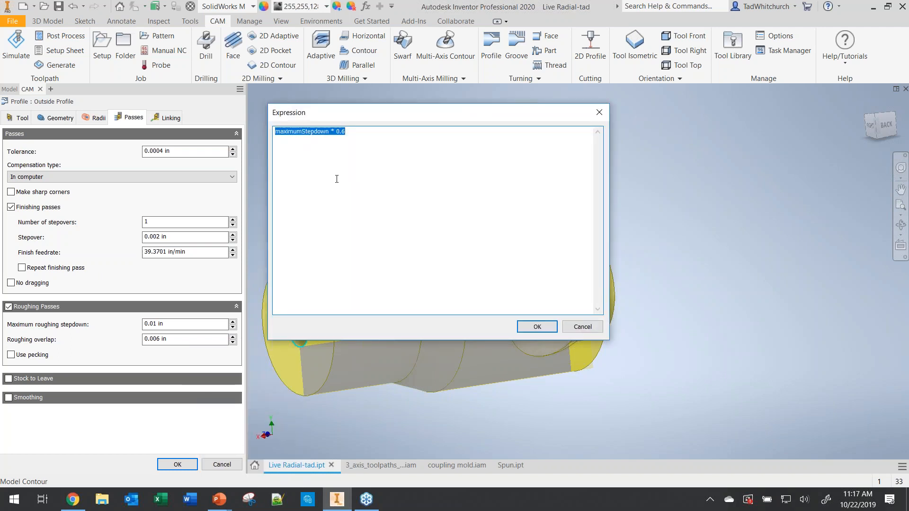
left_click(341, 130)
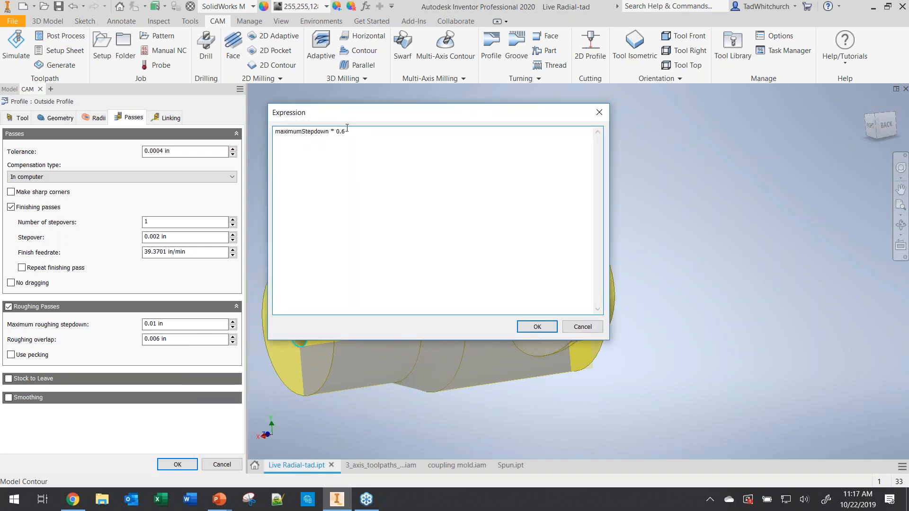
left_click(585, 329)
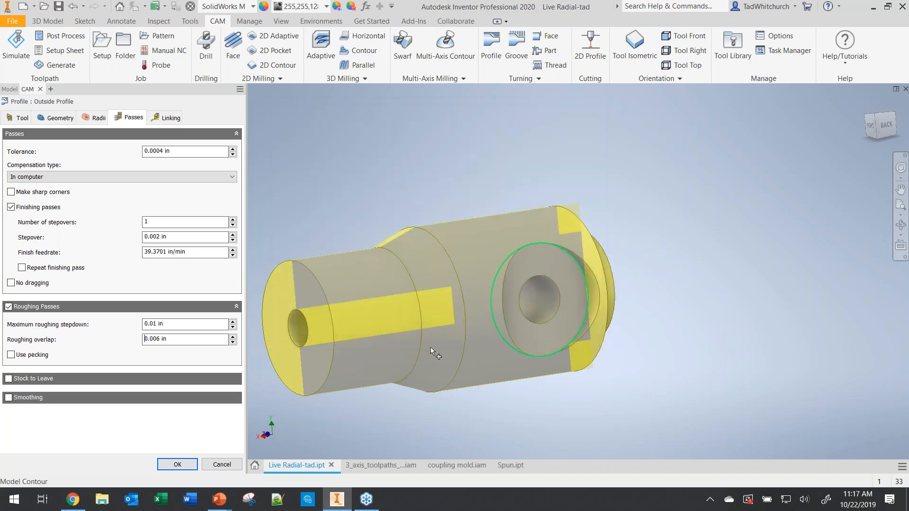
Step: Check the roughing overlap's default options and accept the edited Outside Profile operation
left_click(180, 358)
right_click(182, 342)
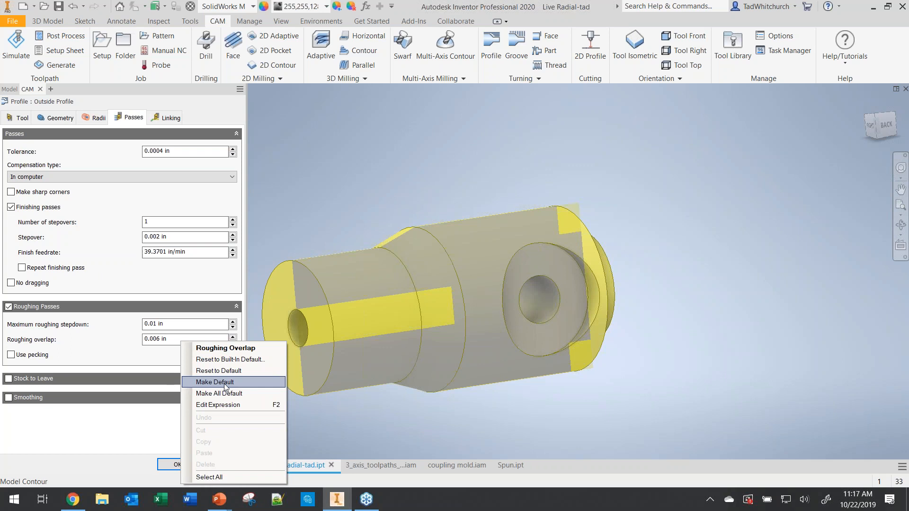
key("Escape")
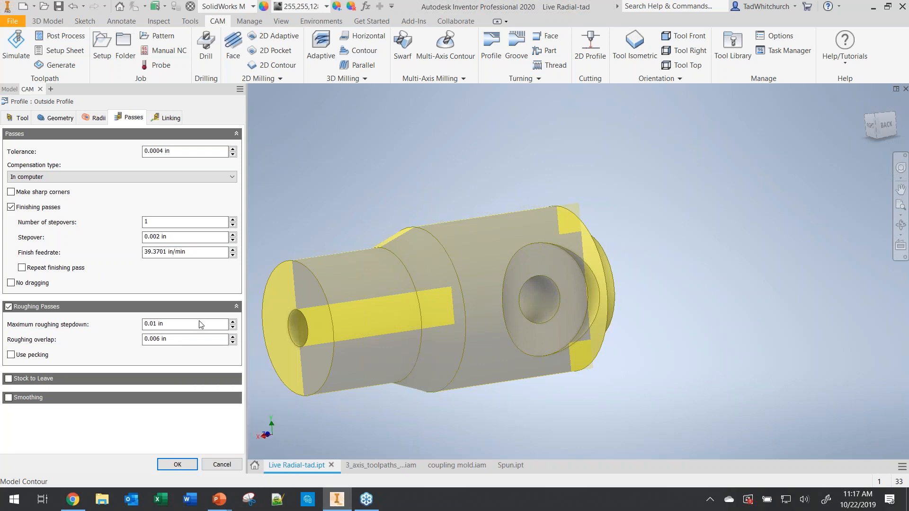
key("Return")
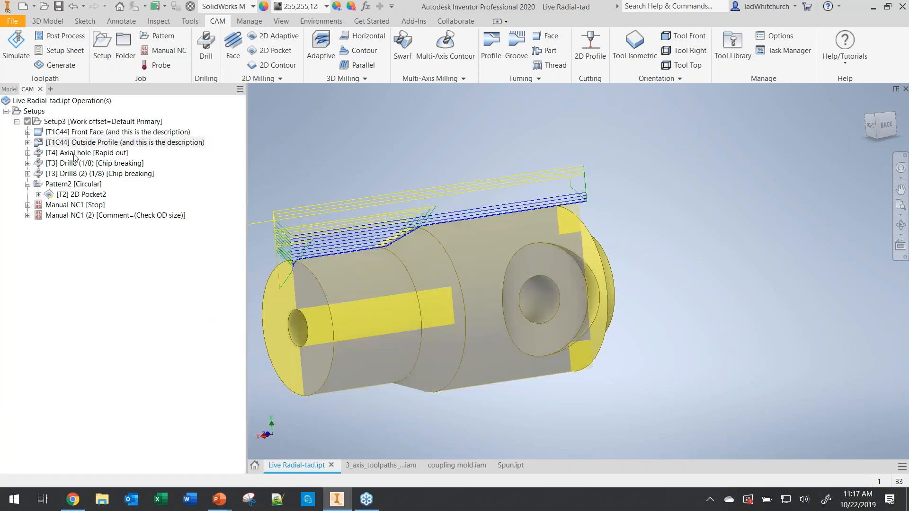
Step: Open the Front Face operation's passes settings and check the default options for its tolerance
double_click(72, 135)
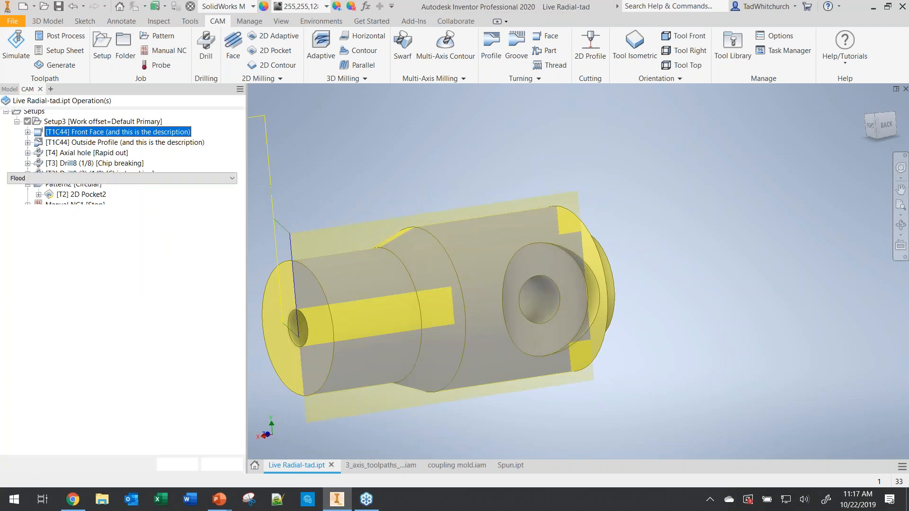
left_click(126, 119)
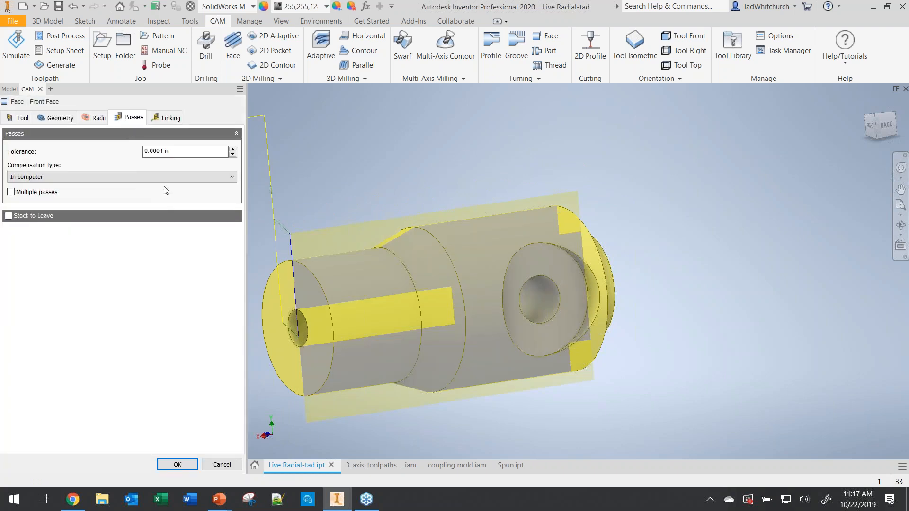
right_click(171, 152)
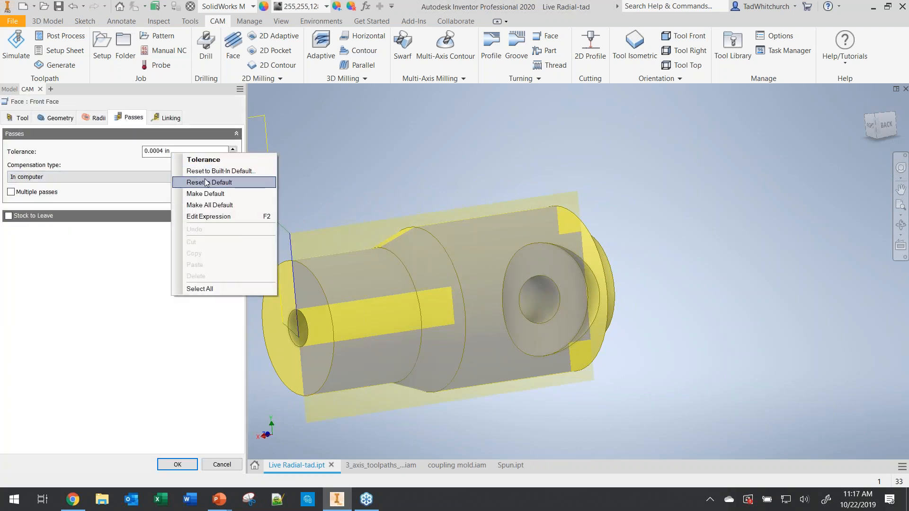
left_click(95, 251)
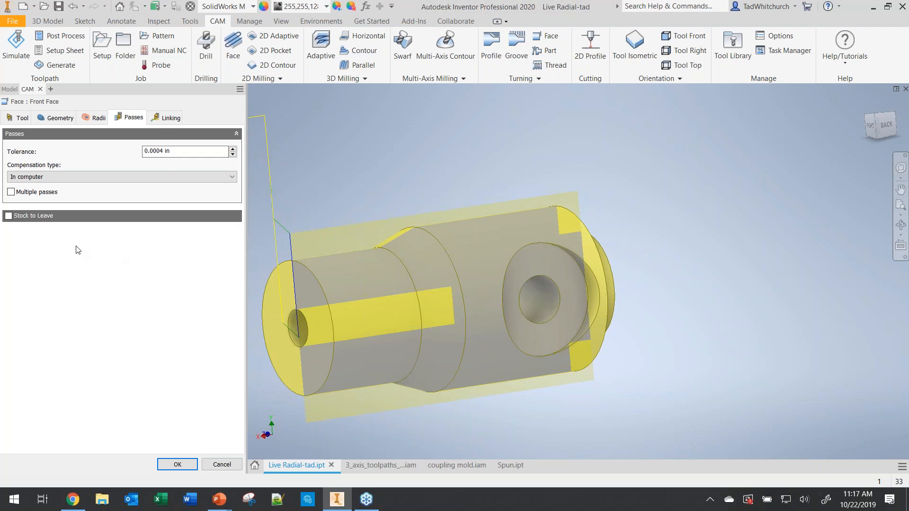
Step: Make 0.005 in the default axial stock to leave in the Front Face operation, and cancel the operation edit
left_click(9, 216)
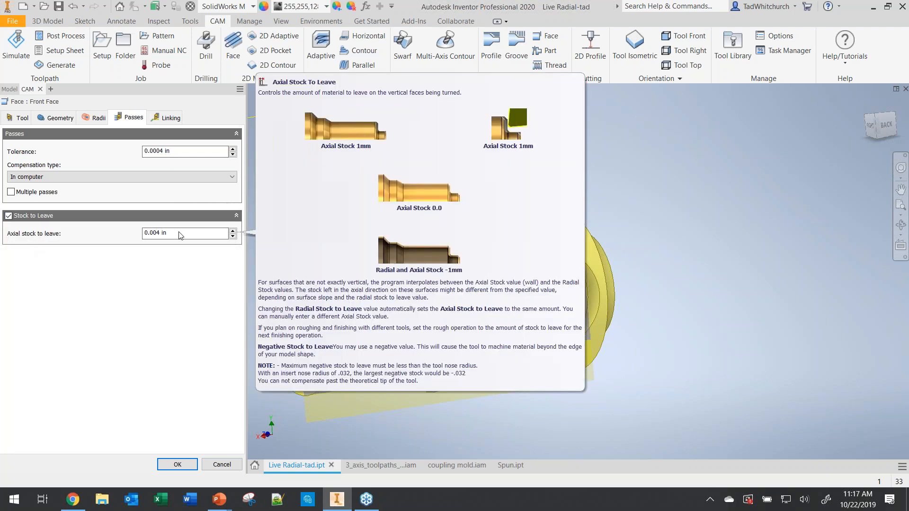
left_click(180, 235)
type(".005")
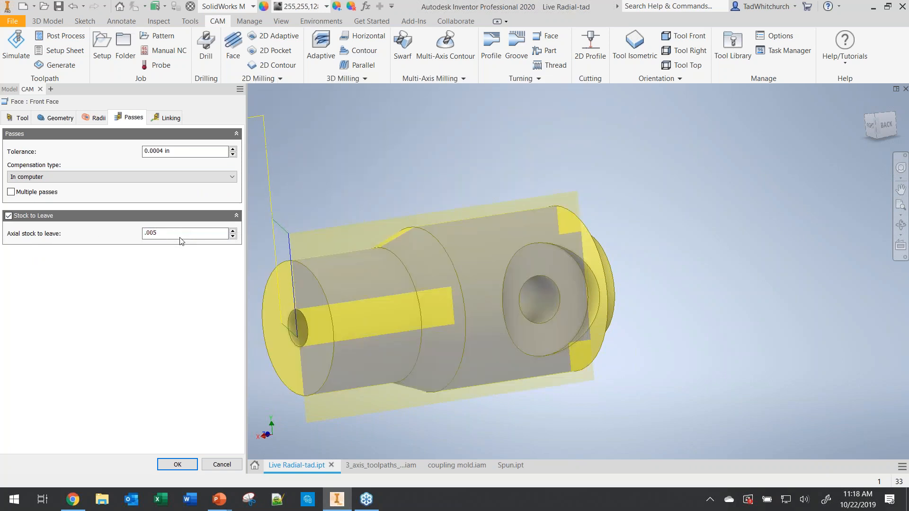
right_click(183, 237)
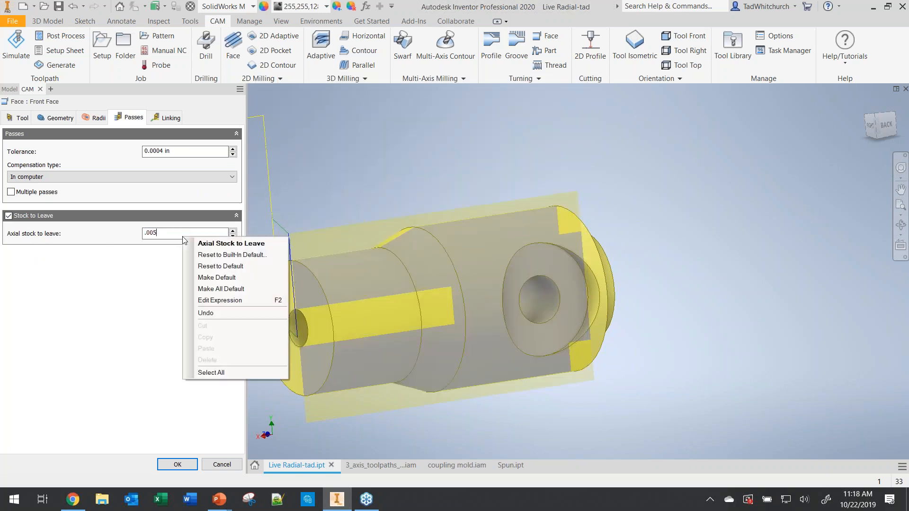
left_click(216, 279)
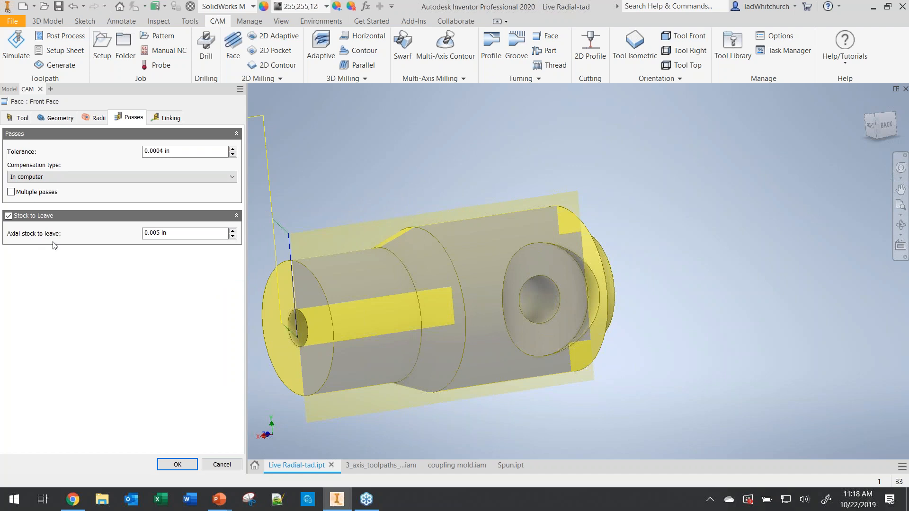
left_click_drag(186, 234, 148, 234)
left_click(220, 465)
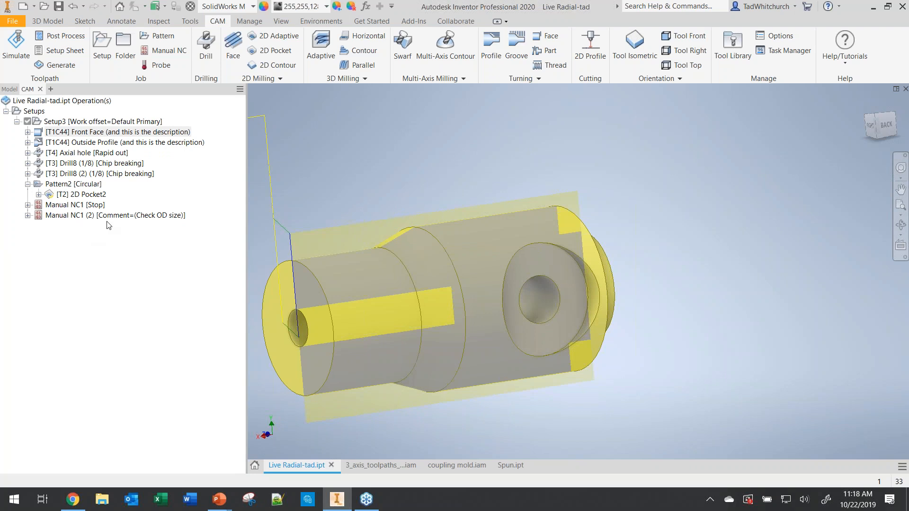
Step: Select the Axial hole operation to view its toolpath on the part
left_click(76, 153)
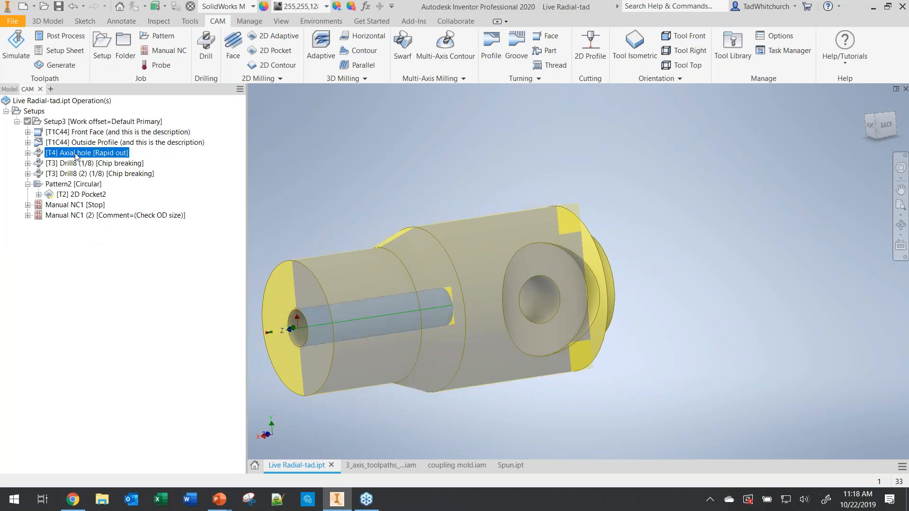
key("F2")
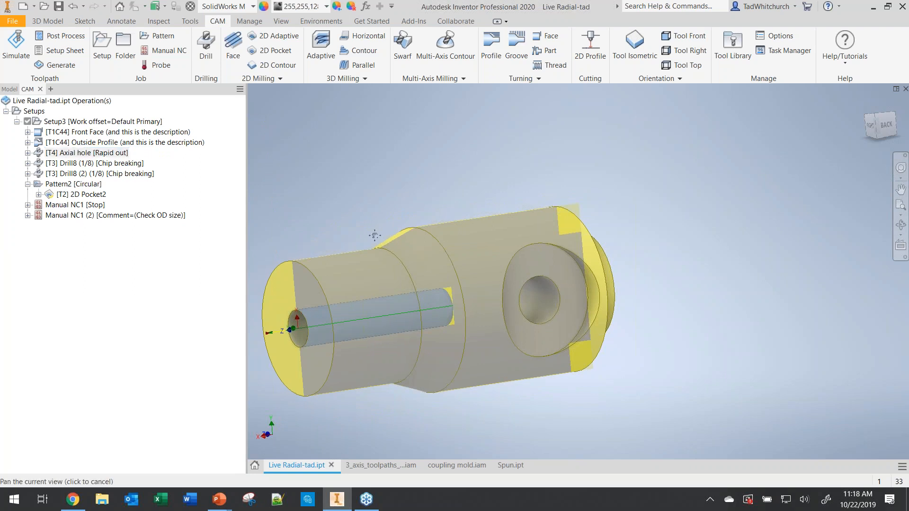
left_click_drag(327, 239, 393, 230)
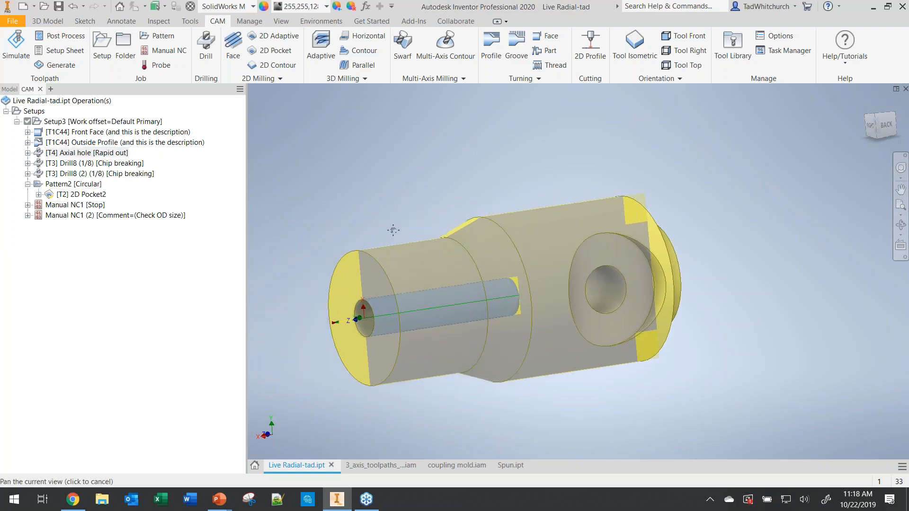
Step: Run the toolpath simulation for the Axial hole operation and close it
left_click(81, 154)
left_click(16, 47)
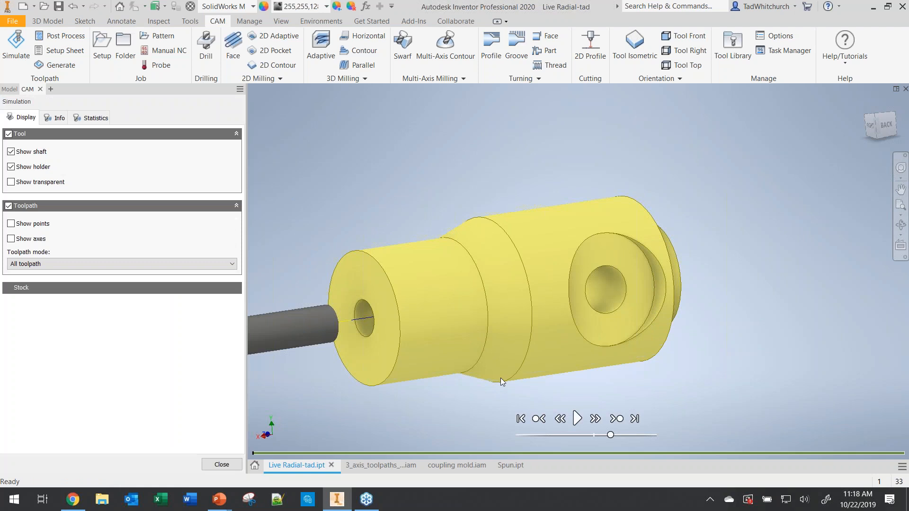
left_click(578, 419)
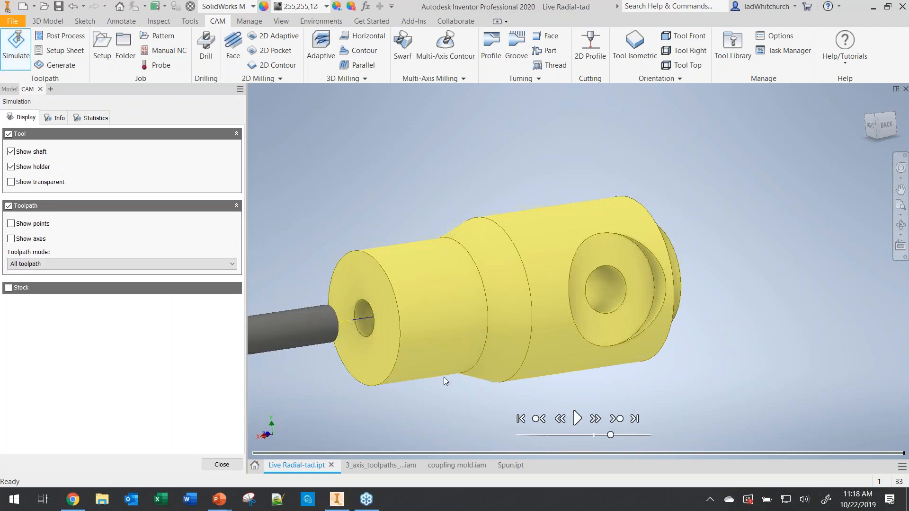
left_click(220, 464)
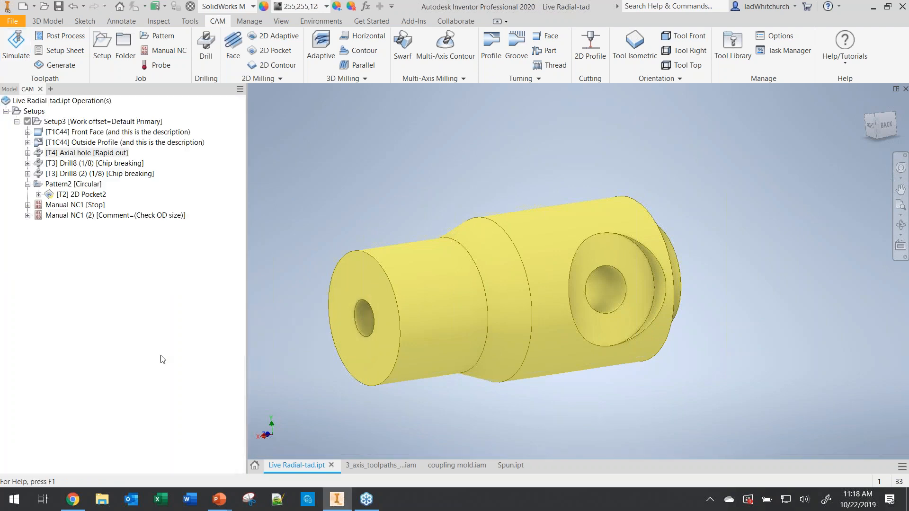
Step: Open the Axial hole operation's cycle settings, examine the available cycle types, and cancel the edit
left_click(75, 157)
double_click(76, 157)
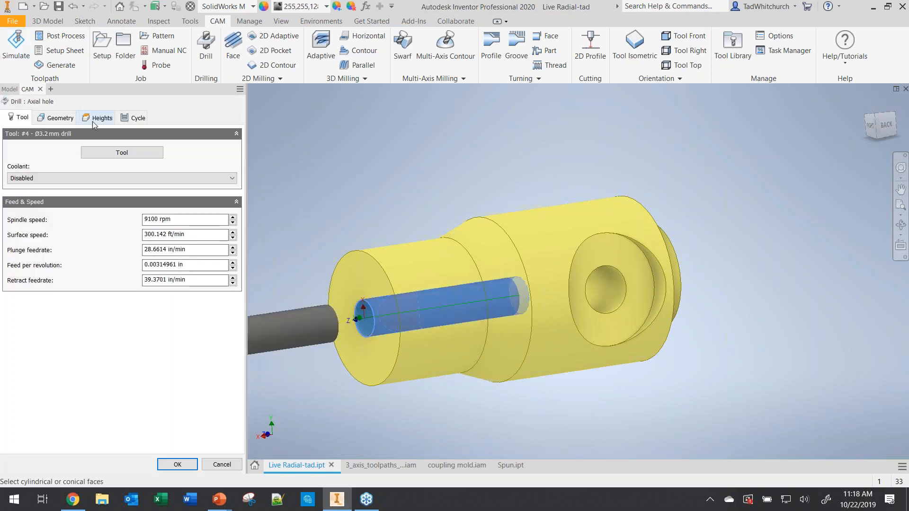
left_click(135, 117)
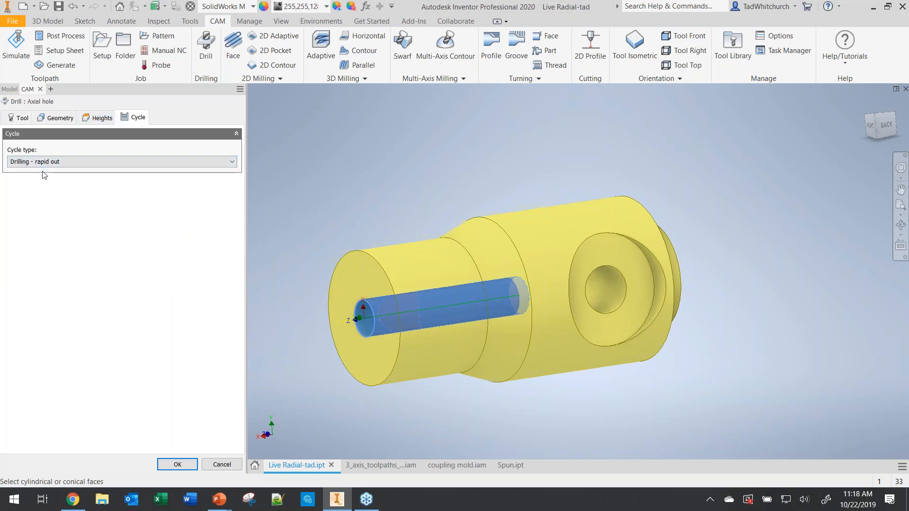
left_click(71, 162)
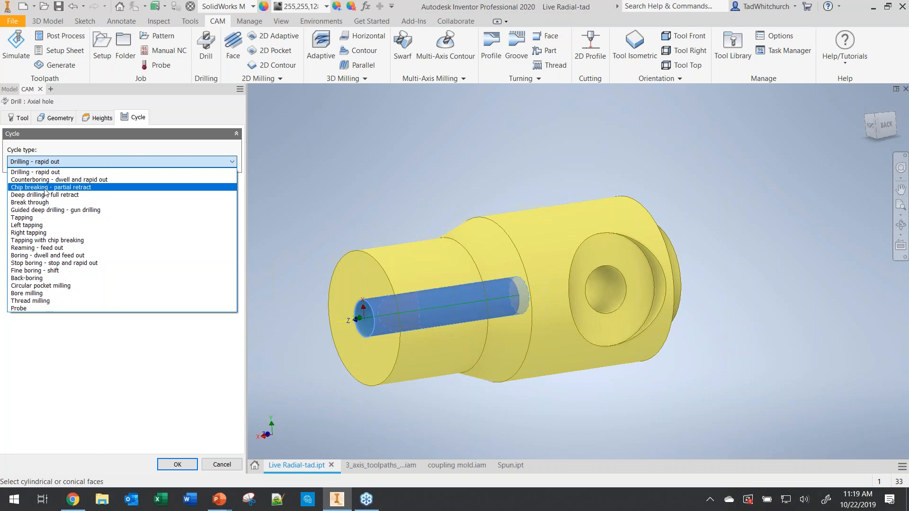
left_click(116, 358)
left_click(225, 461)
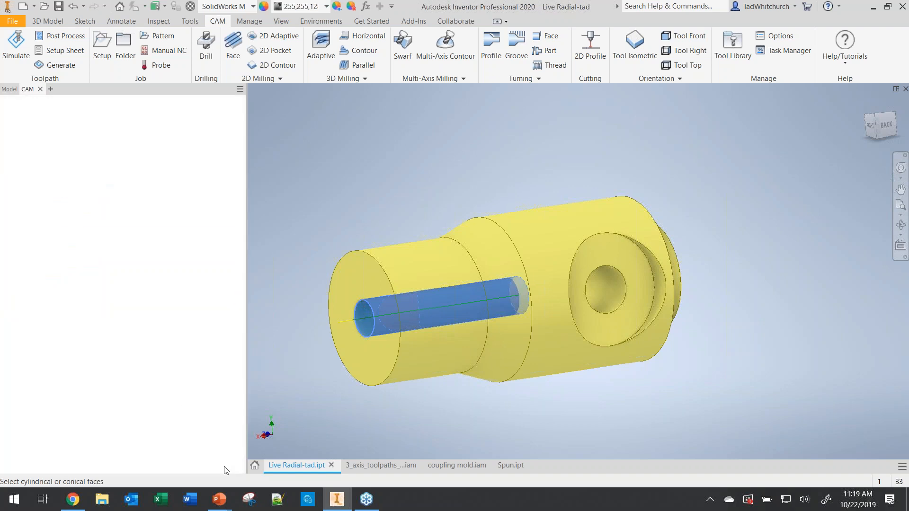
Step: Start a new drill operation, try the Chip breaking - partial retract cycle type, and cancel the operation
left_click(205, 48)
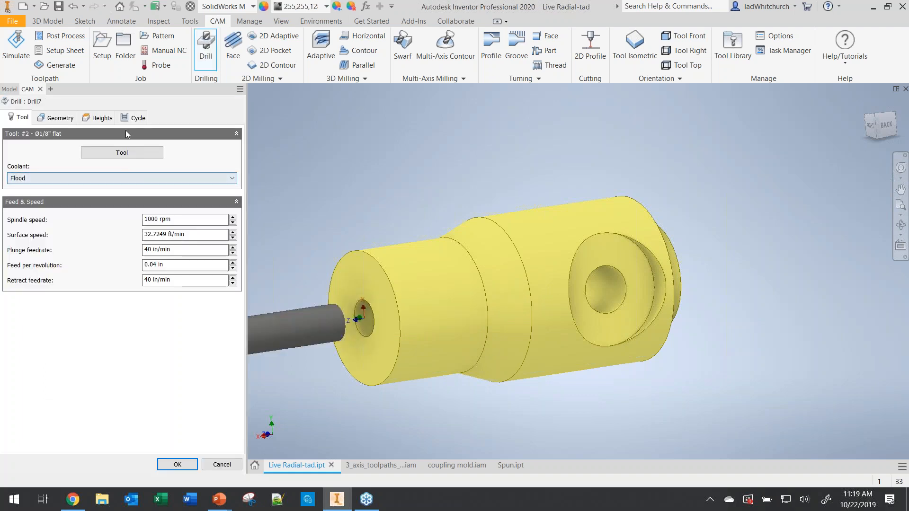
left_click(135, 118)
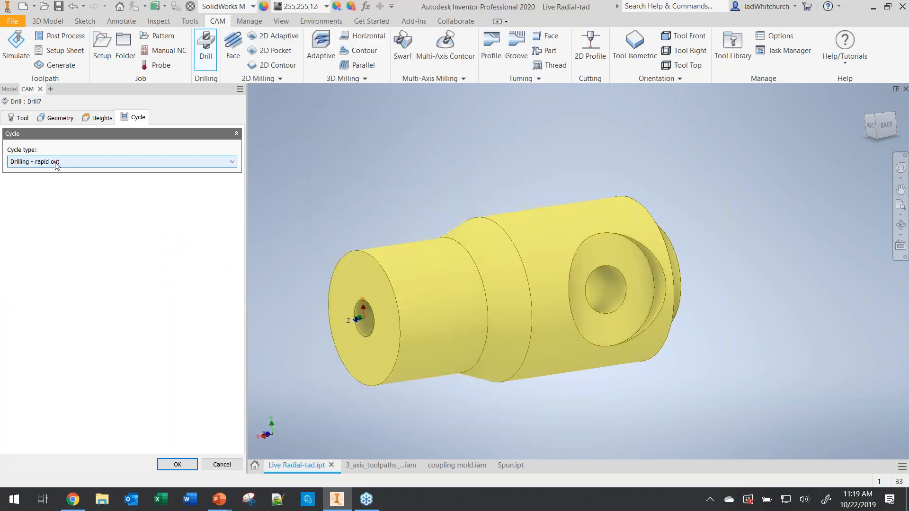
left_click(43, 163)
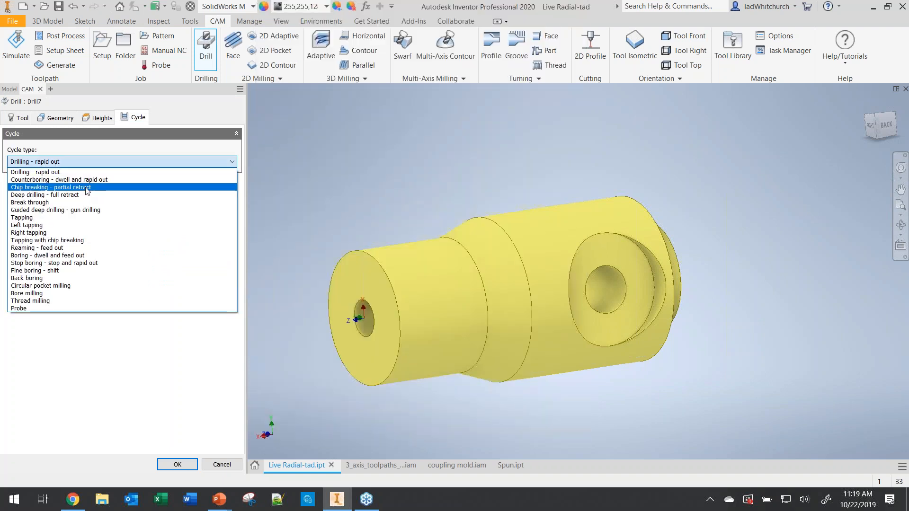
left_click(87, 188)
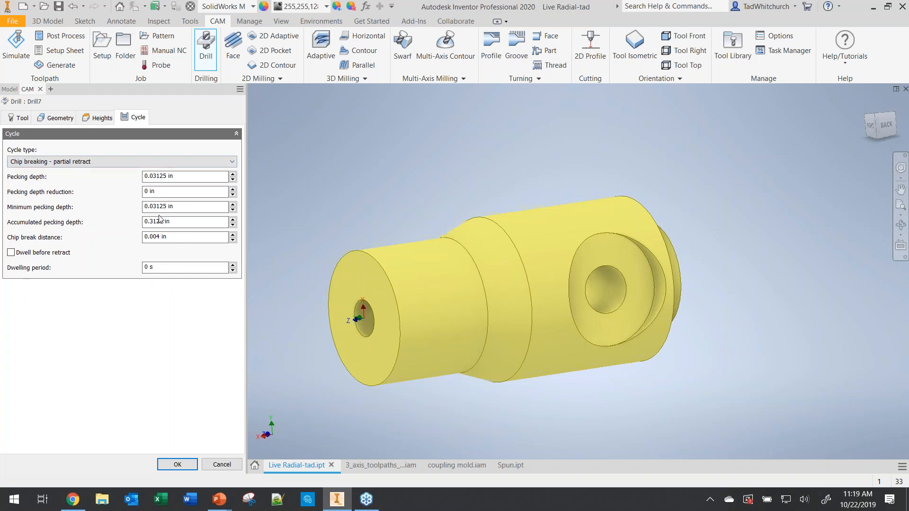
left_click(223, 464)
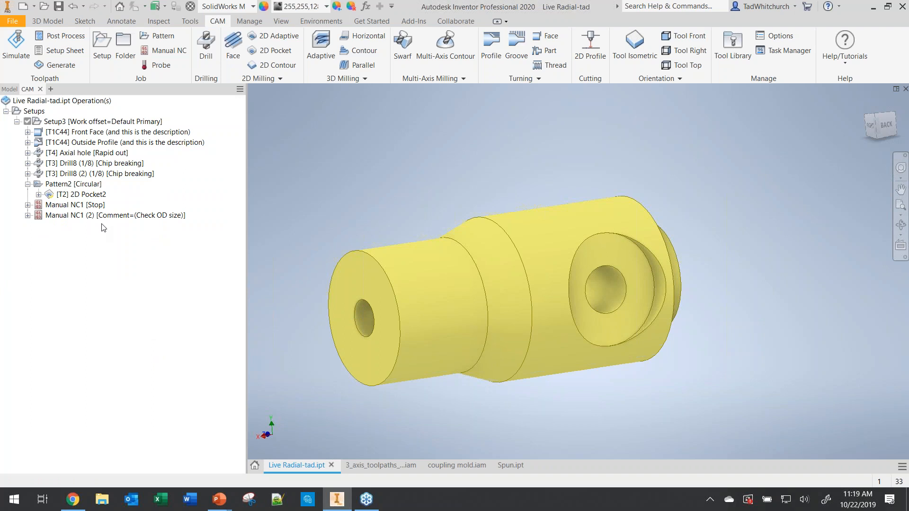
Step: Try the Chip breaking - partial retract cycle type in the Axial hole operation and cancel the edit
left_click(70, 157)
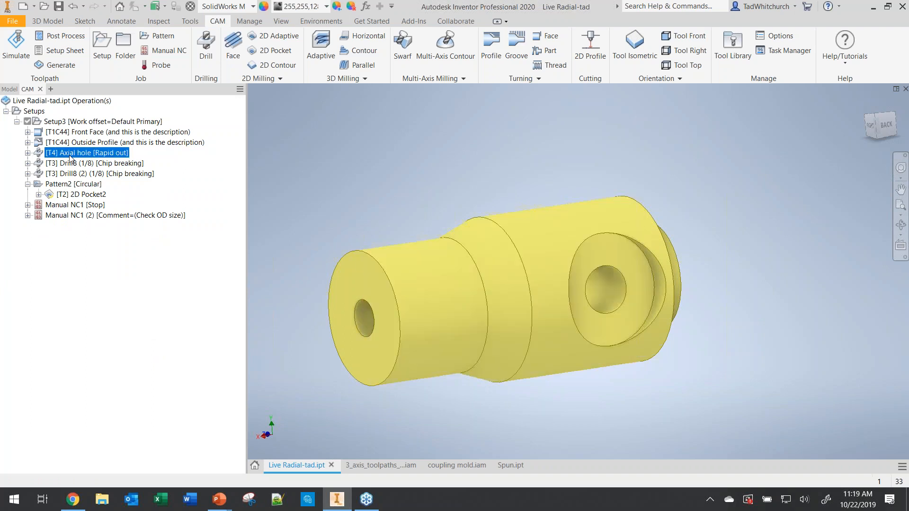
double_click(70, 157)
left_click(137, 117)
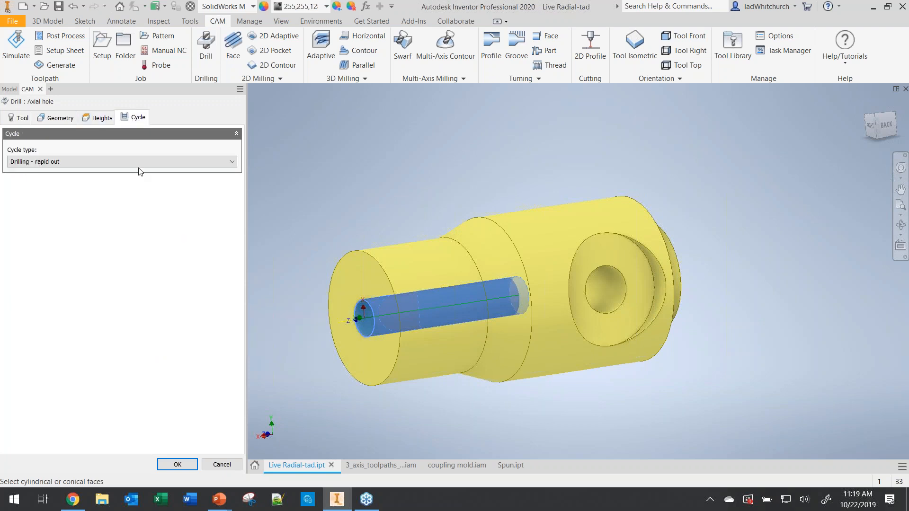
left_click(64, 163)
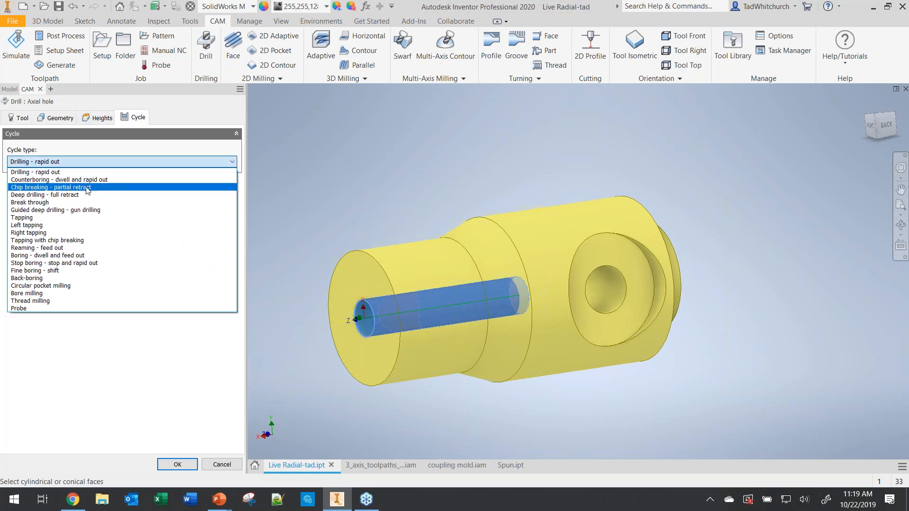
left_click(50, 188)
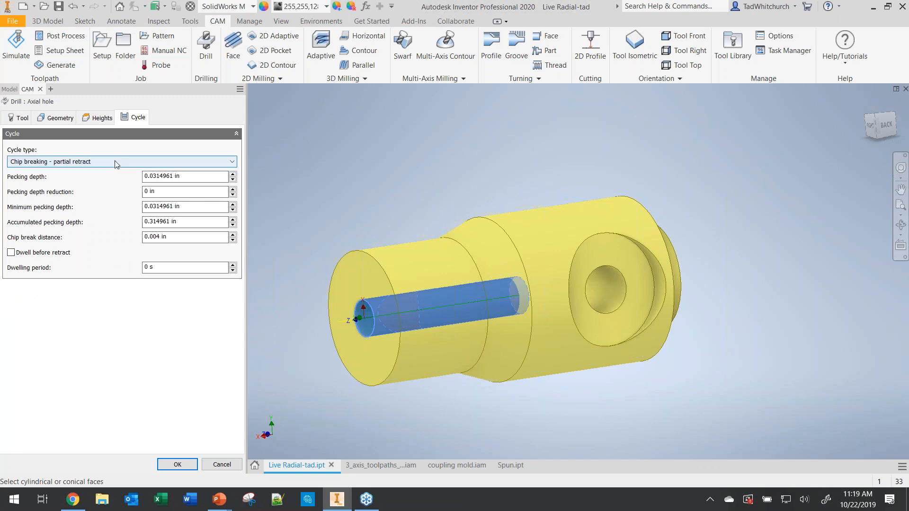
mouse_move(112, 164)
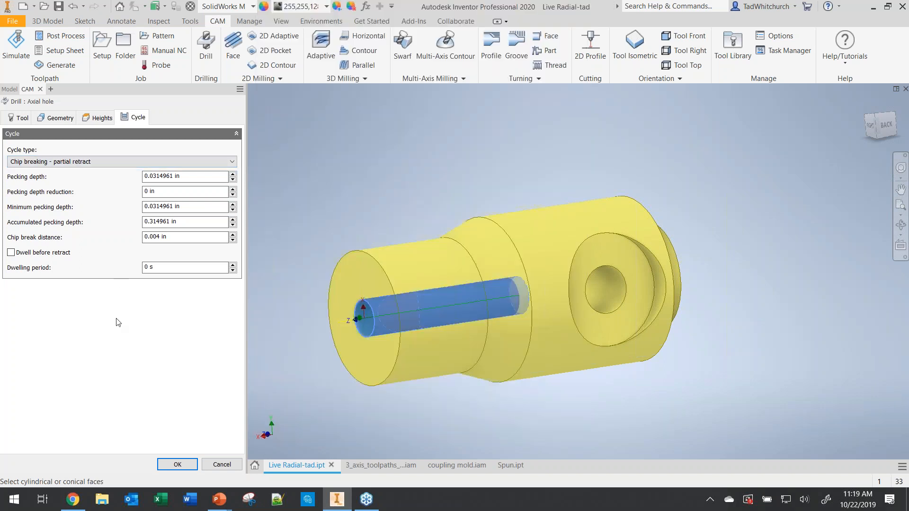
left_click(222, 464)
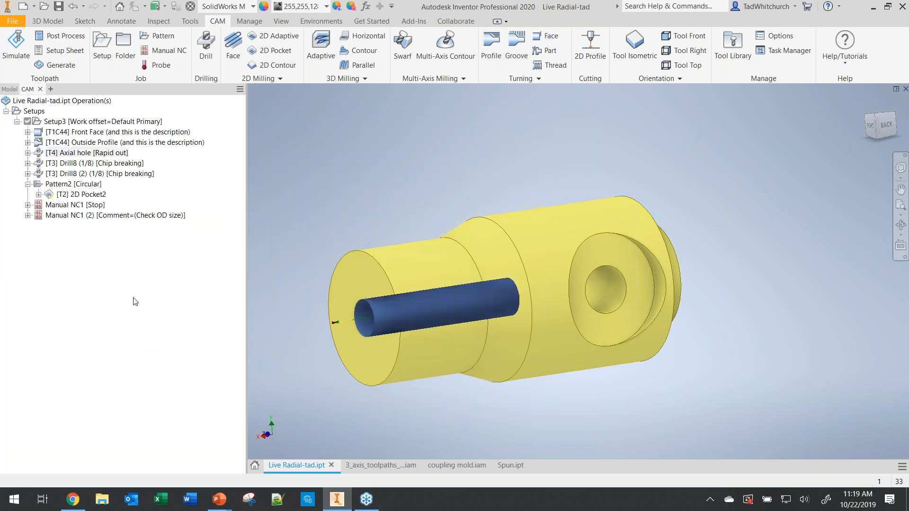
left_click(70, 156)
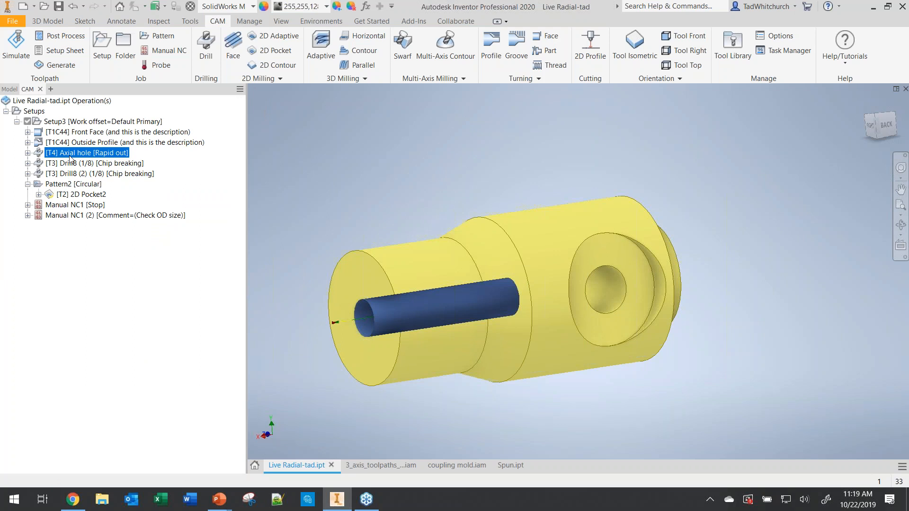
double_click(70, 156)
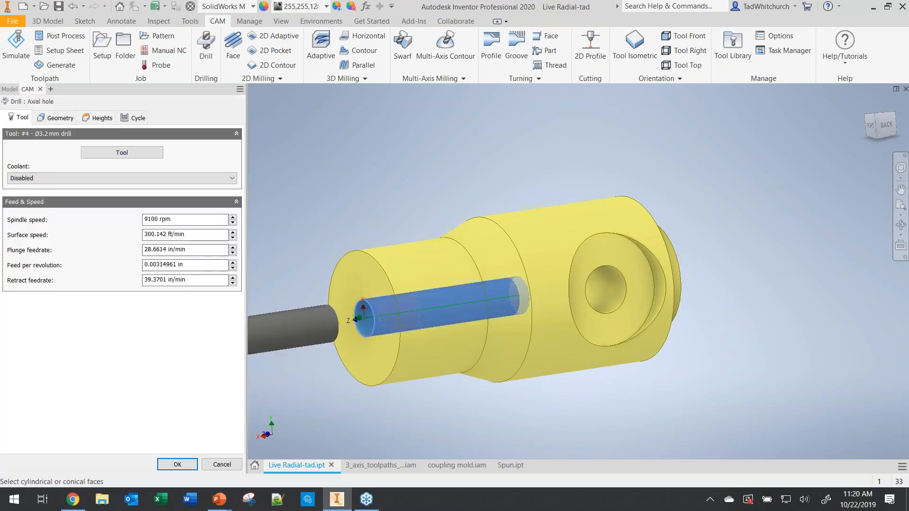
left_click(222, 463)
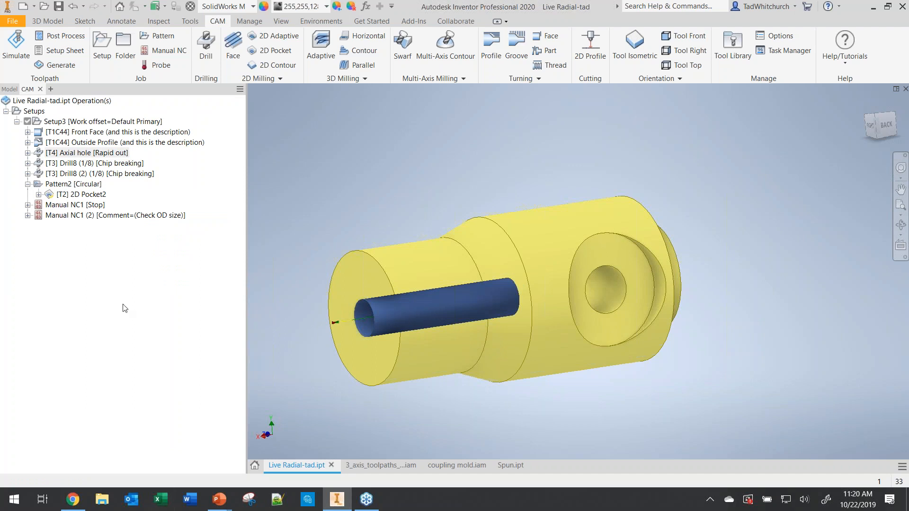
Step: Open Compare and Edit for the Axial hole operation and filter its parameters by "cyc"
left_click(73, 154)
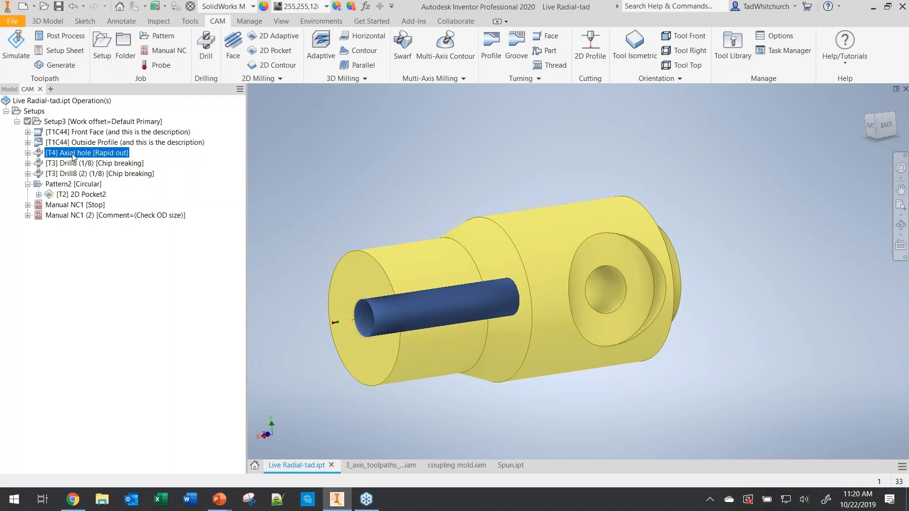
right_click(71, 156)
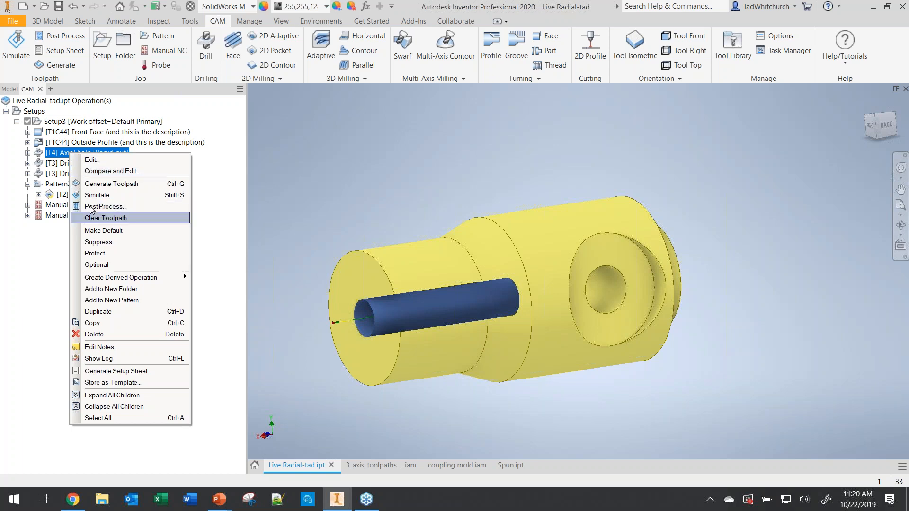
left_click(114, 177)
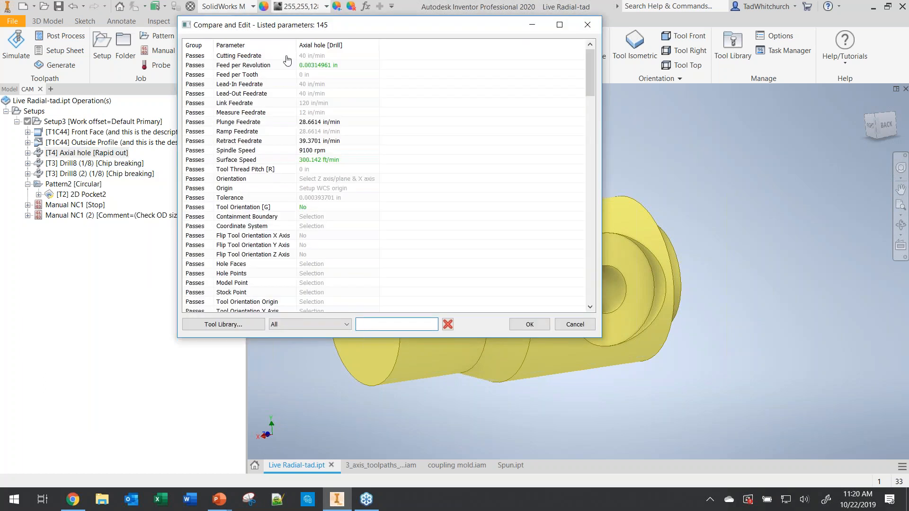
left_click_drag(391, 13, 400, 71)
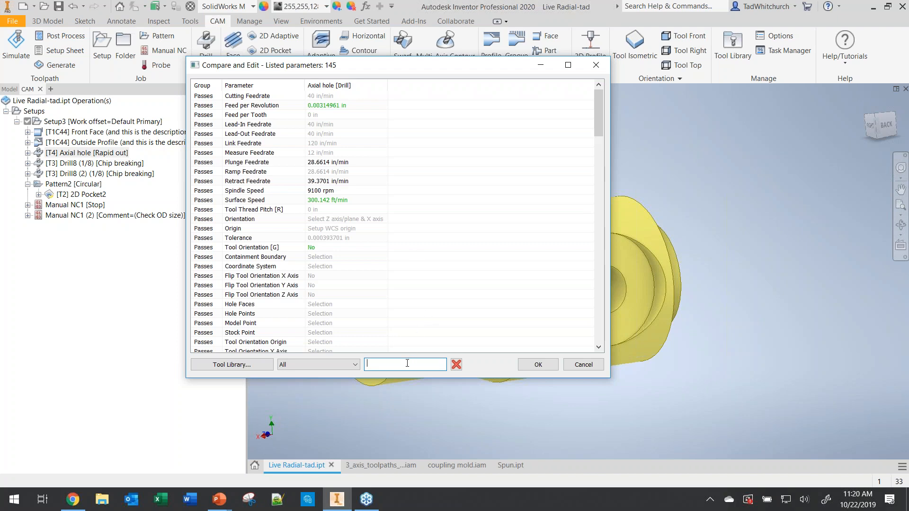
mouse_move(597, 104)
left_mouse_down()
mouse_move(600, 325)
mouse_move(599, 90)
left_mouse_up()
left_click(372, 365)
type("cyc")
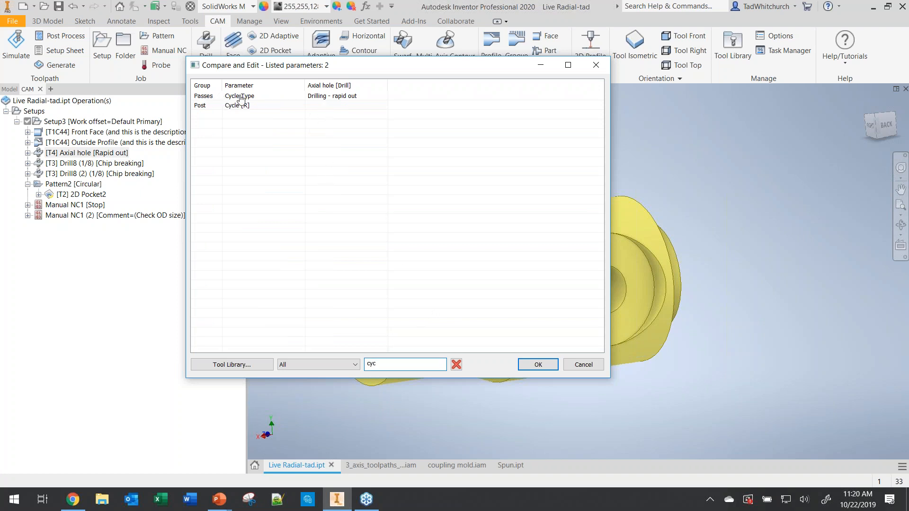
Step: Set the Axial hole's Cycle Type to Chip breaking - partial retract, make it the default, and update the operation
left_click(322, 99)
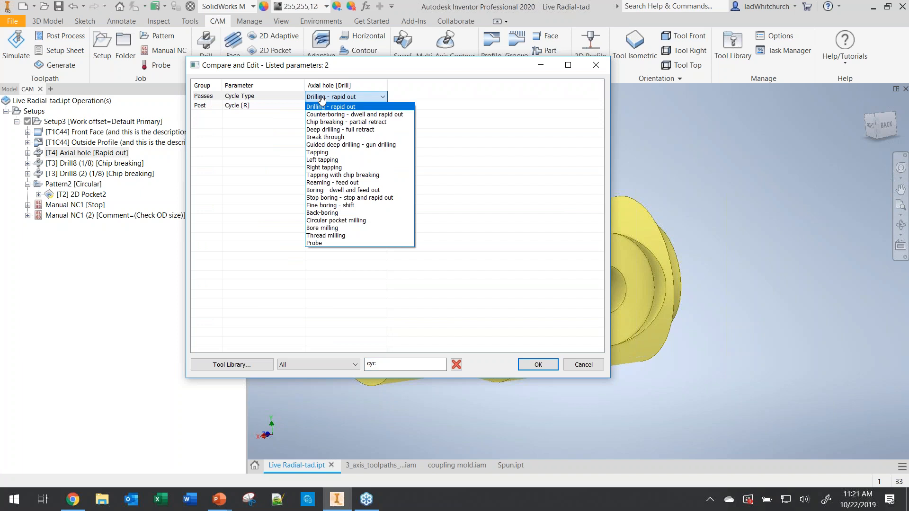
left_click(324, 122)
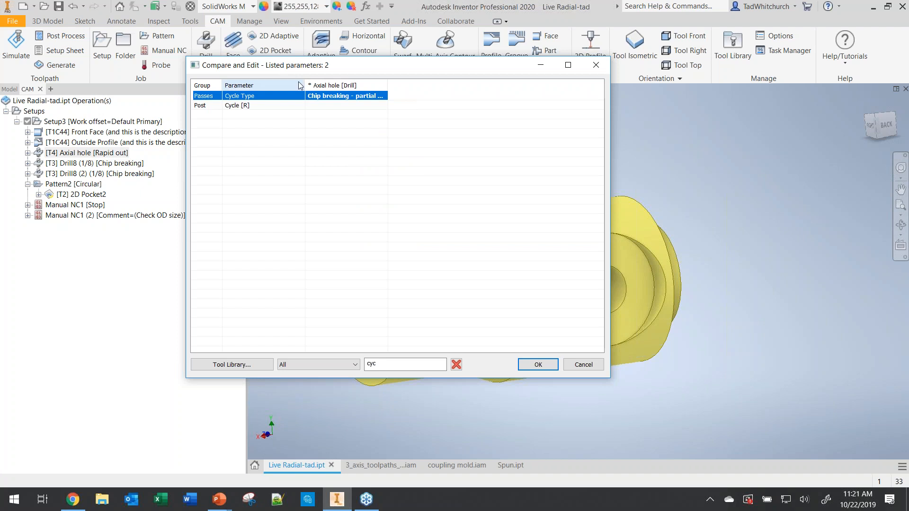
right_click(323, 96)
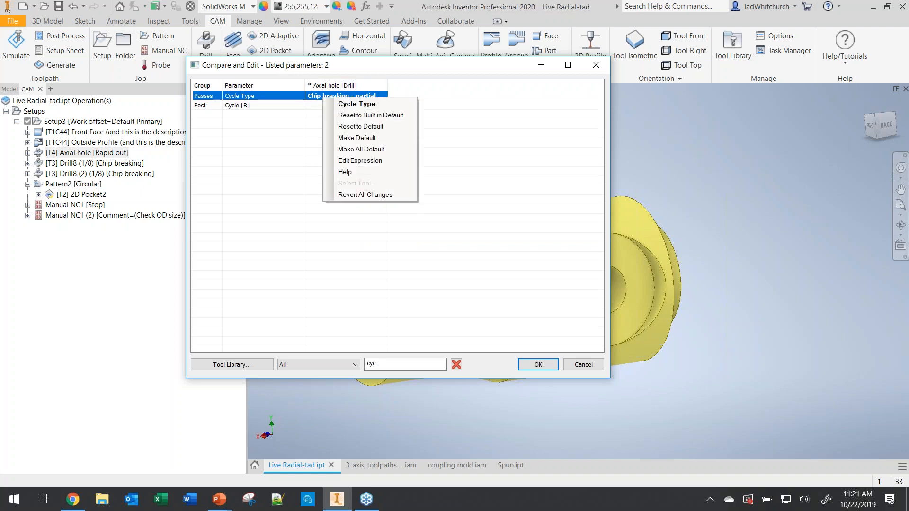
left_click(363, 141)
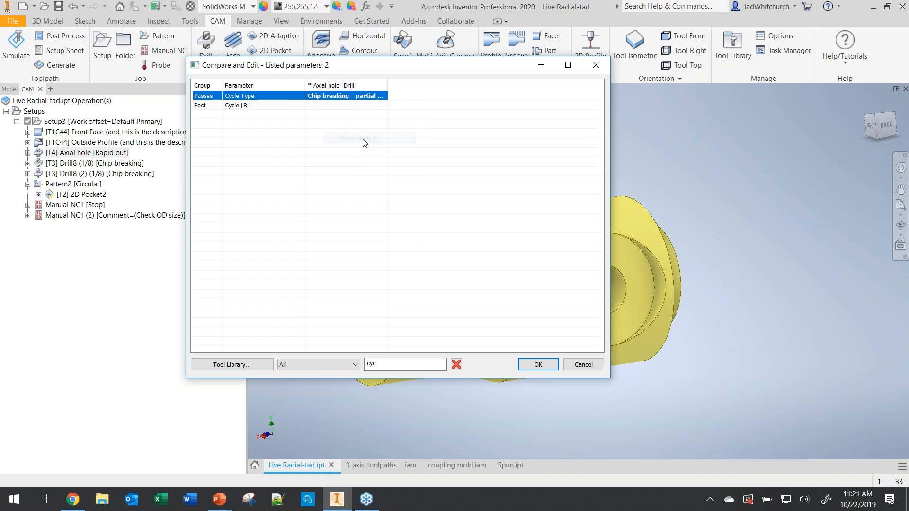
left_click(546, 365)
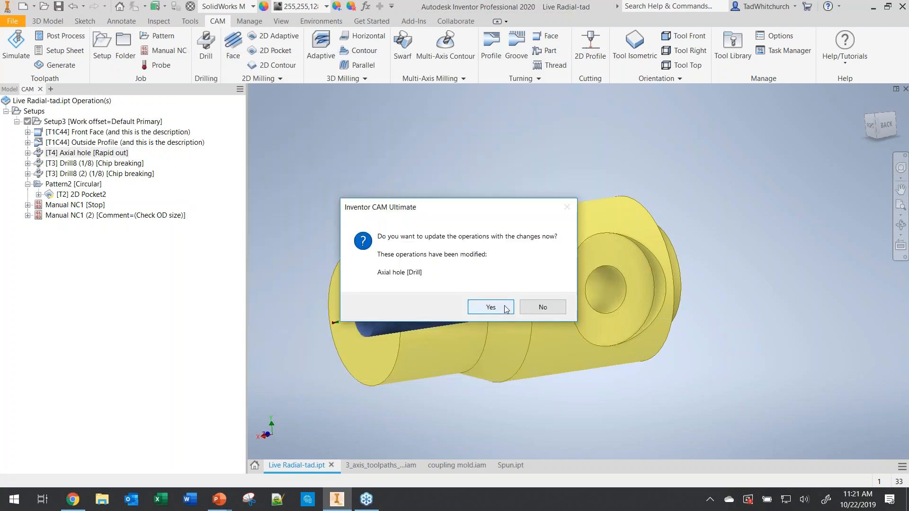
left_click(491, 307)
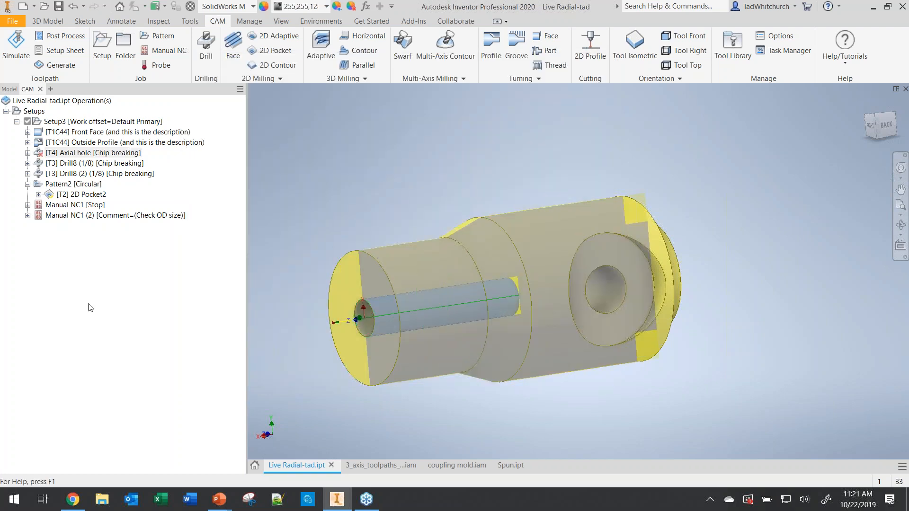
Step: Start a new drill operation and check the default cycle type in its cycle settings
left_click(91, 306)
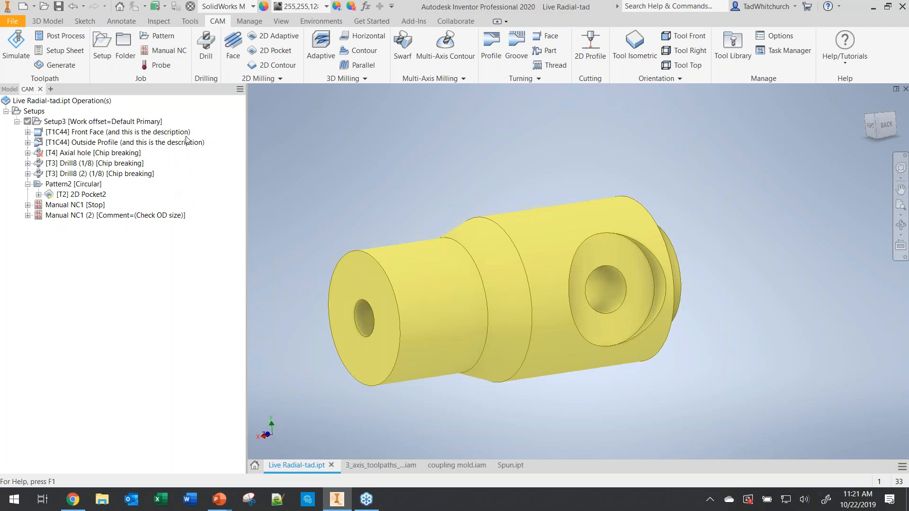
left_click(205, 56)
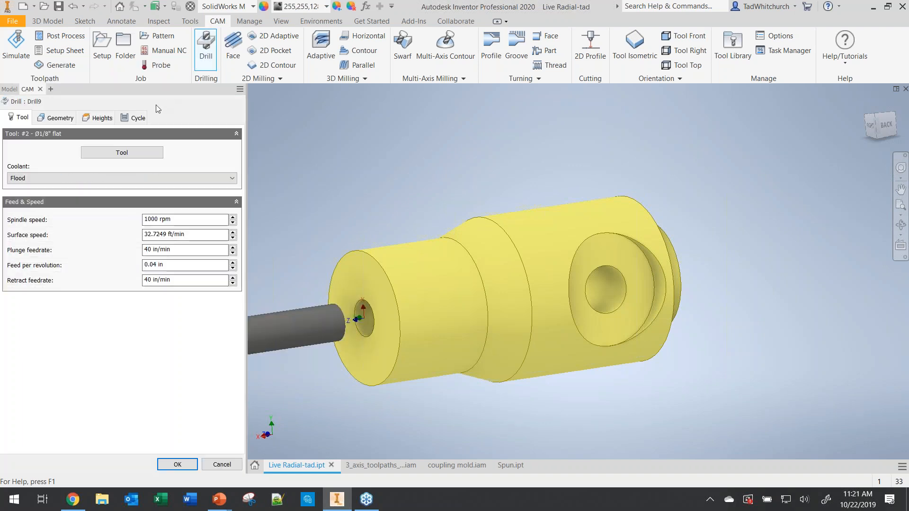
left_click(137, 118)
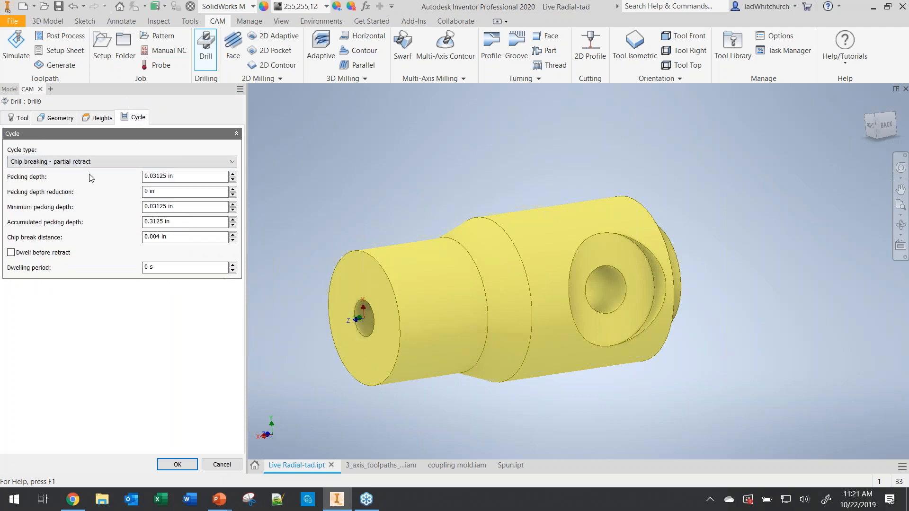
Step: Discard the new drill operation, examine the default options for the Axial hole's pecking depth reduction, and leave the operation unchanged
left_click(221, 466)
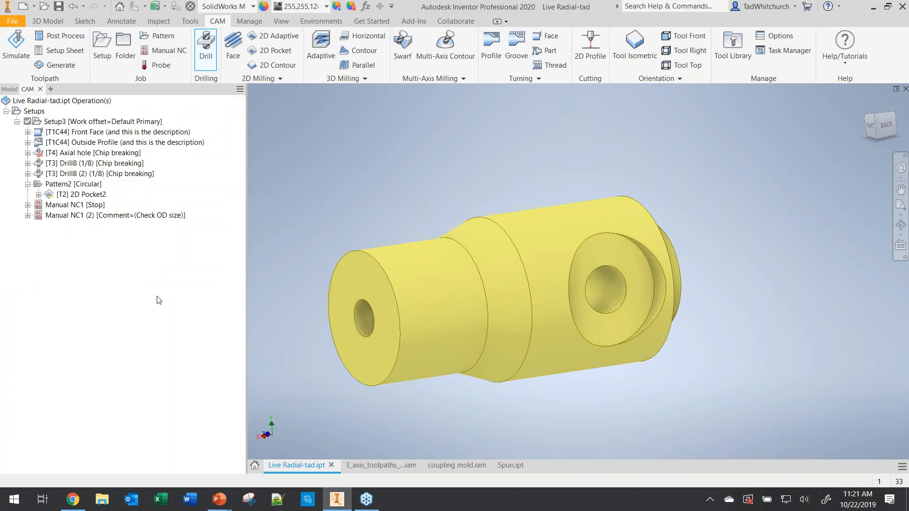
left_click(91, 154)
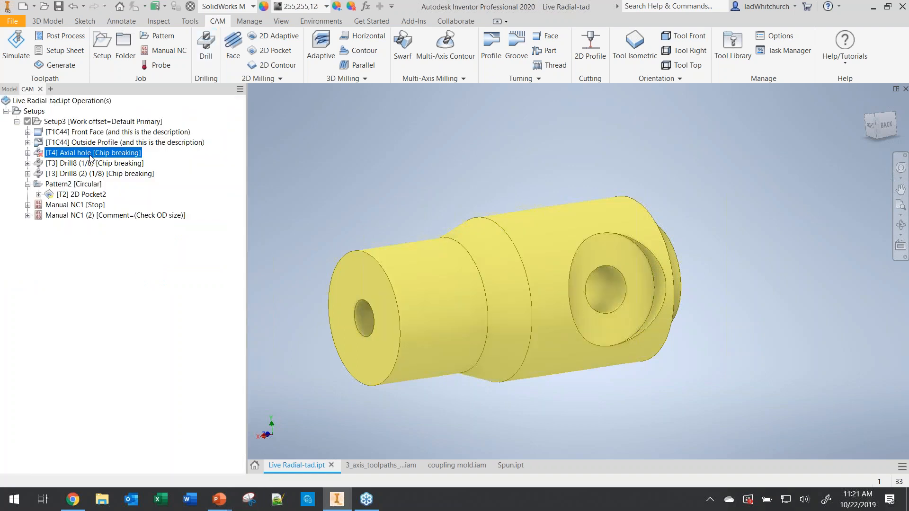
double_click(91, 154)
left_click(134, 118)
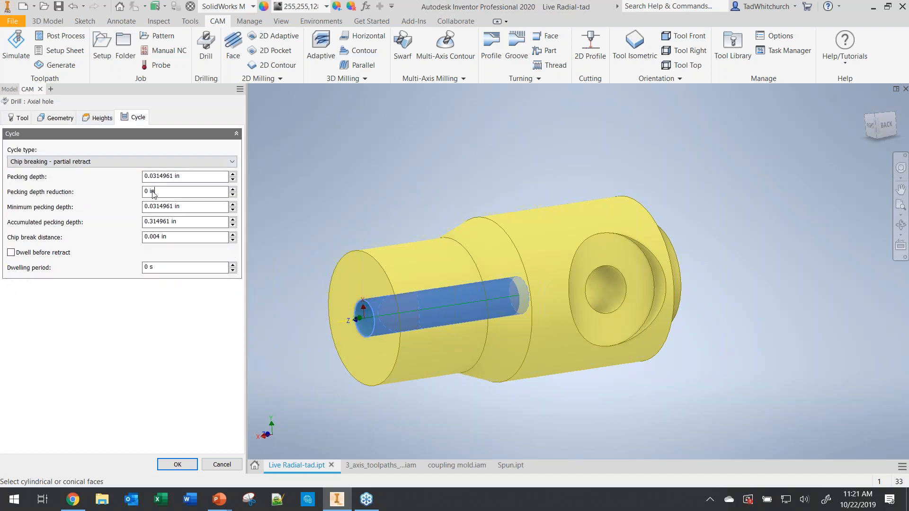
right_click(178, 195)
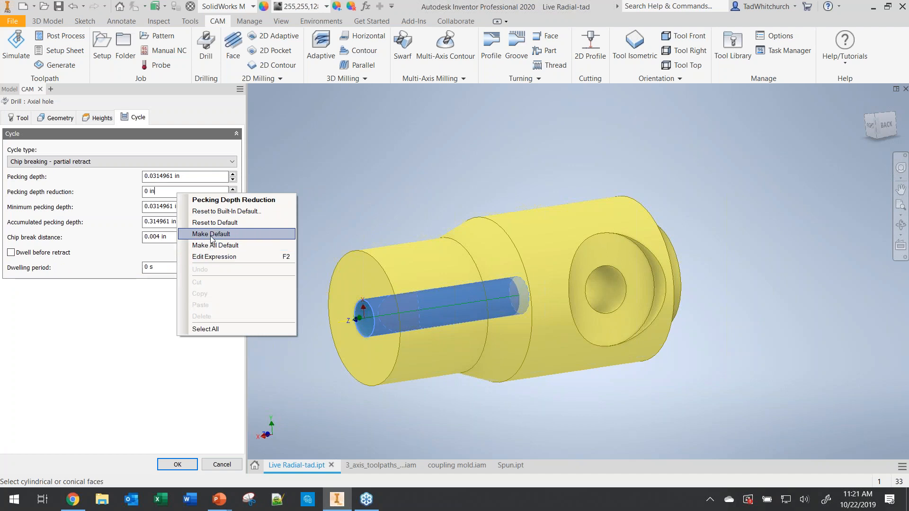
left_click(220, 386)
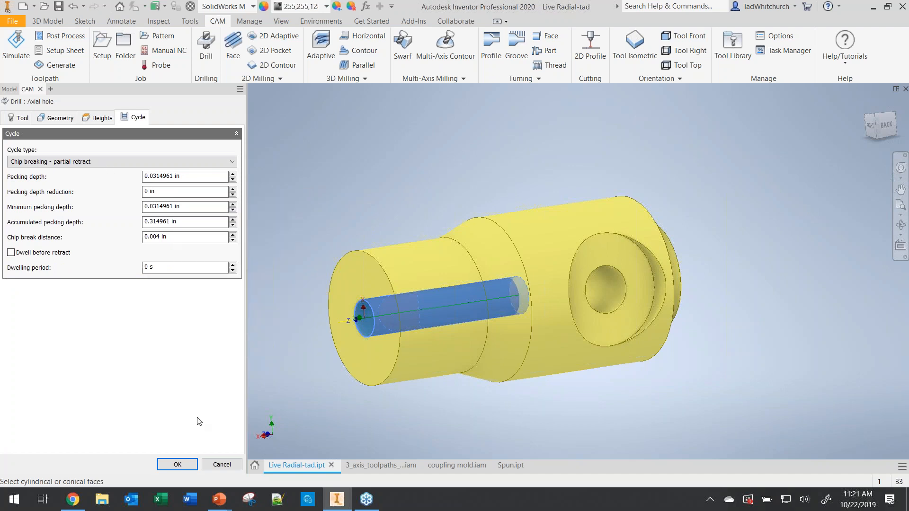
left_click(222, 465)
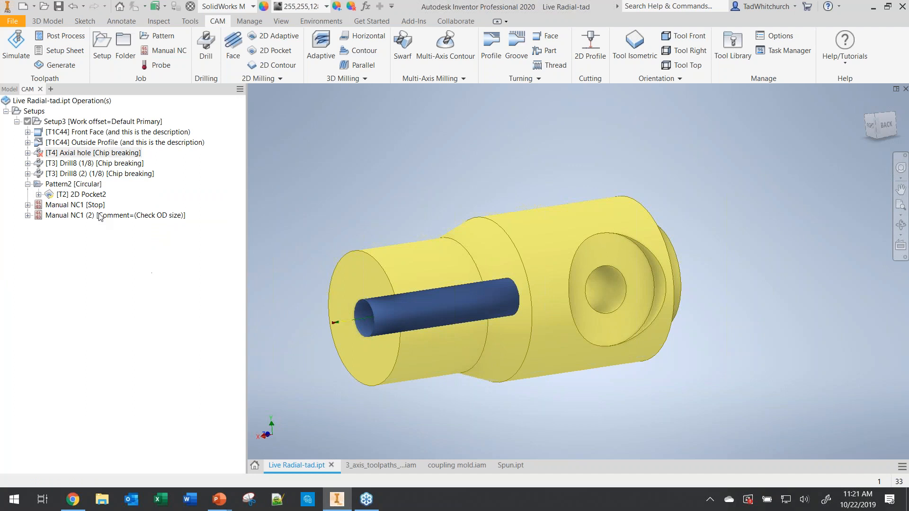
Step: Try Deep drilling - full retract as the Axial hole's Cycle Type in Compare and Edit, filtering by "cy", and discard the change
right_click(78, 155)
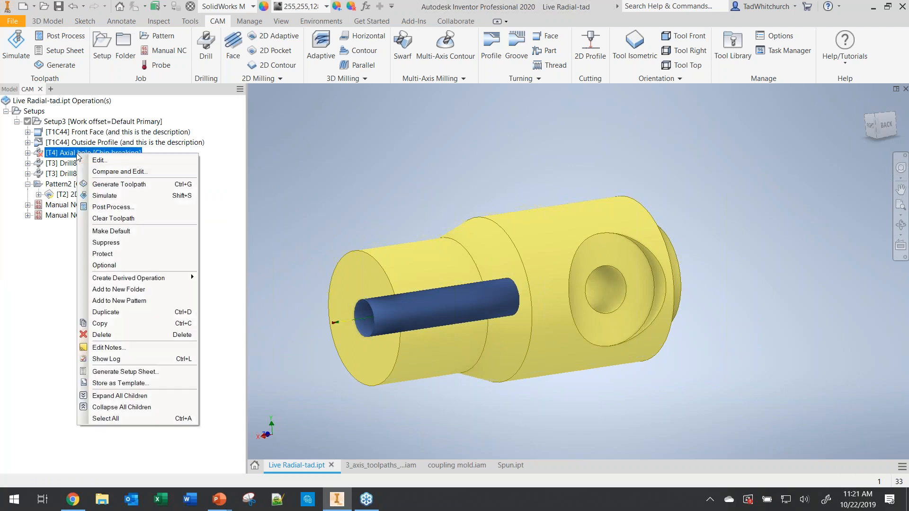
left_click(101, 172)
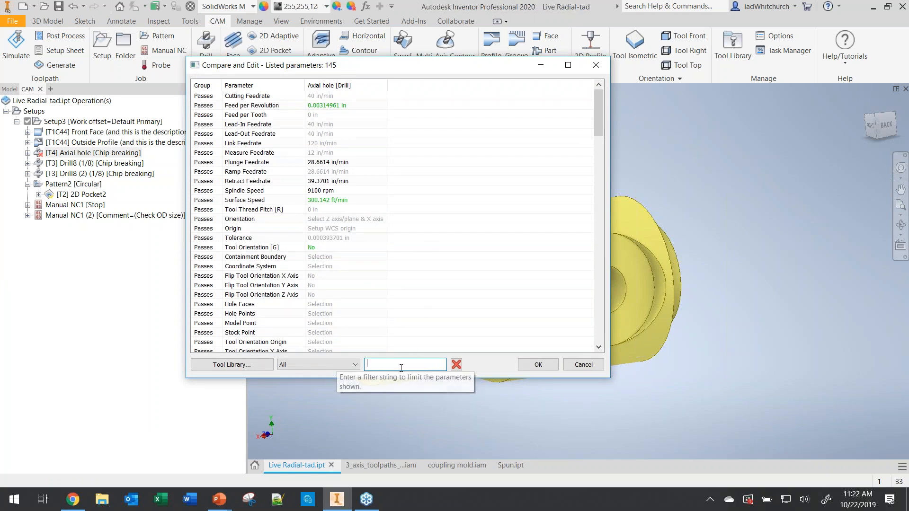
type("cy")
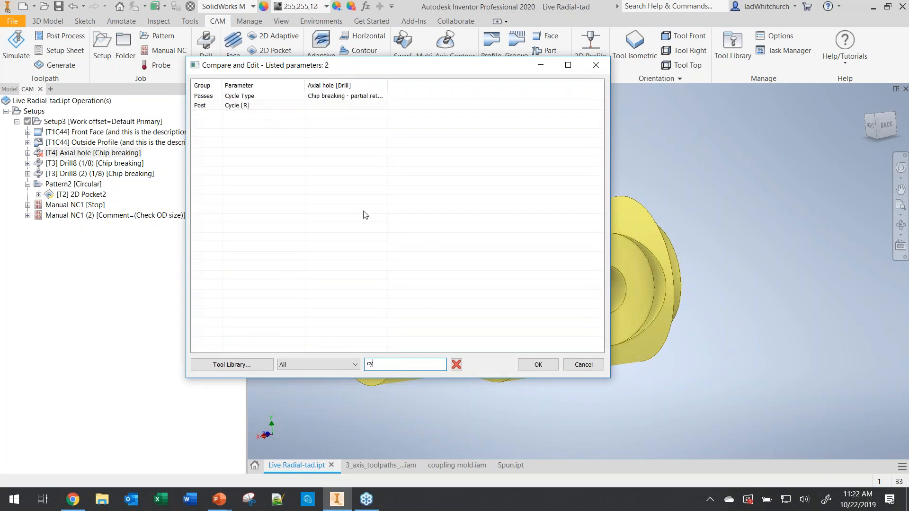
left_click(344, 97)
left_click(344, 97)
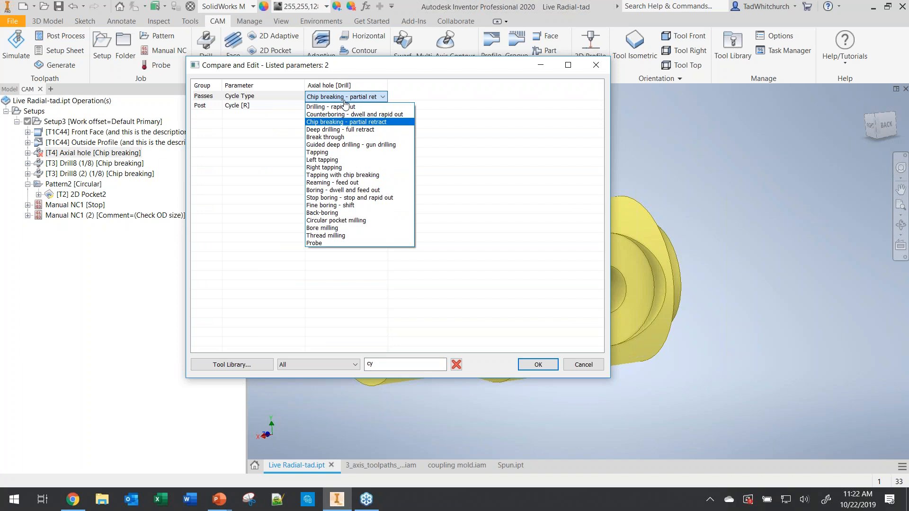
left_click(345, 129)
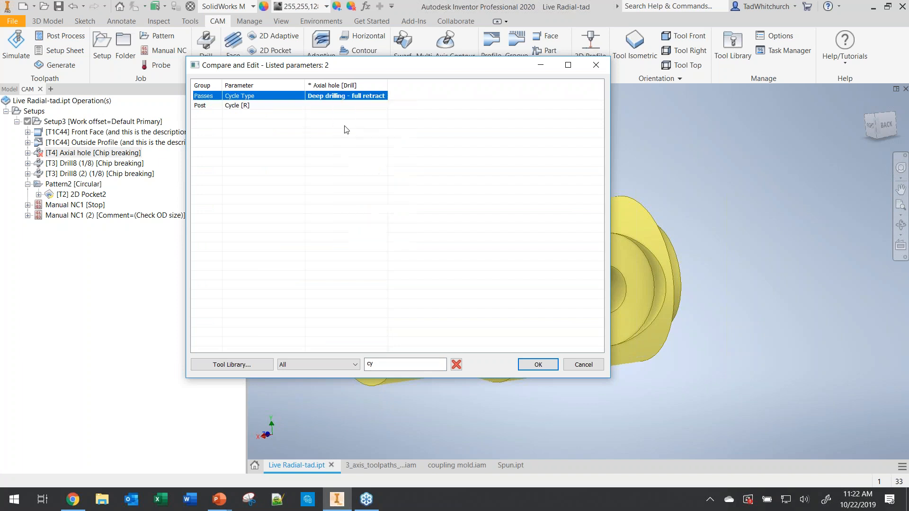
right_click(346, 98)
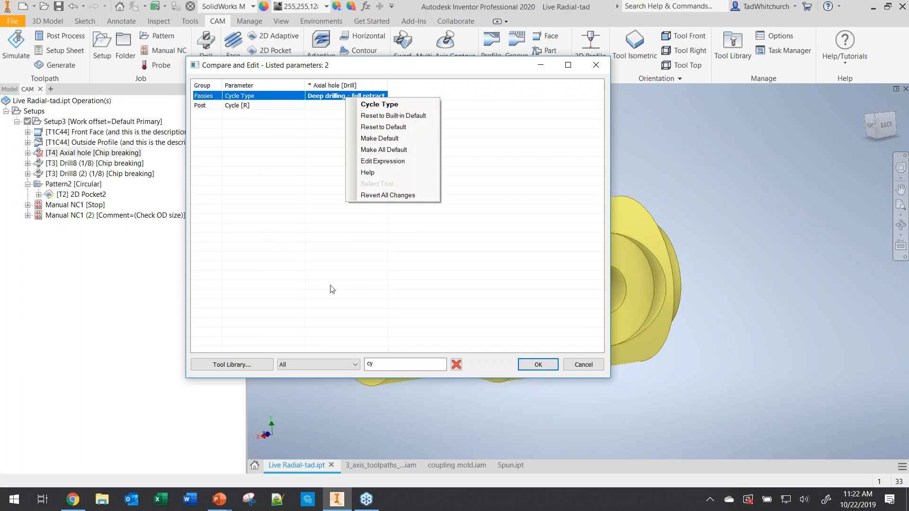
left_click(586, 366)
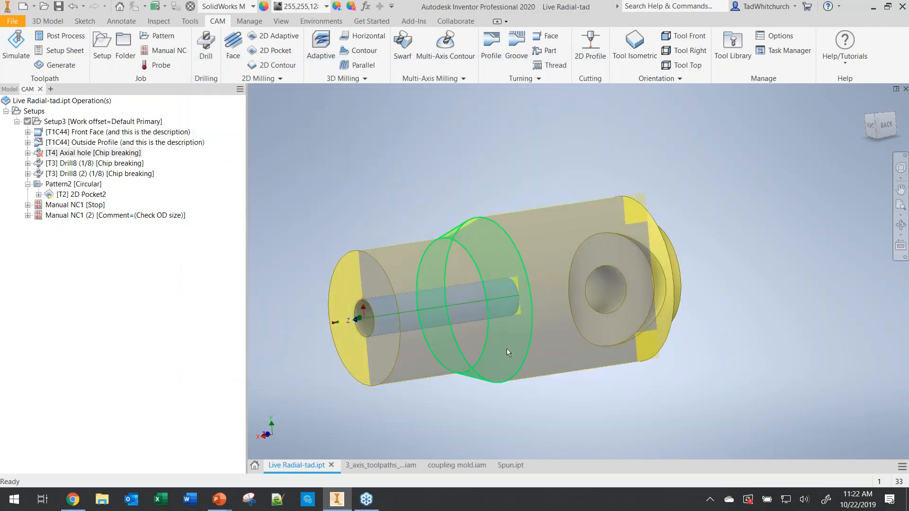
Step: Generate the toolpaths for all operations in Setup3
mouse_move(508, 352)
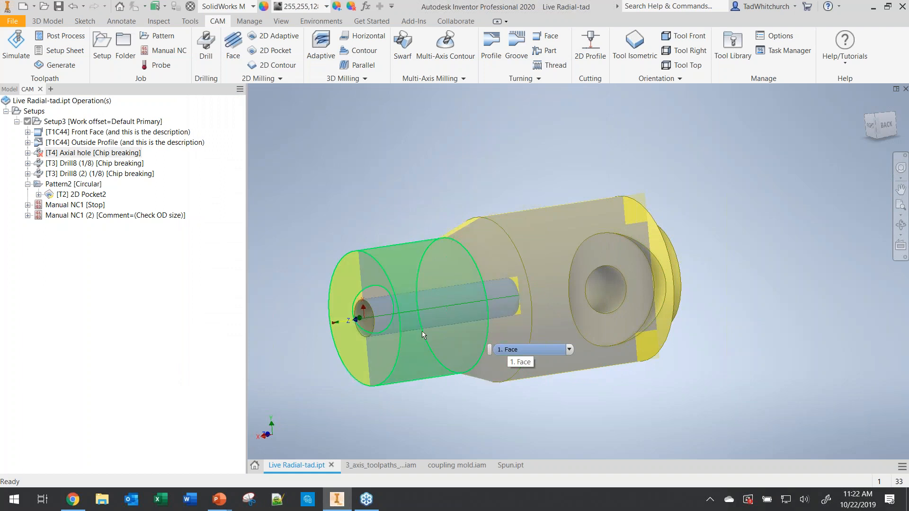
left_click(81, 122)
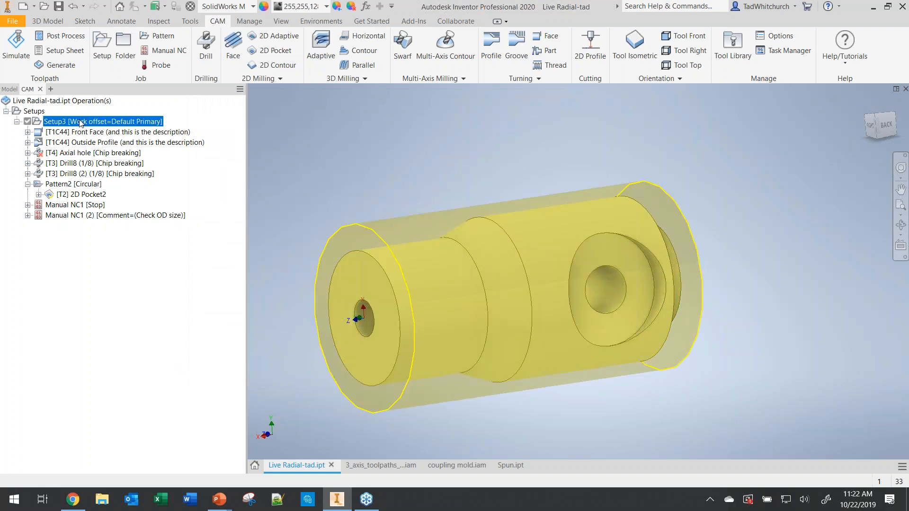
left_click(56, 65)
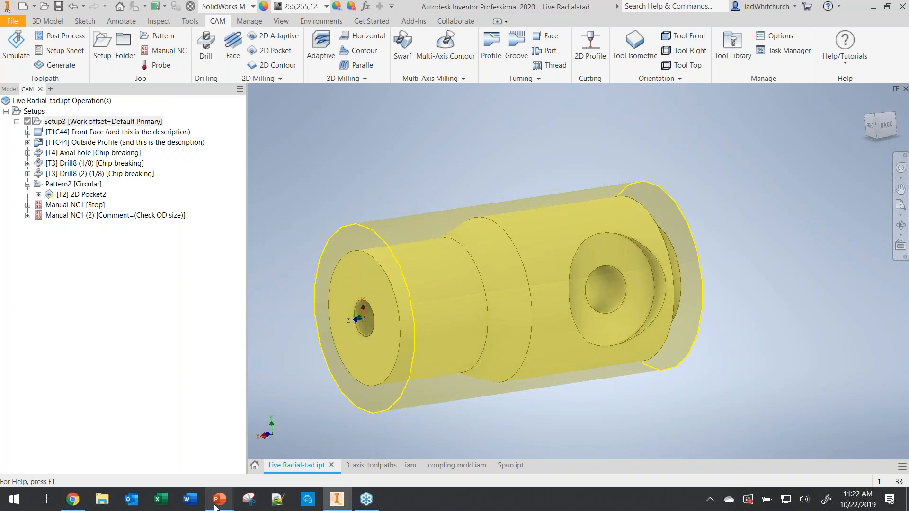
Step: Switch to the PowerPoint slide show and view the Inventor CAM 2020 topic list
mouse_move(215, 509)
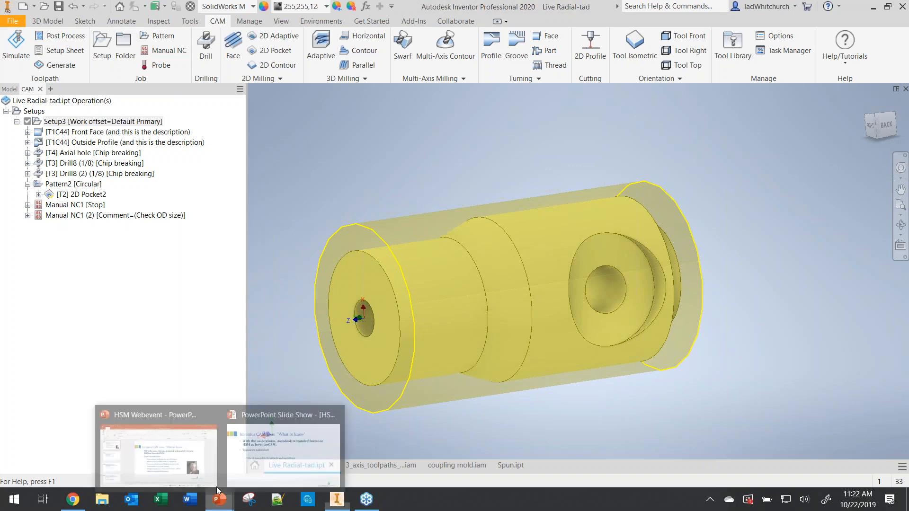
left_click(284, 469)
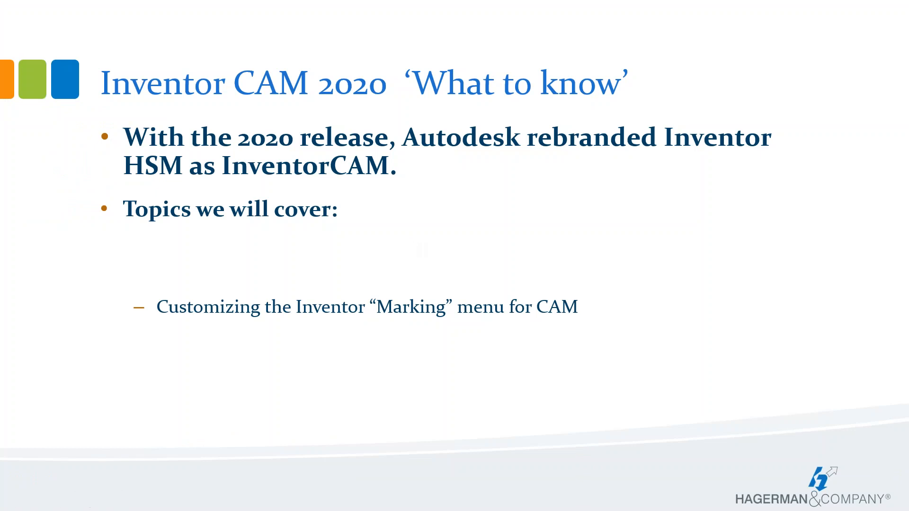
Step: Switch back to Inventor and look at the marking menu available for Setup3, closing it without choosing a command
key("alt+Tab")
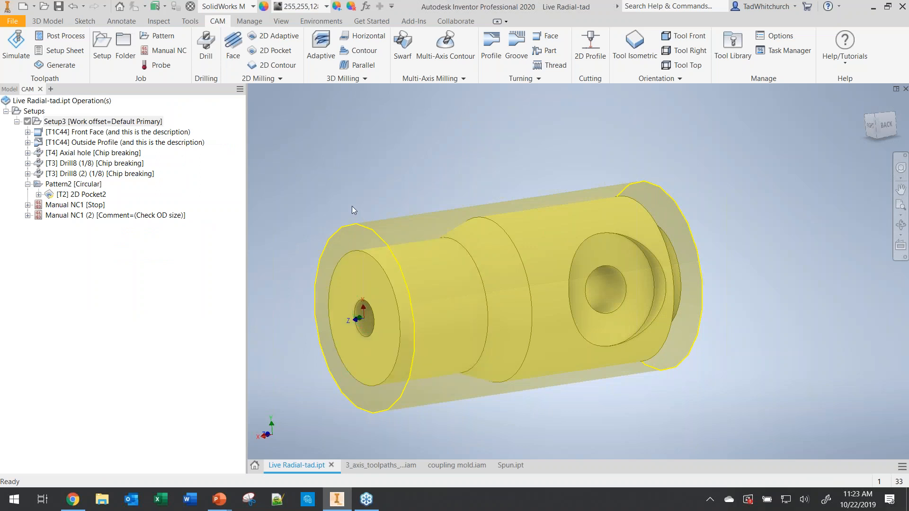
right_click(343, 182)
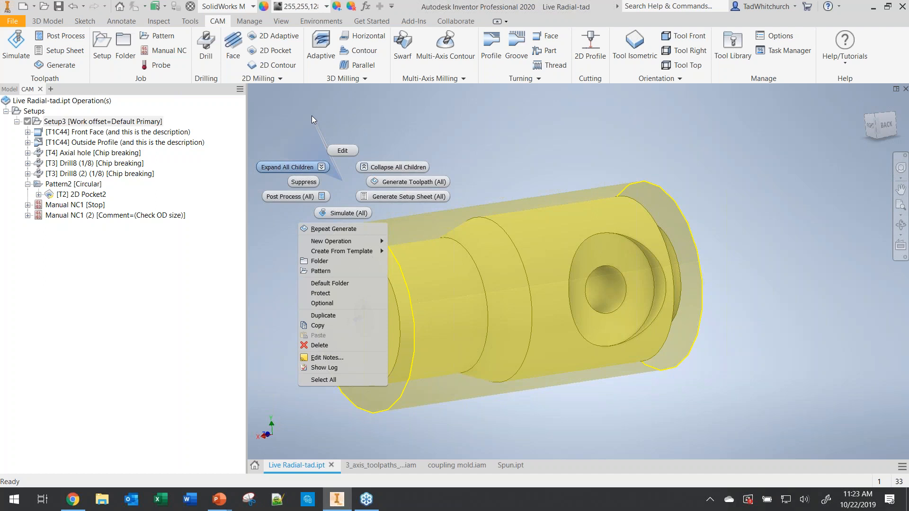
key("Escape")
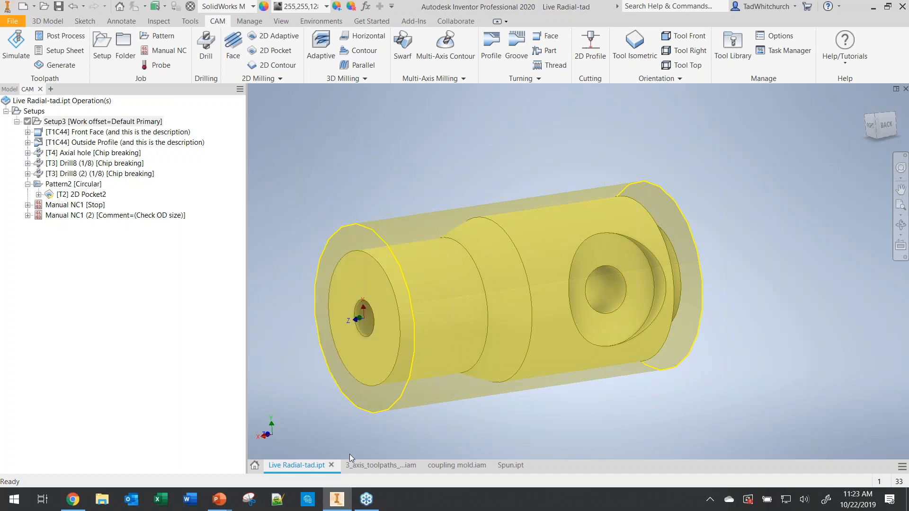
Step: Show the Model browser in the 3_axis_toolpaths assembly and open the Customize dialog
left_click(365, 467)
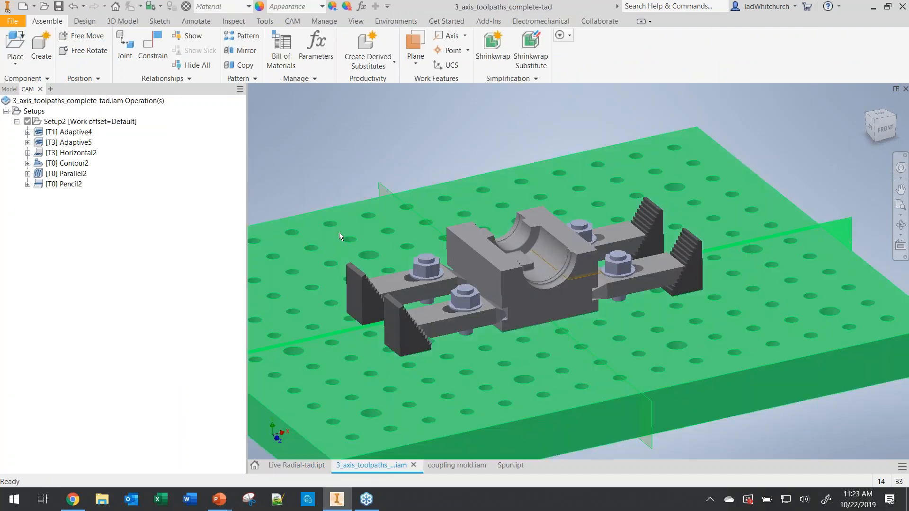
left_click(9, 89)
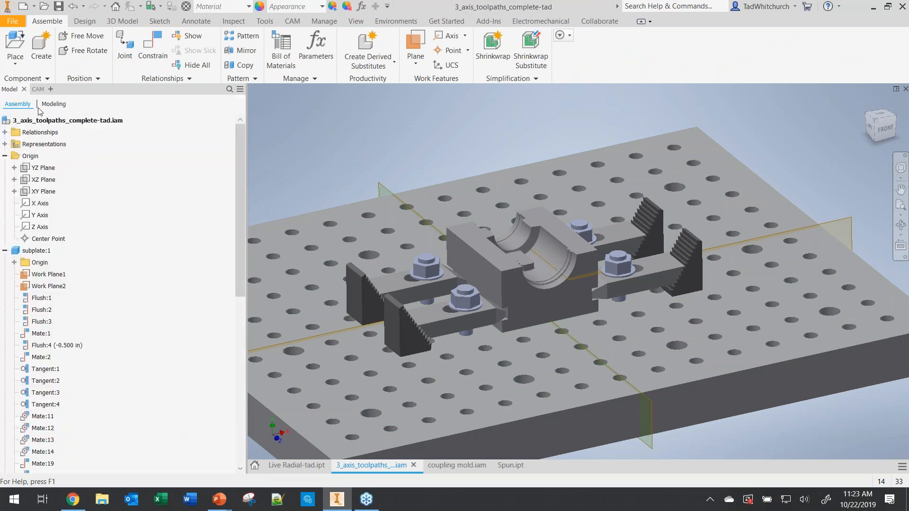
left_click(261, 22)
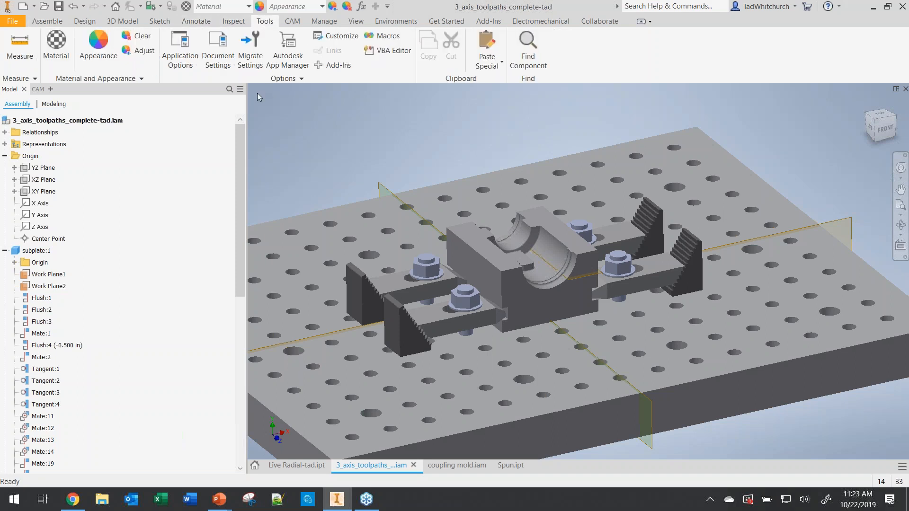
left_click(341, 36)
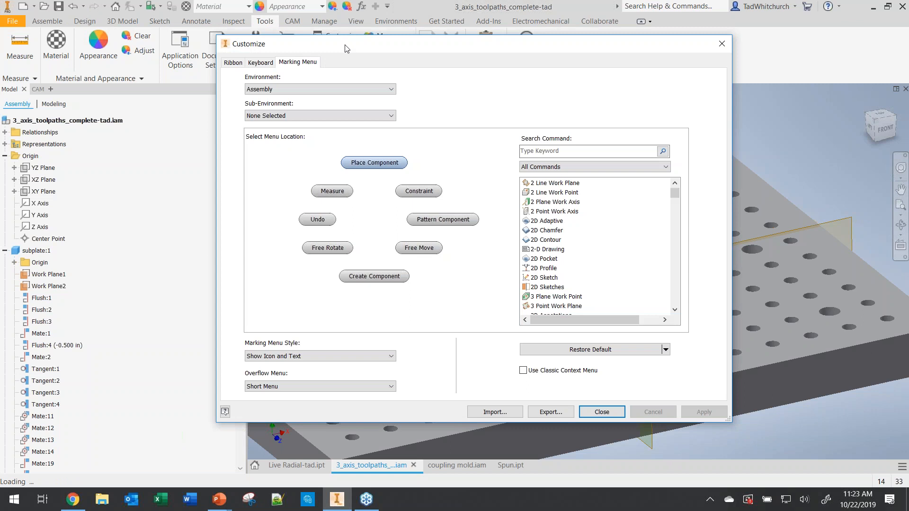
Step: Review the keyboard customization settings and return to the marking menu settings
left_click_drag(342, 42, 383, 49)
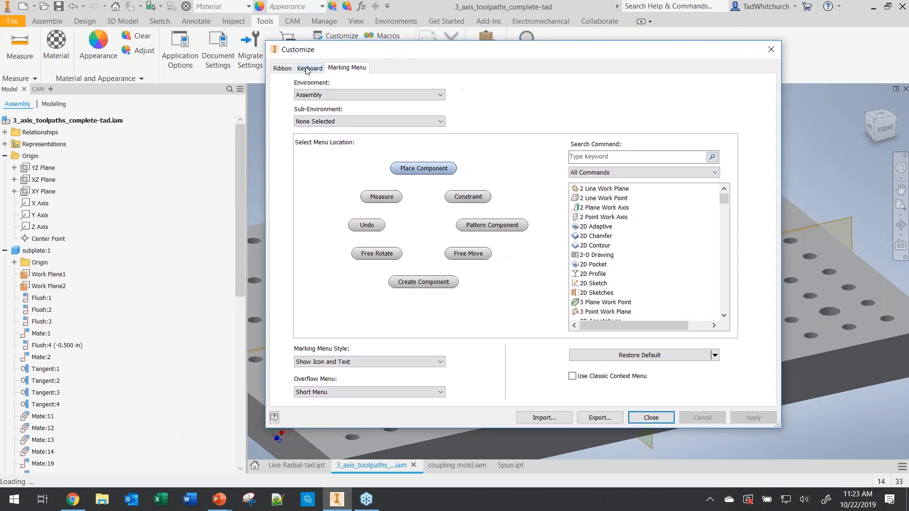
left_click(288, 70)
left_click(307, 69)
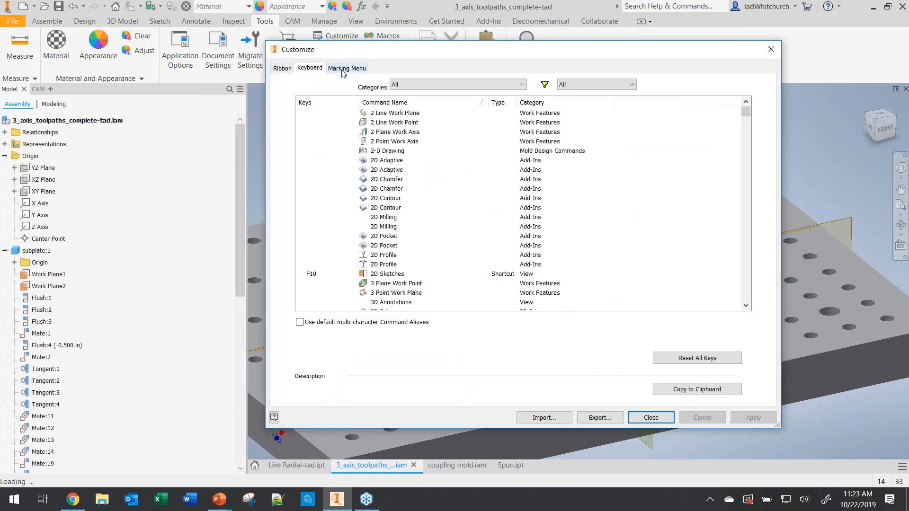
left_click(346, 68)
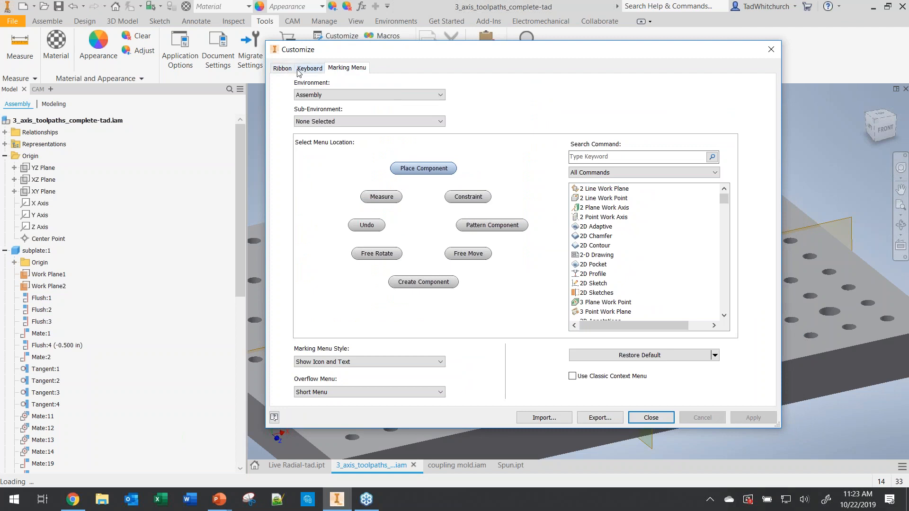
left_click_drag(348, 49, 297, 51)
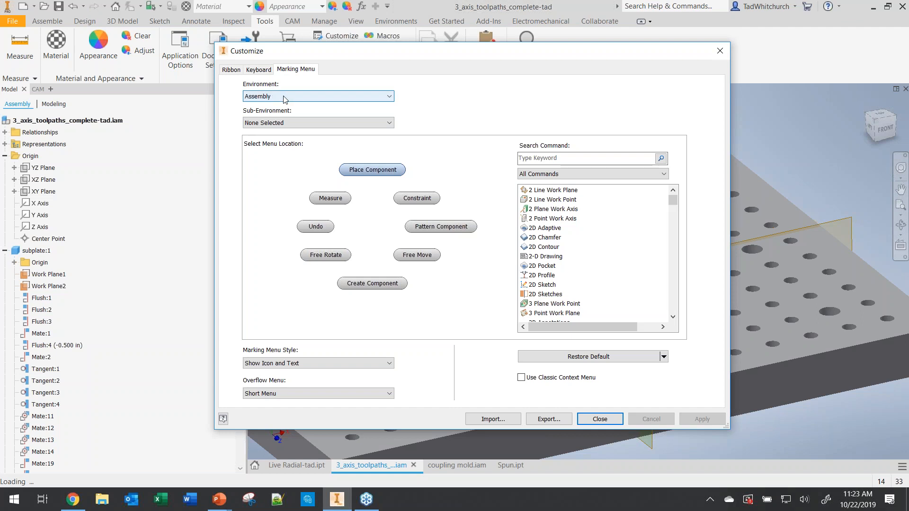
Step: Set the Assembly marking menu's sub-environment to Add Ctrl + Right Click Menu and filter the available commands by "2d"
left_click(297, 124)
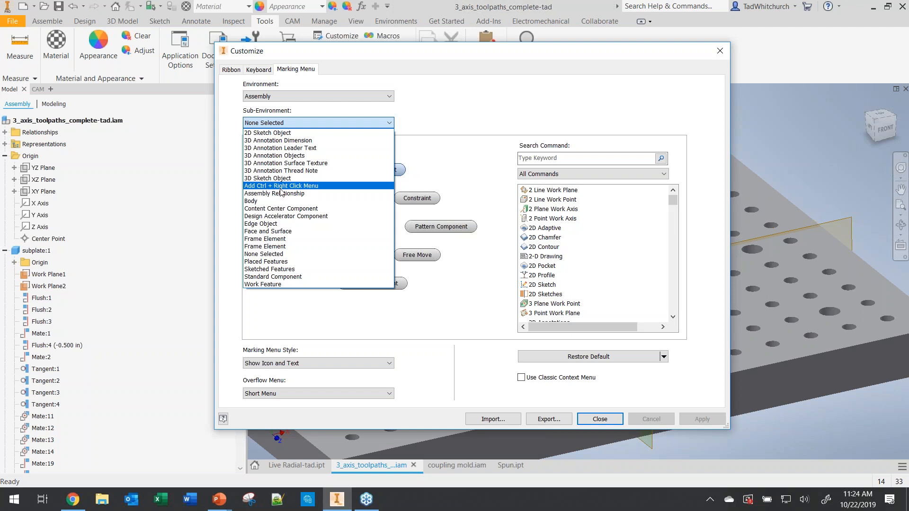
left_click(298, 186)
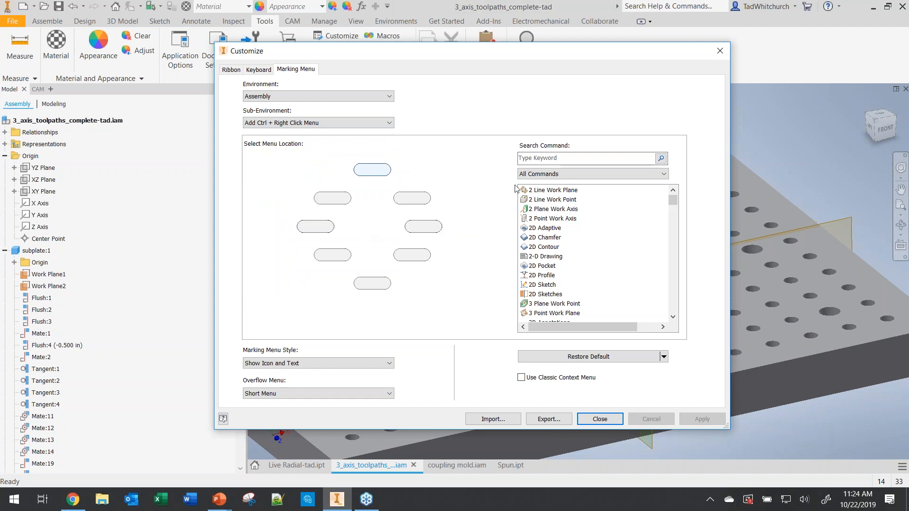
left_click(592, 161)
type("2d")
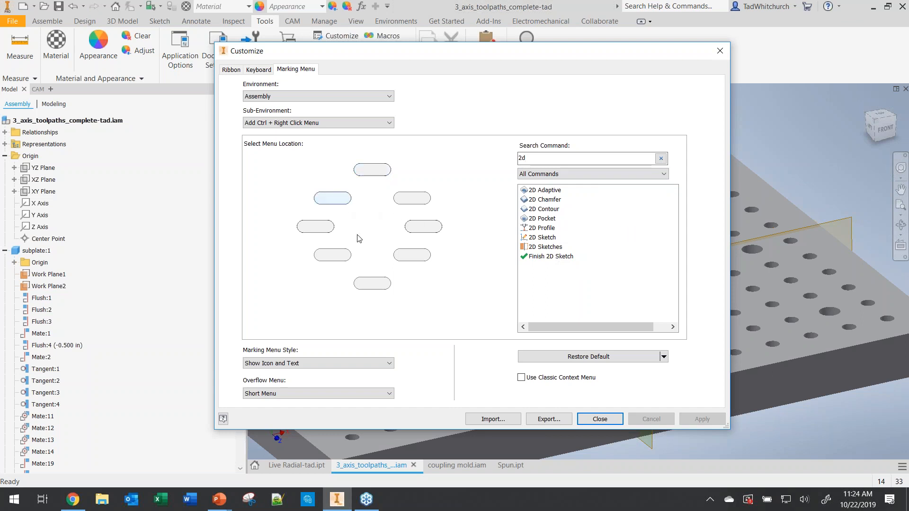
Step: Assign 2D Adaptive to the northwest marking menu slot, 2D Contour to the west and southwest slots, and 2D Profile to the south slot
left_click(338, 203)
left_click_drag(544, 190, 332, 198)
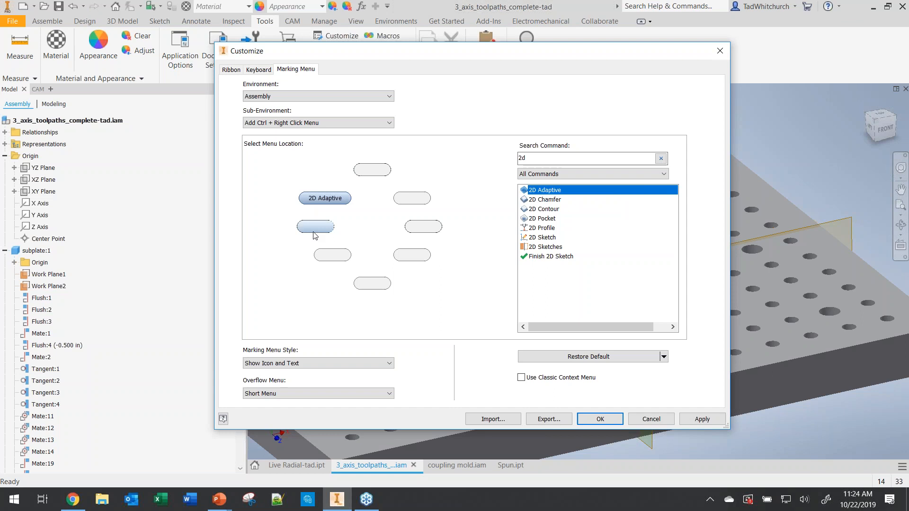
left_click(544, 209)
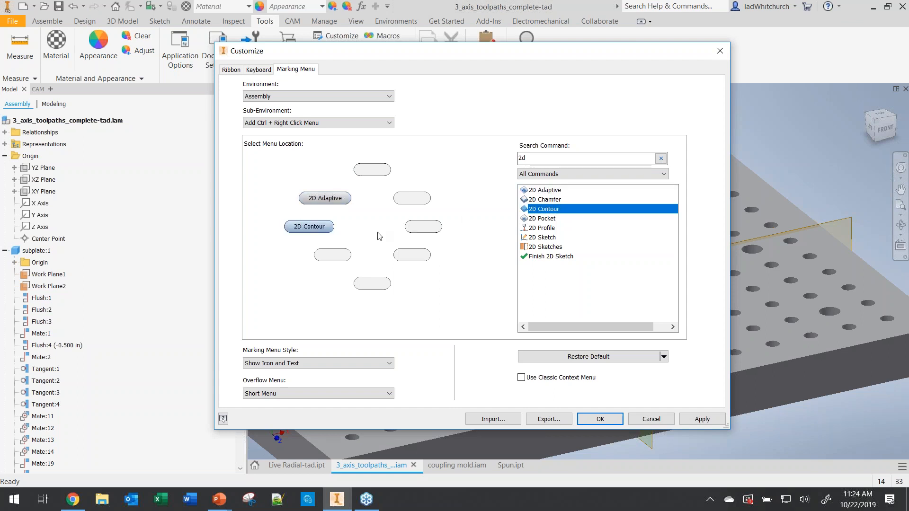
left_click(344, 258)
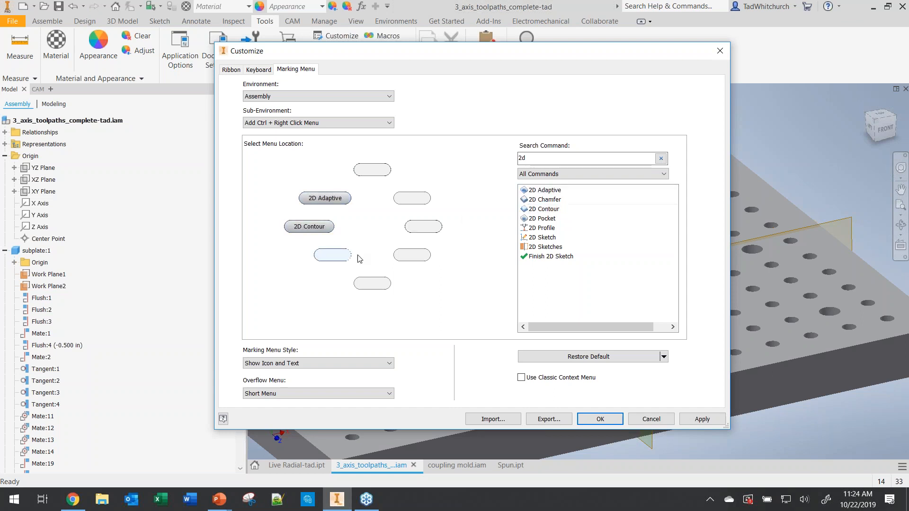
left_click(543, 210)
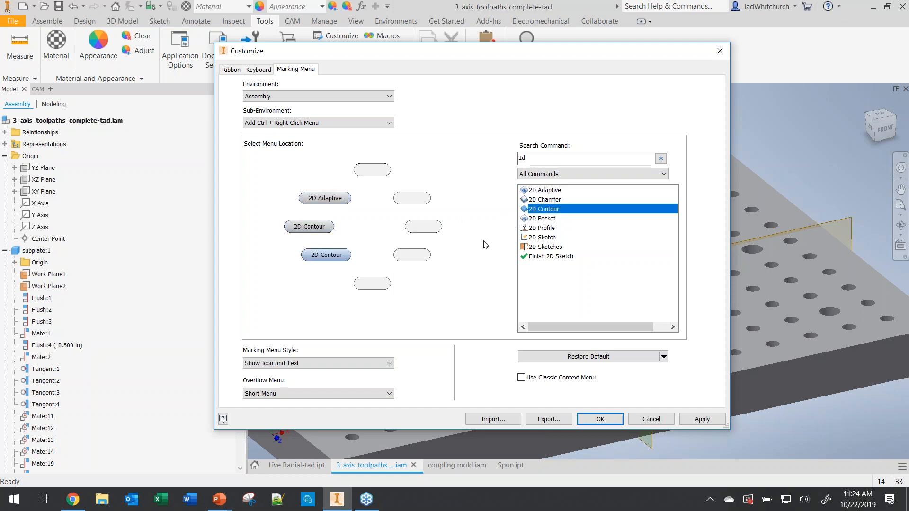
left_click(372, 284)
left_click(536, 229)
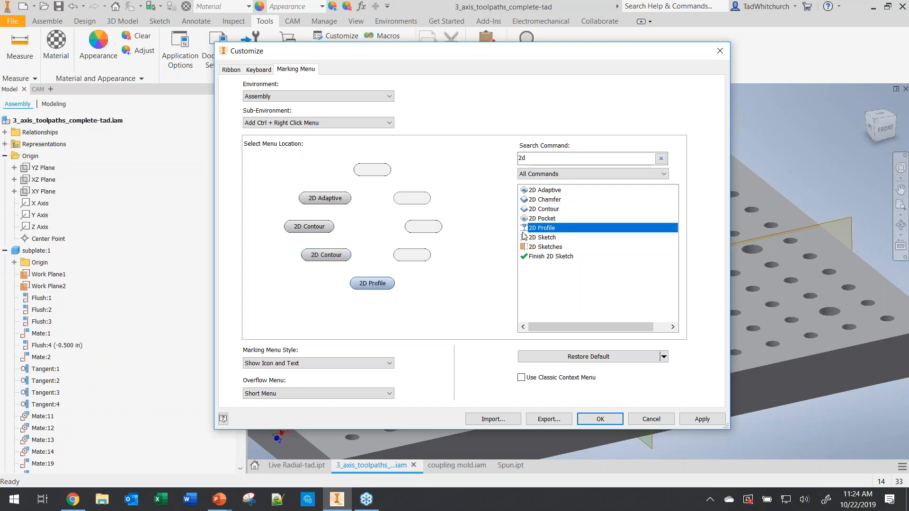
Step: Find and assign the CAM Simulate command to the north marking menu slot and the CAM Setup command to the northeast slot
left_click(378, 172)
left_click_drag(552, 156, 496, 154)
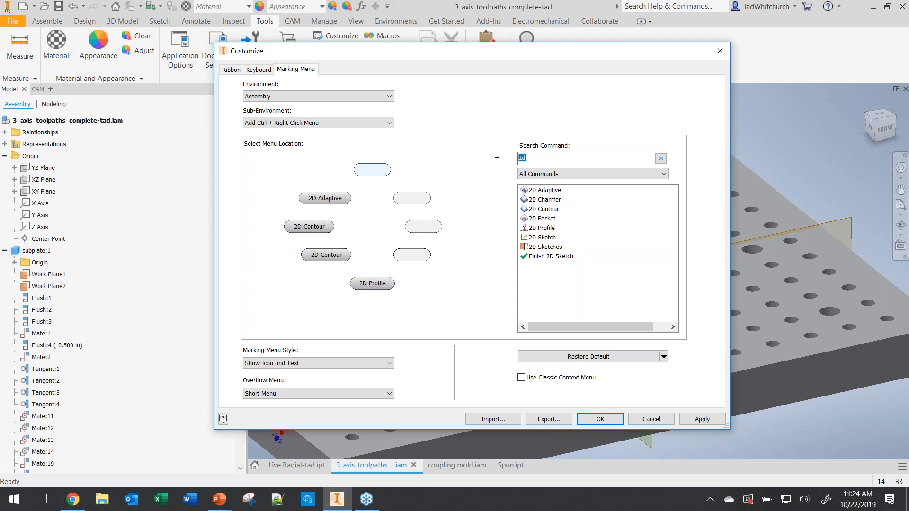
type("sim")
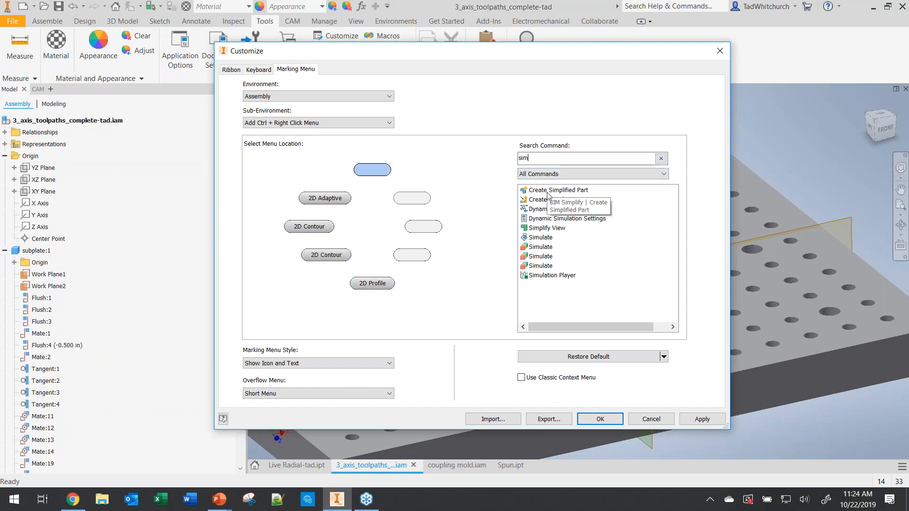
left_click(545, 238)
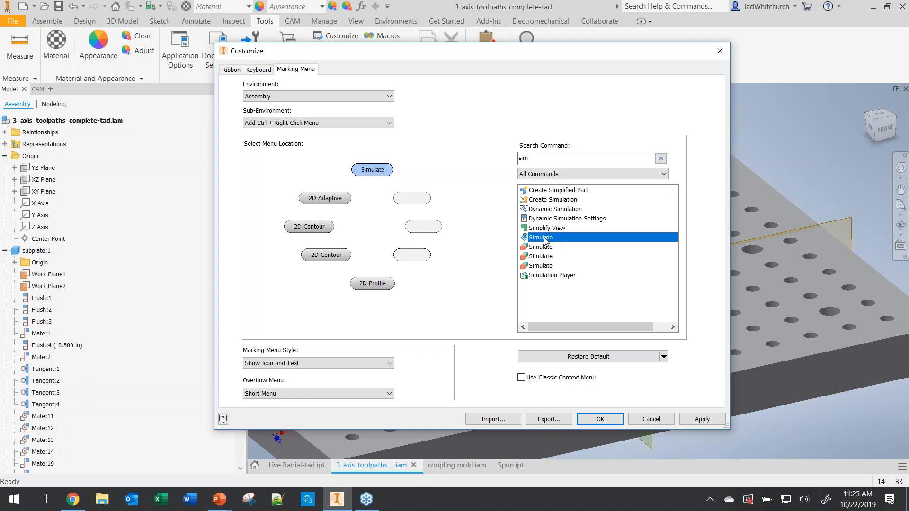
left_click(412, 199)
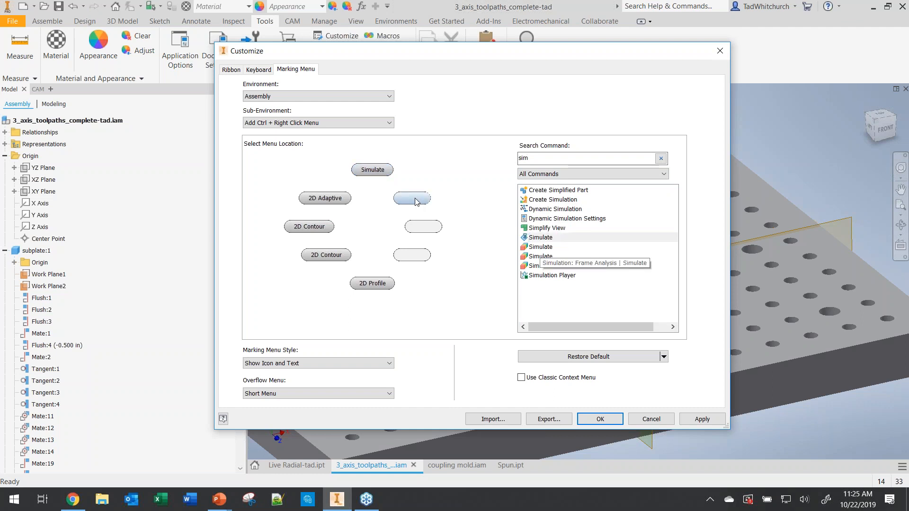
type("setup")
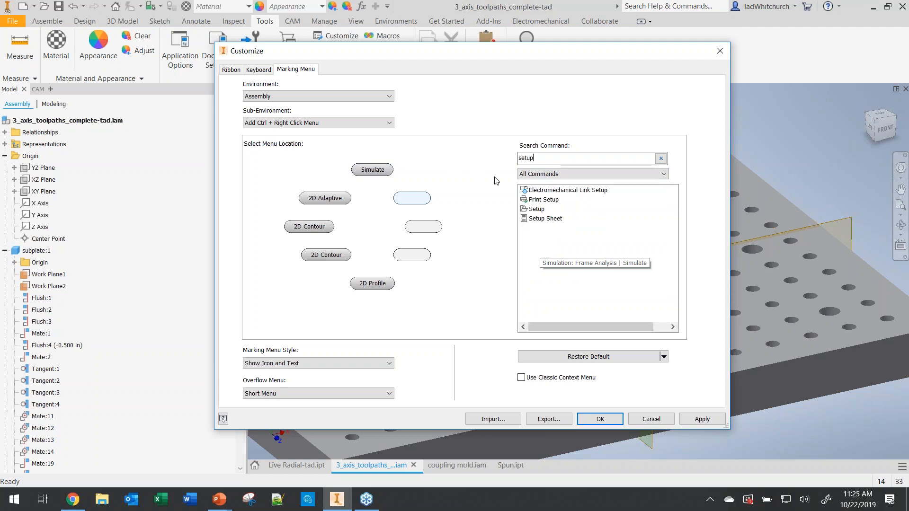
left_click(533, 211)
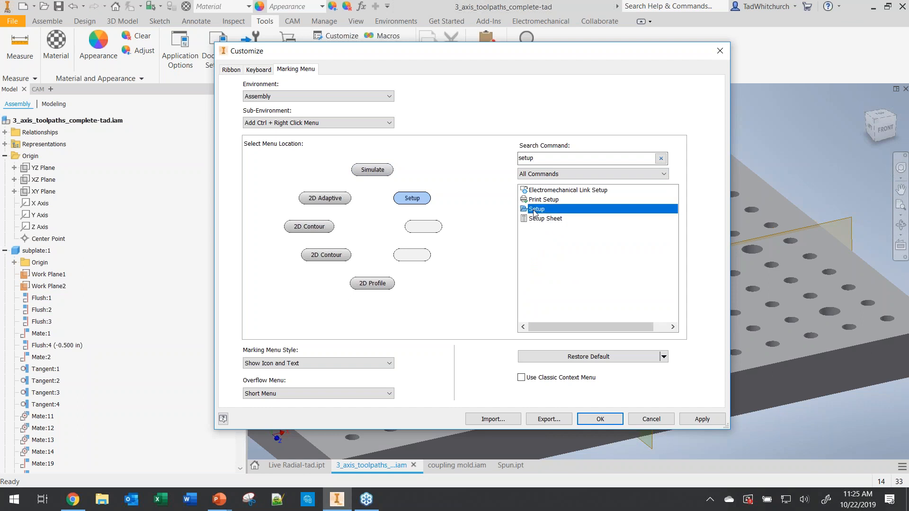
Step: Assign the Hole command to the east marking menu slot and save the customized Assembly Ctrl + Right Click menu
left_click(423, 226)
type("hole")
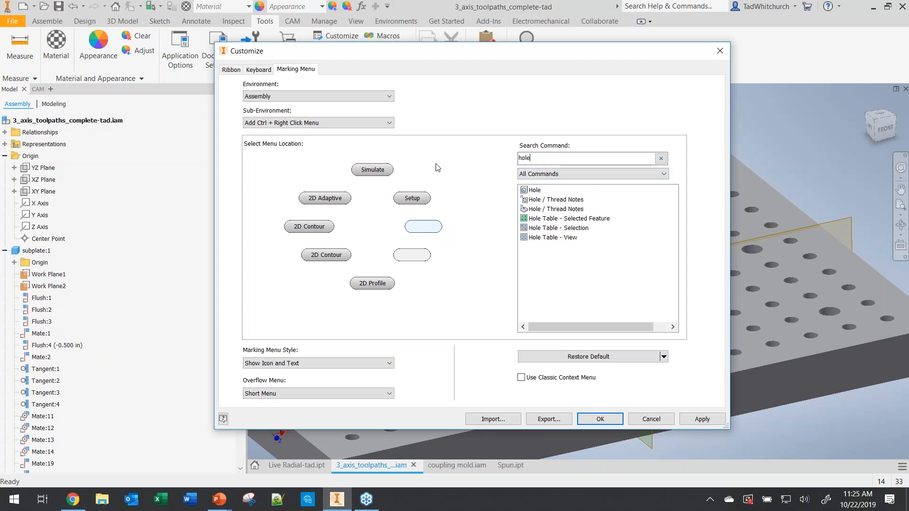
left_click(529, 191)
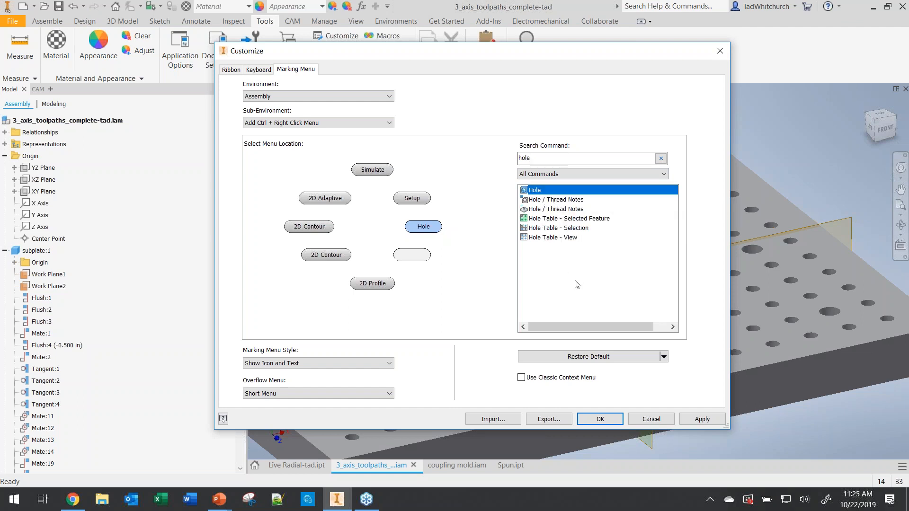
left_click(702, 419)
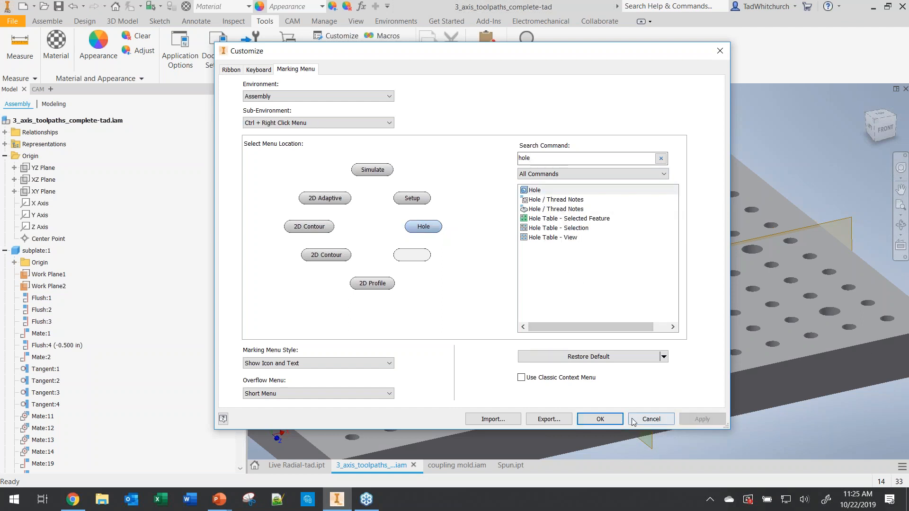
left_click(597, 420)
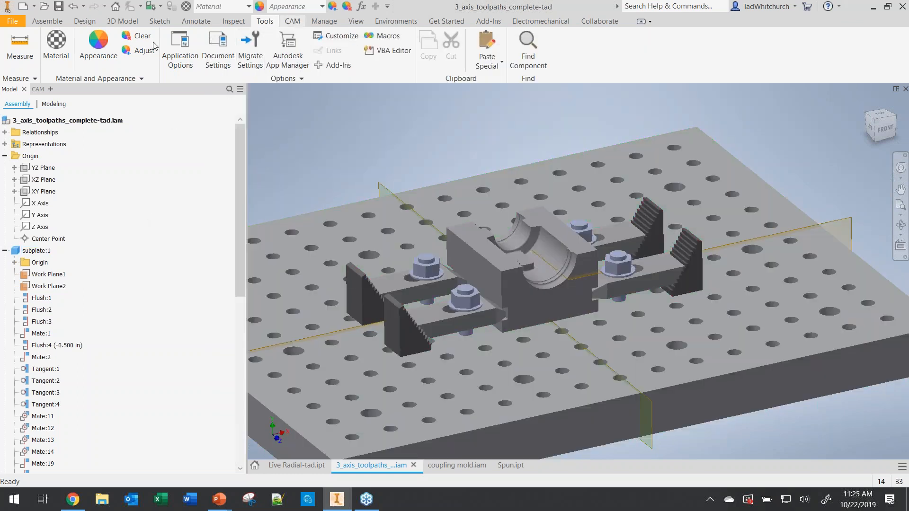
Step: Show the CAM commands and CAM browser, and look at the marking menu available for the assembly's operations
left_click(292, 21)
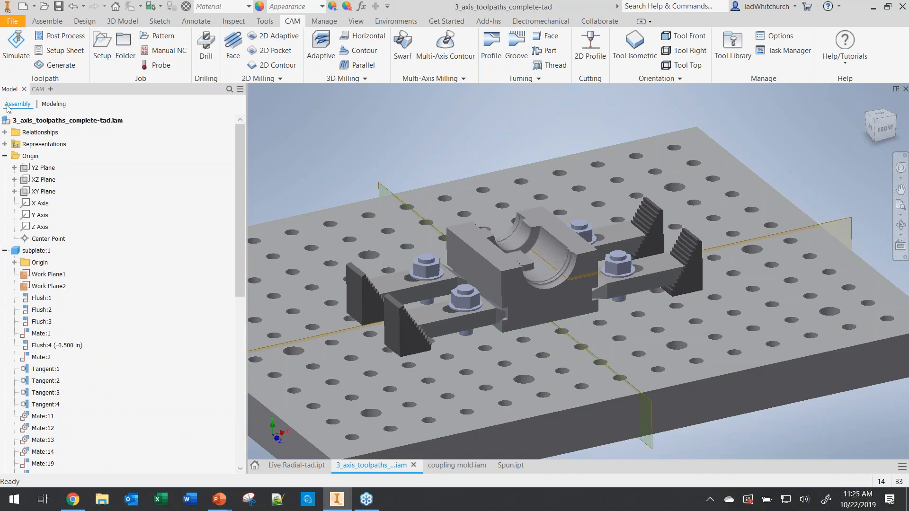
left_click(36, 92)
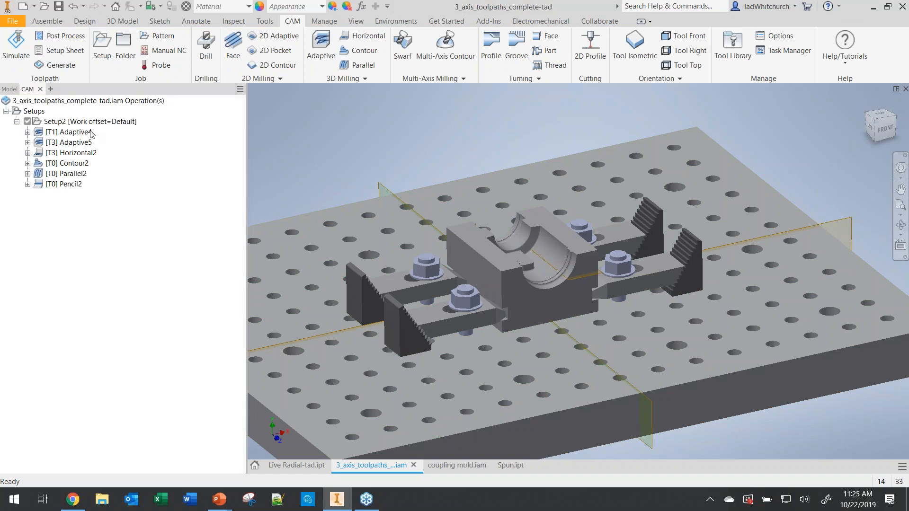
left_click(32, 102)
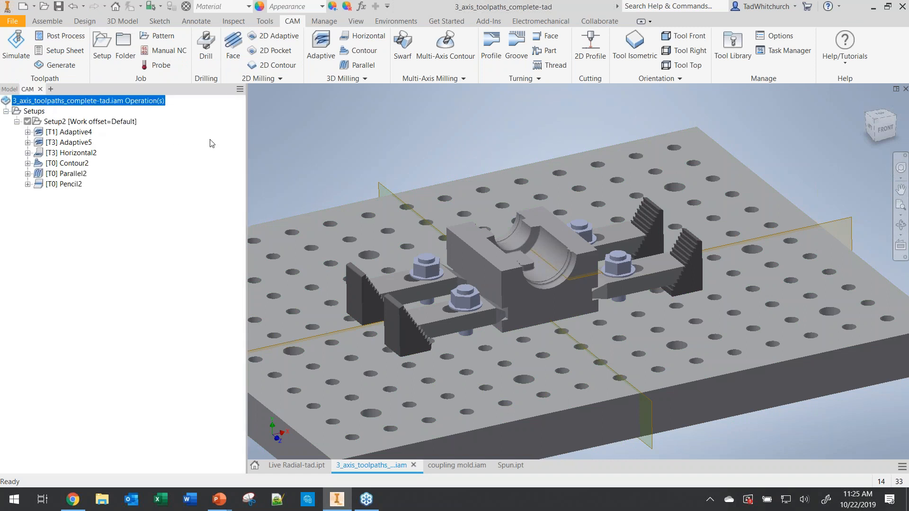
right_click(323, 128)
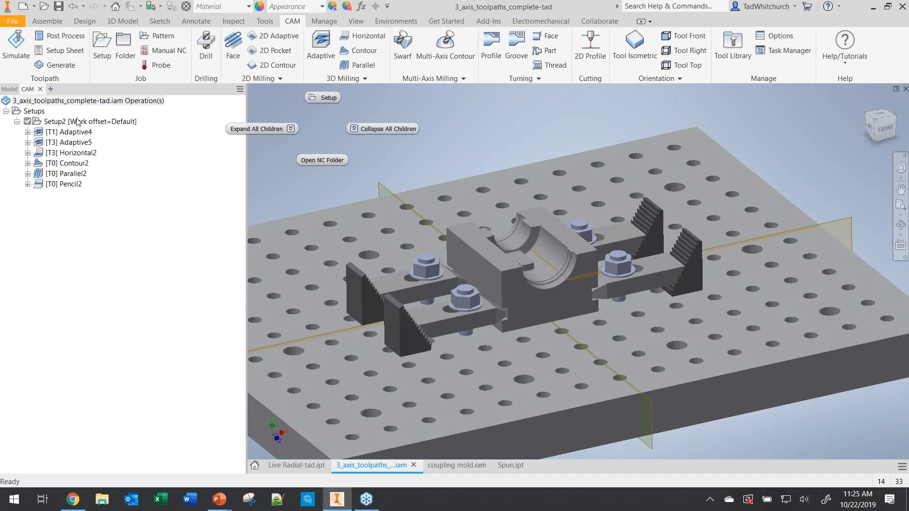
left_click(33, 113)
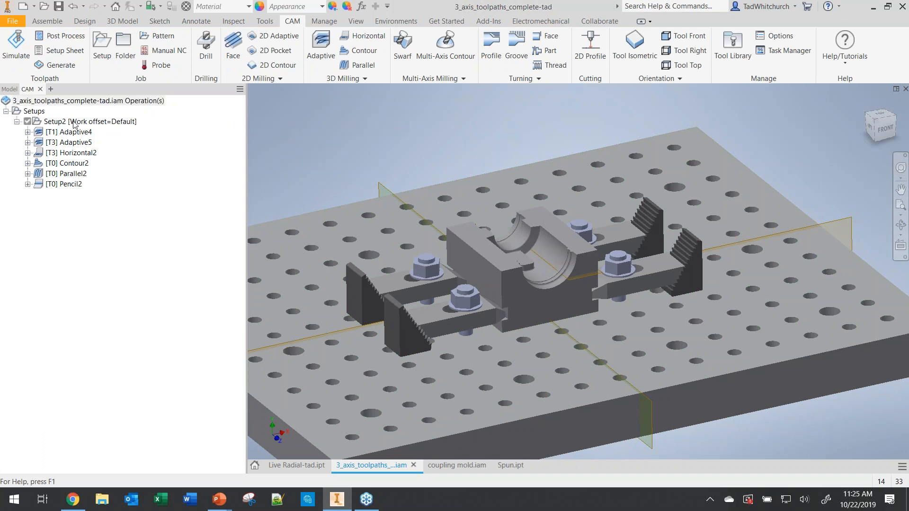
Step: Return to the Model browser and look at the customized Ctrl + Right Click marking menu, closing it without choosing a command
left_click(7, 89)
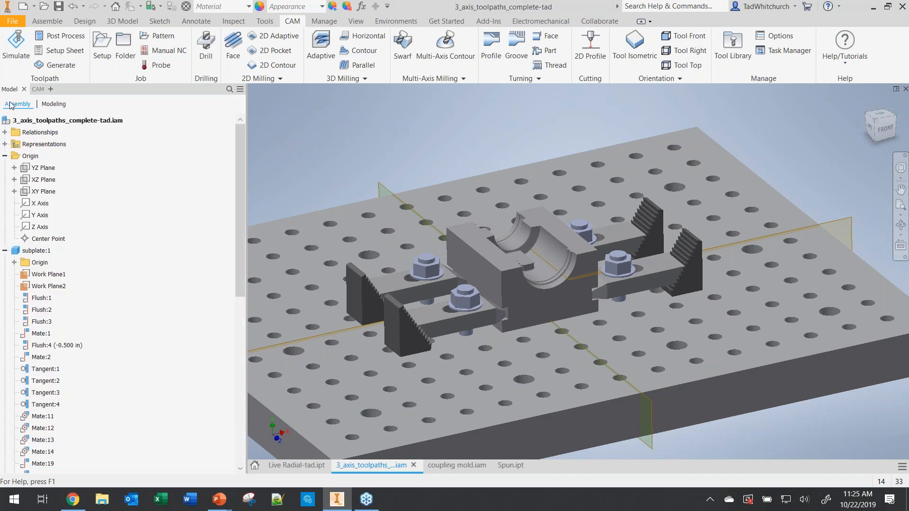
right_click(320, 138)
left_click(306, 121)
right_click(311, 121)
left_click(179, 150)
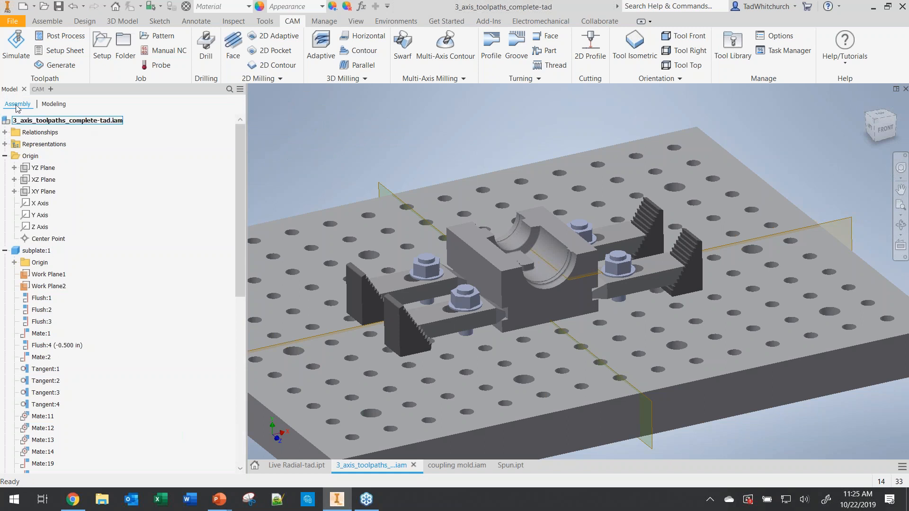
right_click(304, 129)
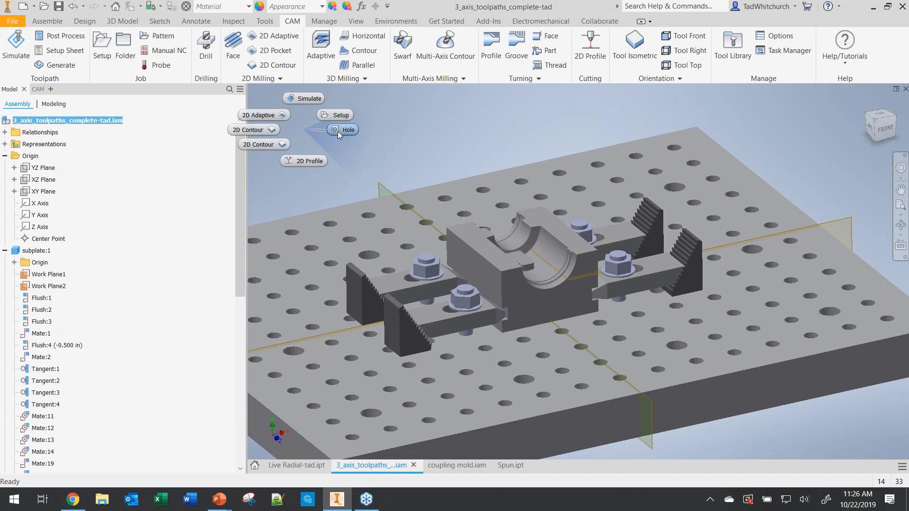
key("Escape")
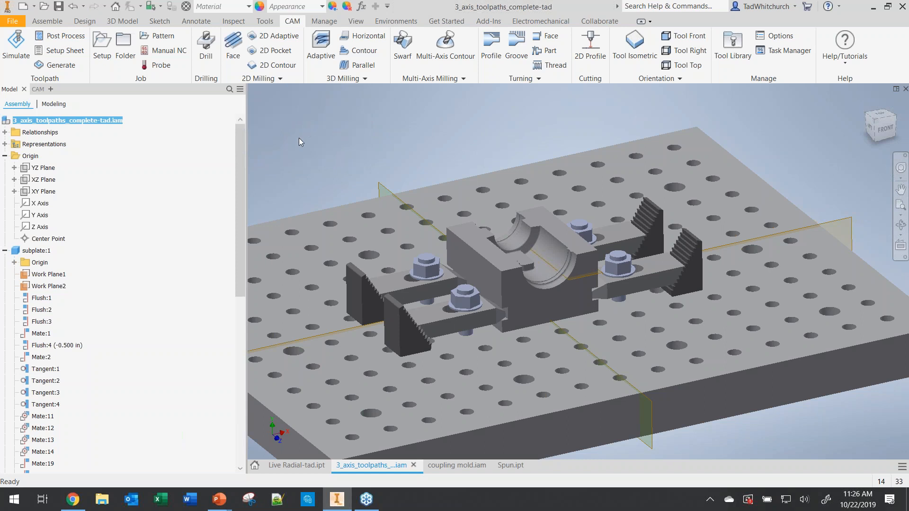
Step: Examine the Part environment's marking menu and its Add Ctrl + Right Click Menu sub-environment in the Customize dialog, leaving its slots unassigned
left_click(272, 25)
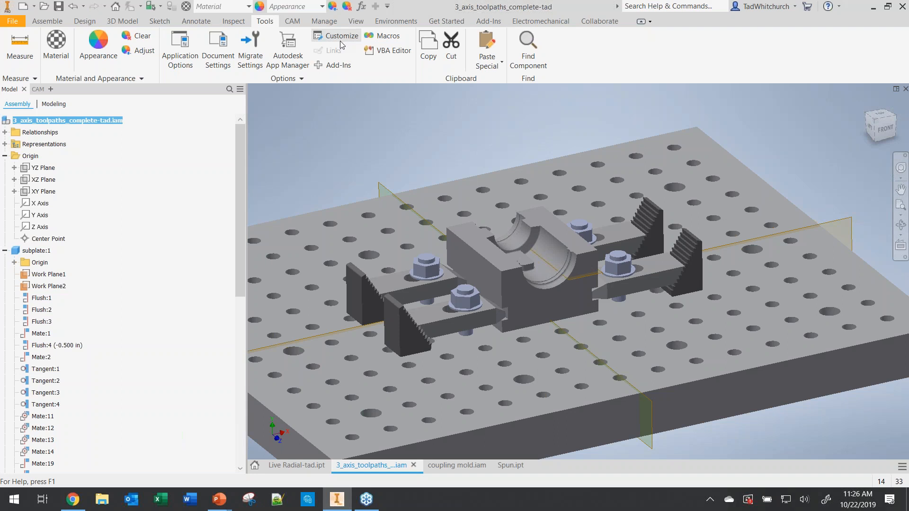
left_click(341, 39)
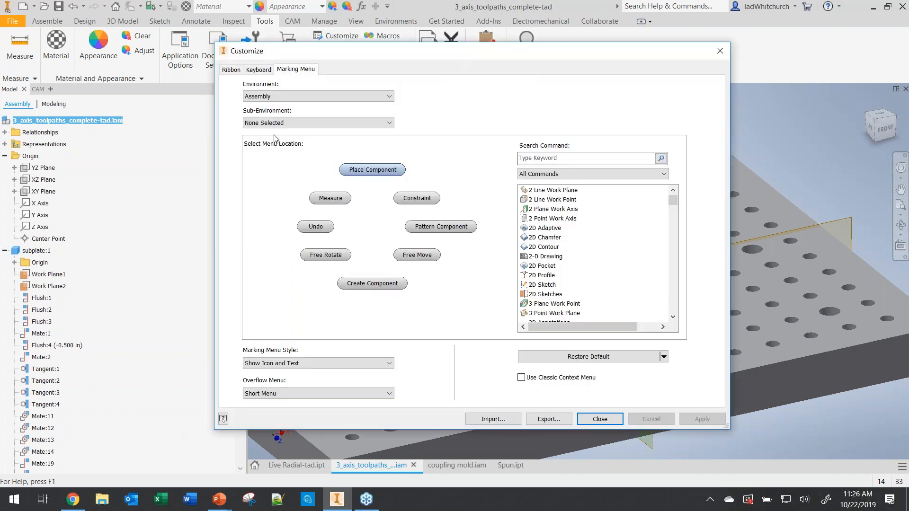
left_click(277, 99)
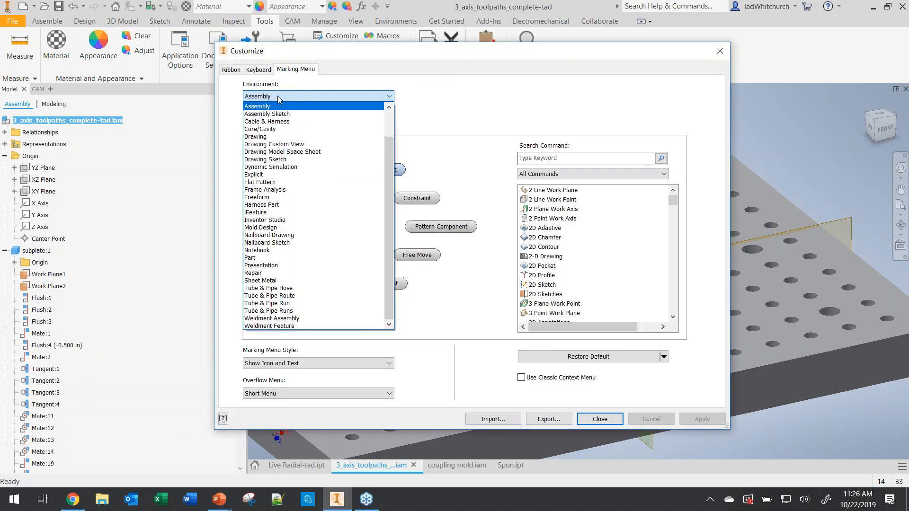
left_click(273, 258)
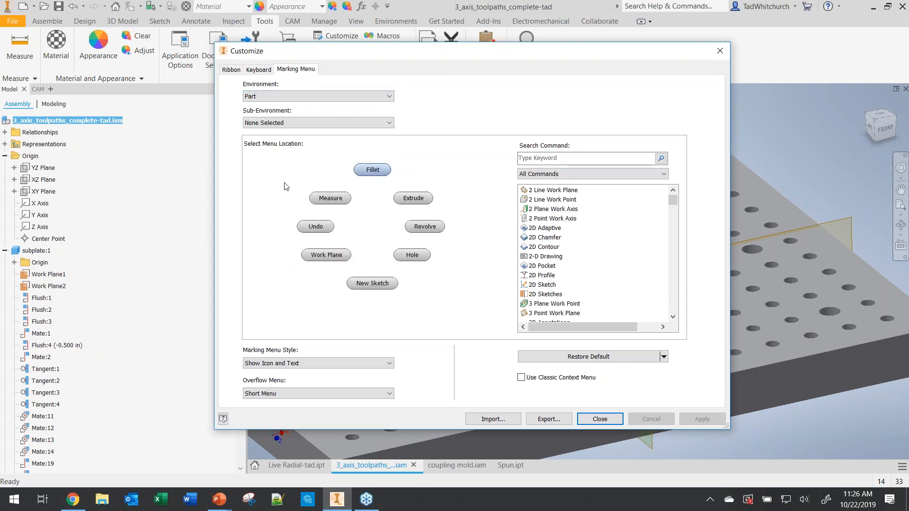
left_click(290, 124)
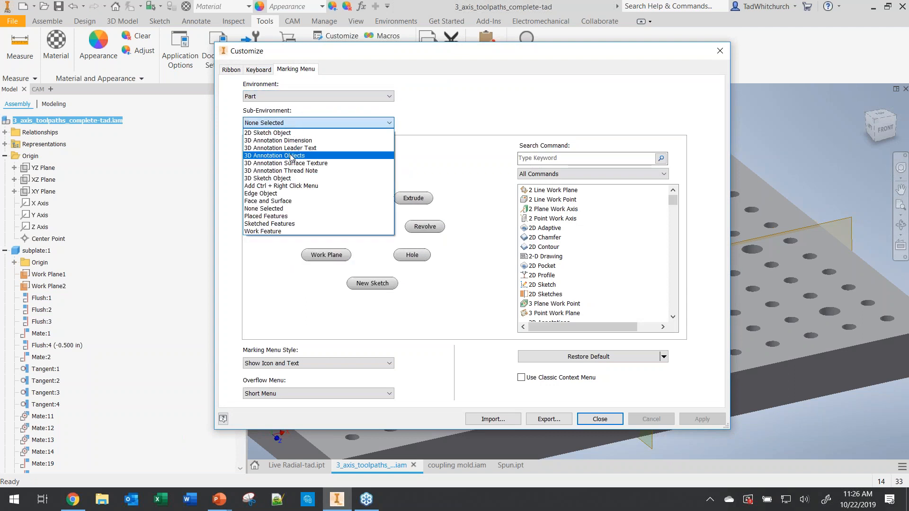
left_click(285, 186)
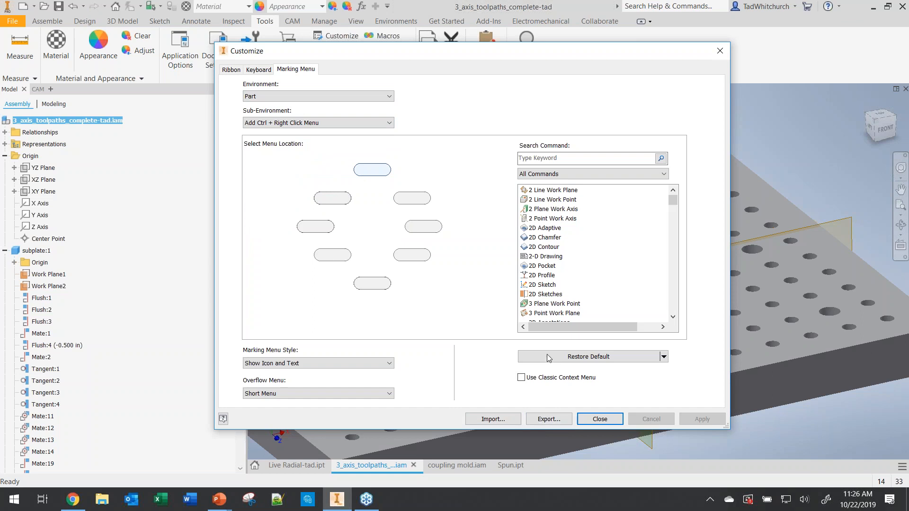
left_click(600, 419)
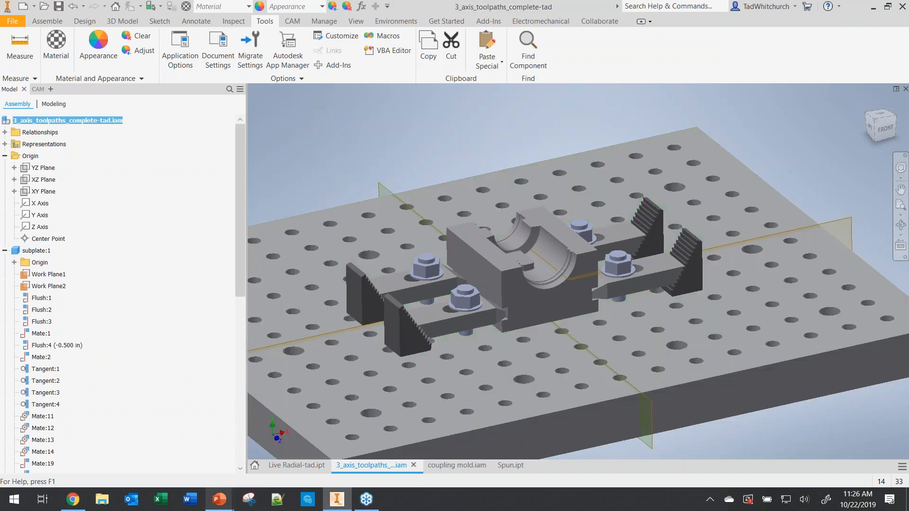
Step: Switch to the PowerPoint slide show and advance to the Touch Surfaces (i.e. Check Surfaces) topic
mouse_move(229, 506)
left_click(260, 457)
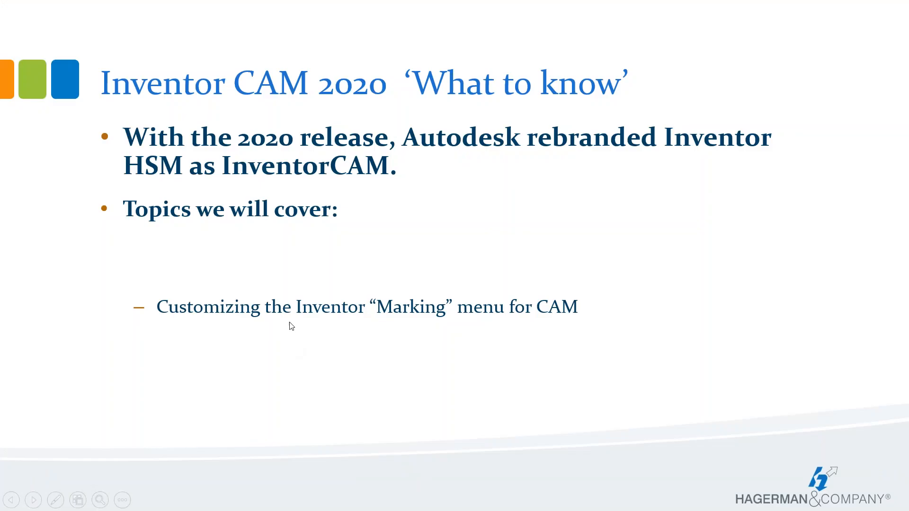
left_click(295, 251)
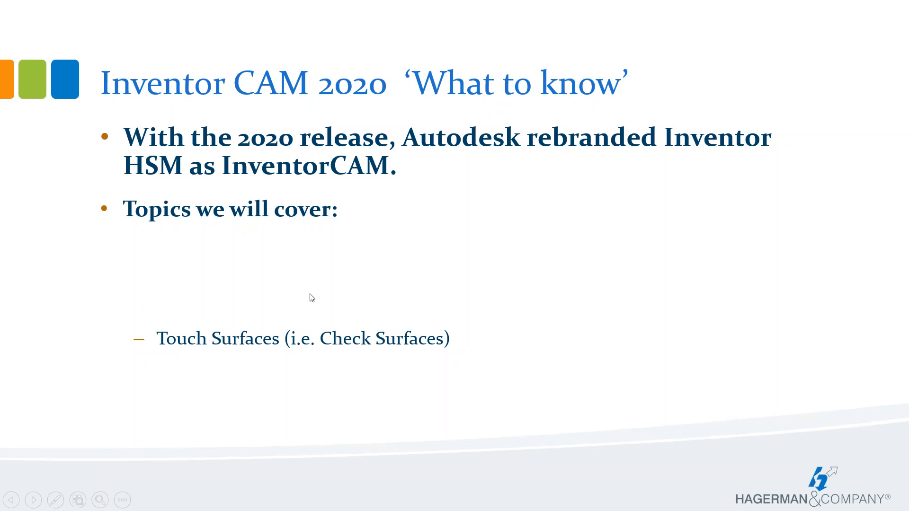
Step: Switch back to Inventor and show the CAM browser for the 3_axis_toolpaths assembly
key("alt+Tab")
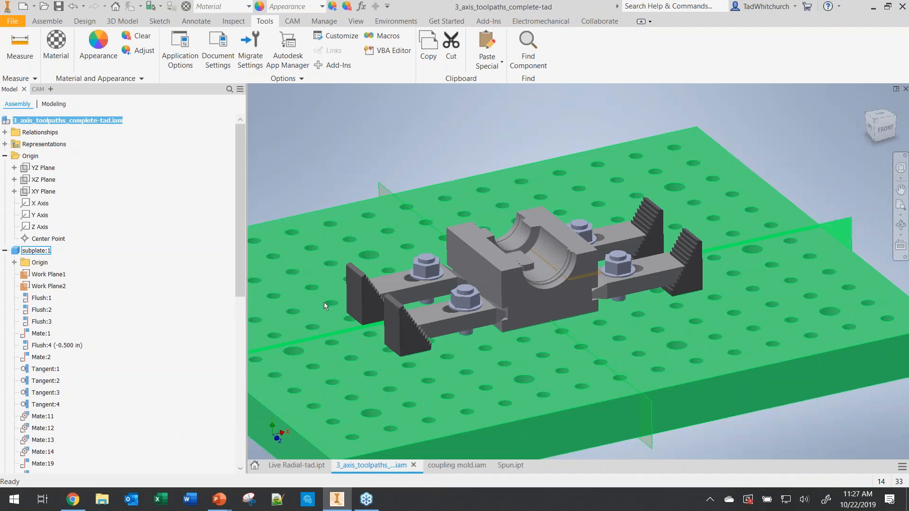
left_click(30, 89)
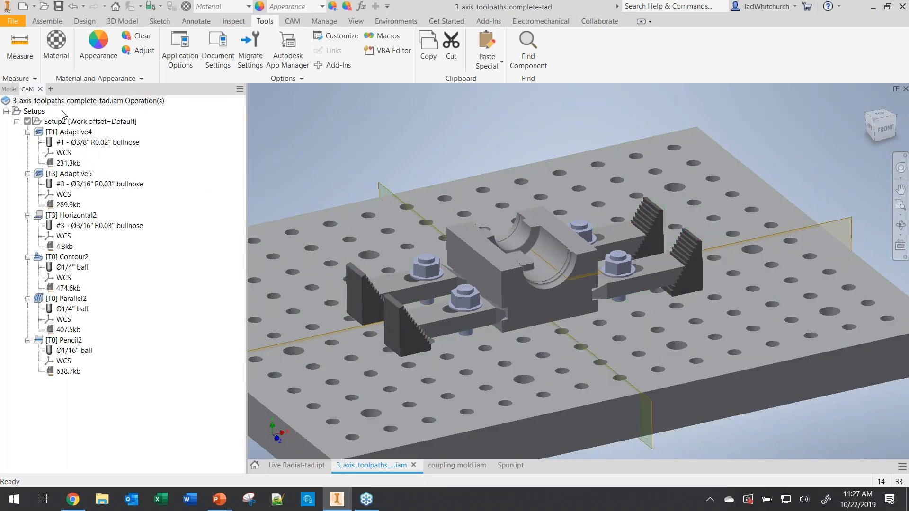
Step: Collapse the details of all six operations under Setup2, from Adaptive4 to Pencil2
left_click(28, 133)
left_click(28, 142)
left_click(27, 153)
left_click(27, 163)
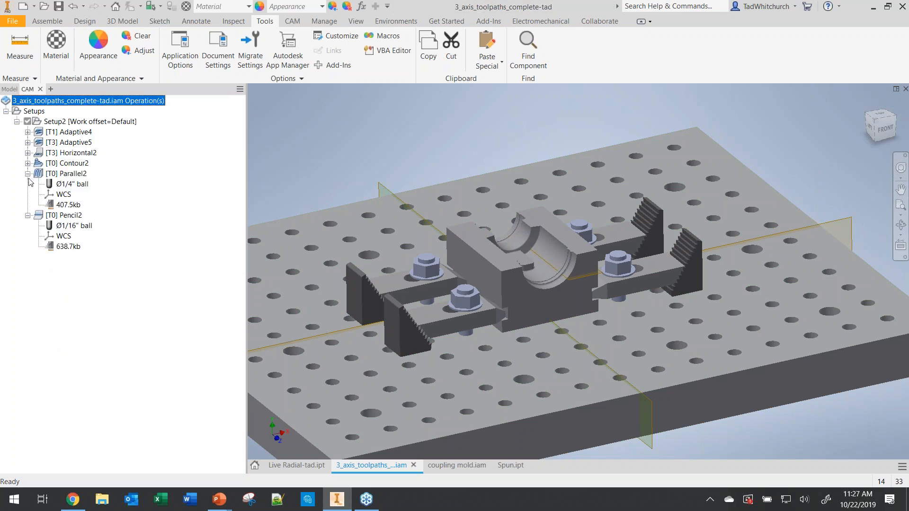
left_click(27, 173)
left_click(27, 184)
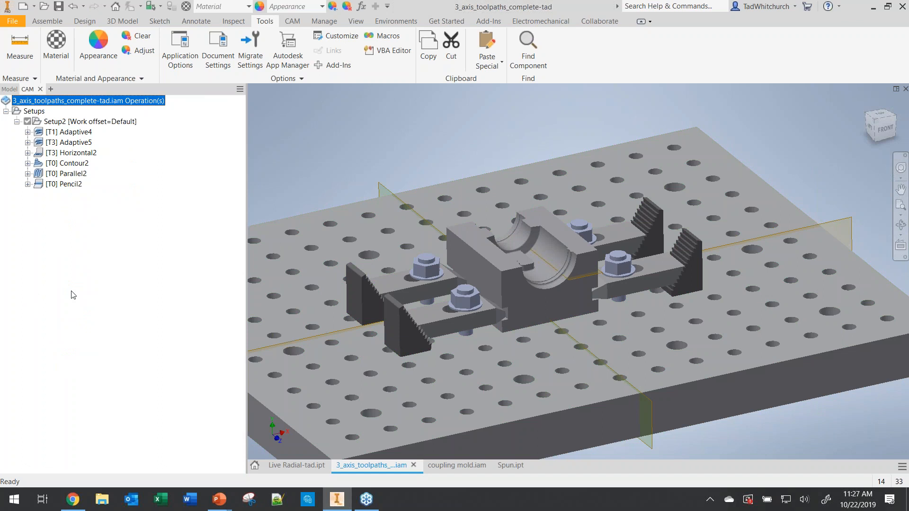
Step: Examine the Adaptive4, Adaptive5 and Horizontal2 toolpaths one after another on the mold block, then clear the selection
scroll(552, 229, "down", 3)
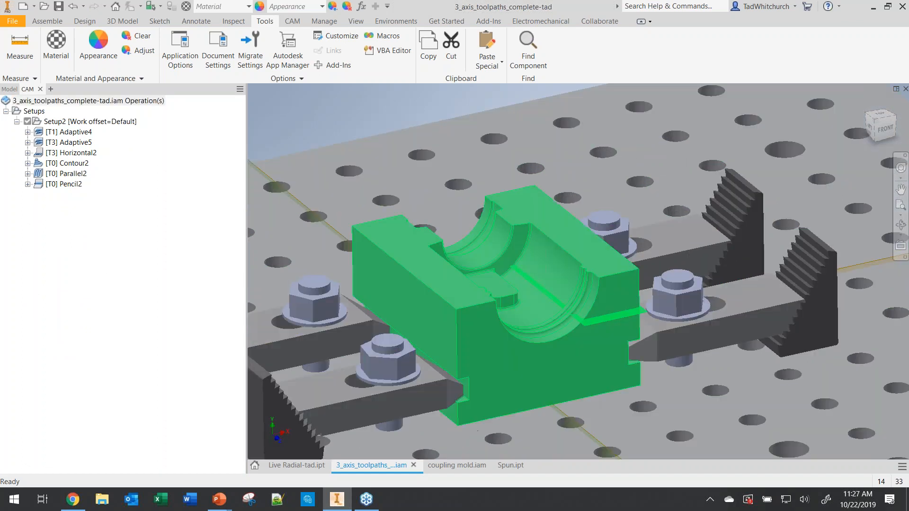
middle_click_drag(552, 229, 582, 214)
middle_click_drag(557, 247, 563, 257)
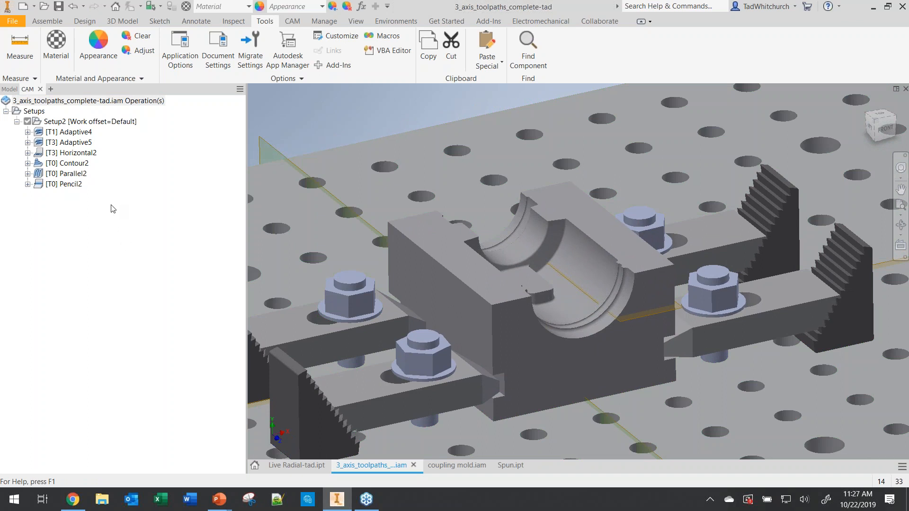
left_click(69, 132)
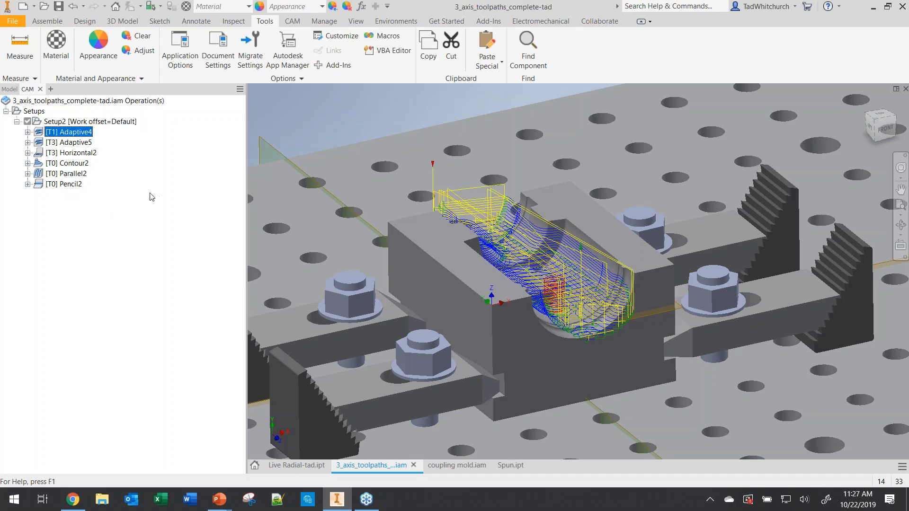
left_click(71, 143)
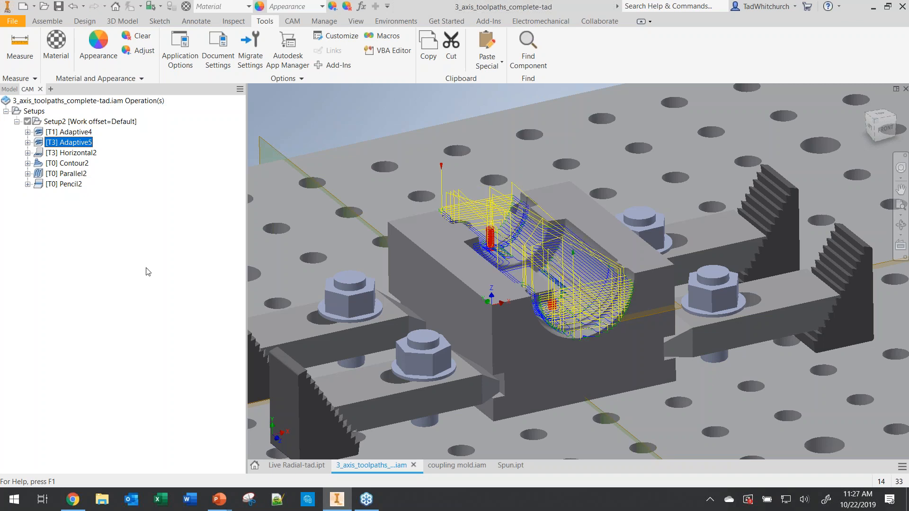
left_click(73, 154)
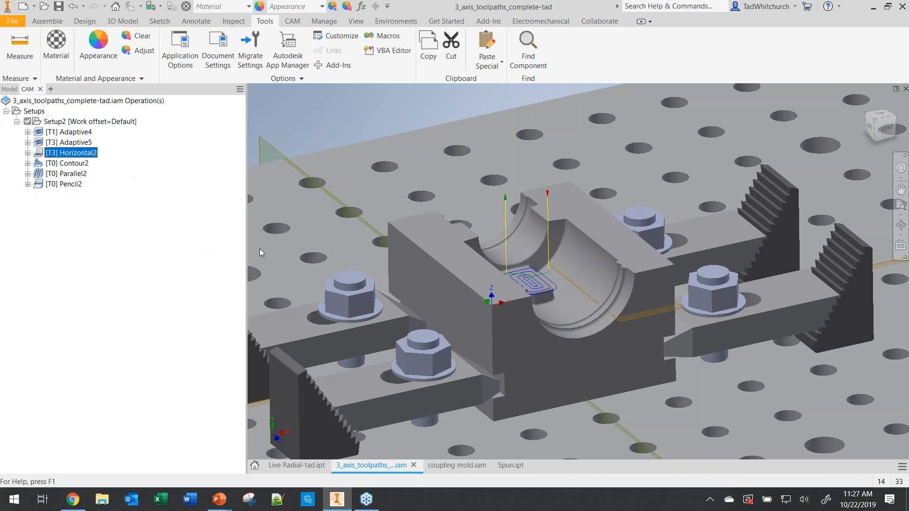
scroll(515, 286, "up", 6)
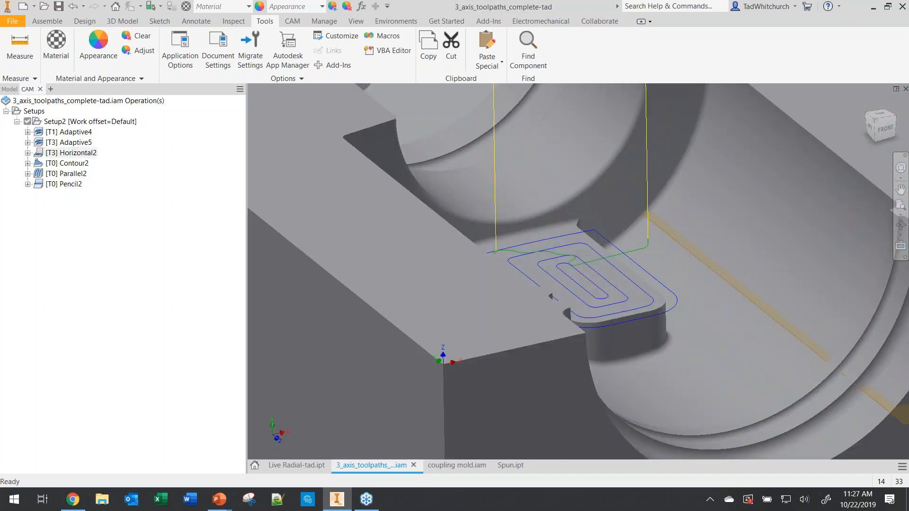
scroll(521, 284, "down", 4)
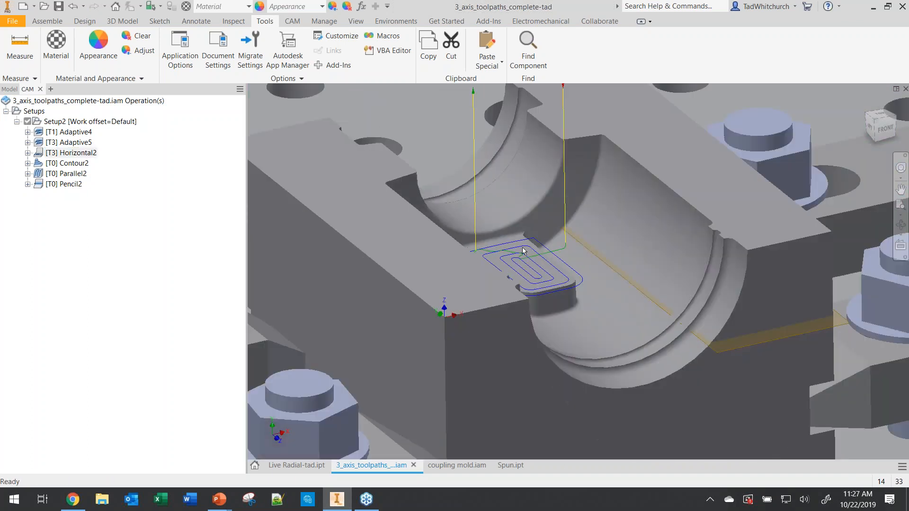
left_click(121, 261)
Step: Examine the Contour2 and Parallel2 toolpaths in the mold cavity, including where Parallel2 runs over the flat faces
left_click(67, 164)
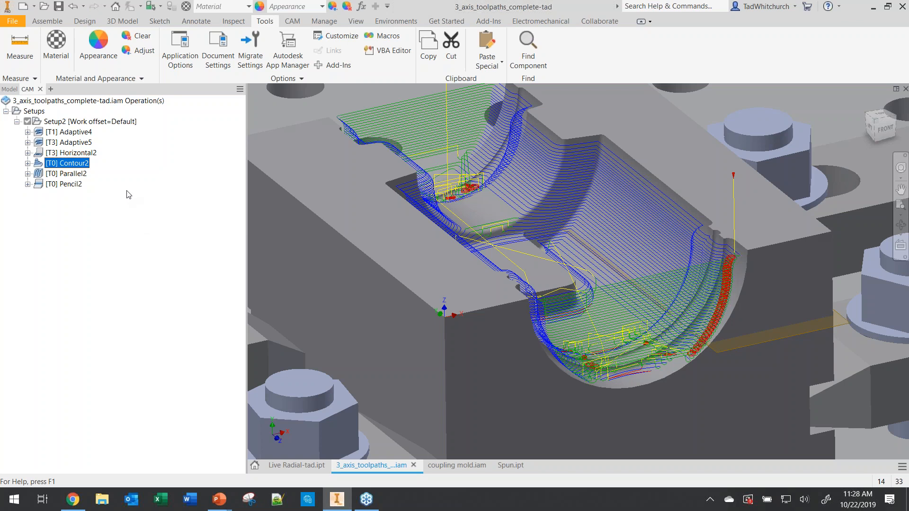
left_click(71, 174)
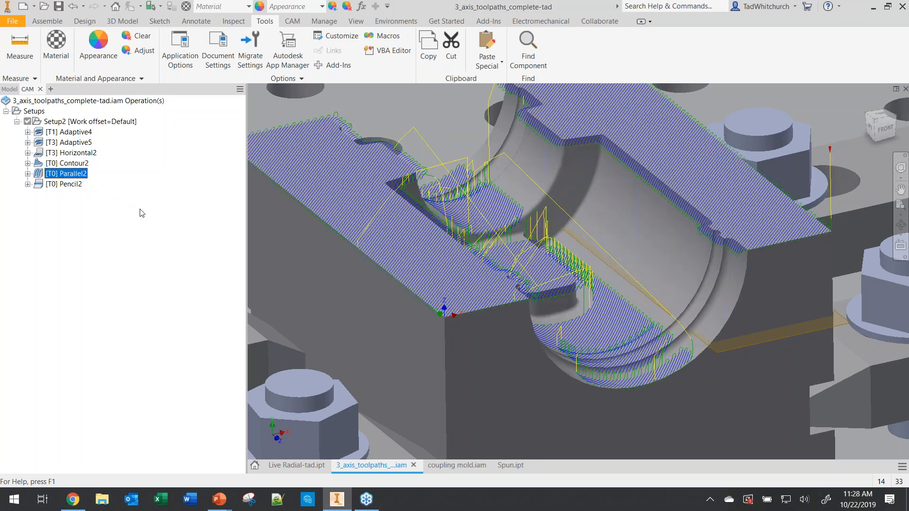
middle_click_drag(458, 258, 479, 261)
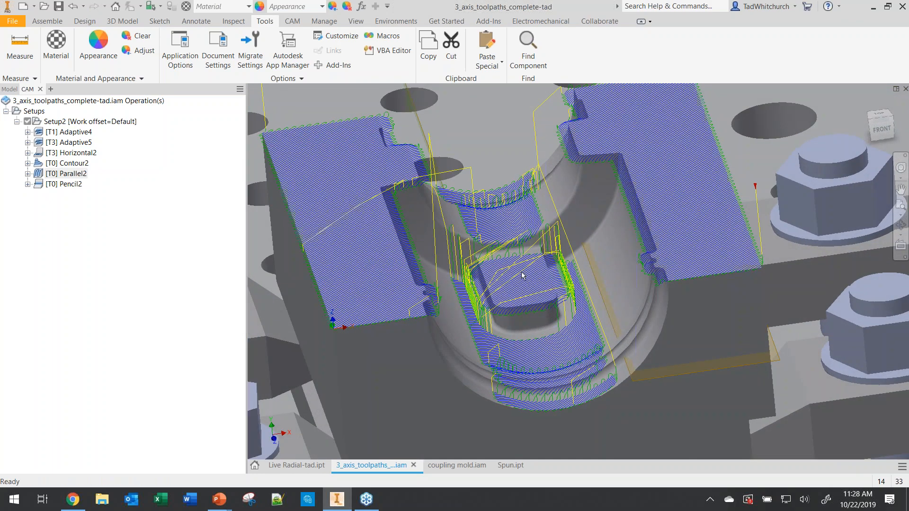
middle_click_drag(556, 305, 581, 295, "shift")
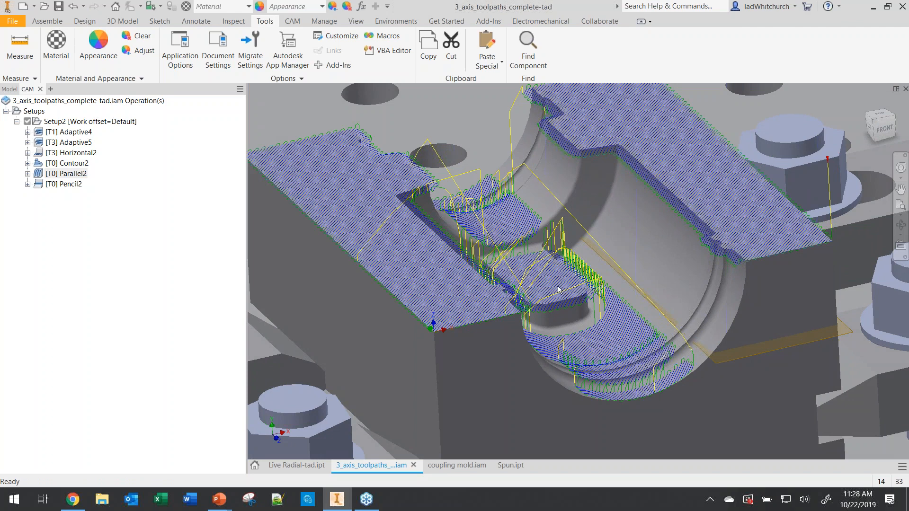
scroll(559, 290, "down", 3)
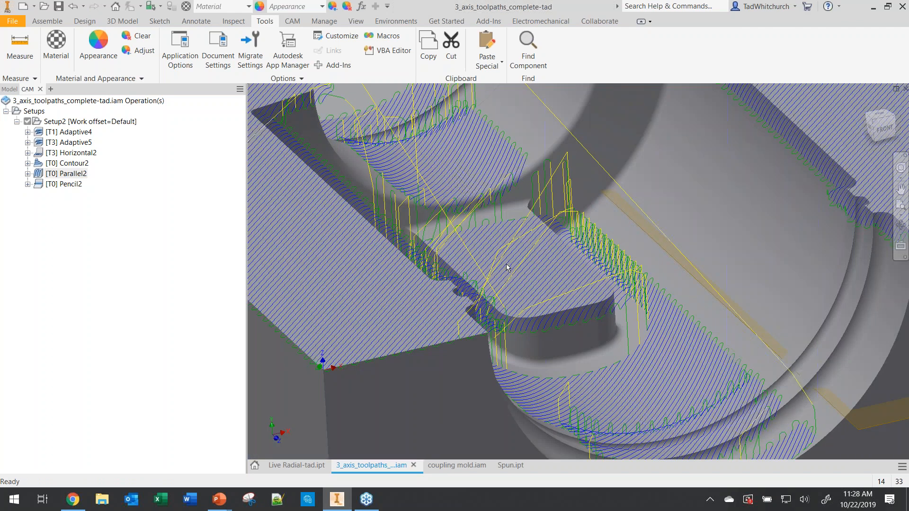
scroll(506, 263, "up", 3)
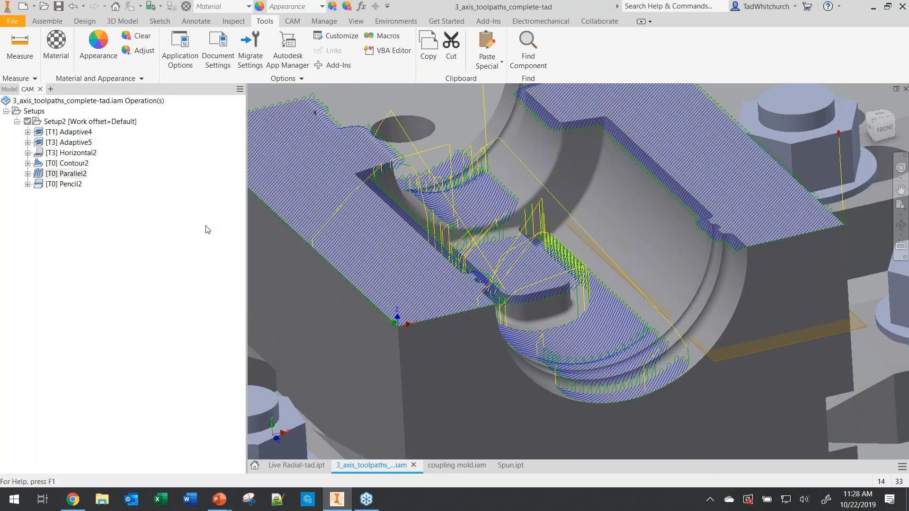
left_click(166, 234)
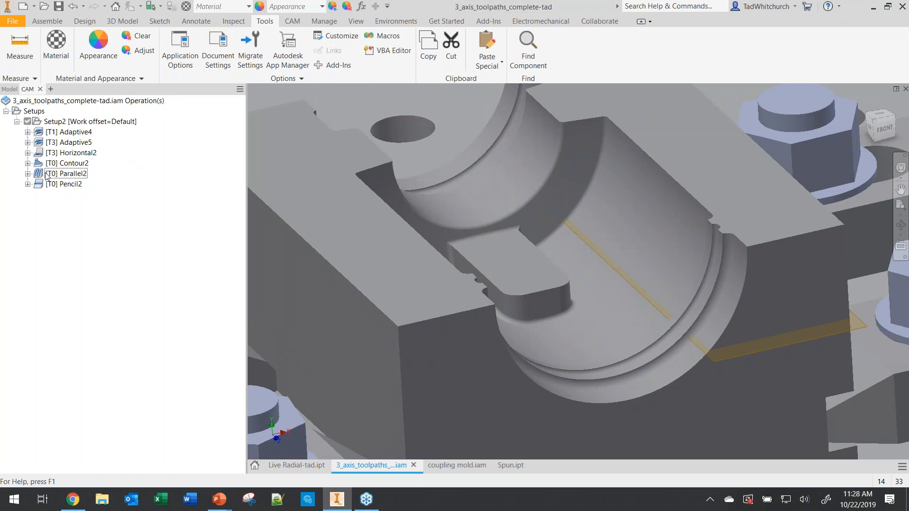
Step: Edit the Parallel2 operation so its top height is Stock top with an offset of -0.002 in, and regenerate it
left_click(47, 176)
double_click(47, 175)
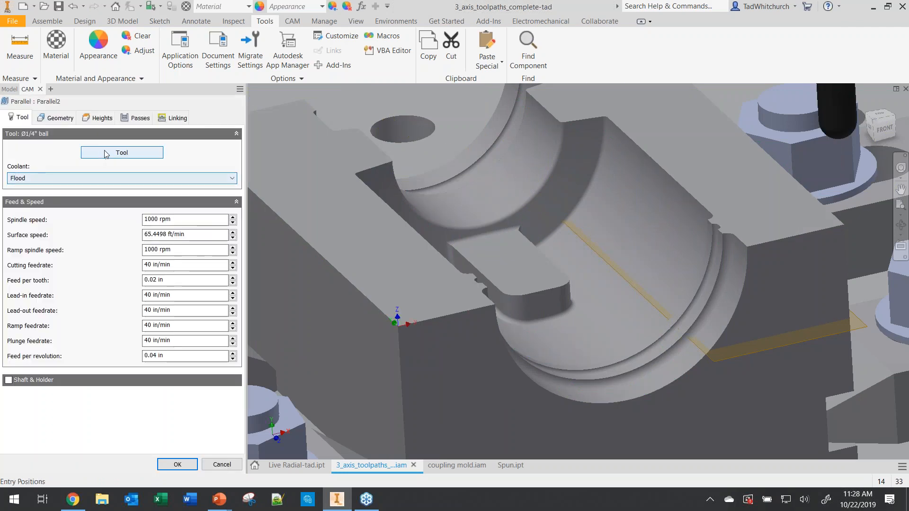
left_click(99, 118)
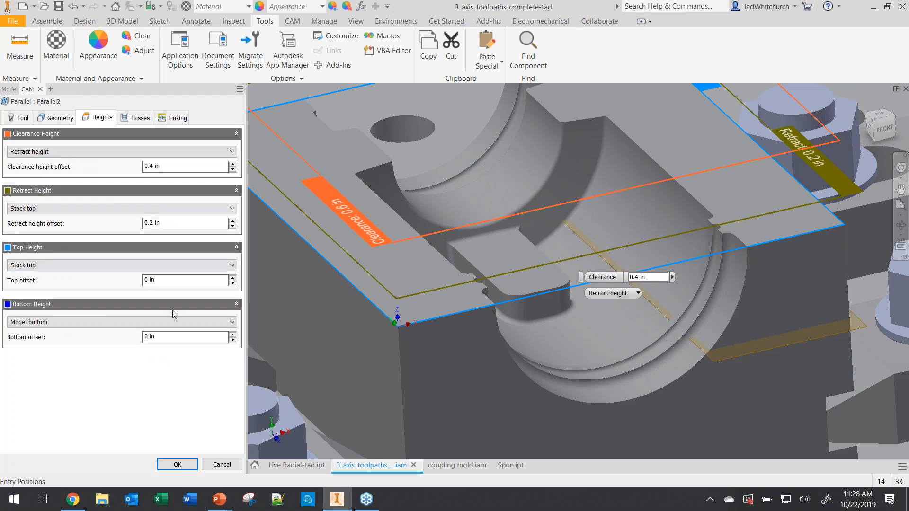
left_click(112, 268)
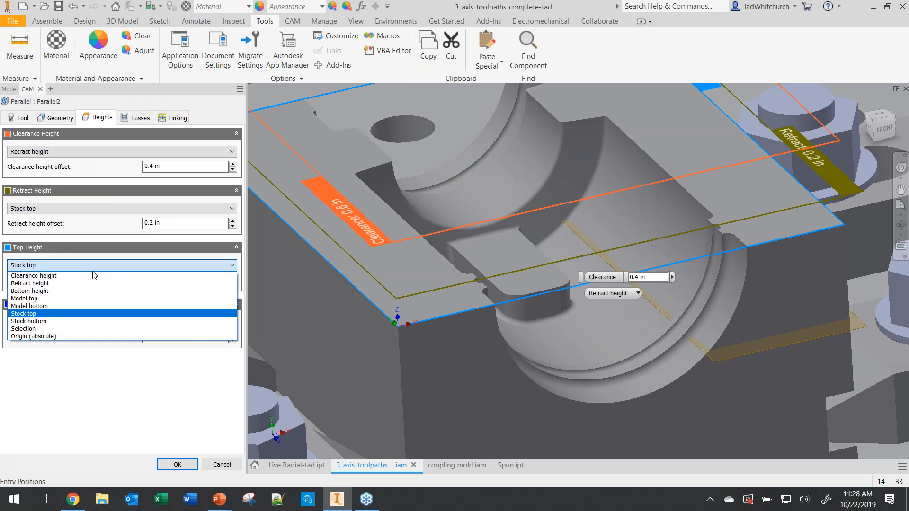
left_click(148, 311)
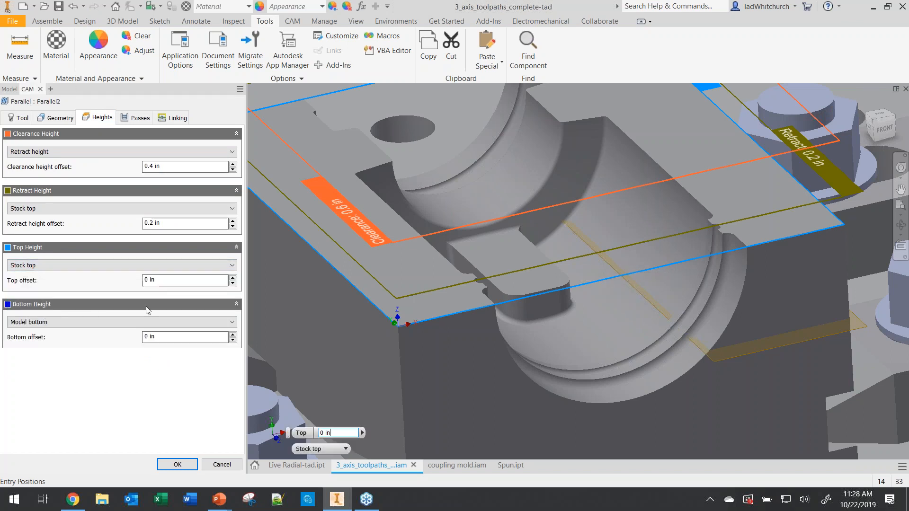
left_click(177, 280)
type("-.002")
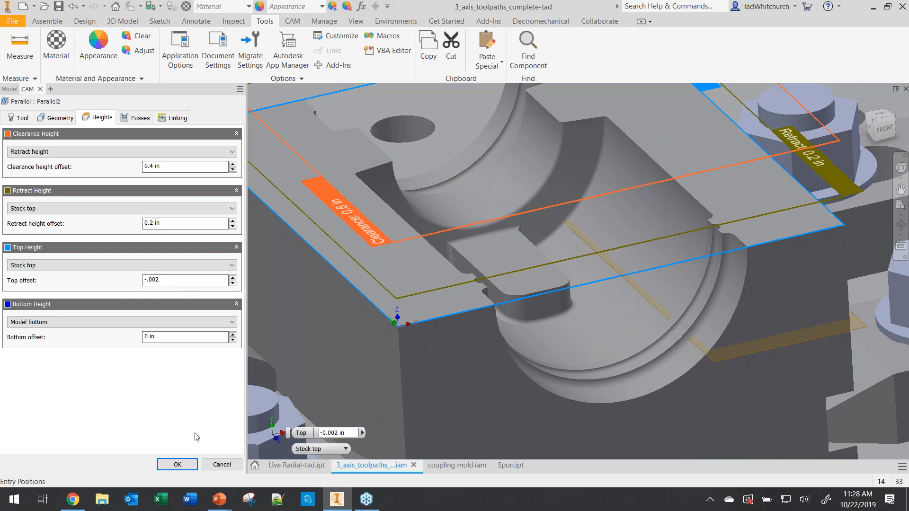
left_click(178, 465)
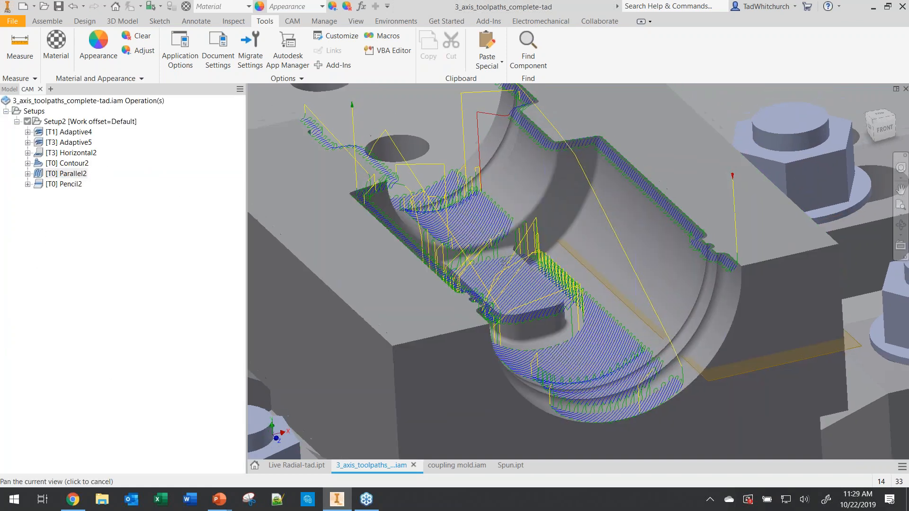
Step: Reopen Parallel2 for editing and enable Avoid/Touch Surfaces in its geometry settings
middle_click_drag(549, 182, 534, 227)
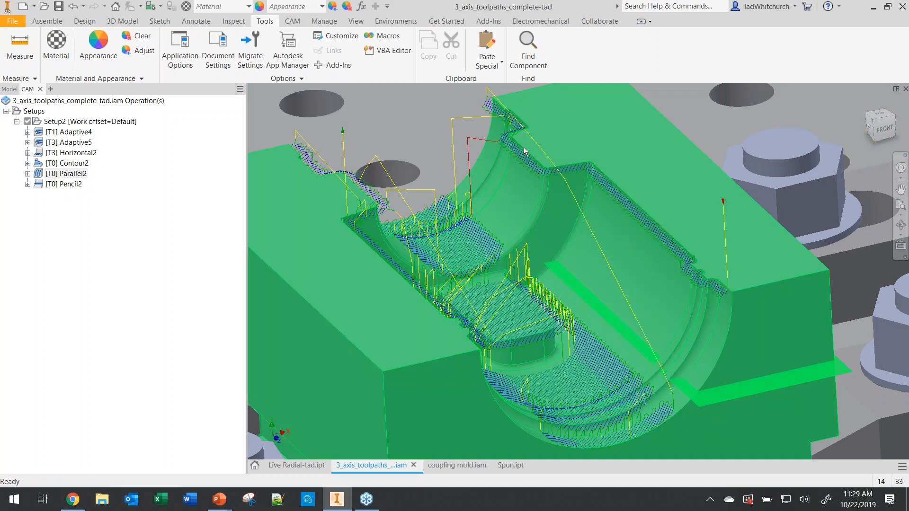
middle_click_drag(445, 228, 486, 231)
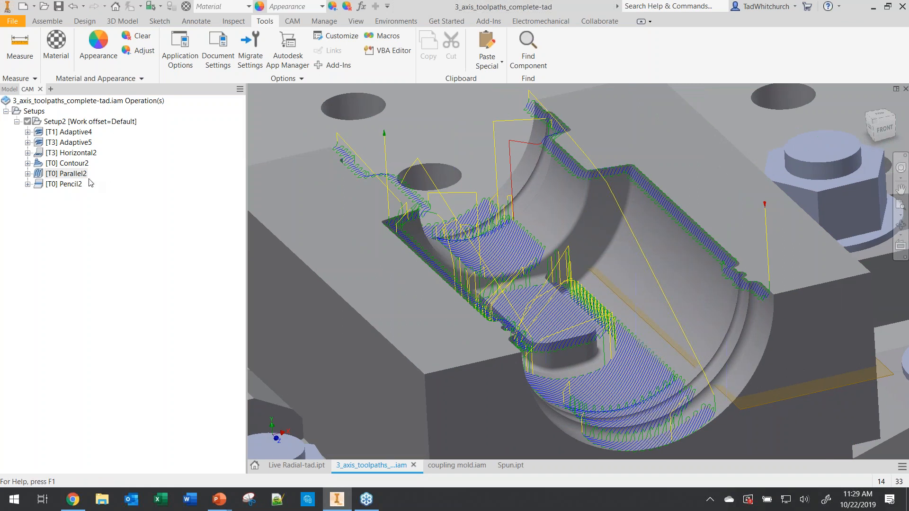
left_click(67, 174)
double_click(59, 175)
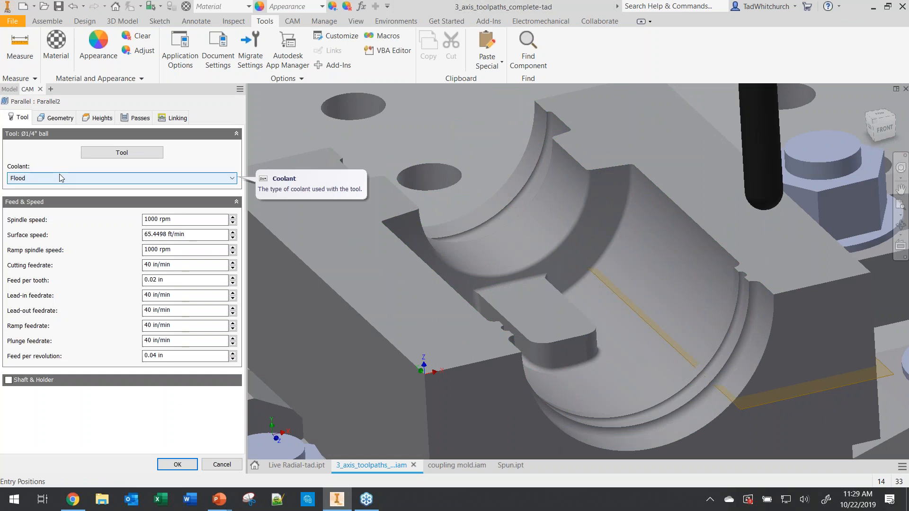
left_click(55, 119)
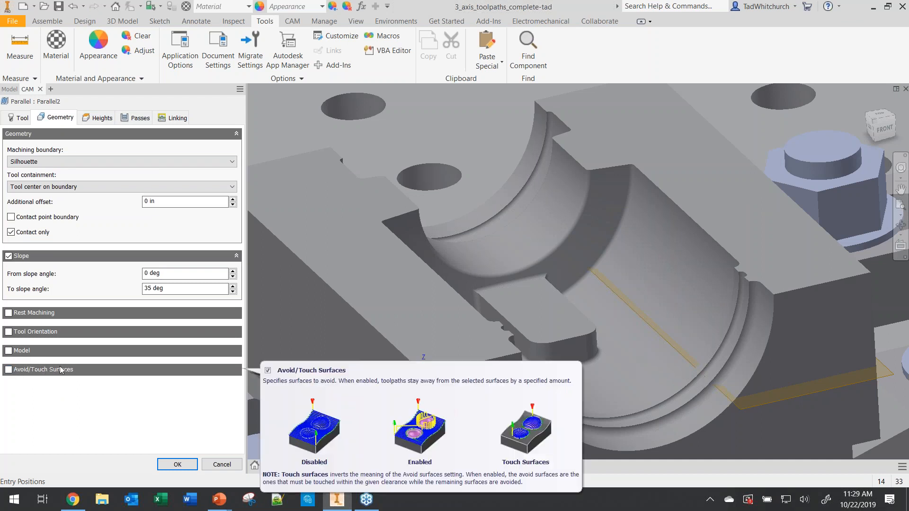
left_click(8, 370)
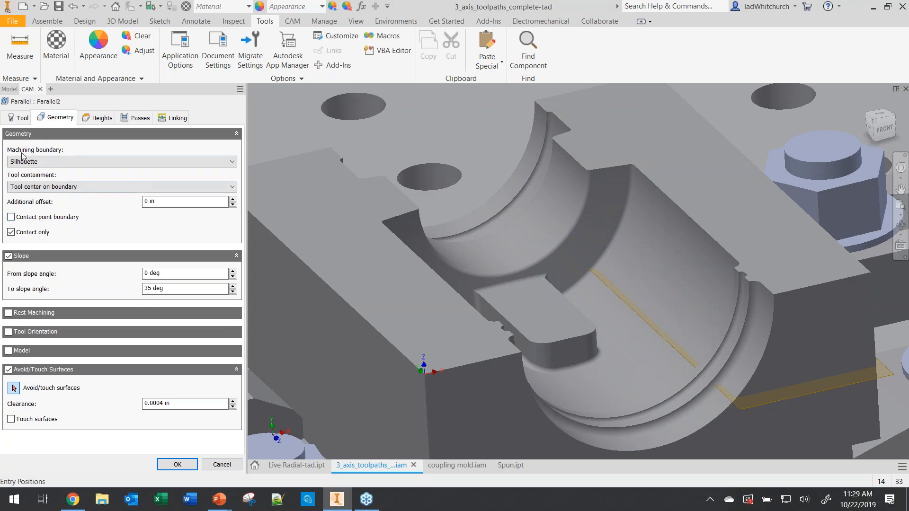
mouse_move(24, 186)
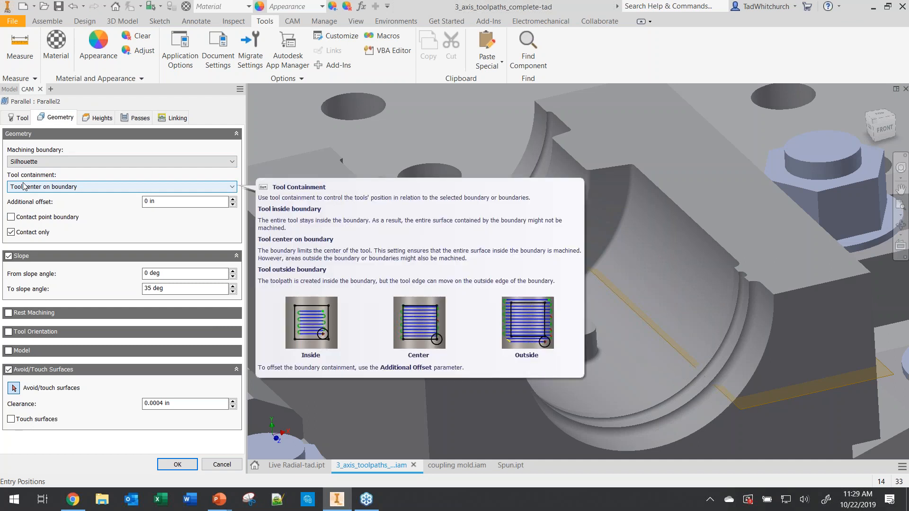
Step: Select the block's two flat top faces and the raised pad's top as avoid surfaces, regenerate Parallel2 and display its toolpath
left_click(14, 388)
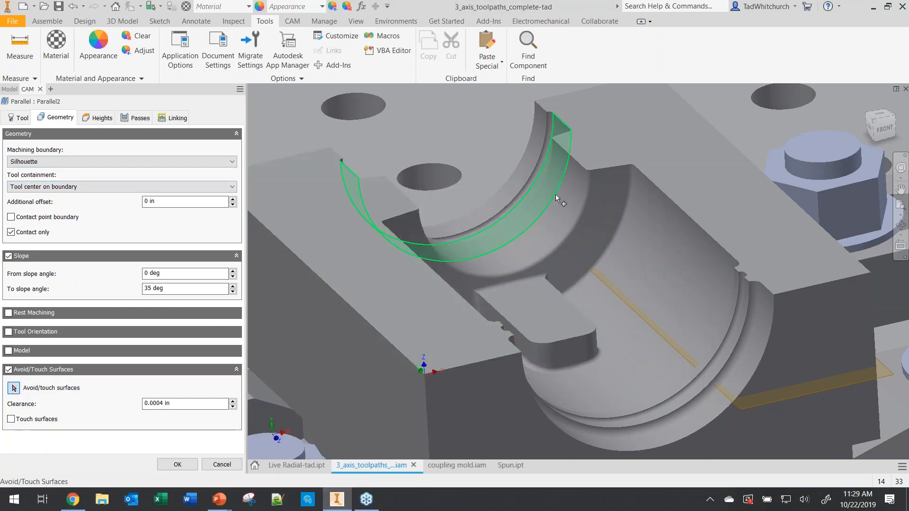
left_click(718, 183)
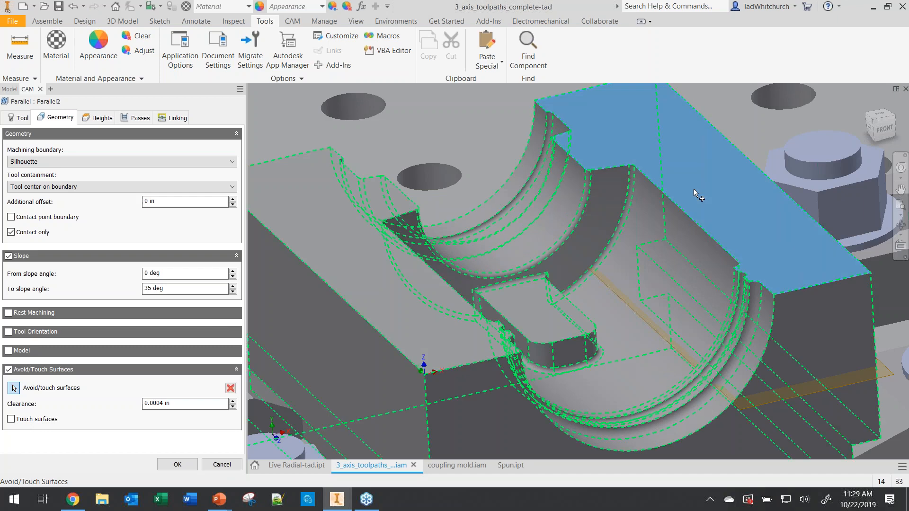
left_click(356, 254)
left_click(531, 295)
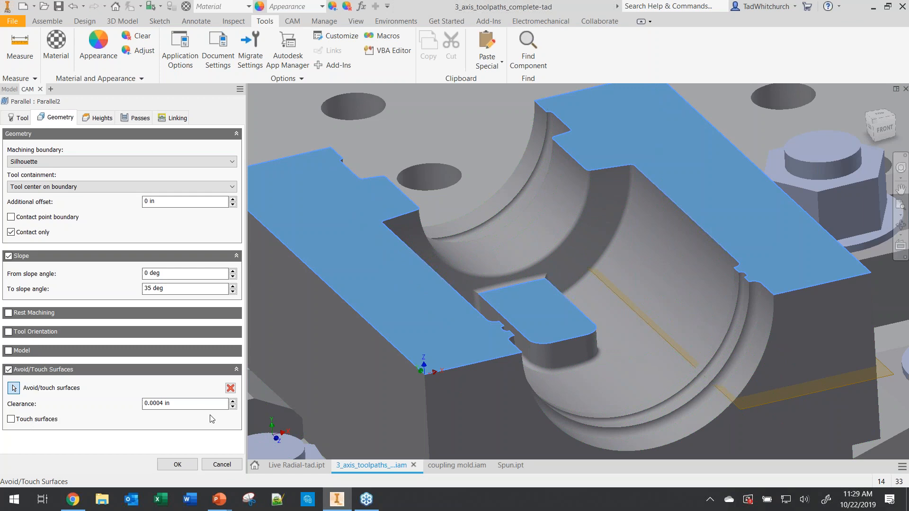
left_click(176, 464)
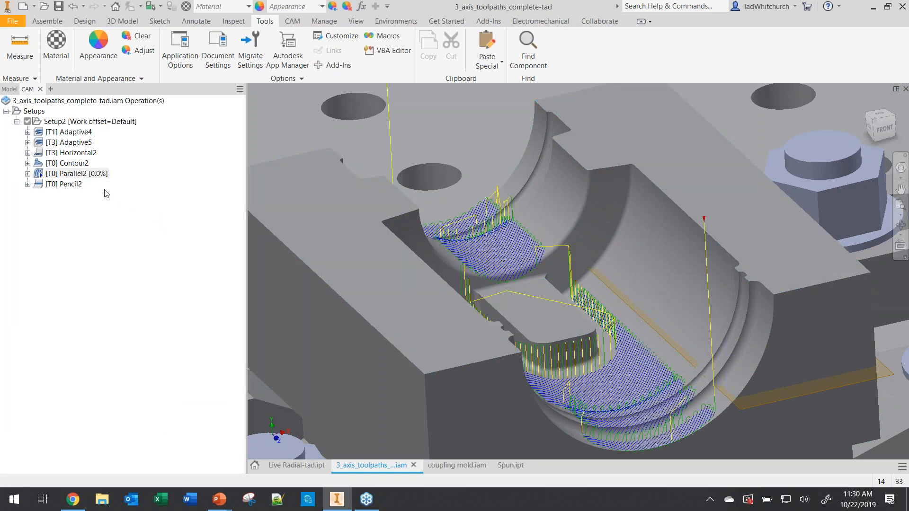
left_click(74, 174)
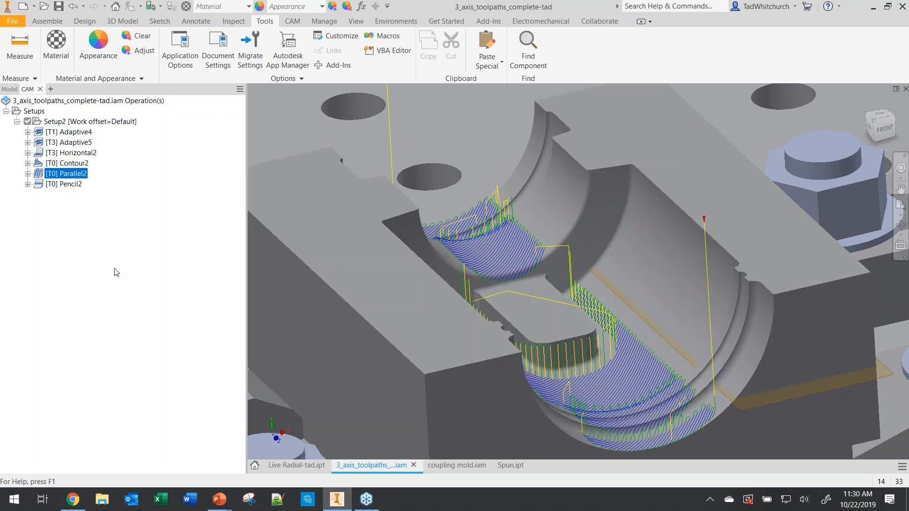
left_click(62, 185)
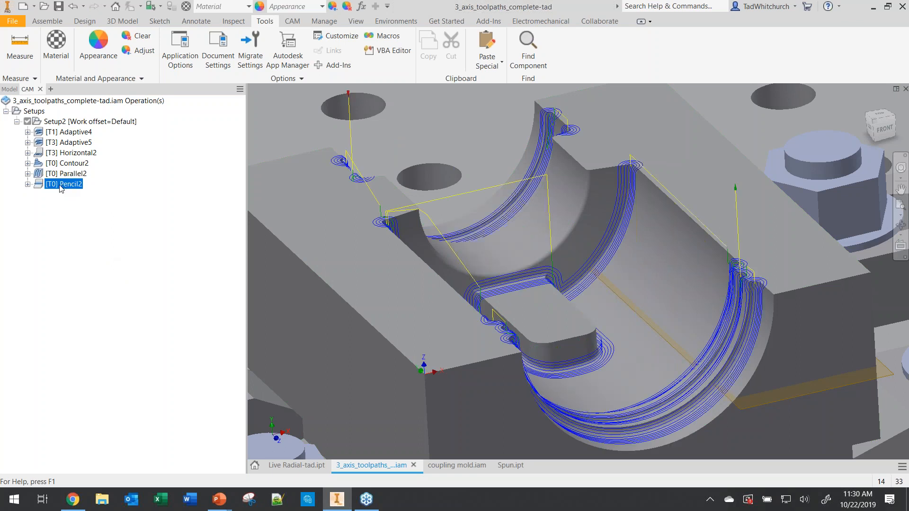
double_click(48, 187)
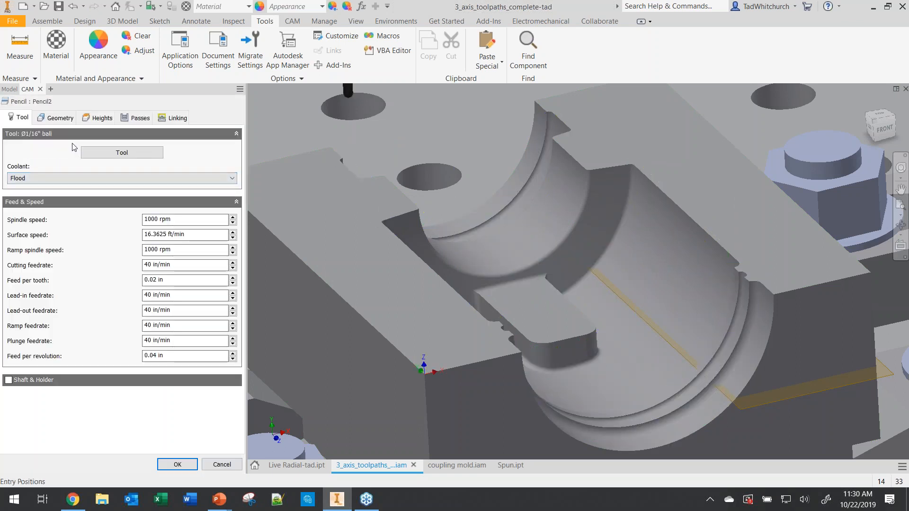
left_click(69, 119)
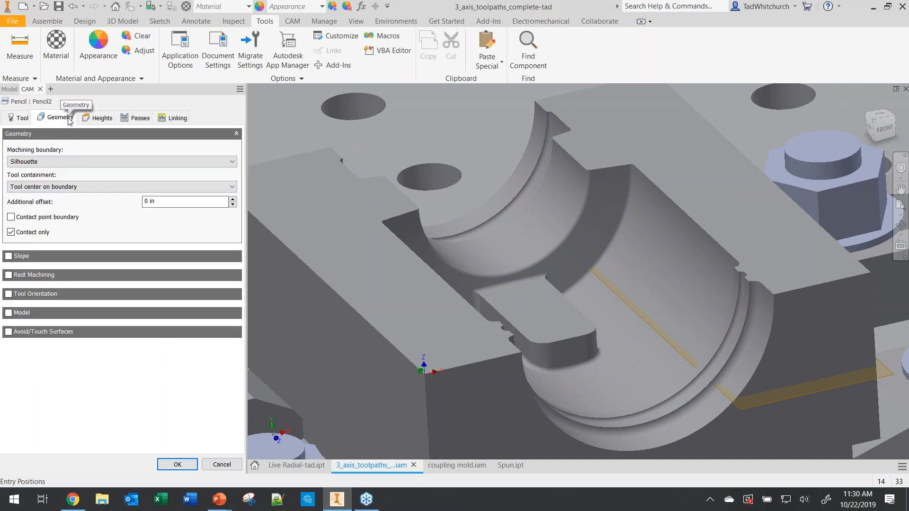
left_click(8, 333)
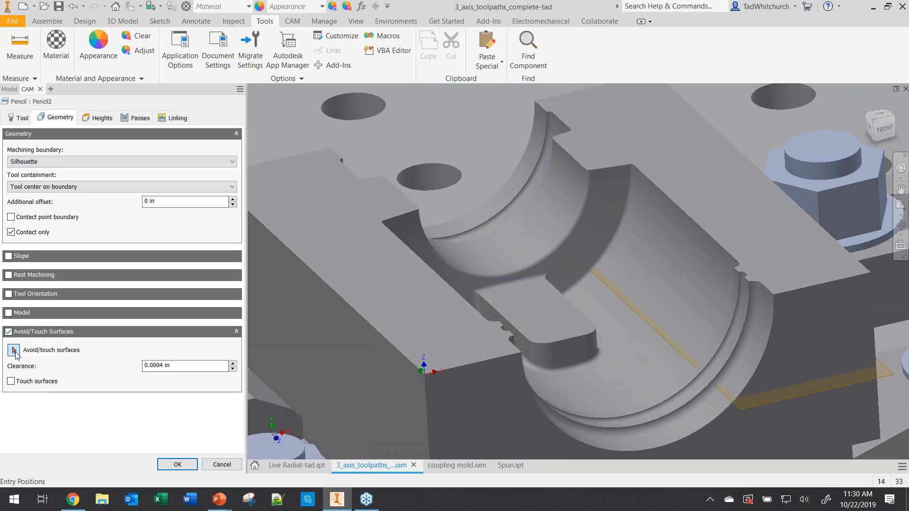
left_click(13, 351)
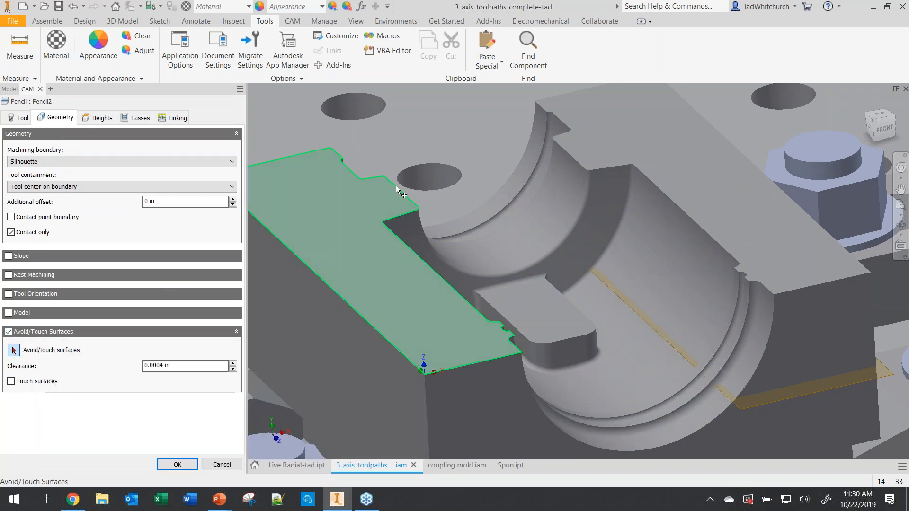
left_click(222, 465)
Step: Display the Pencil2 toolpath and examine where its passes run over the bore's edges onto the flat top faces
left_click(68, 184)
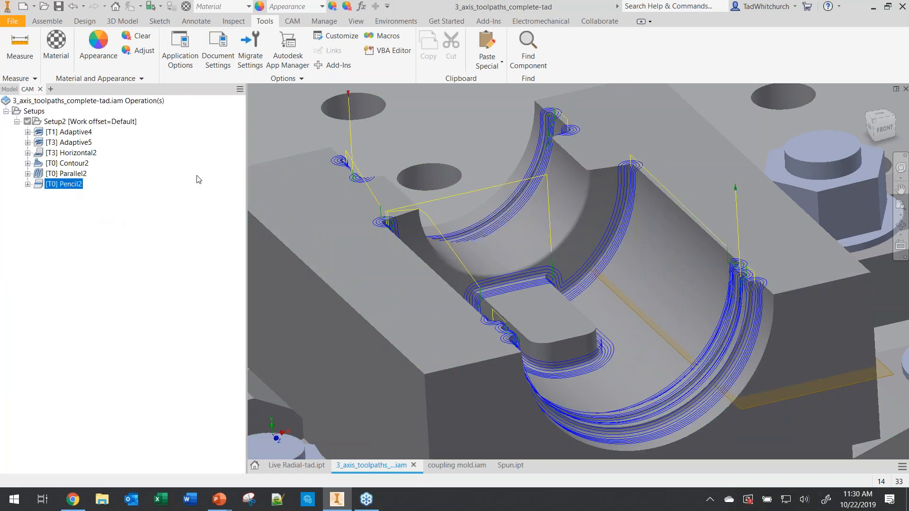
scroll(589, 166, "down", 5)
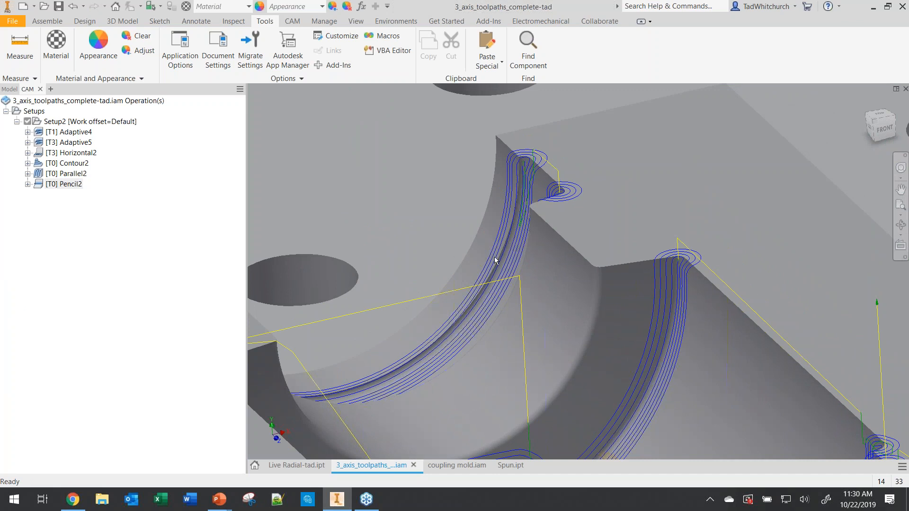
middle_click_drag(485, 265, 412, 224)
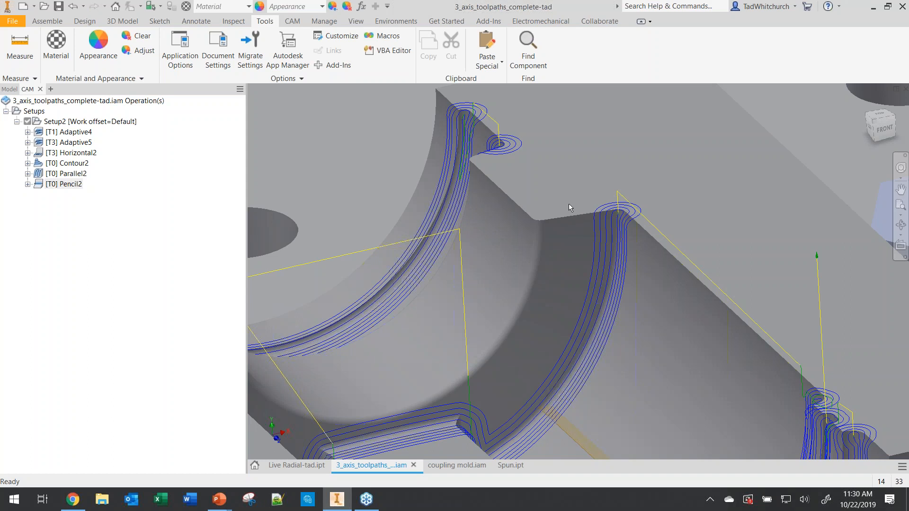
mouse_move(569, 204)
scroll(609, 222, "down", 3)
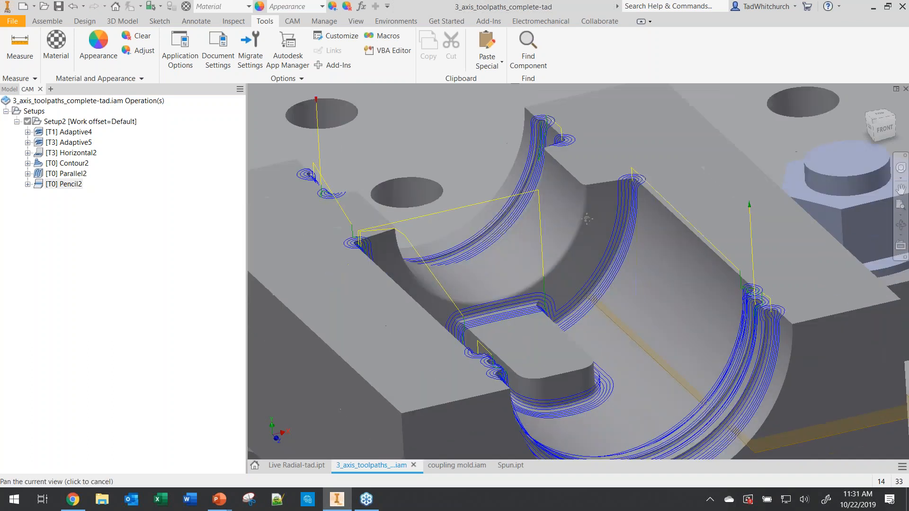
Step: Edit Pencil2 to avoid the block's two flat top faces using Avoid/Touch Surfaces, regenerate it and display its toolpath
left_click(61, 184)
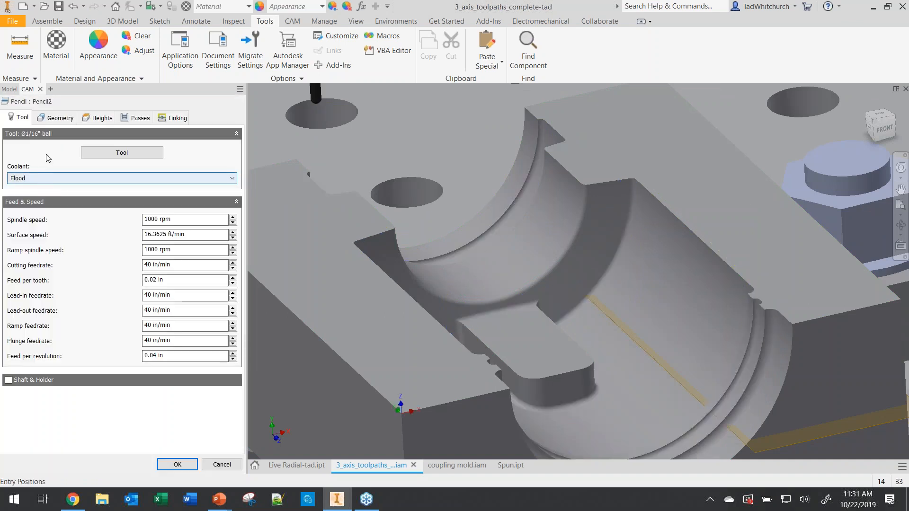
left_click(54, 120)
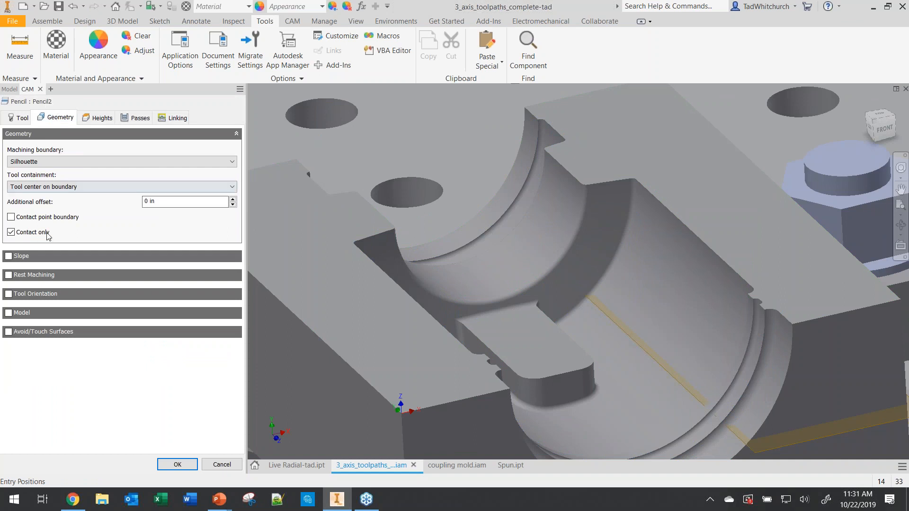
left_click(9, 333)
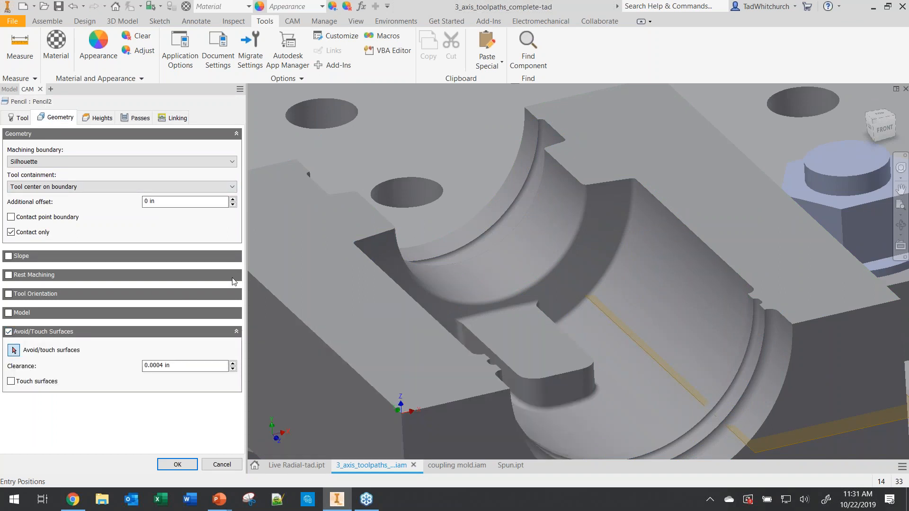
left_click(322, 245)
left_click(635, 161)
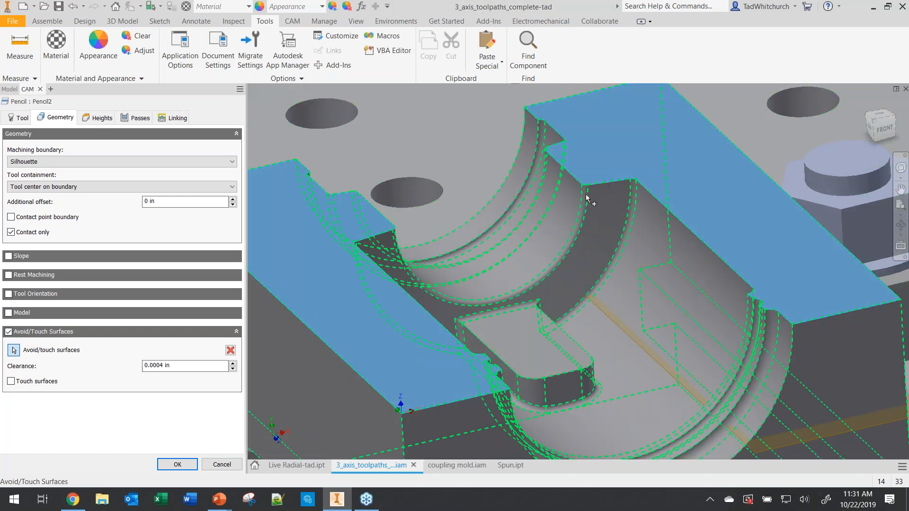
left_click(169, 465)
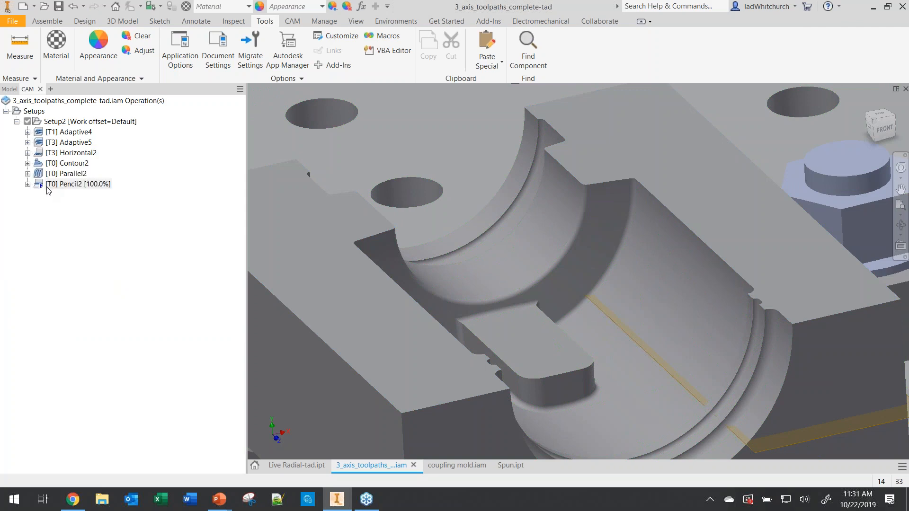
left_click(48, 186)
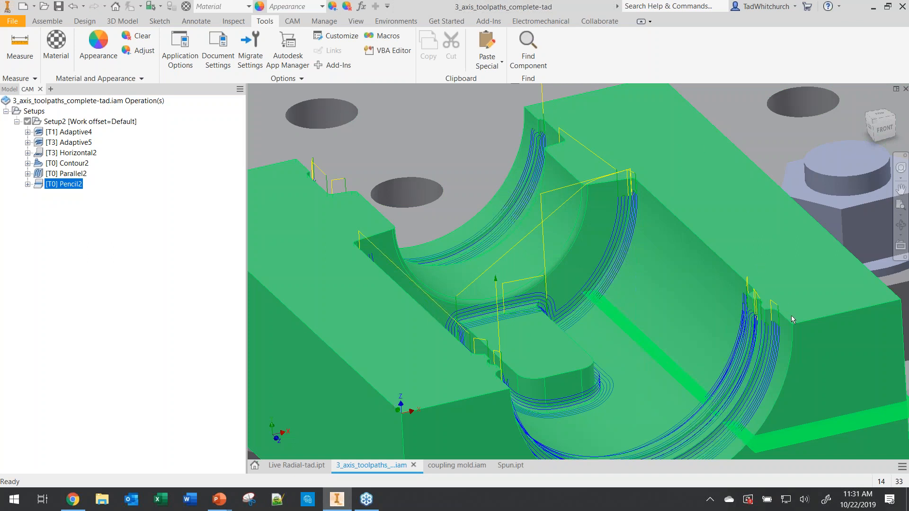
Step: Examine the trimmed Pencil2 passes around the grooves at the bore's open end from several angles
mouse_move(694, 295)
middle_mouse_down()
mouse_move(640, 256)
mouse_move(591, 242)
middle_mouse_up()
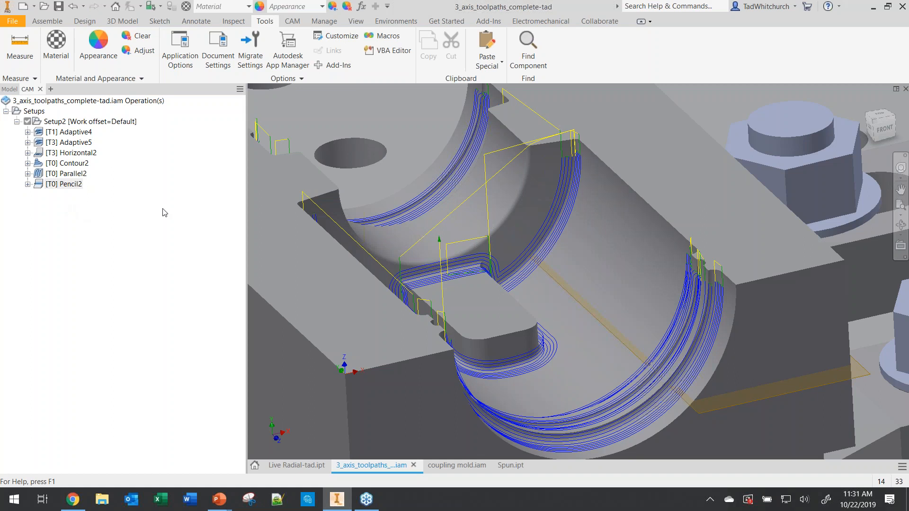
middle_click_drag(650, 302, 423, 398, "shift")
scroll(462, 284, "down", 2)
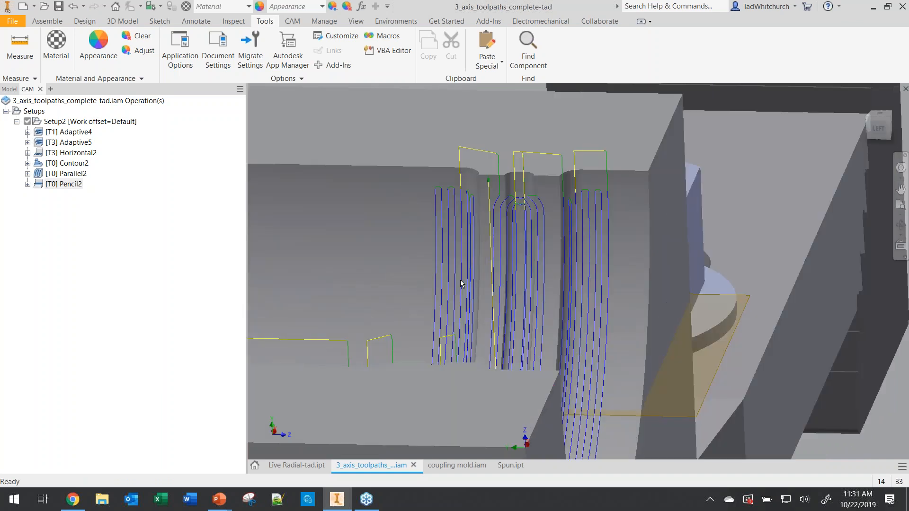
middle_click_drag(491, 280, 492, 286)
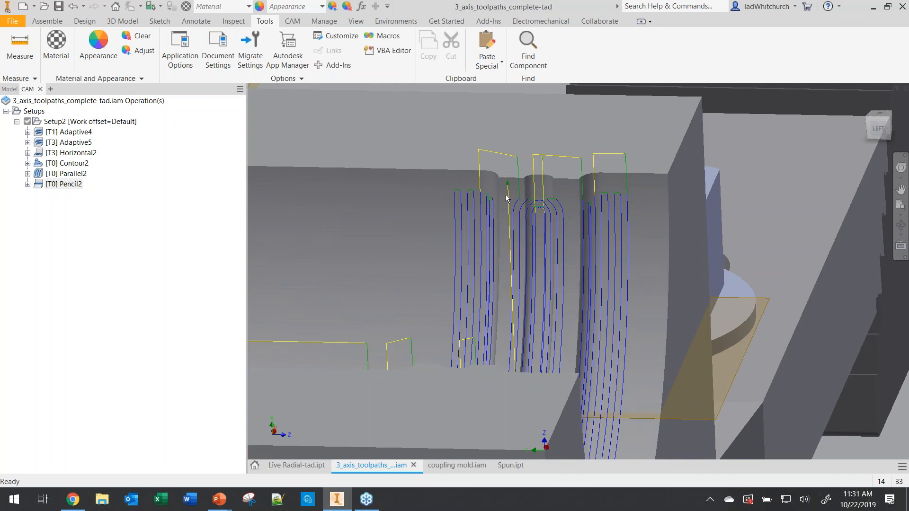
mouse_move(508, 198)
key("F4")
left_click_drag(451, 290, 431, 287)
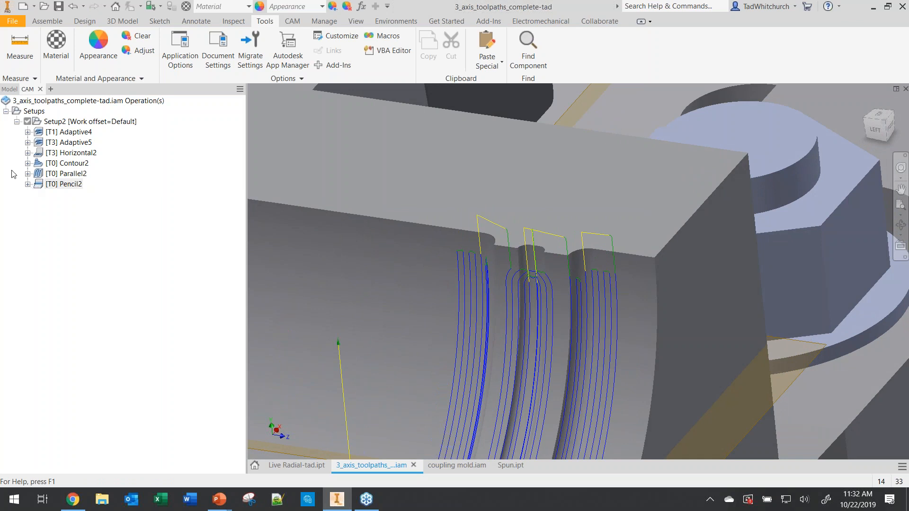
Step: Reopen Pencil2 for editing and show its Avoid/Touch Surfaces settings, with the grooves at the bore's end in close view
left_click(42, 189)
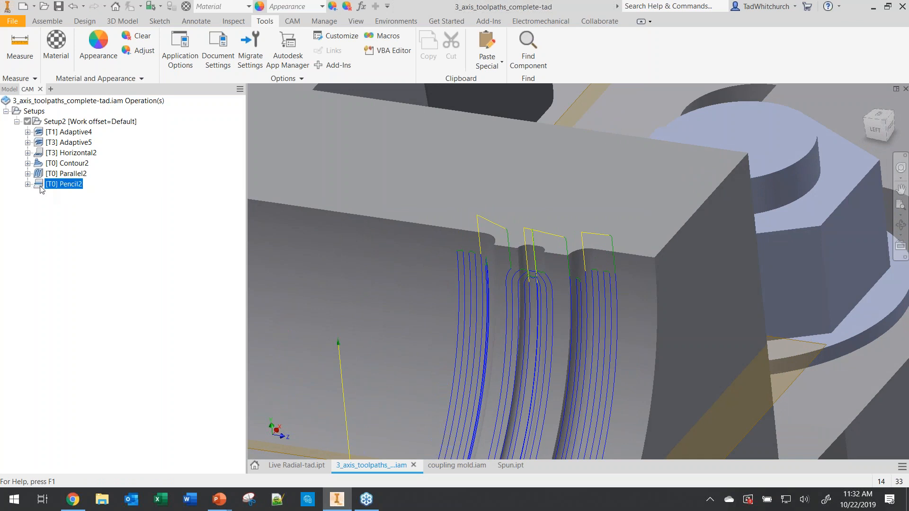
double_click(41, 186)
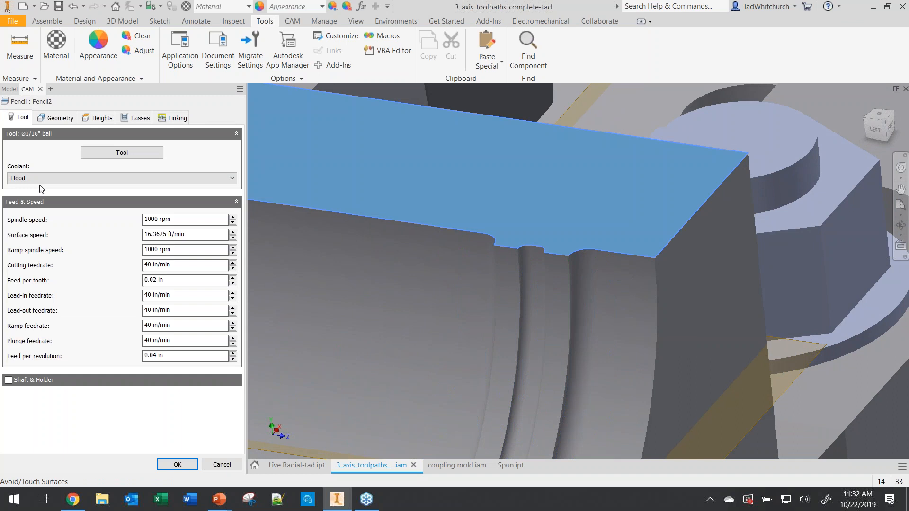
scroll(411, 251, "down", 5)
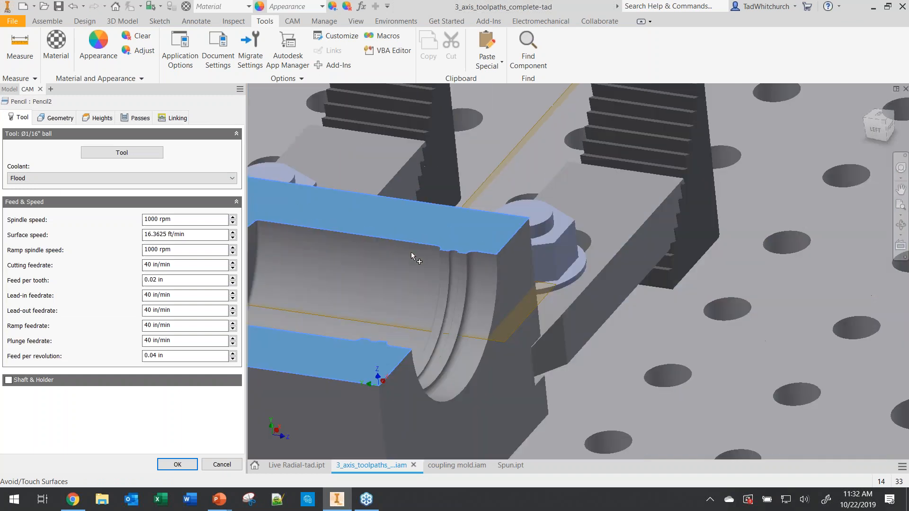
scroll(402, 258, "up", 2)
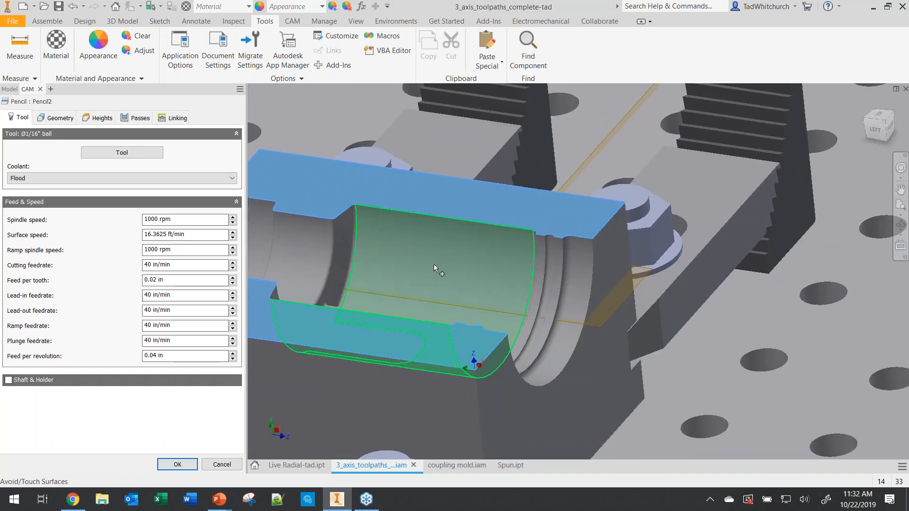
scroll(520, 263, "up", 5)
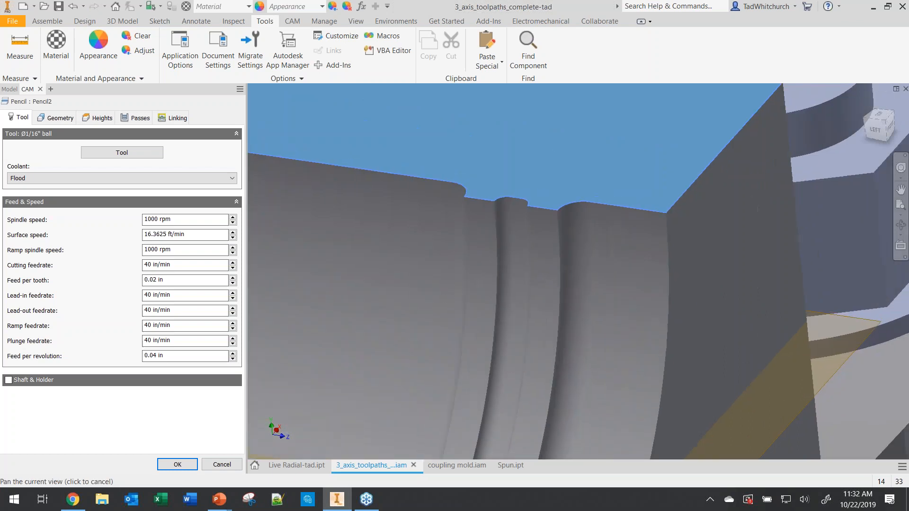
left_click(54, 118)
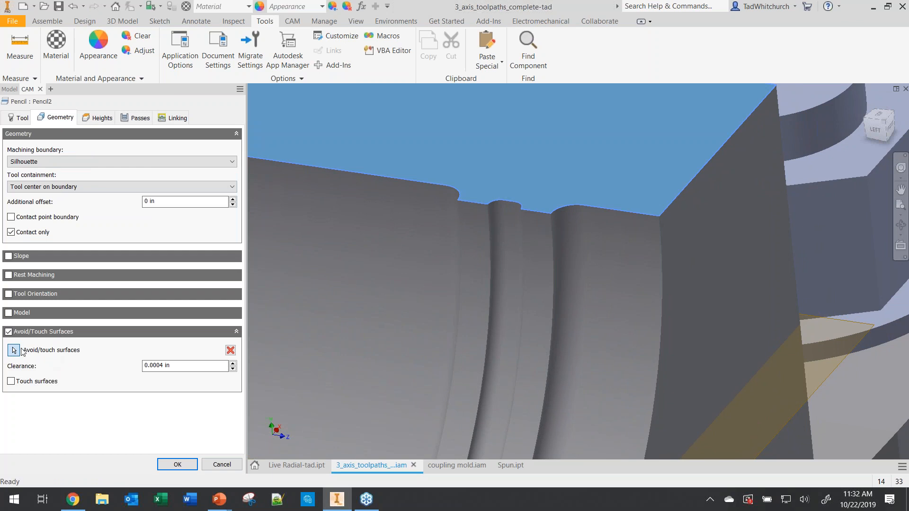
Step: Add the faces of the narrow middle groove near the bore's end as avoid surfaces, regenerate Pencil2 and display its toolpath
left_click(498, 212)
left_click(510, 213)
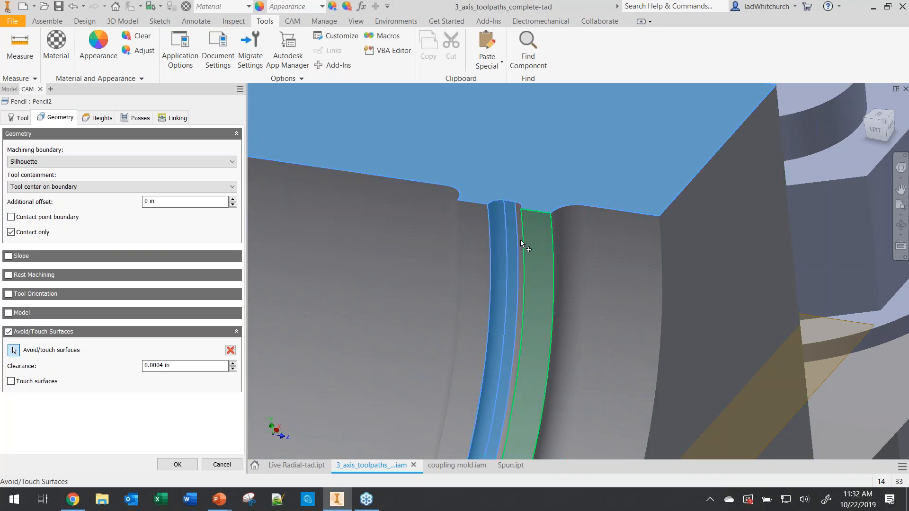
middle_click_drag(505, 252, 532, 235, "shift")
left_click(482, 145)
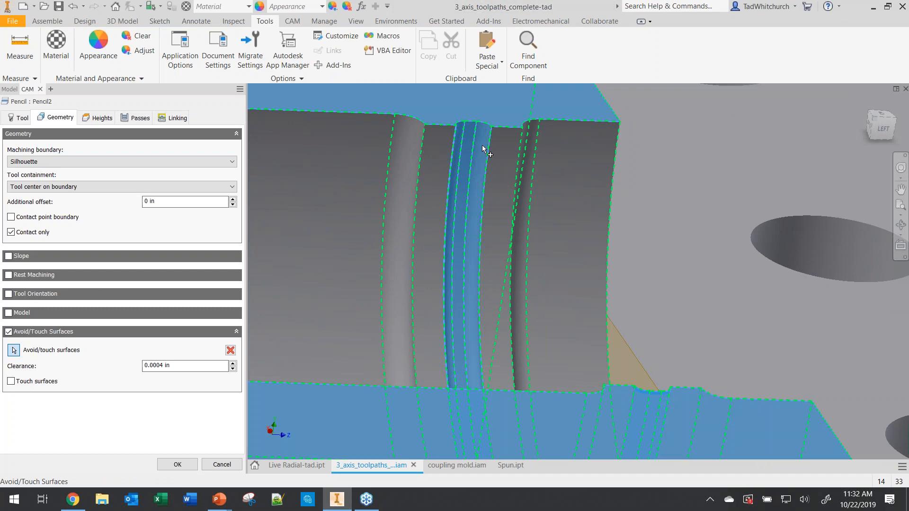
middle_click_drag(435, 275, 504, 265, "shift")
scroll(549, 254, "down", 4)
left_click(177, 465)
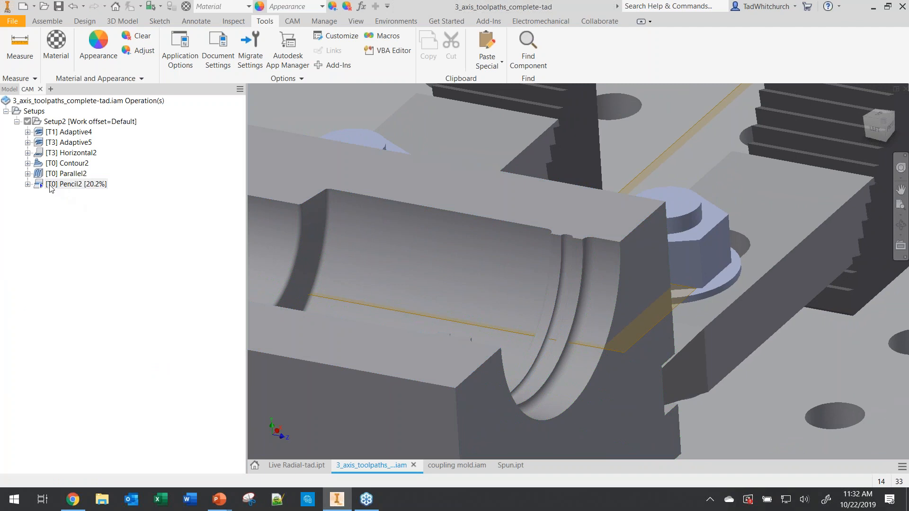
left_click(52, 185)
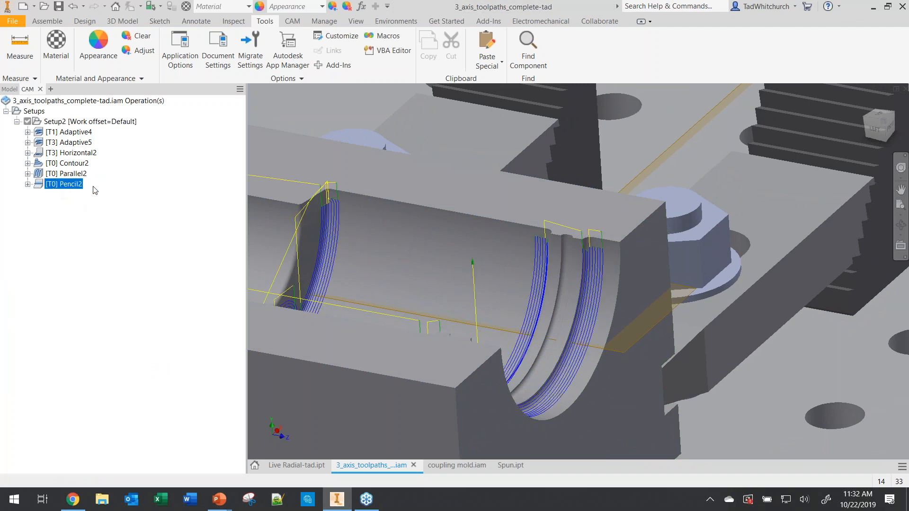
Step: Examine the regenerated Pencil2 toolpath along the bore and around the avoided groove
mouse_move(425, 266)
middle_mouse_down()
mouse_move(561, 233)
mouse_move(592, 236)
mouse_move(579, 246)
middle_mouse_up()
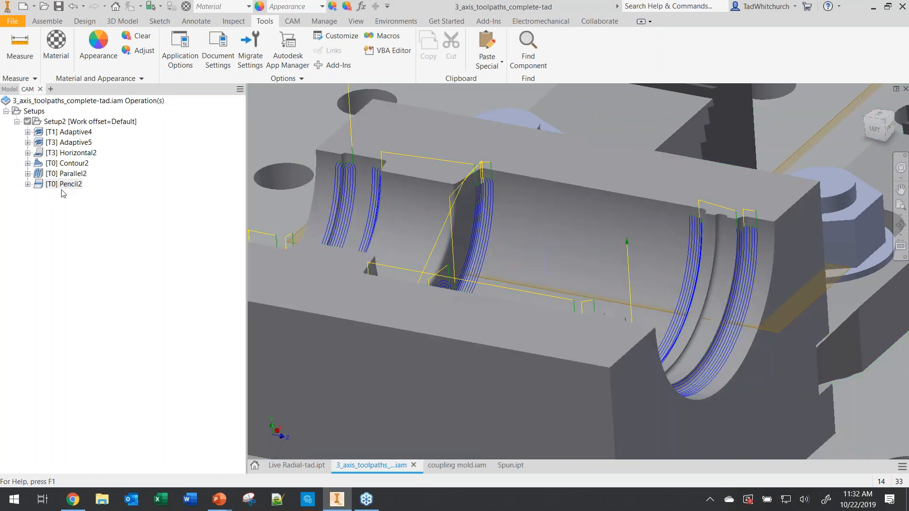
middle_click_drag(697, 255, 488, 252)
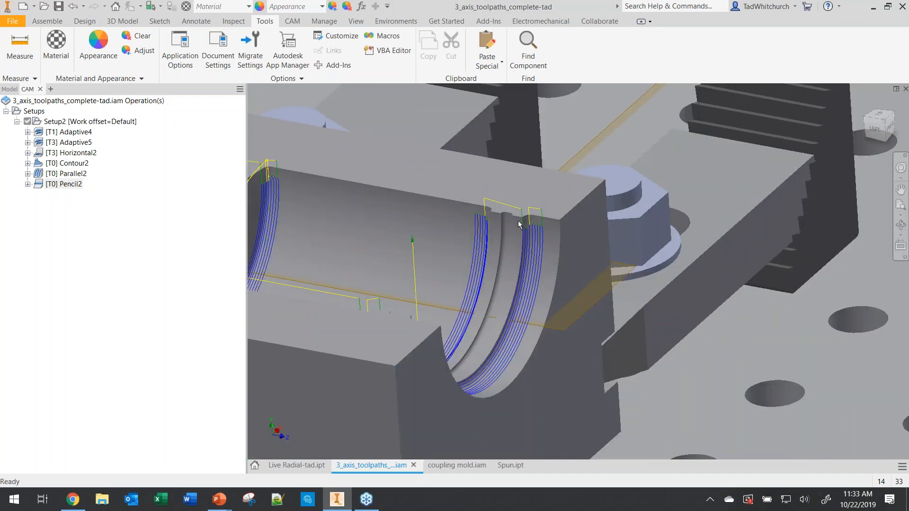
scroll(517, 222, "down", 3)
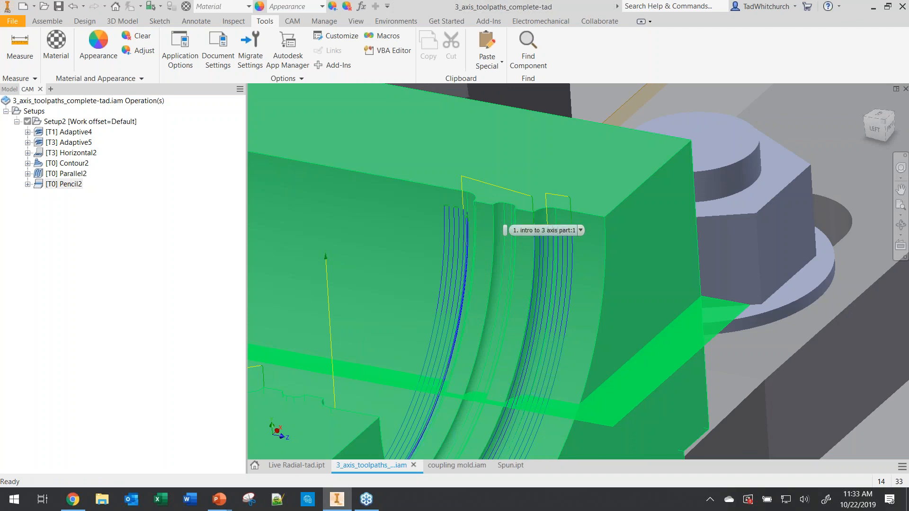
left_click(105, 243)
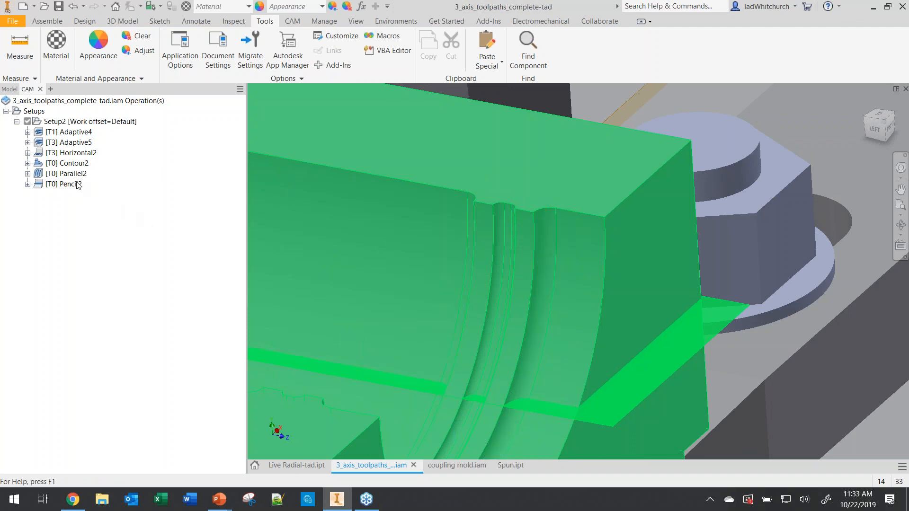
Step: Duplicate the Pencil2 operation and rename the copy O-ring
left_click(54, 184)
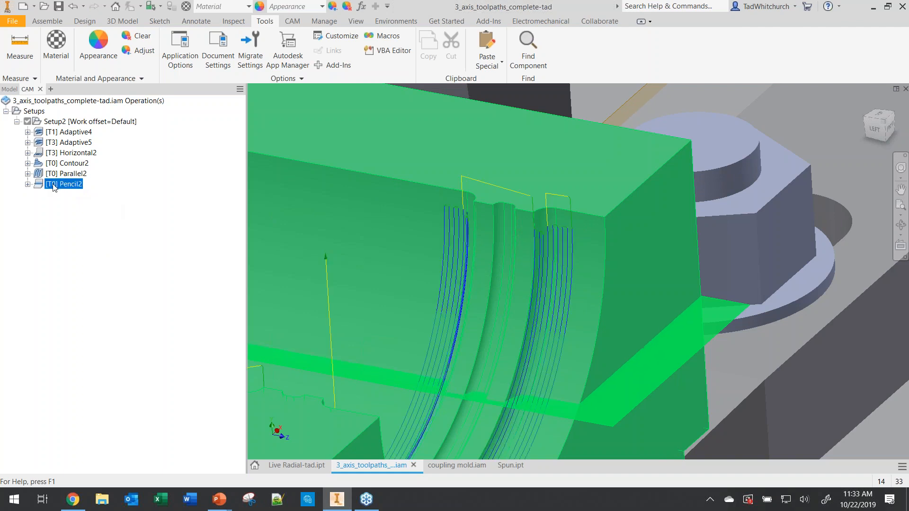
right_click(54, 187)
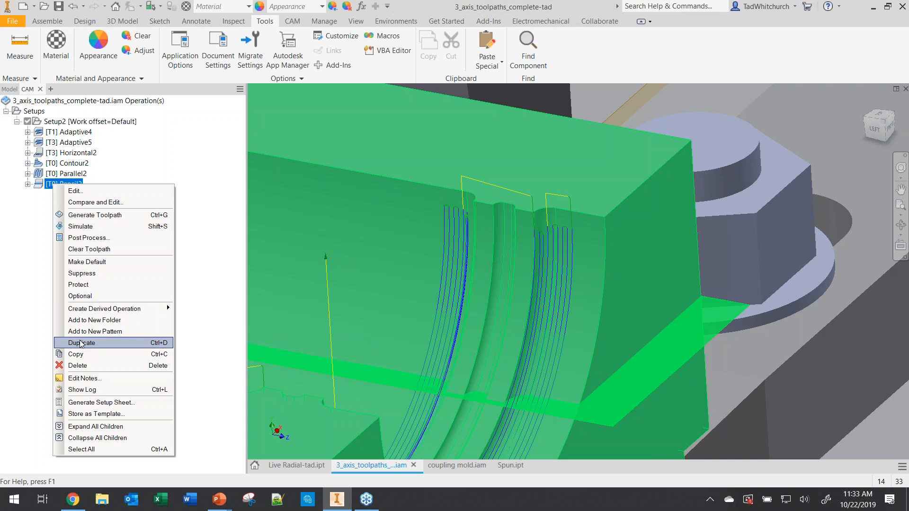
left_click(80, 343)
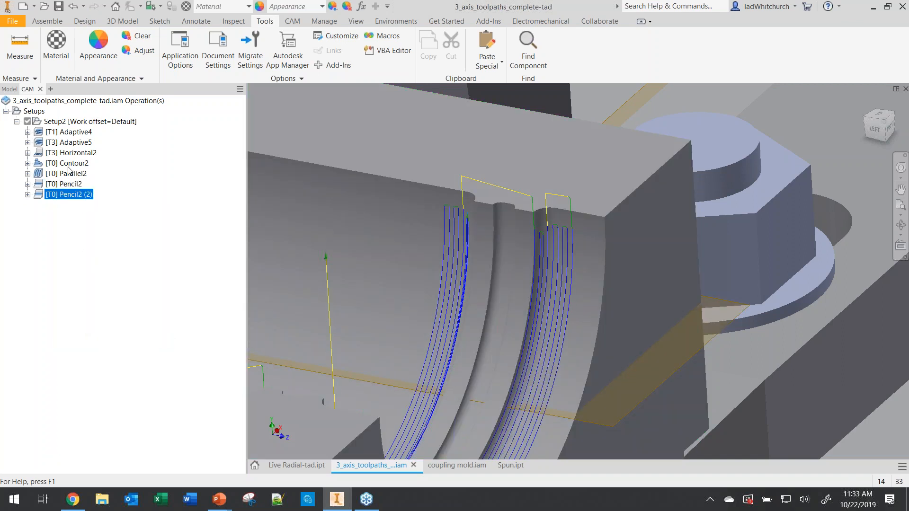
left_click(74, 195)
double_click(74, 195)
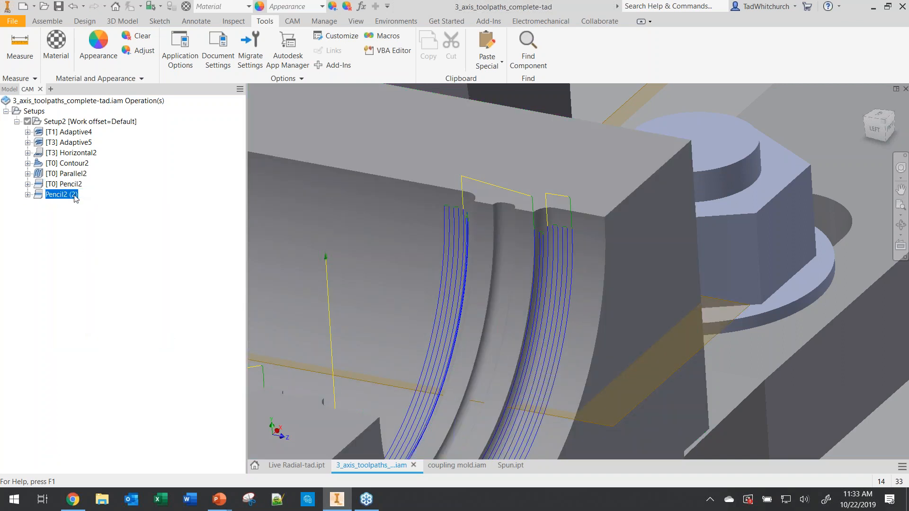
type("O-ring")
left_click(82, 228)
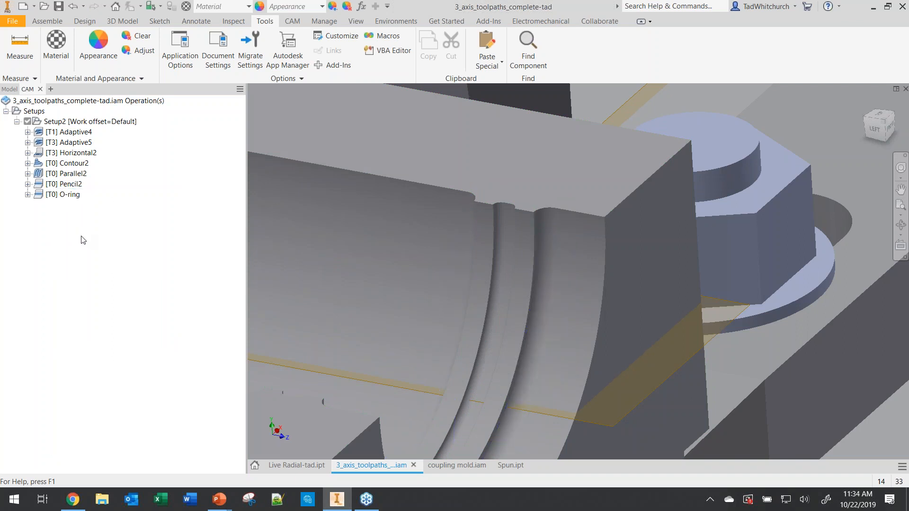
Step: Display the O-ring operation's copied toolpath and examine it along the bore and around the end grooves
left_click(64, 195)
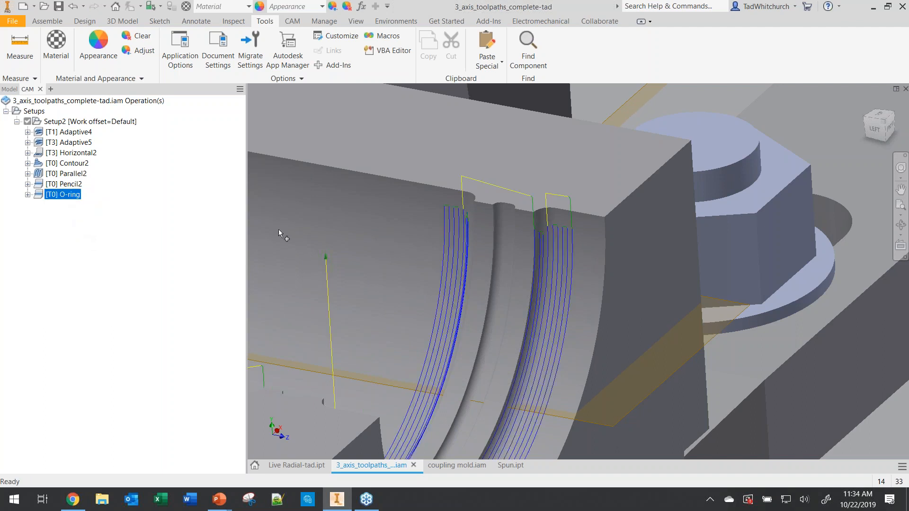
scroll(313, 258, "down", 5)
scroll(521, 251, "down", 3)
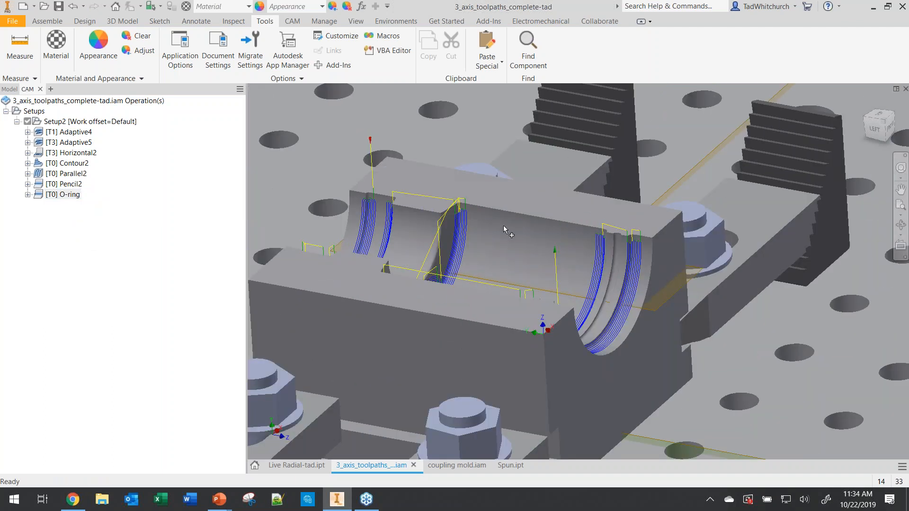
scroll(434, 234, "up", 5)
middle_click_drag(434, 235, 524, 196)
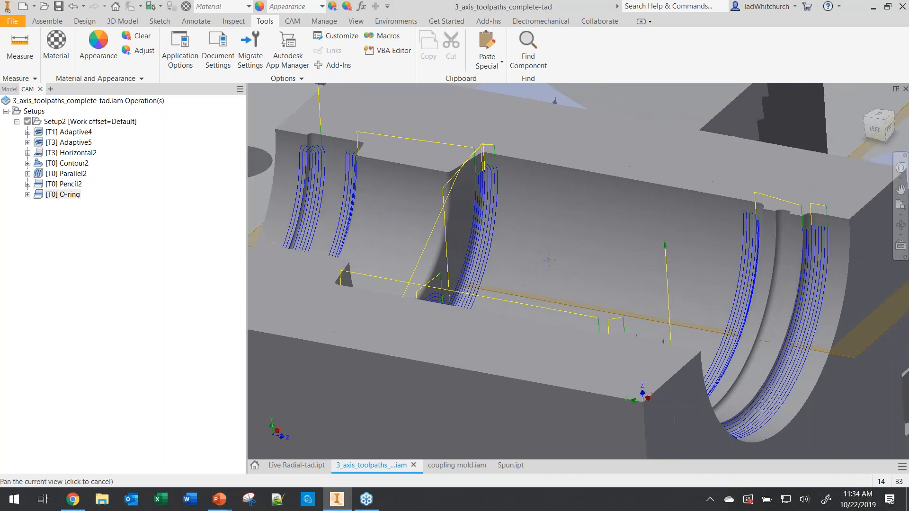
scroll(567, 195, "down", 5)
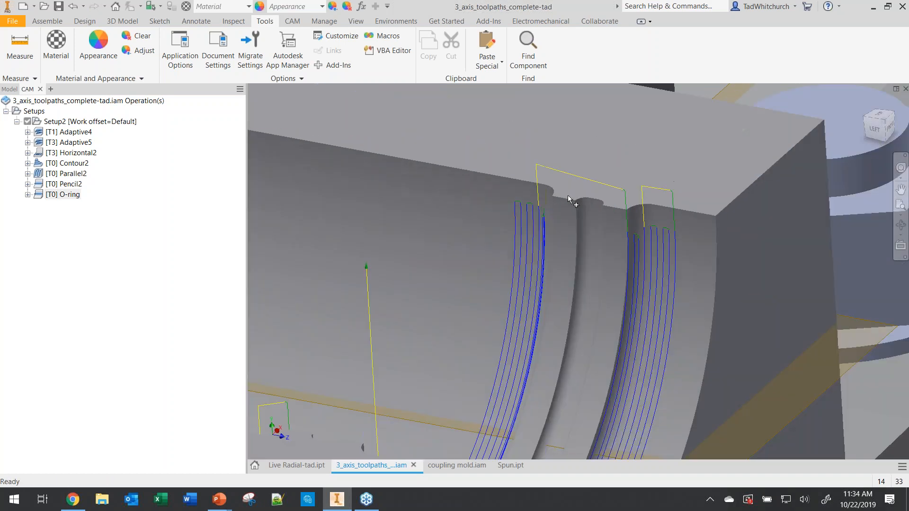
middle_click_drag(575, 234, 428, 241)
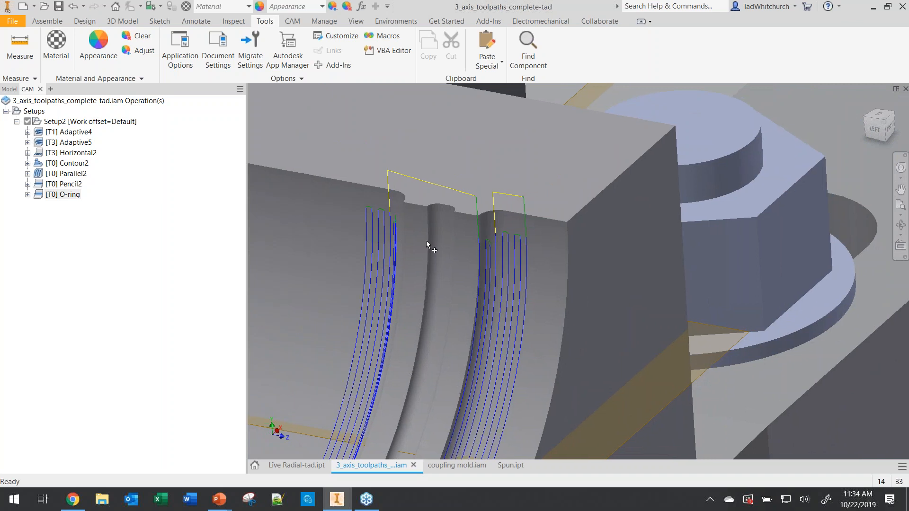
Step: Edit the O-ring operation and clear its inherited avoid surfaces, keeping Avoid/Touch Surfaces enabled
left_click(47, 194)
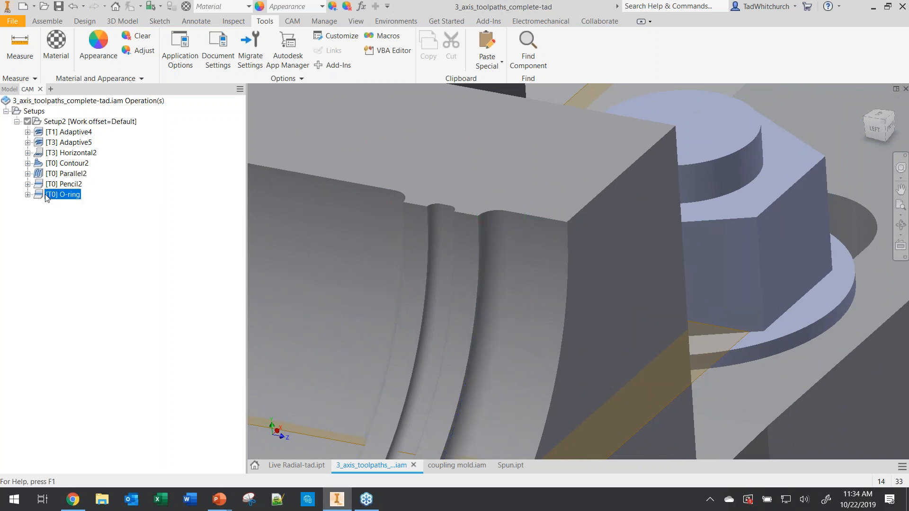
double_click(46, 196)
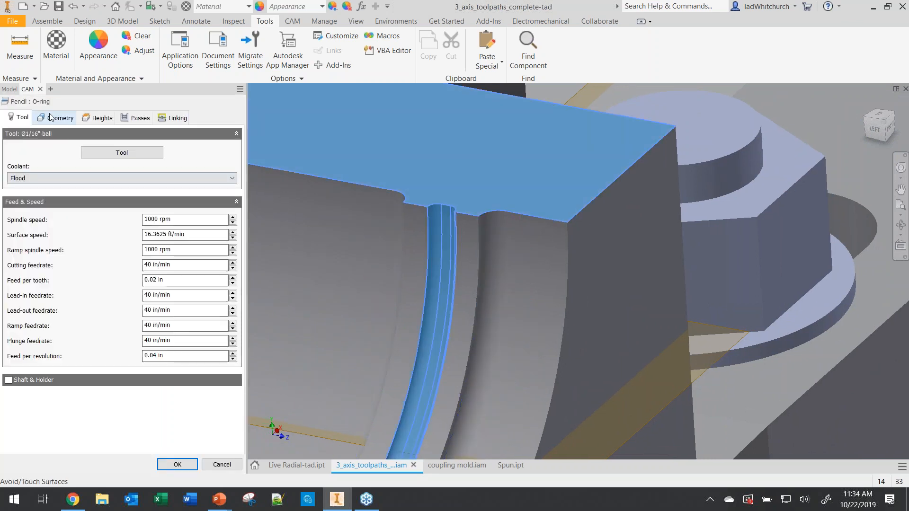
left_click(66, 119)
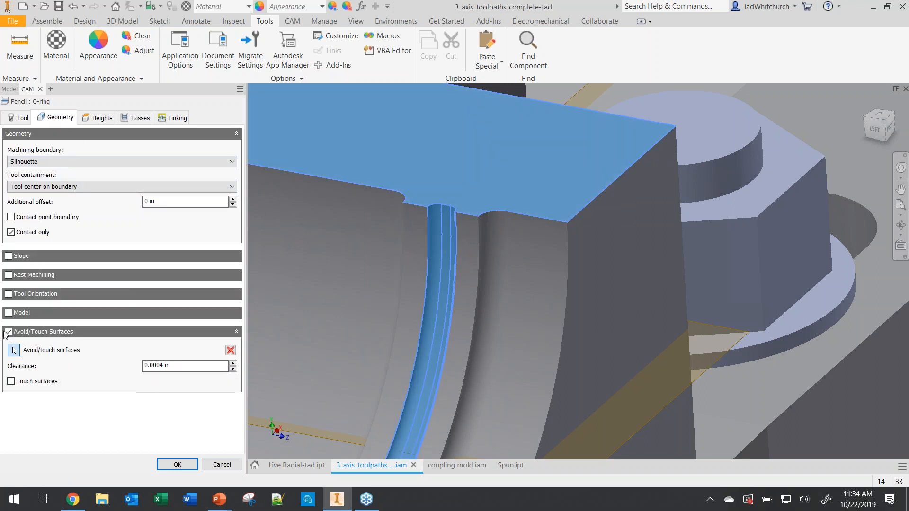
left_click(230, 350)
scroll(382, 308, "down", 5)
middle_click_drag(374, 309, 601, 310)
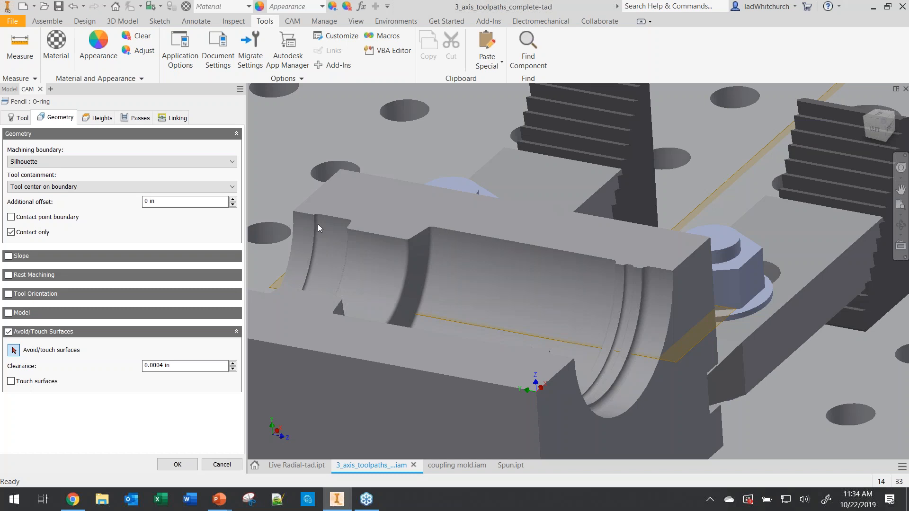
left_click(8, 332)
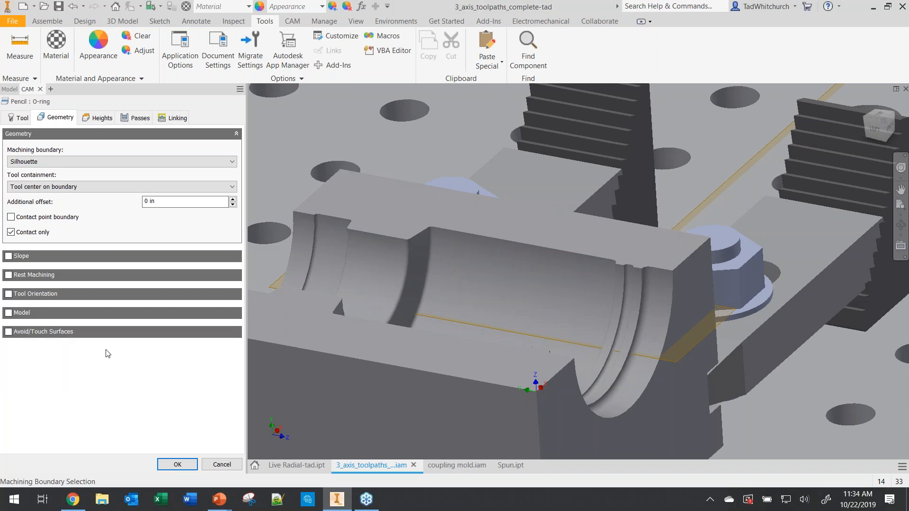
left_click(9, 332)
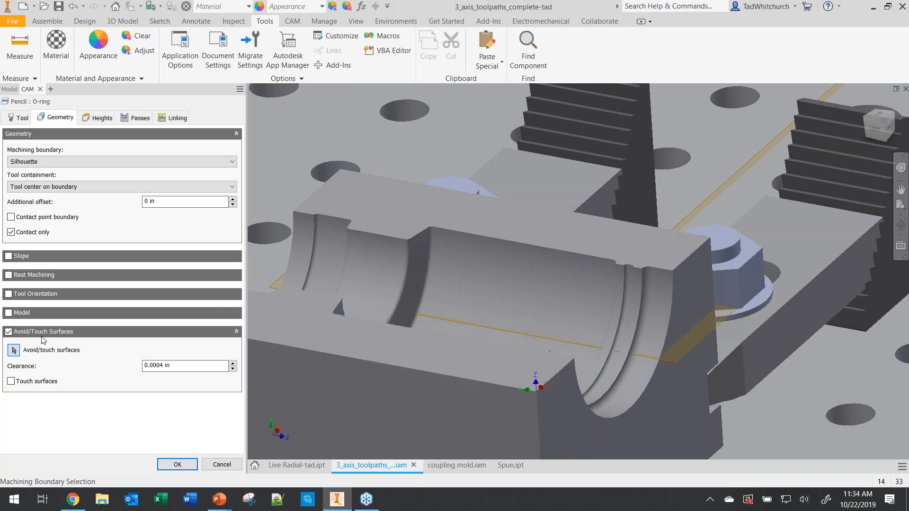
Step: Enable Touch surfaces for the O-ring operation and select the faces of the narrow middle groove near the bore's open end
mouse_move(38, 389)
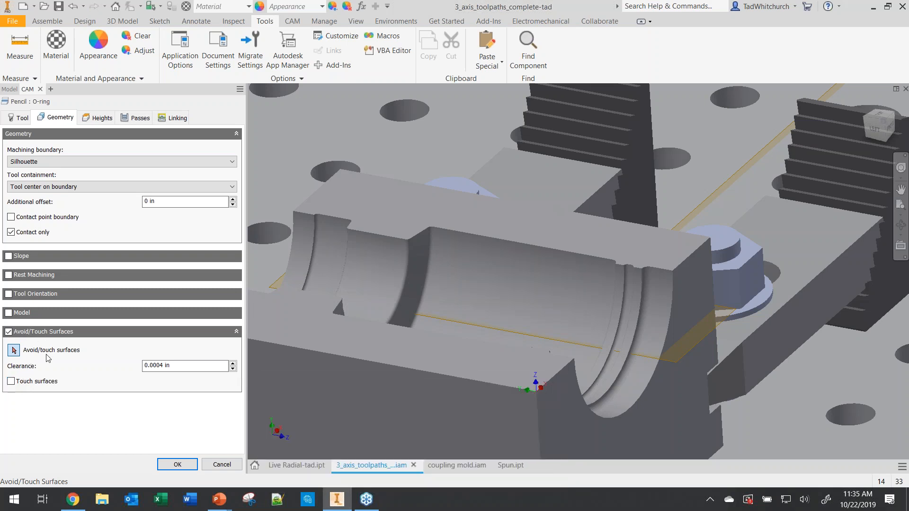
left_click(11, 382)
left_click(12, 353)
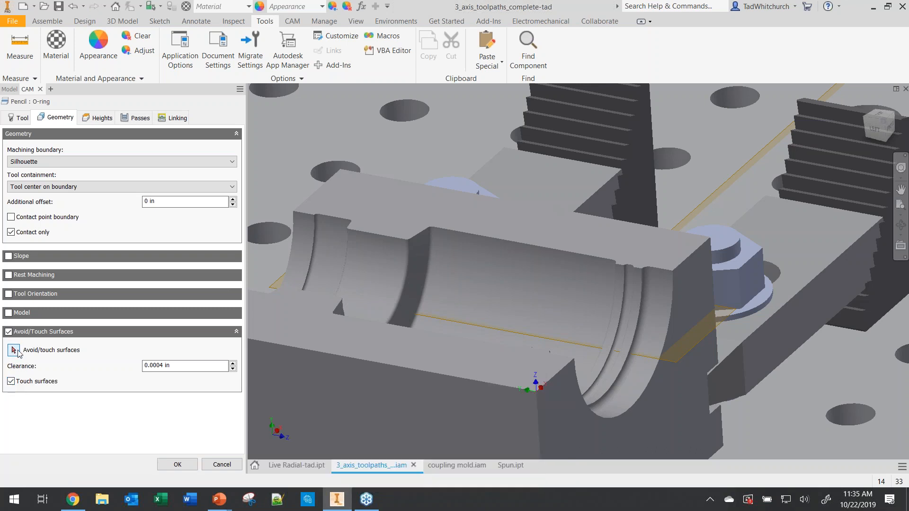
left_click(14, 351)
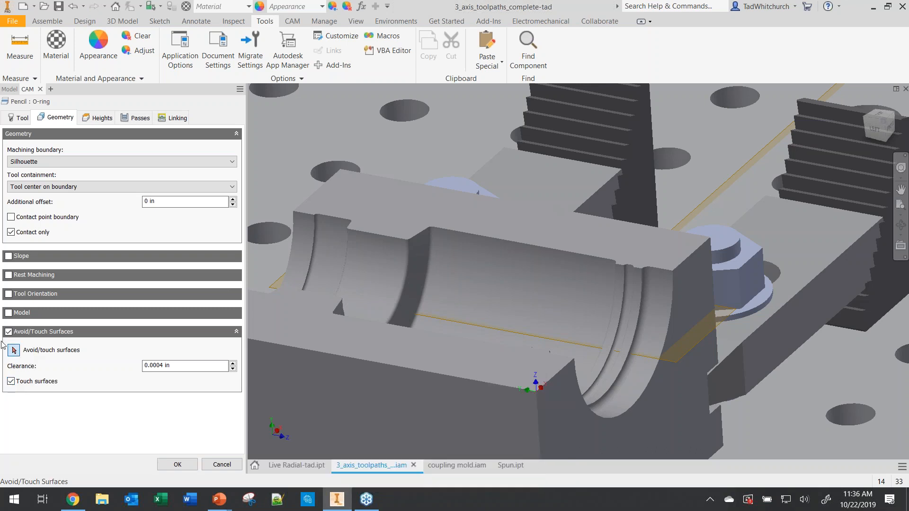
scroll(627, 283, "up", 5)
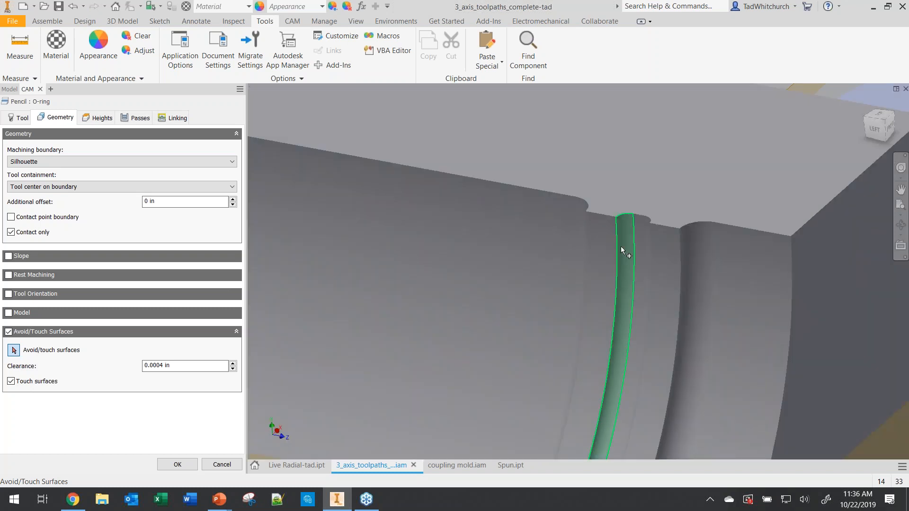
left_click(614, 251)
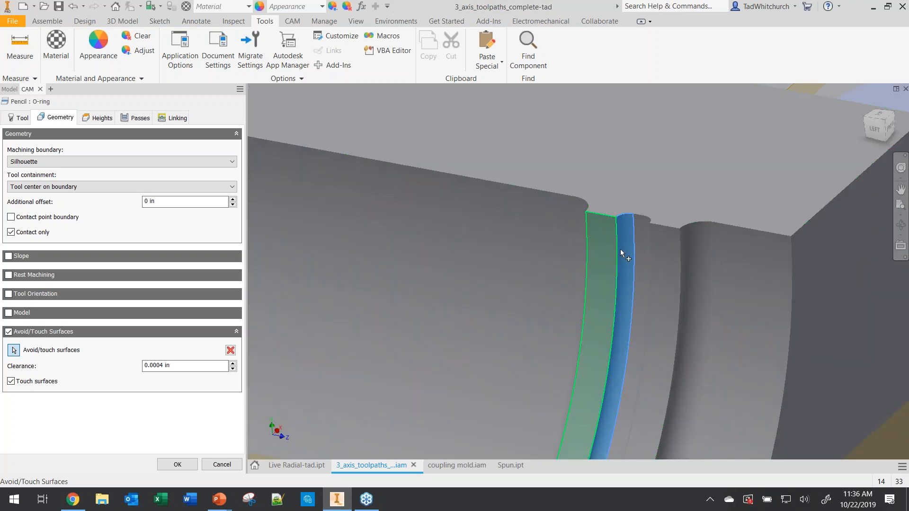
left_click(645, 225)
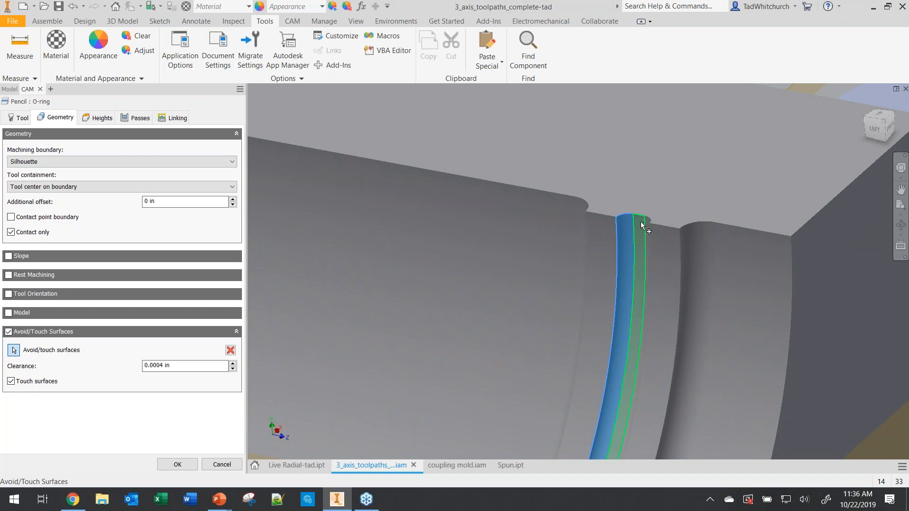
middle_click_drag(603, 268, 645, 263, "shift")
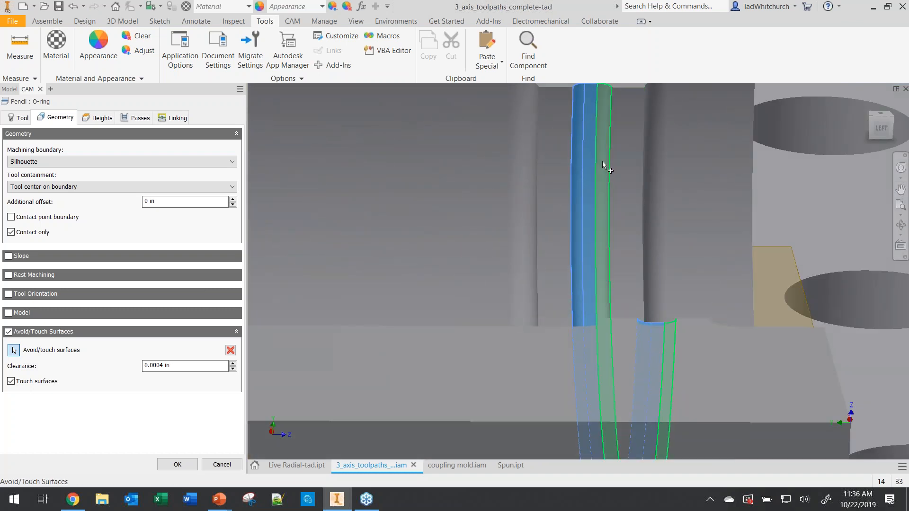
middle_click_drag(556, 259, 331, 267, "shift")
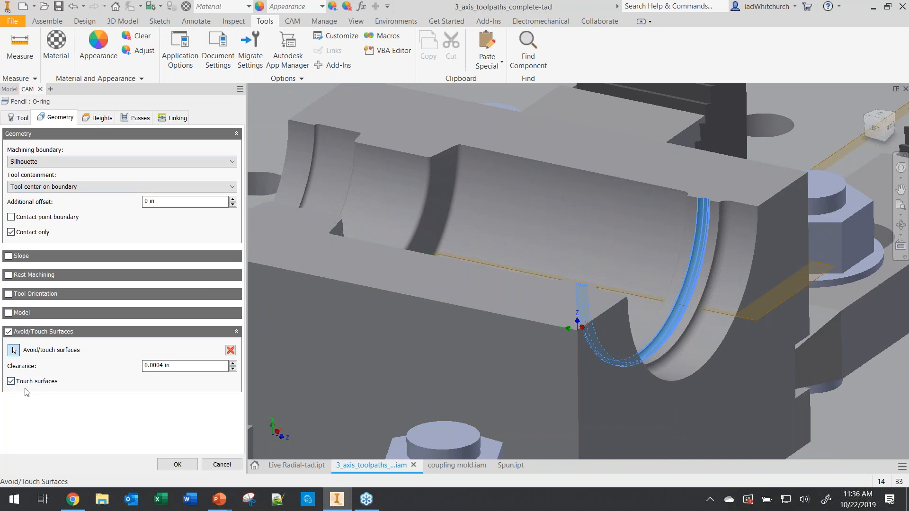
Step: Accept the touch surface settings to regenerate the O-ring operation, and display its toolpath in the groove
mouse_move(61, 391)
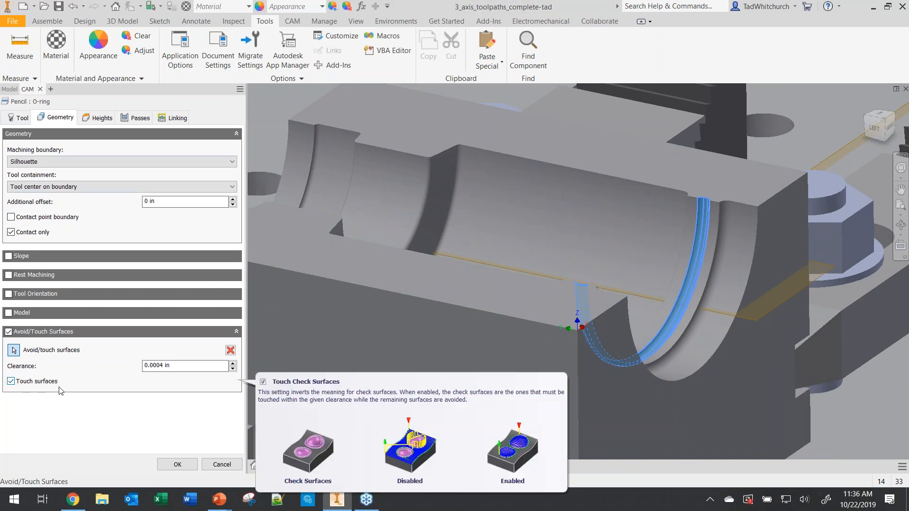
left_click(178, 465)
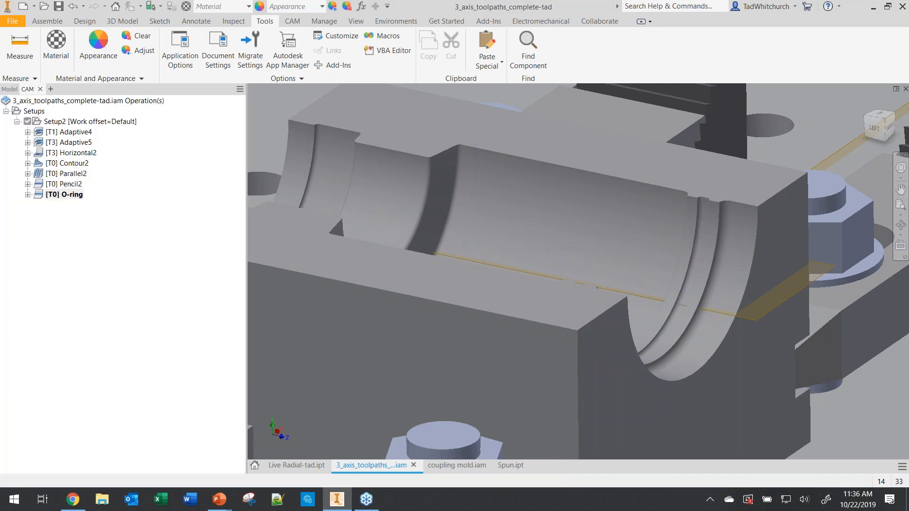
left_click(42, 199)
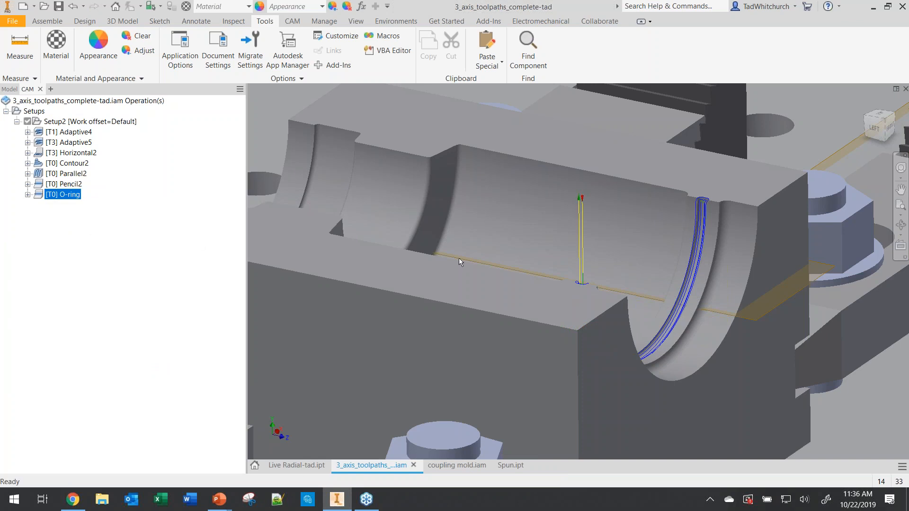
scroll(459, 266, "down", 3)
mouse_move(517, 303)
middle_mouse_down("shift")
mouse_move(466, 283)
mouse_move(490, 305)
mouse_move(506, 299)
middle_mouse_up("shift")
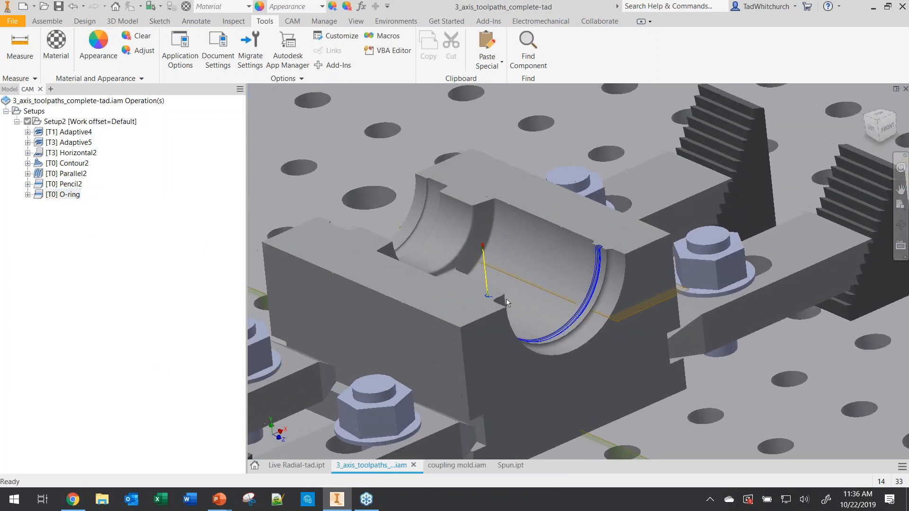
scroll(506, 299, "up", 3)
middle_click_drag(461, 275, 486, 312)
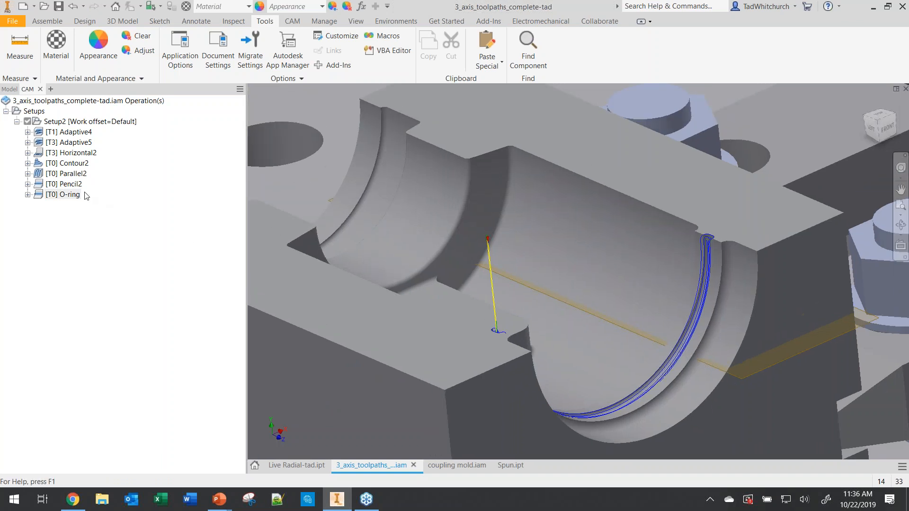
Step: Review the Pencil2 and Parallel2 toolpaths and Pencil2's avoid surface selection, leaving the settings as they are
left_click(69, 186)
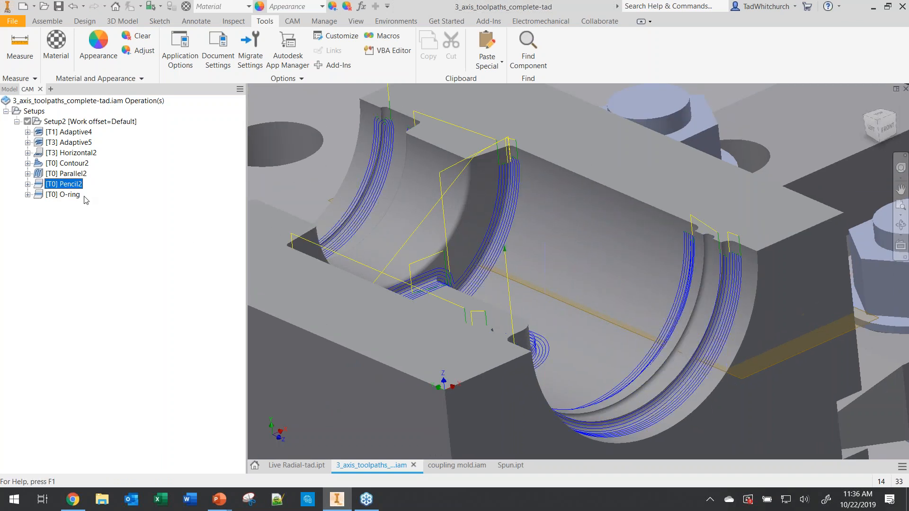
left_click(60, 175)
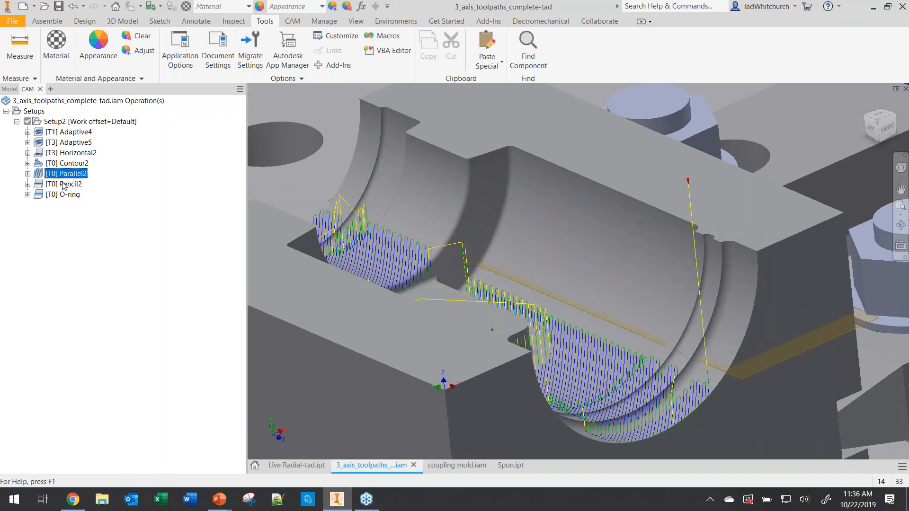
left_click(62, 184)
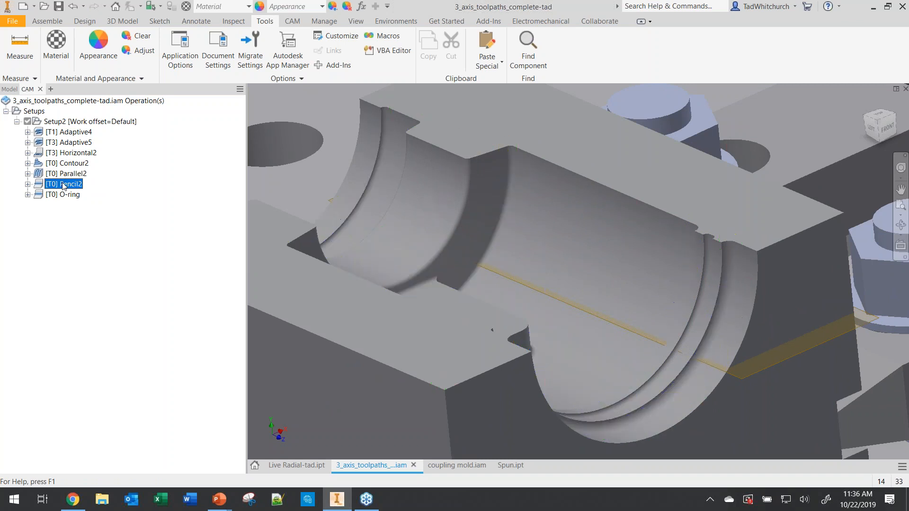
double_click(63, 184)
left_click(55, 117)
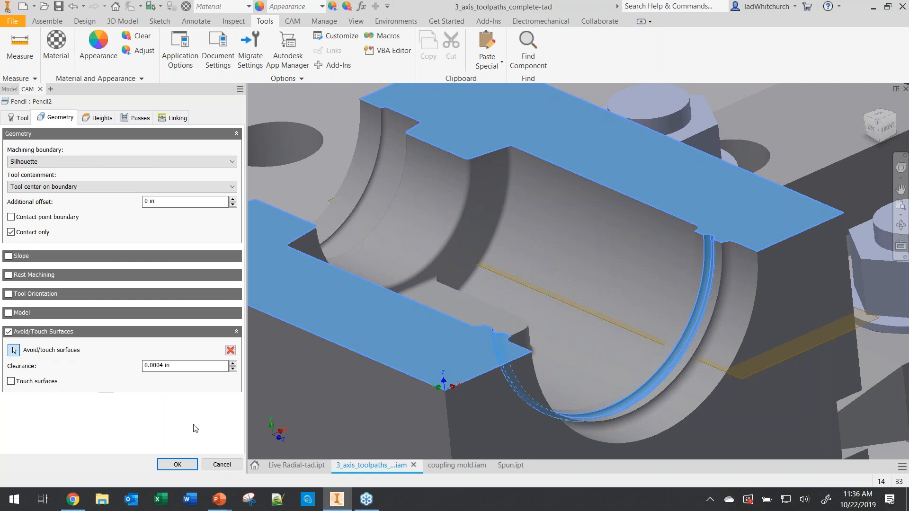
left_click(222, 465)
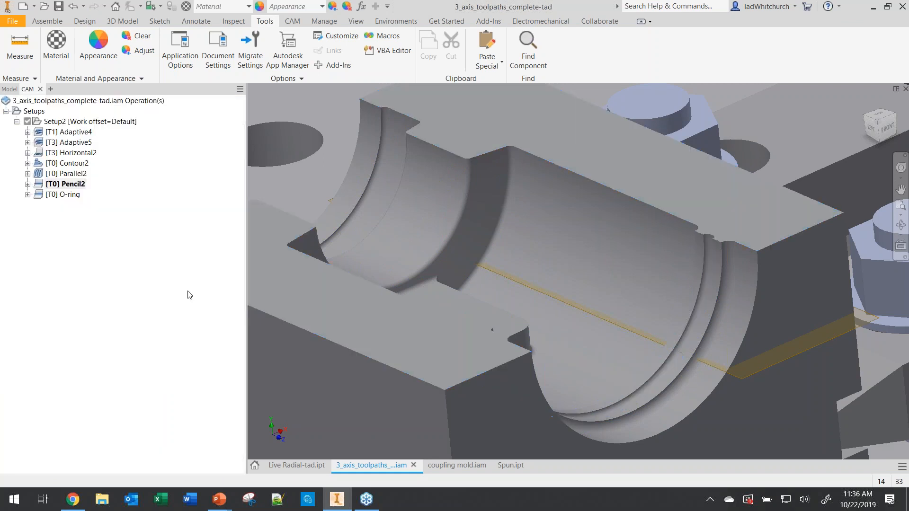
Step: Review the O-ring operation's Avoid/Touch Surfaces settings, including the Touch surfaces option and clearance, leaving them as they are
left_click(64, 195)
double_click(63, 195)
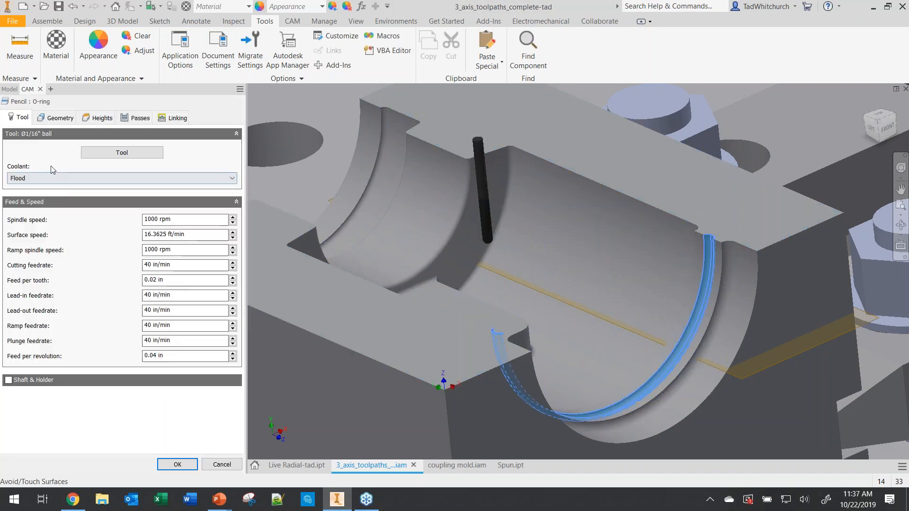
left_click(56, 118)
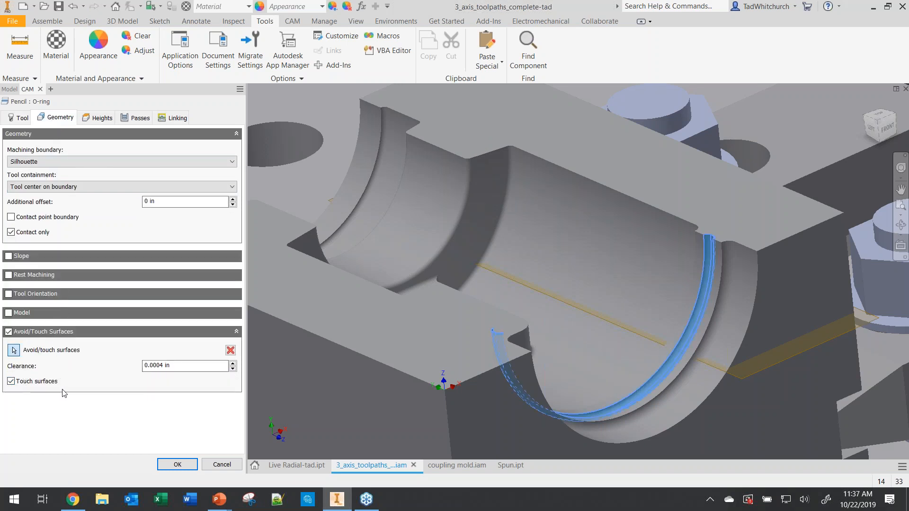
mouse_move(78, 390)
mouse_move(19, 335)
left_click(220, 465)
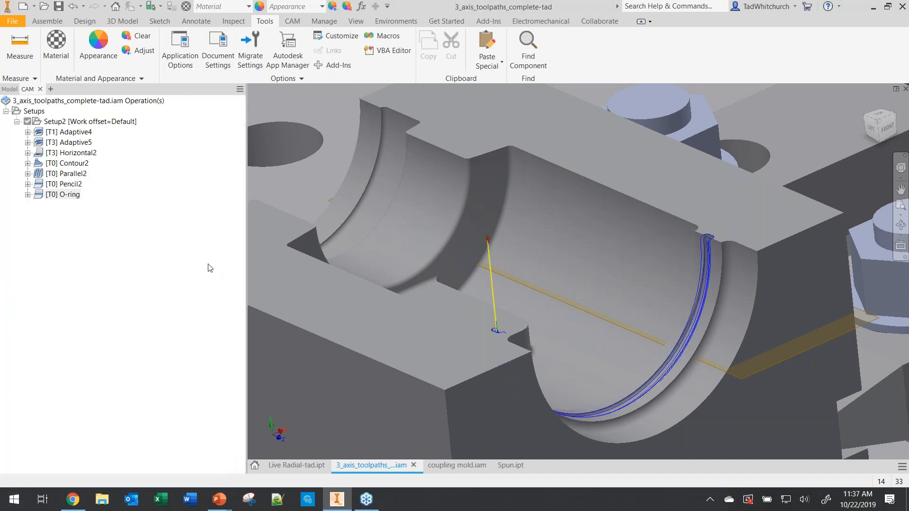
Step: Switch to the PowerPoint slide show and advance to the topic "Manipulating the Tool Orientation (turning & milling)"
key("alt+Tab")
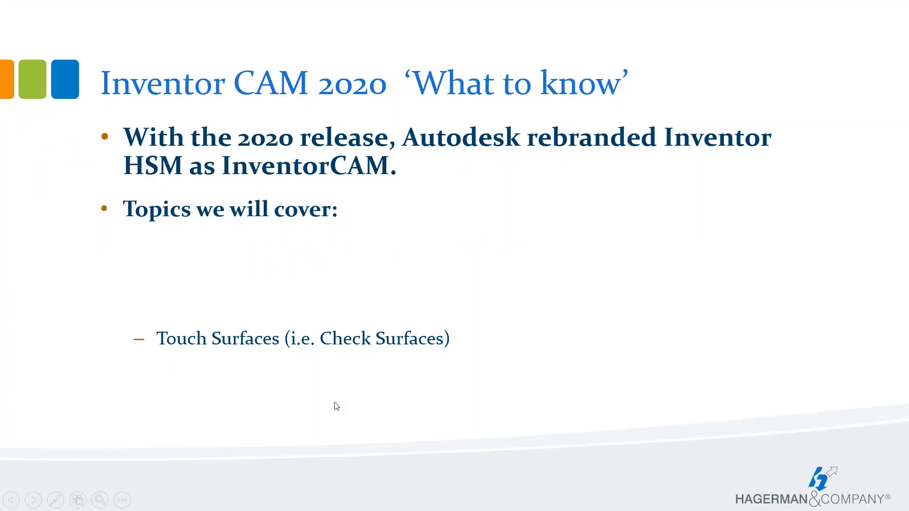
left_click(336, 407)
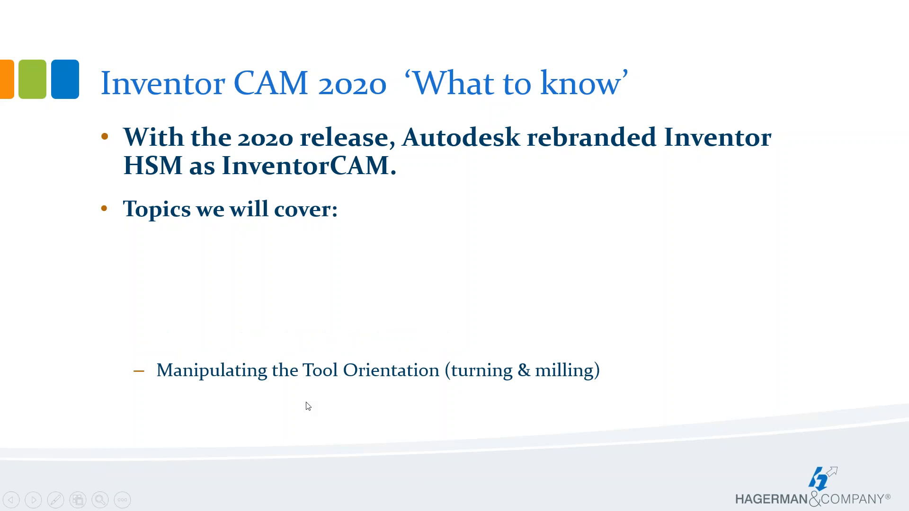
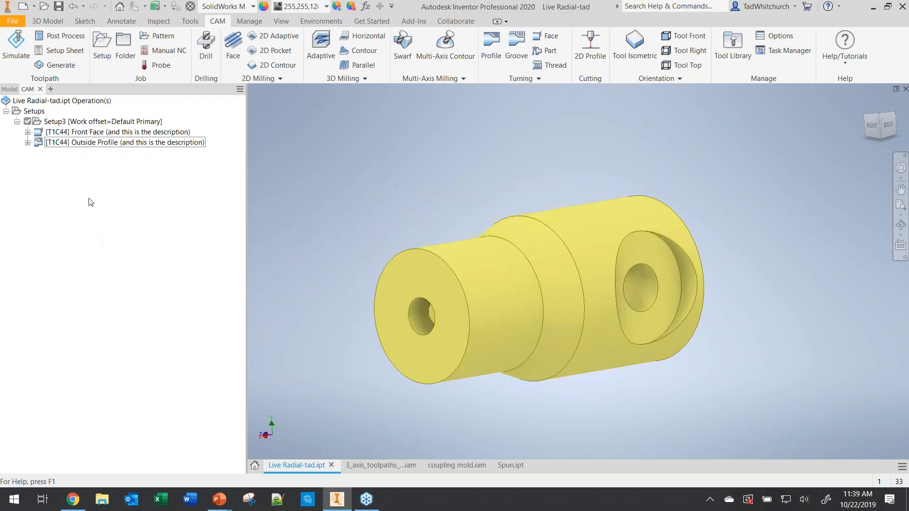
Step: Simulate all operations of Setup3 in Live Radial-tad.ipt with stock shown, speeding up playback, and close the simulation
left_click(70, 123)
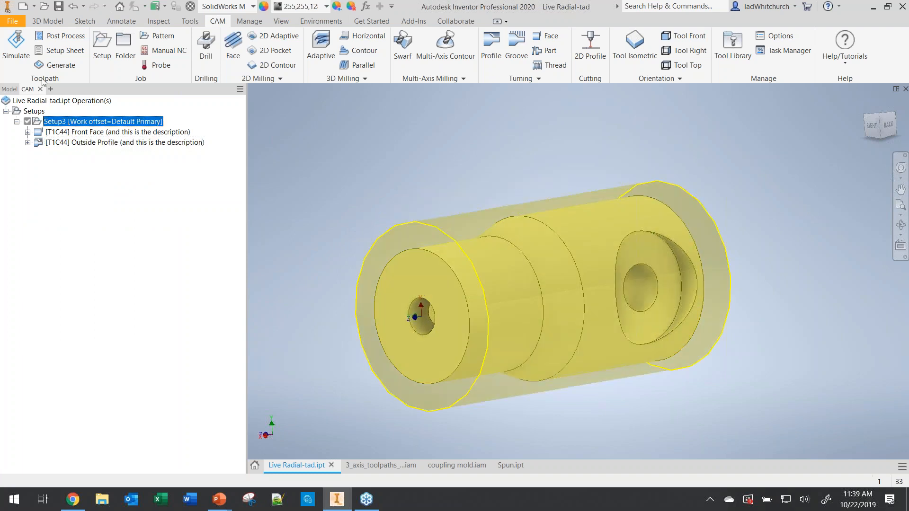
left_click(24, 53)
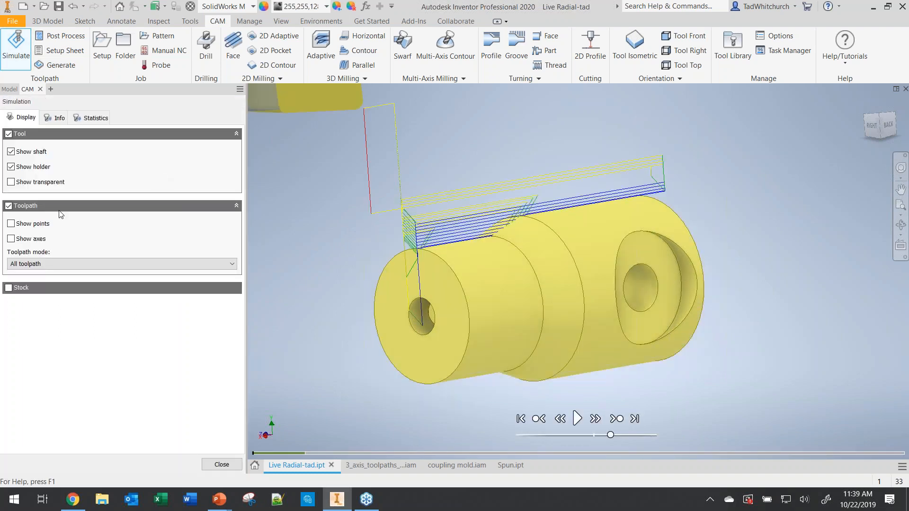
left_click(9, 207)
left_click(8, 207)
left_click(577, 418)
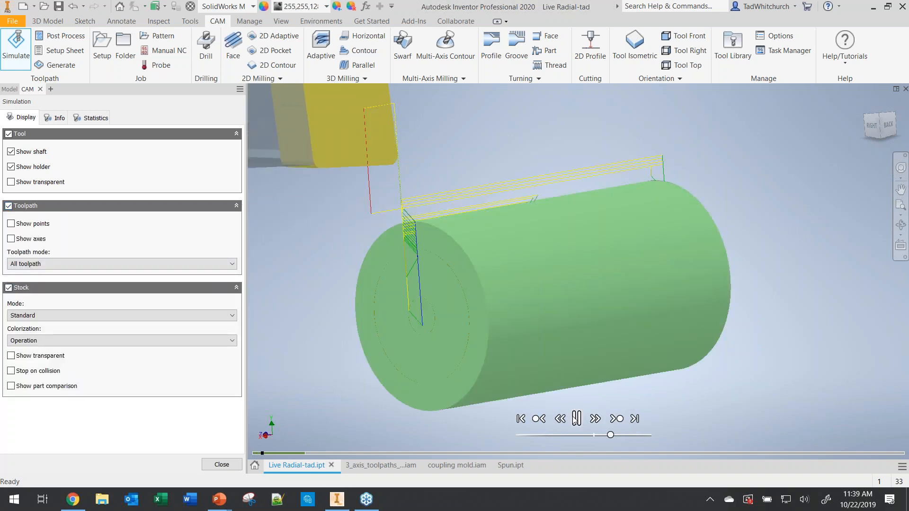
left_click_drag(627, 433, 637, 436)
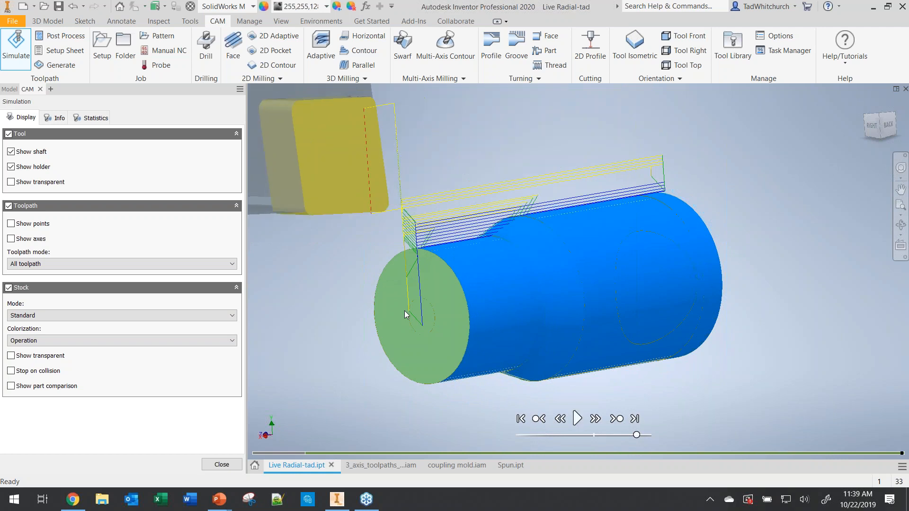
left_click(221, 464)
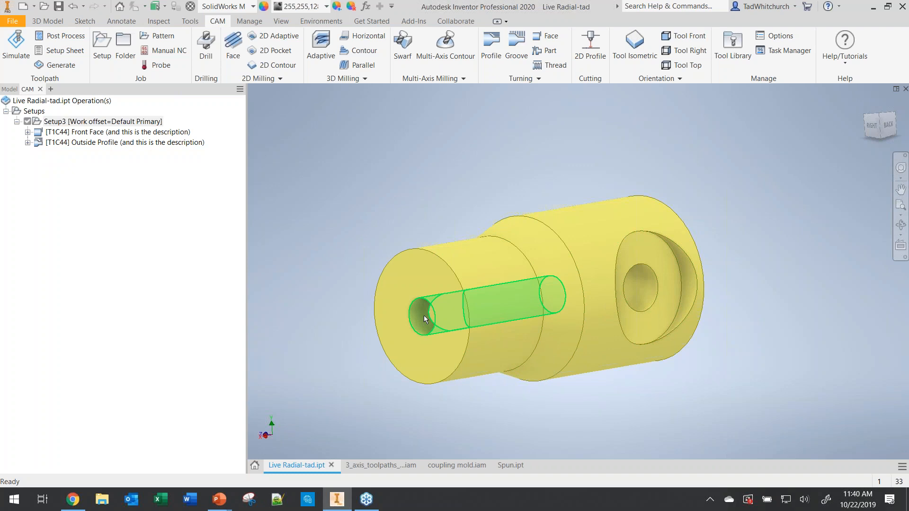
Step: Examine the part's front face and radial holes, and check Setup3's stock and coordinate system at the center hole
middle_click_drag(424, 315, 542, 296, "shift")
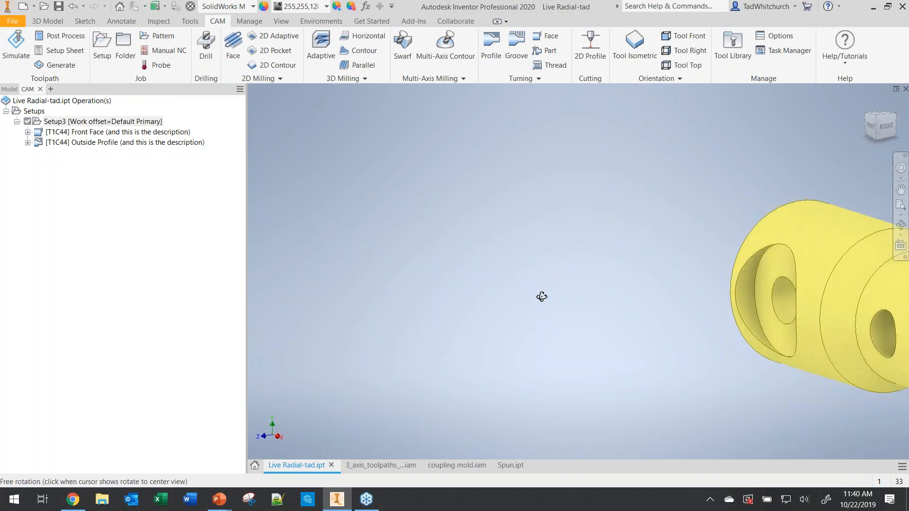
middle_click_drag(711, 292, 337, 255)
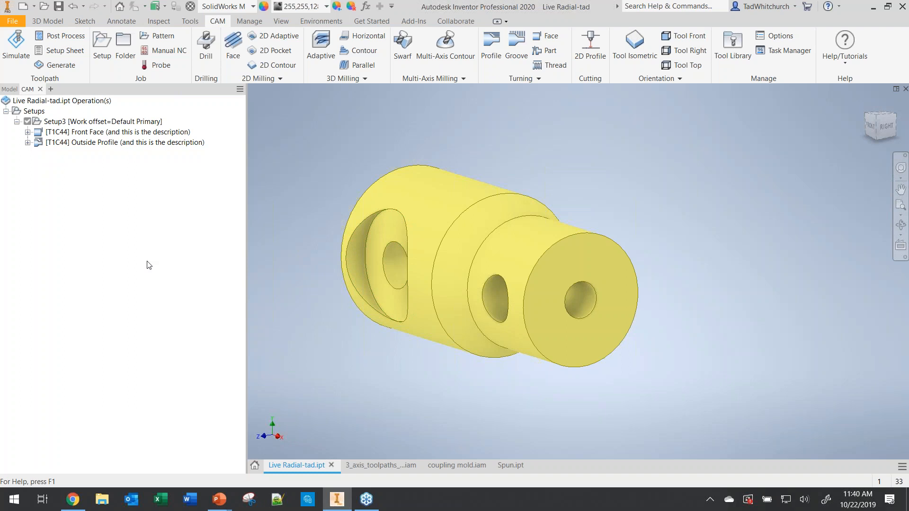
left_click(57, 122)
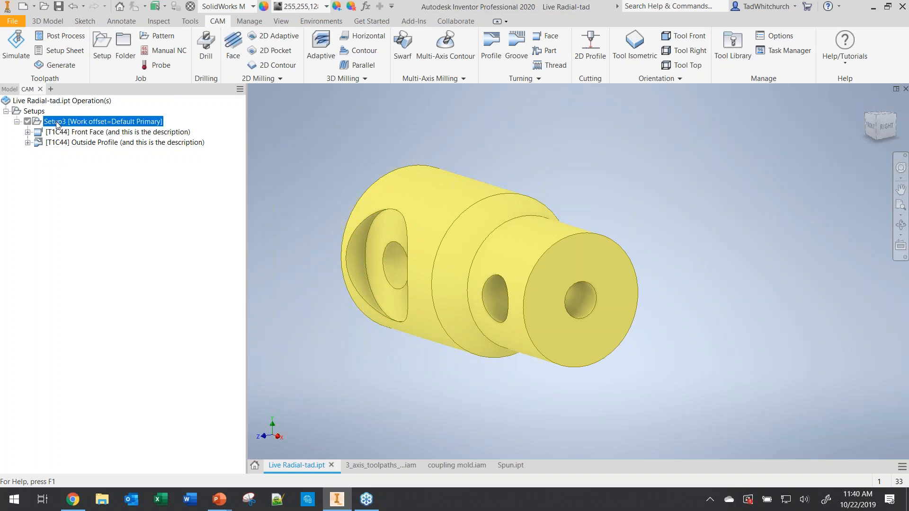
scroll(589, 322, "up", 3)
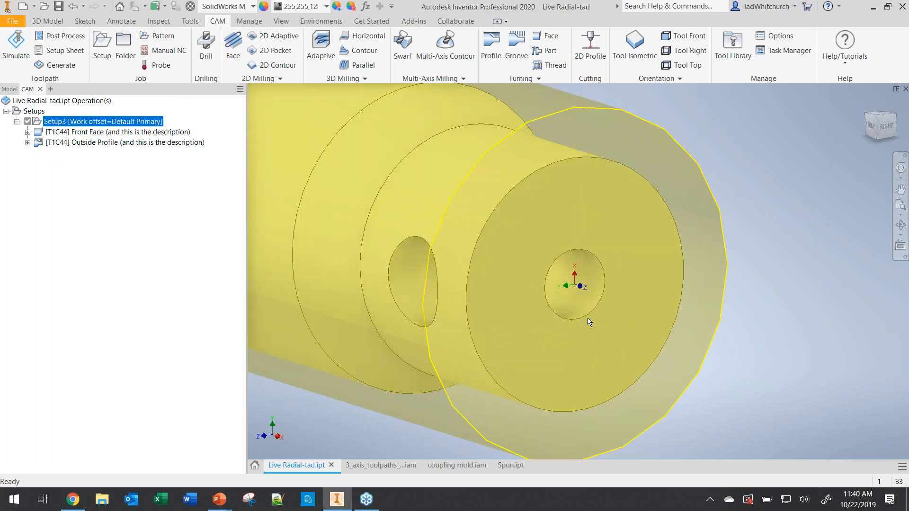
left_click(587, 329)
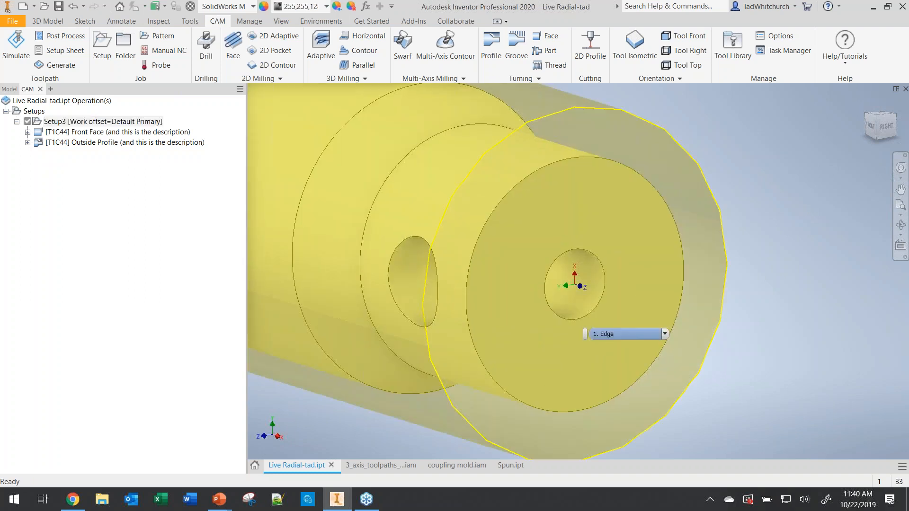
left_click(587, 295)
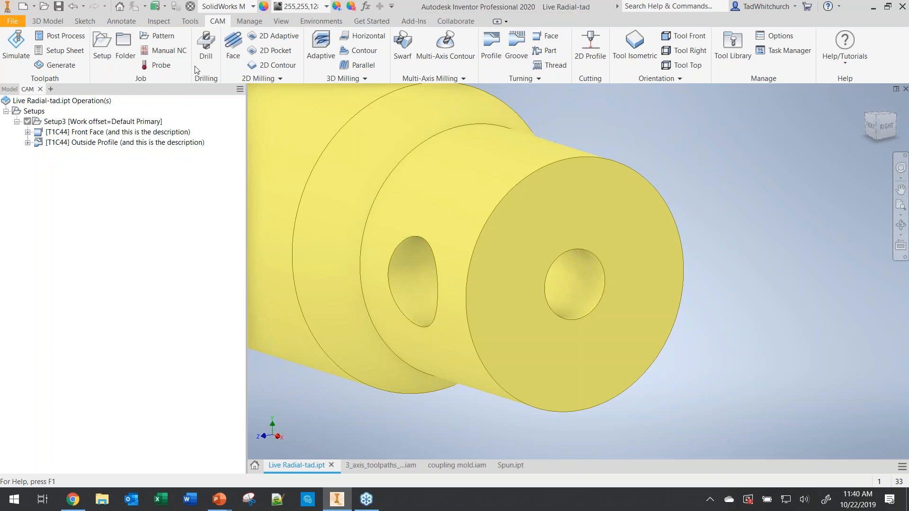
Step: Create a Drill operation in Setup3 and open the tool library to choose its tool
left_click(206, 40)
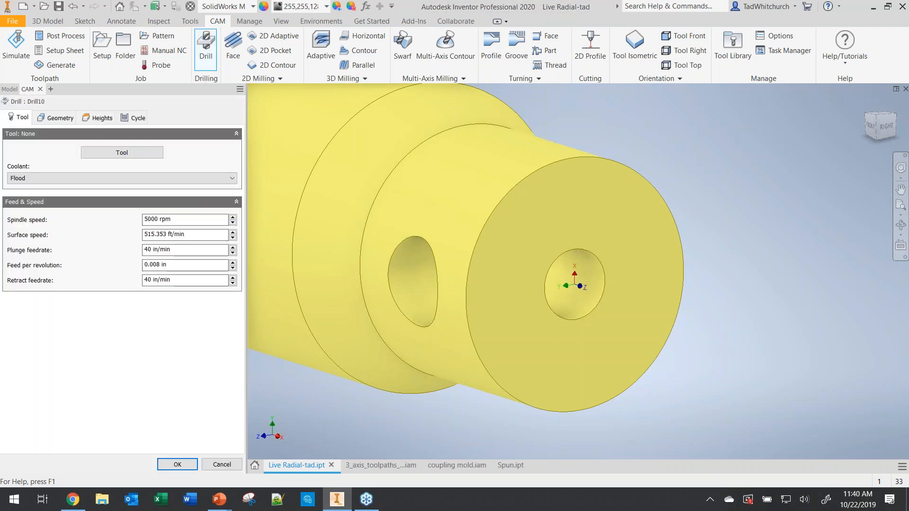
left_click(156, 152)
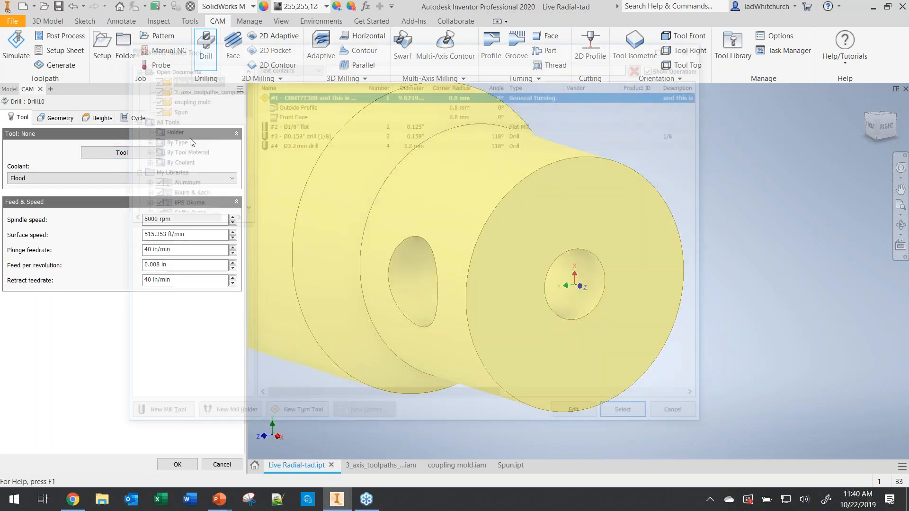
Step: Choose the #4 Ø3.2 mm drill as the tool for the new drilling operation
left_click(285, 135)
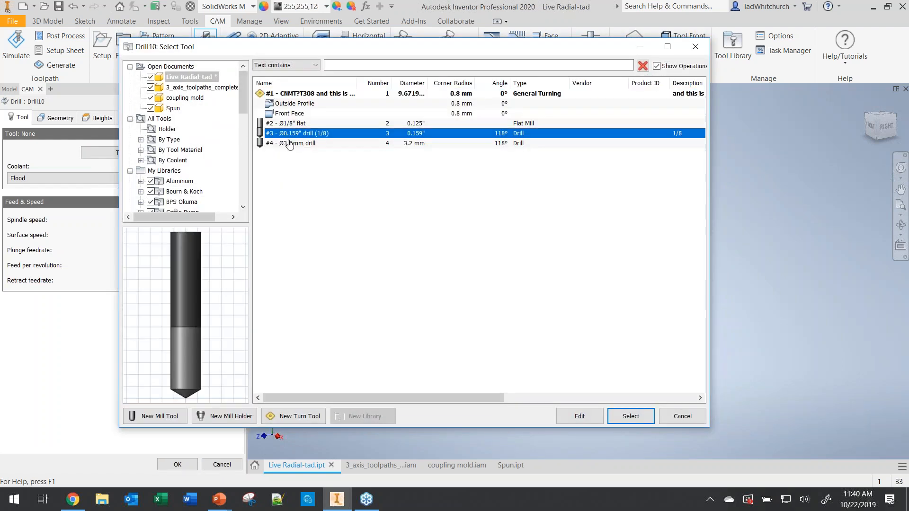
left_click(292, 144)
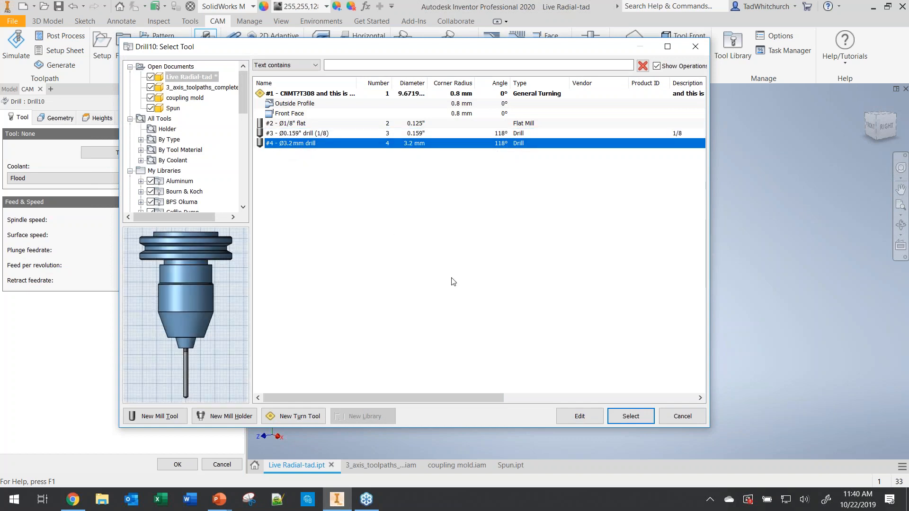
left_click(626, 417)
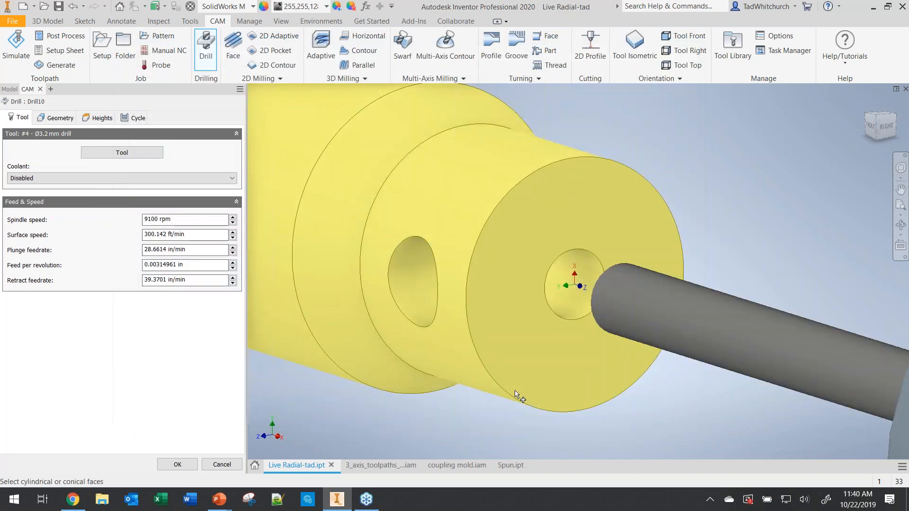
Step: Select the axial hole in the part's small end face as the hole face to drill
scroll(495, 303, "down", 3)
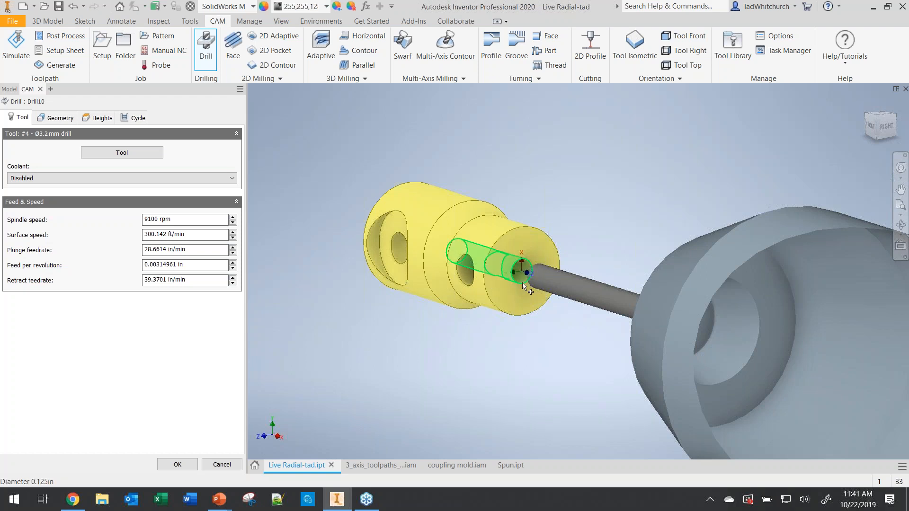
scroll(523, 284, "down", 2)
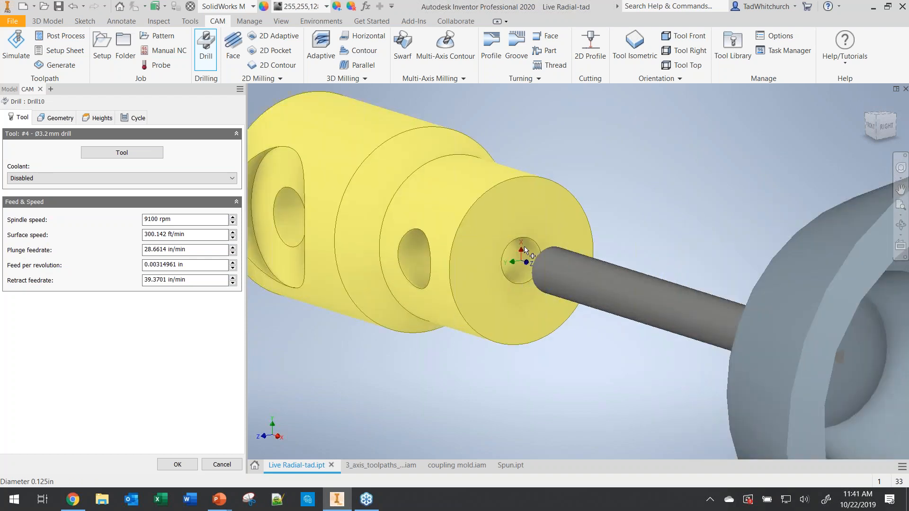
scroll(484, 255, "up", 2)
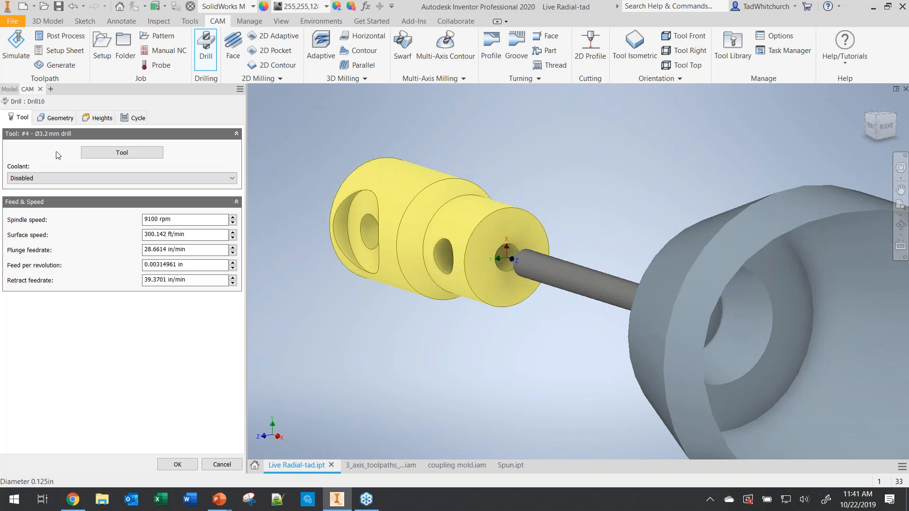
left_click(59, 119)
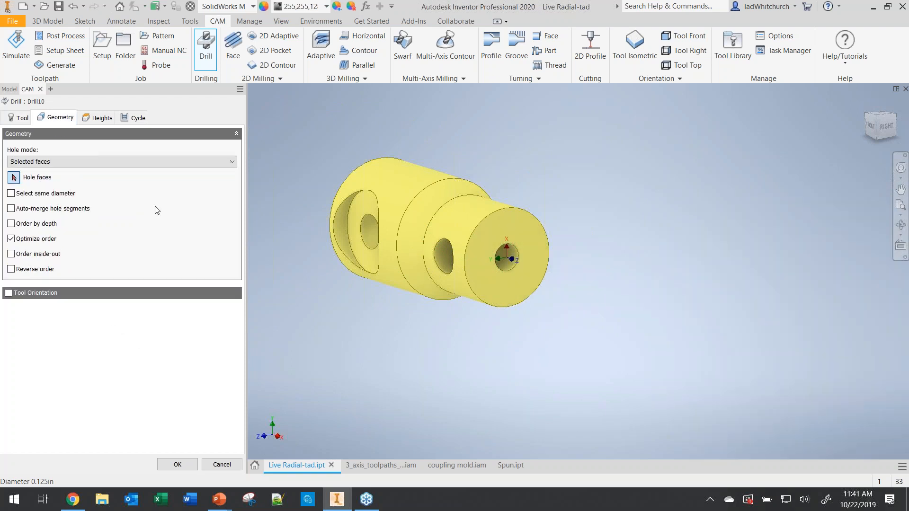
left_click(502, 263)
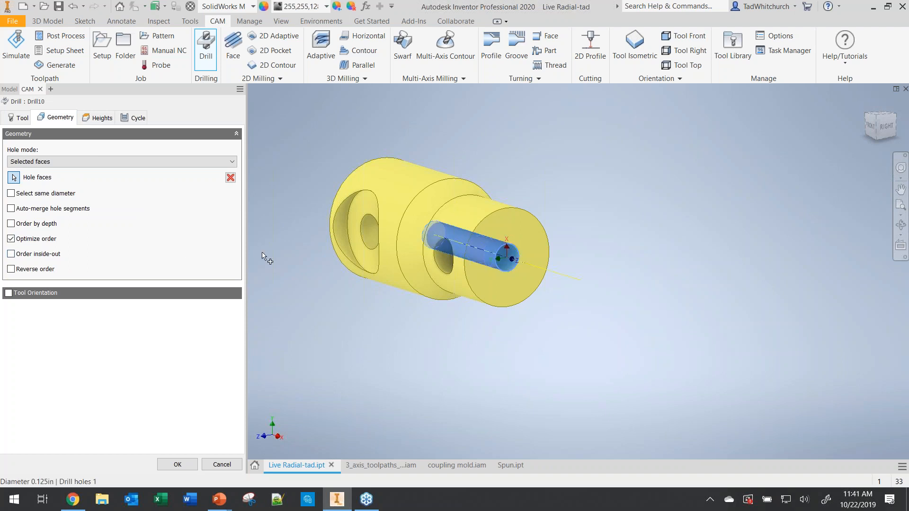
Step: Turn on Drill tip through bottom for the axial hole and finish the drilling operation with the chip-breaking partial-retract cycle
left_click(136, 118)
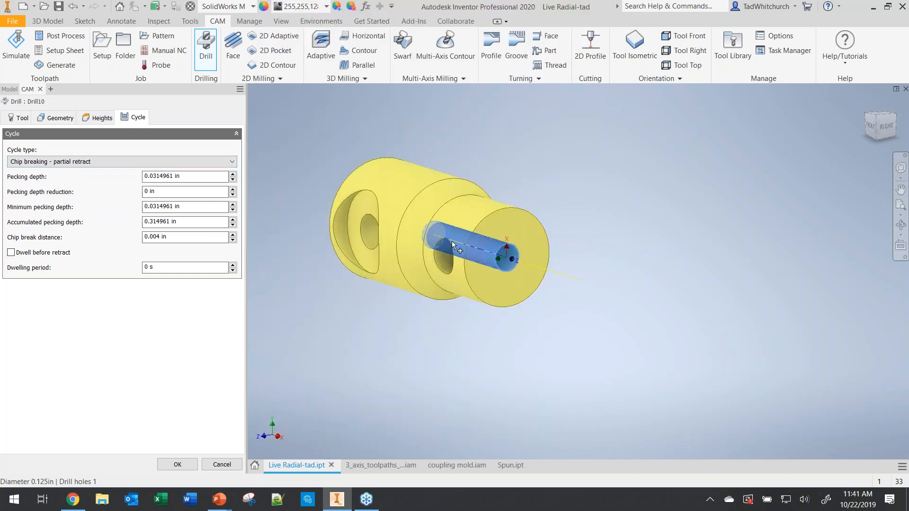
scroll(416, 243, "down", 3)
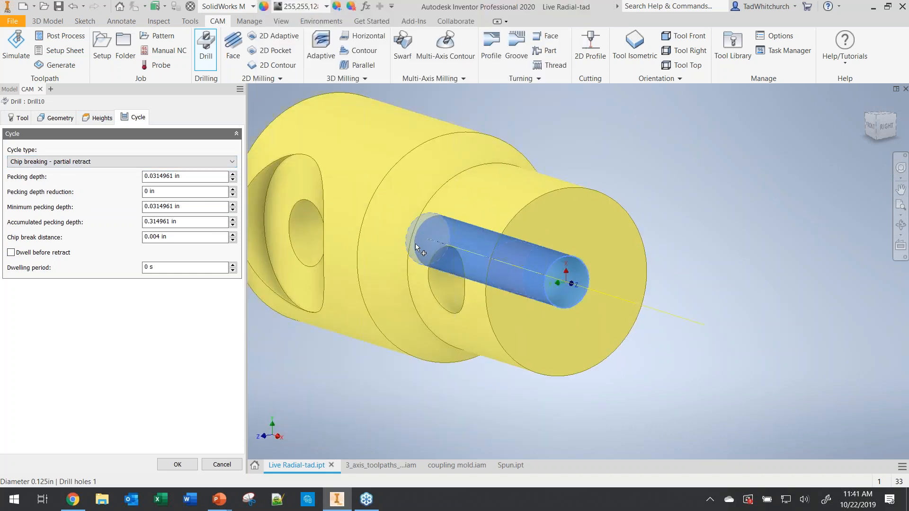
middle_click_drag(448, 254, 516, 259, "shift")
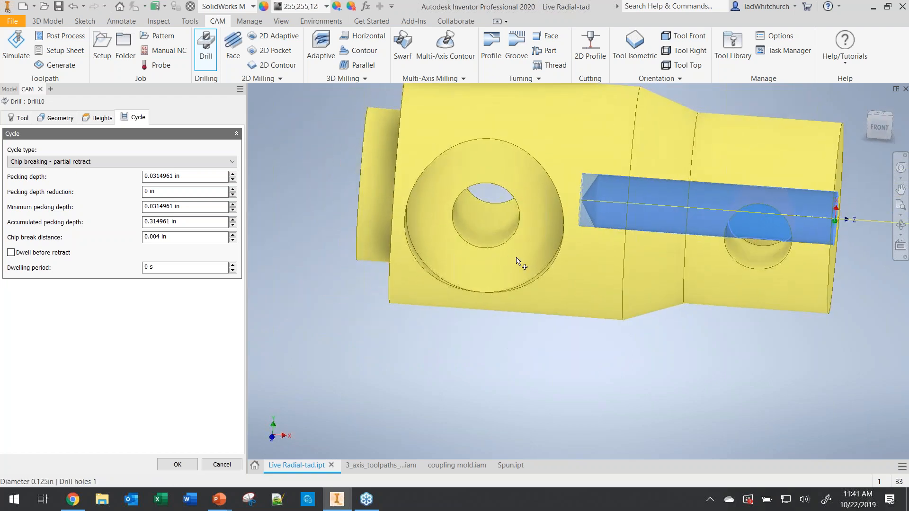
scroll(598, 205, "down", 4)
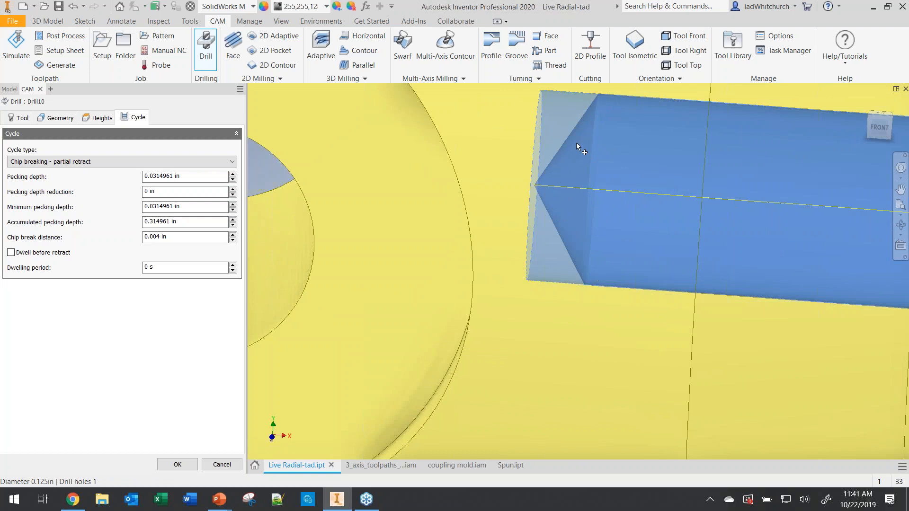
scroll(576, 143, "up", 2)
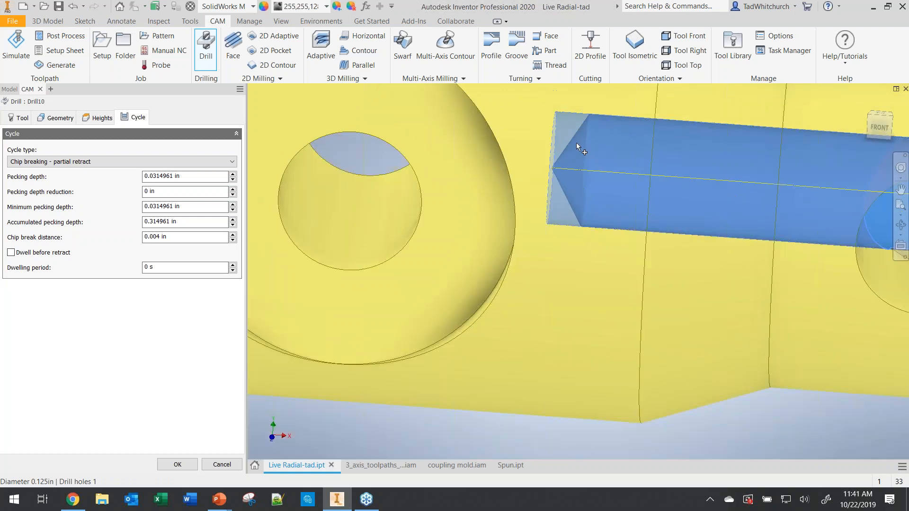
left_click(55, 122)
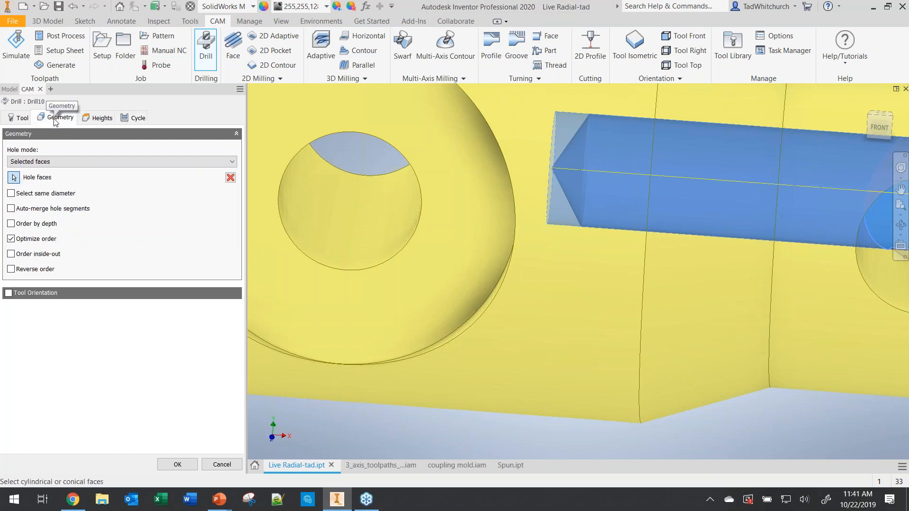
left_click(98, 120)
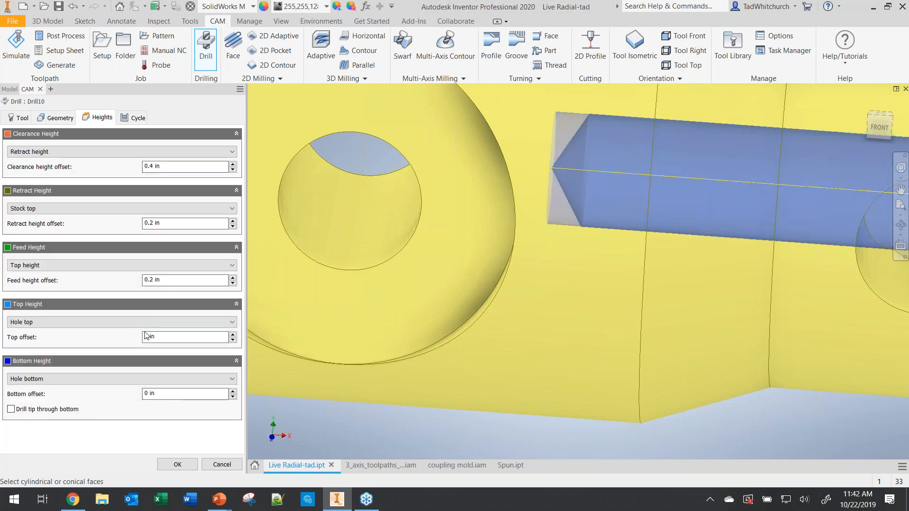
left_click(11, 410)
left_click(176, 465)
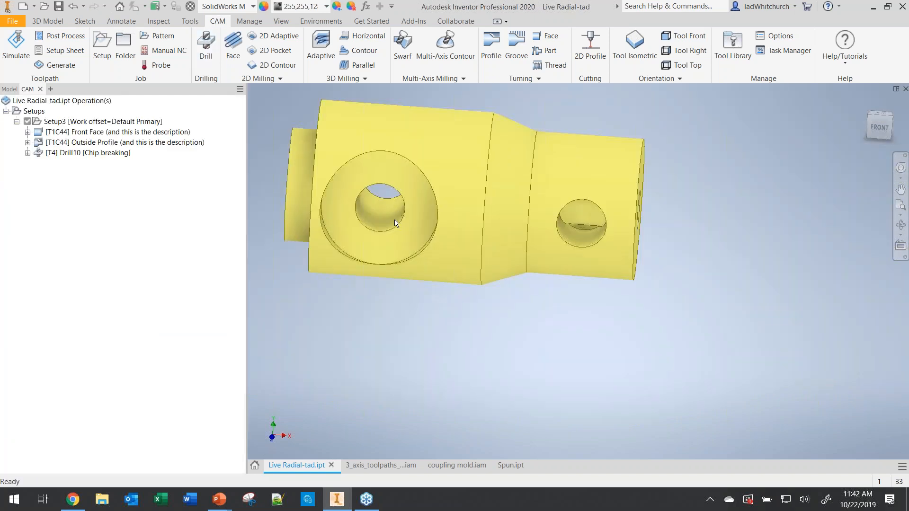
Step: Display the toolpaths of the Front Face, Outside Profile and axial drilling operations one after another
key("F4")
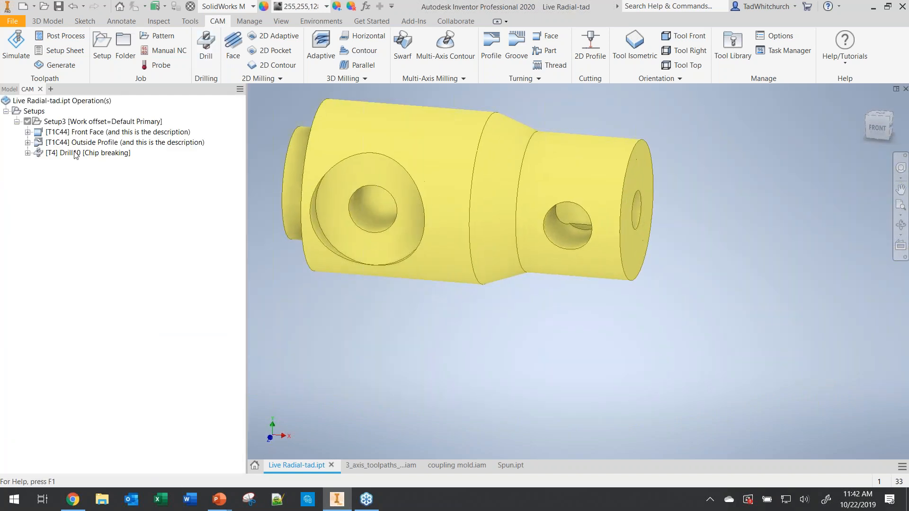
left_click(65, 133)
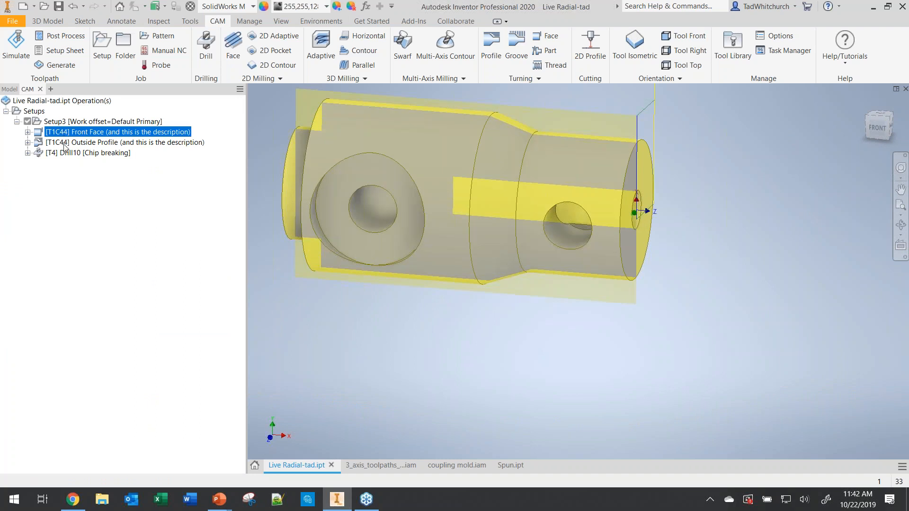
left_click(67, 143)
left_click(70, 154)
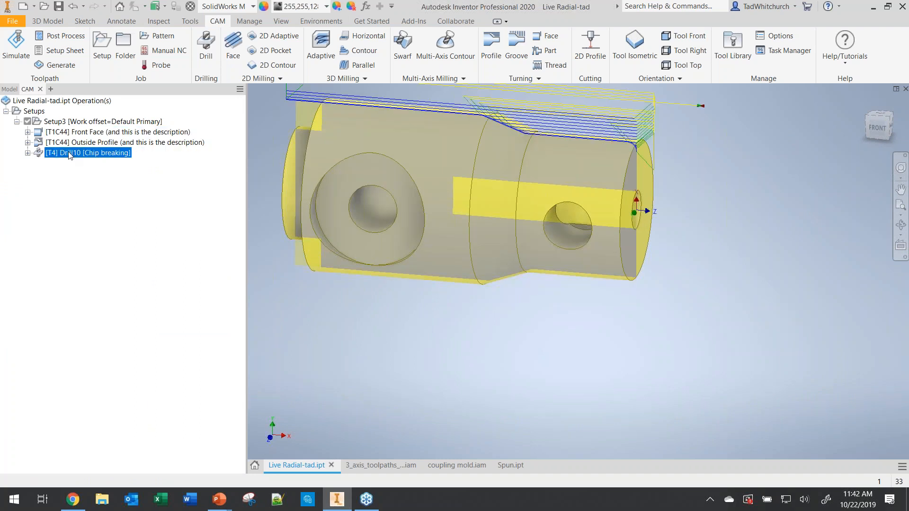
Step: Play the simulation of the axial drilling operation with the stock hidden, and close it when viewed
left_click(16, 52)
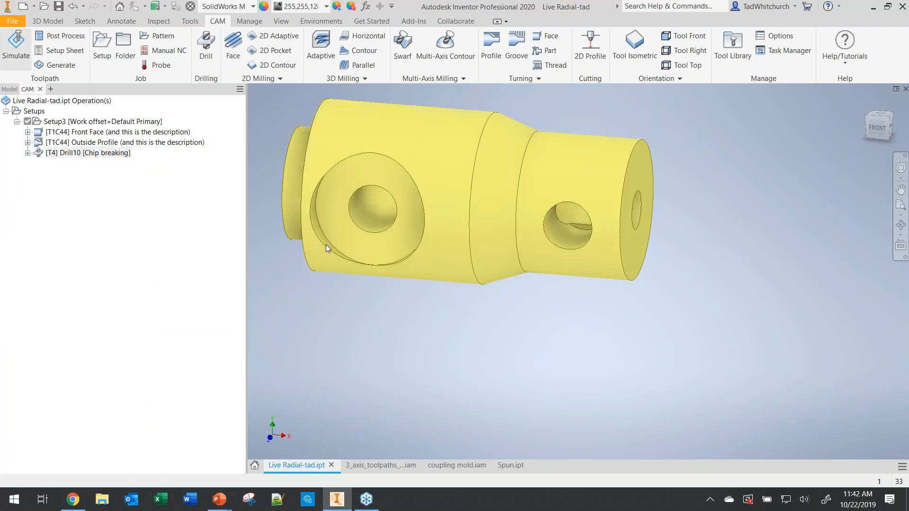
left_click(576, 419)
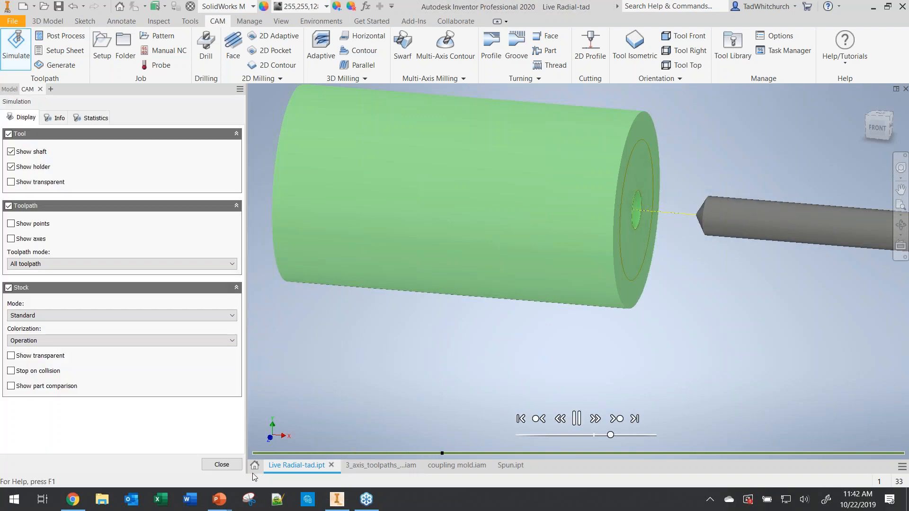
left_click(9, 287)
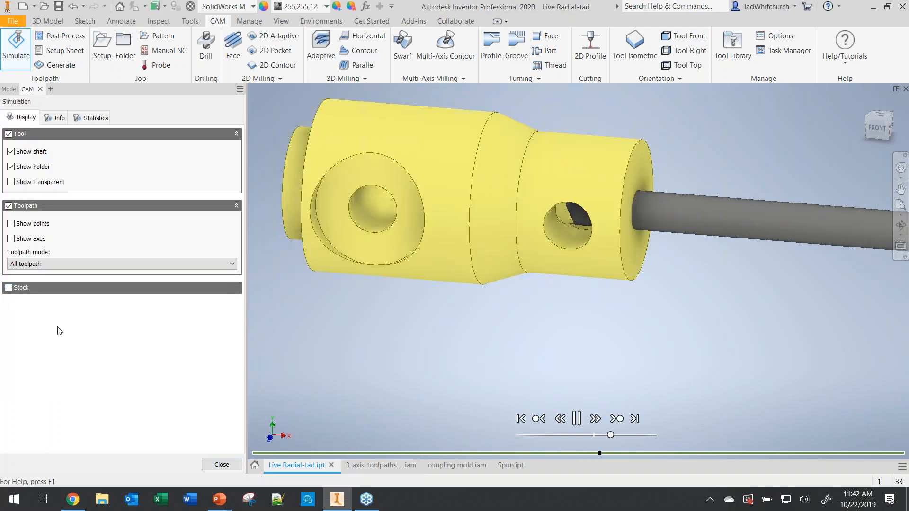
left_click(223, 465)
Step: Start a second drilling operation in the setup and choose the #3 Ø0.159" drill (1/8) as its tool
middle_click_drag(408, 286, 441, 294, "shift")
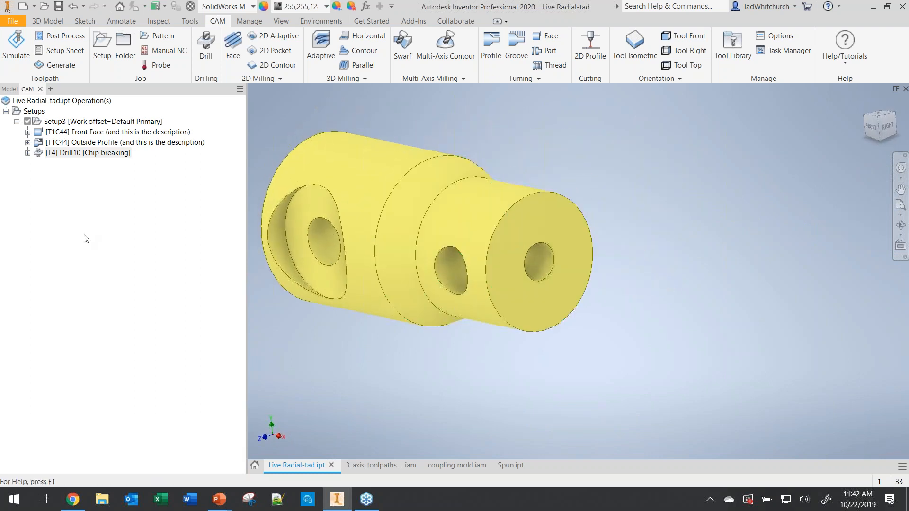
left_click(46, 124)
left_click(96, 204)
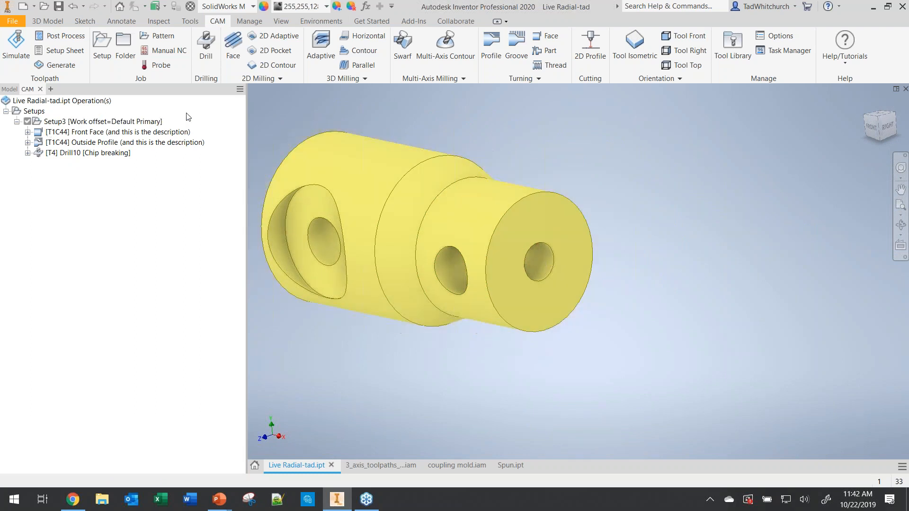
left_click(206, 50)
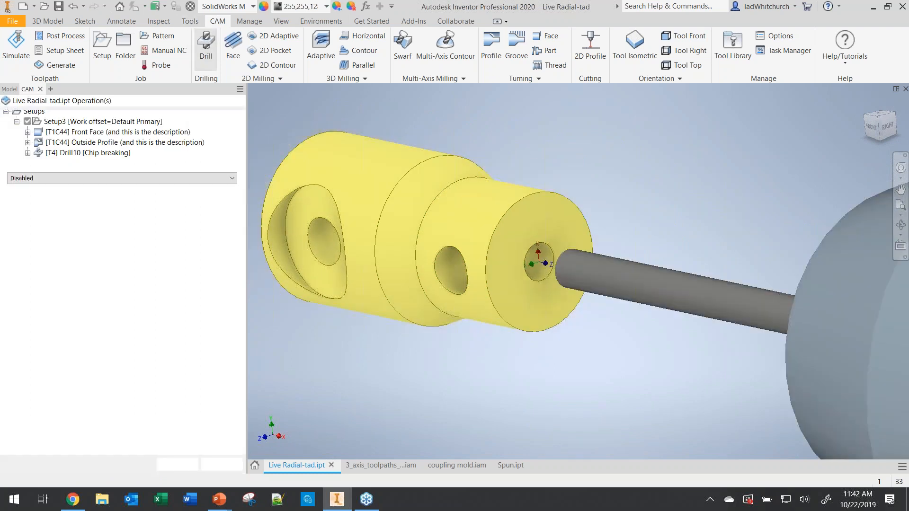
left_click(169, 156)
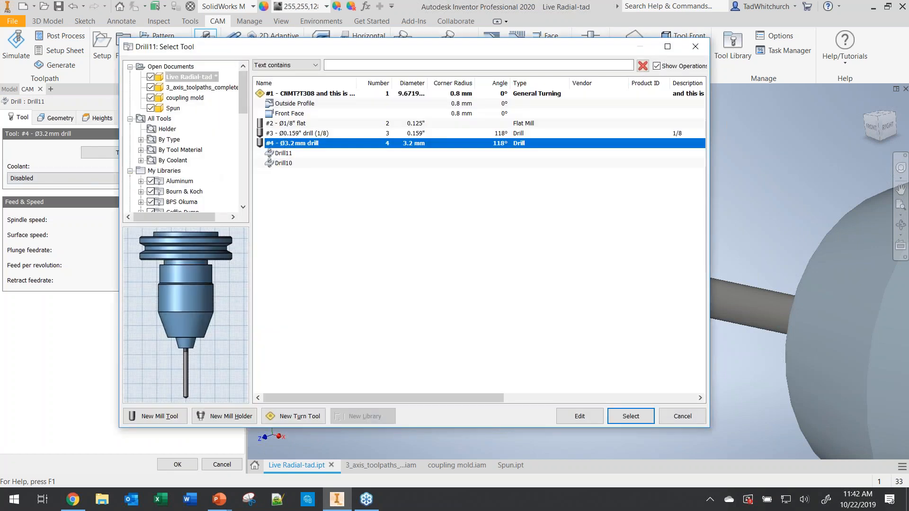
left_click(310, 133)
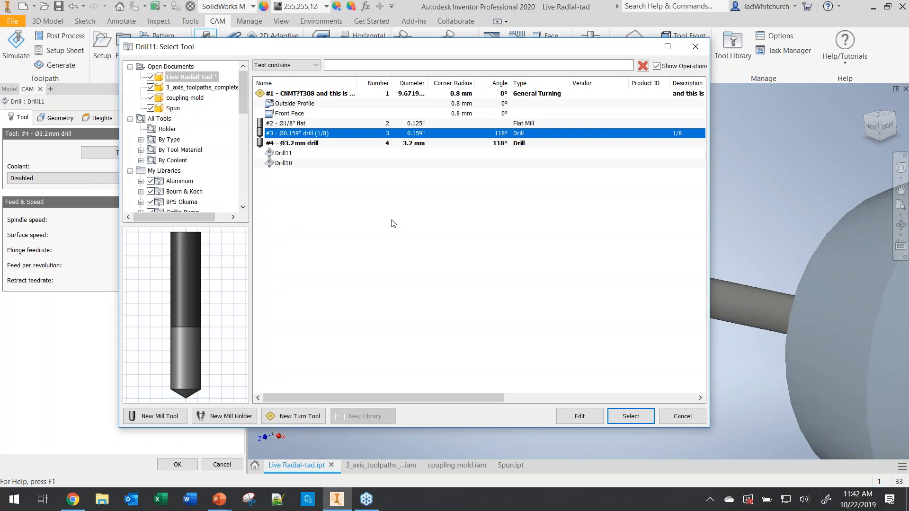
left_click(633, 416)
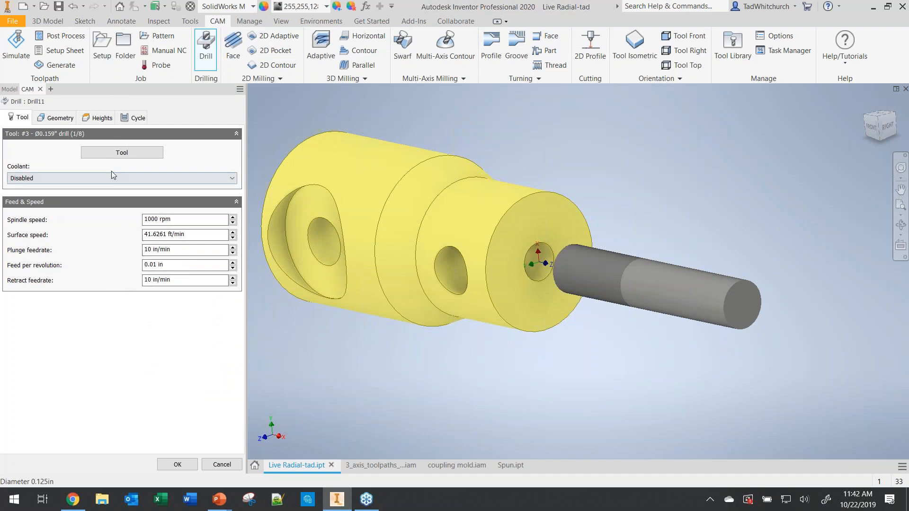
Step: Enable tool orientation by Z axis/plane & X axis, aligning Z with the cross hole near the small end and flipping its direction
left_click(54, 121)
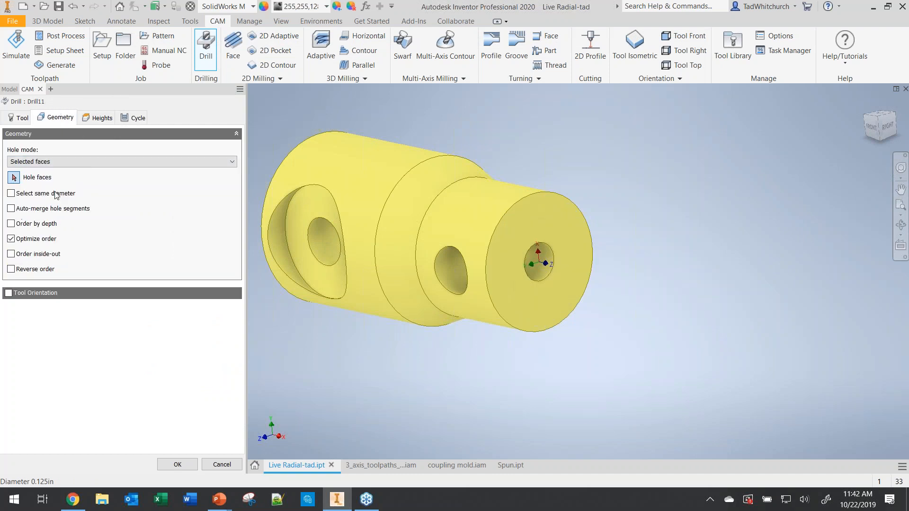
left_click(8, 294)
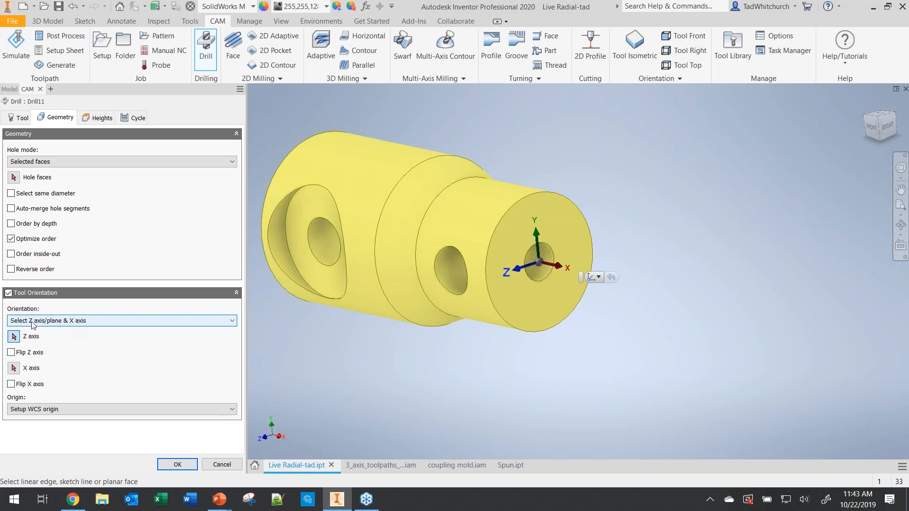
left_click(81, 322)
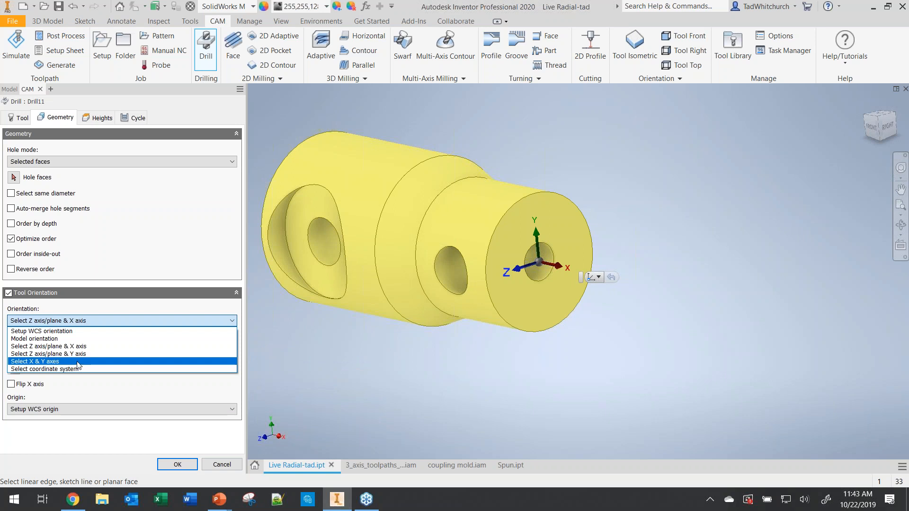
left_click(112, 311)
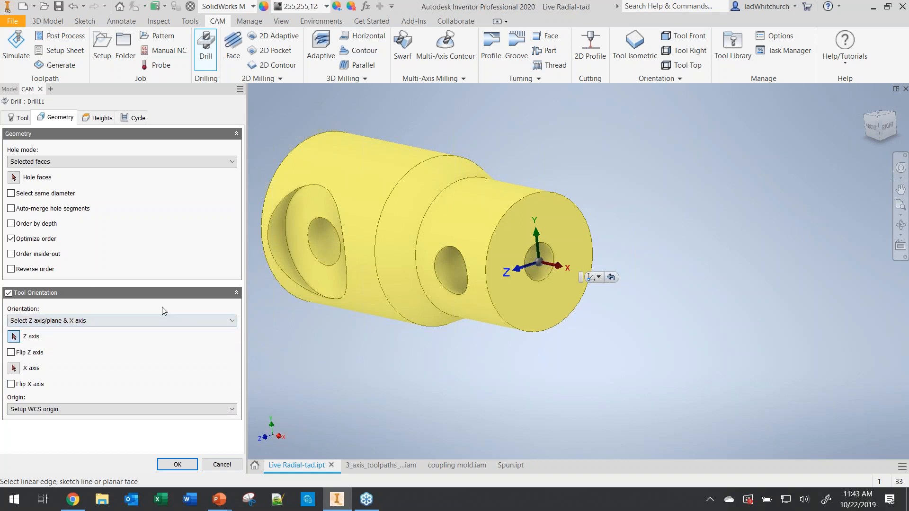
left_click(447, 265)
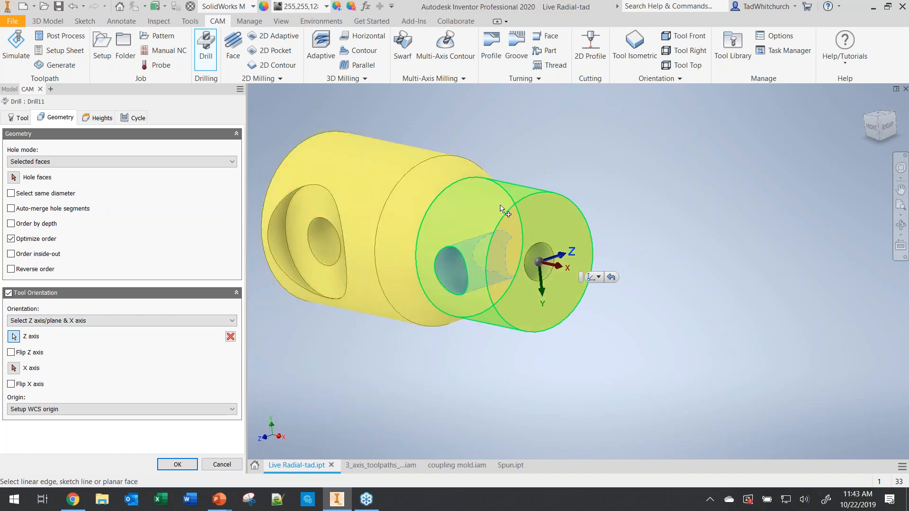
left_click(561, 254)
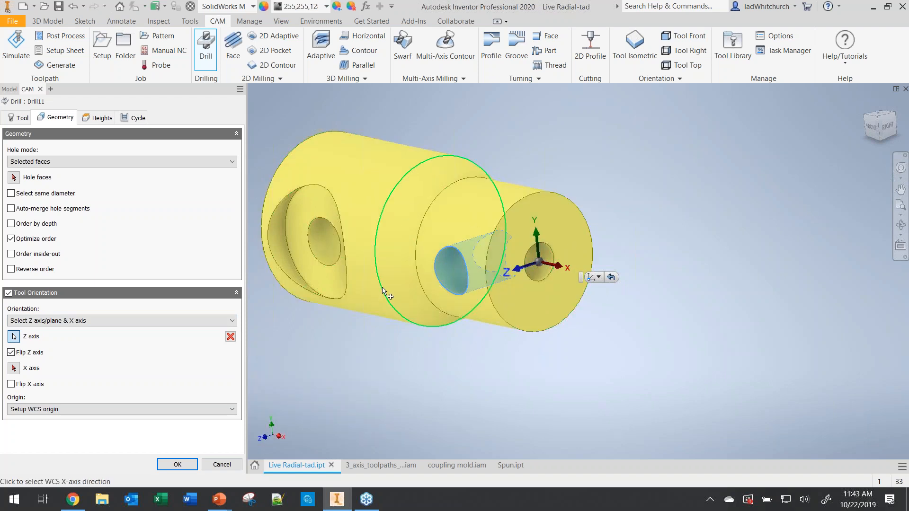
middle_click_drag(396, 265, 476, 256)
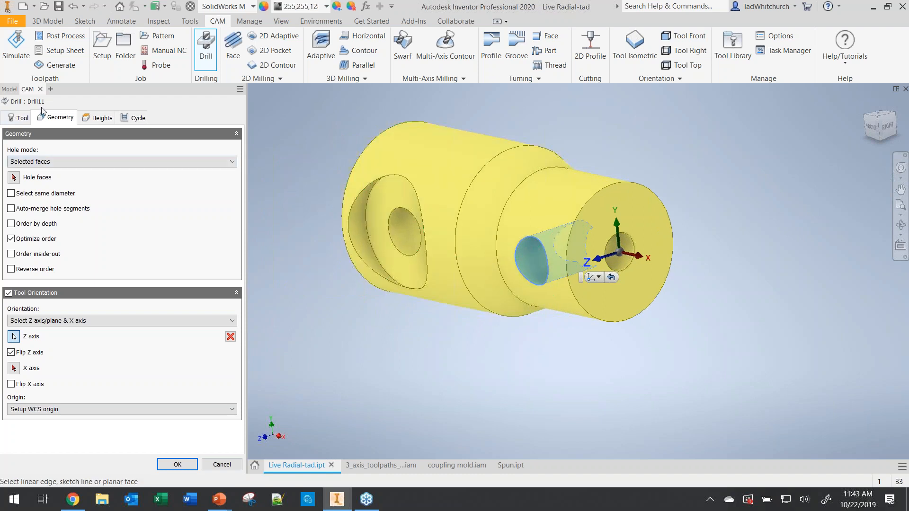
Step: Select the radial cross hole near the small end as the hole face for the drilling operation
left_click(14, 178)
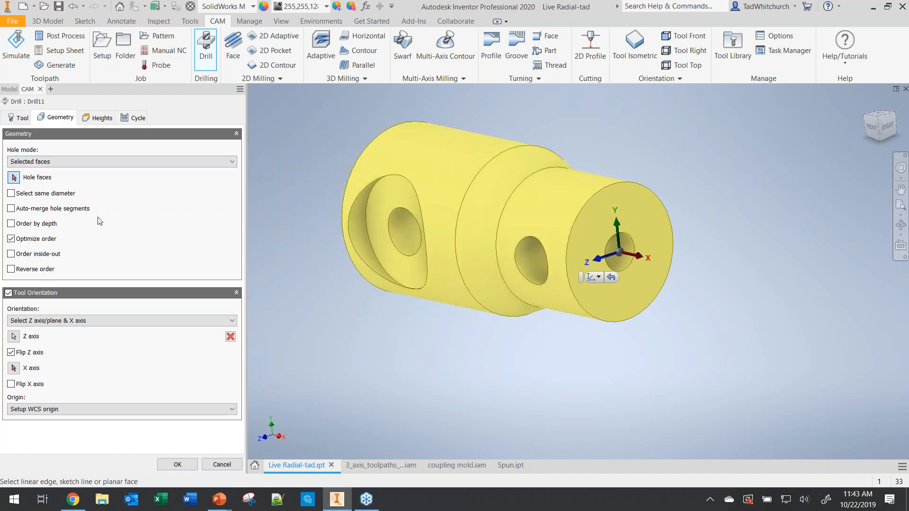
left_click(532, 264)
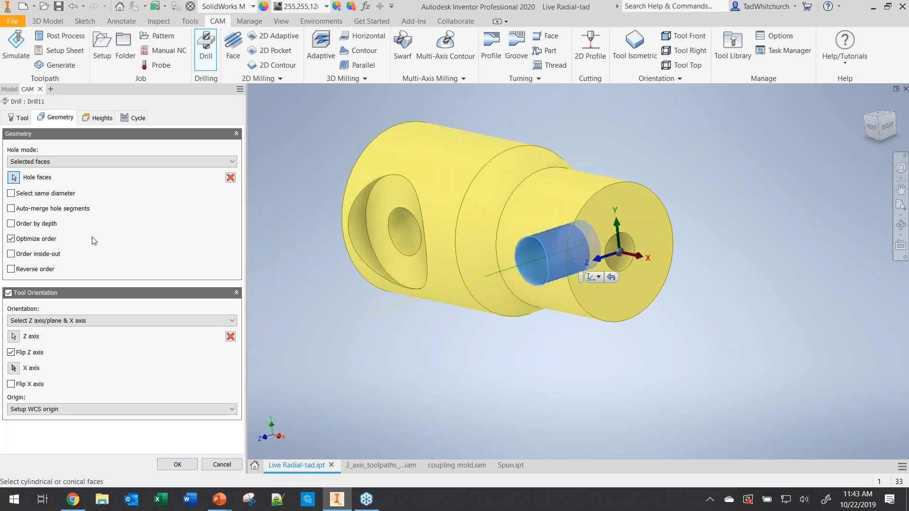
middle_click_drag(382, 276, 446, 274, "shift")
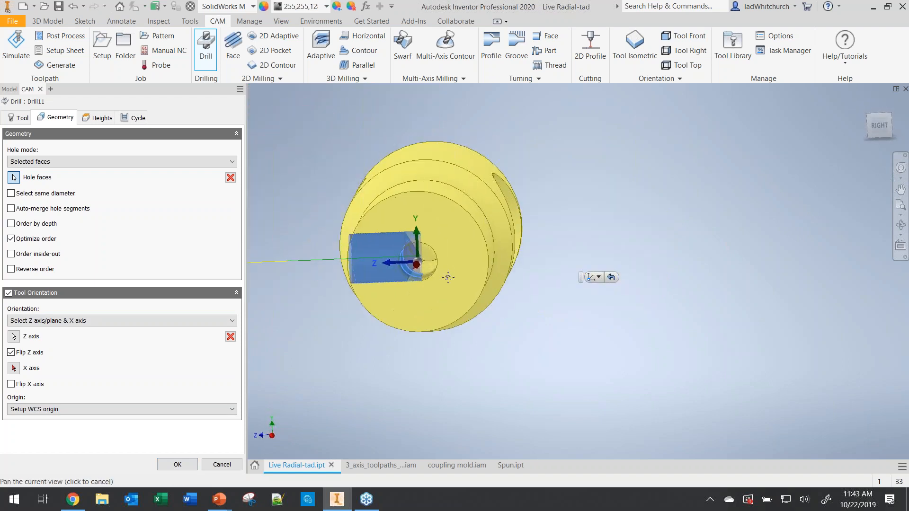
scroll(415, 263, "up", 5)
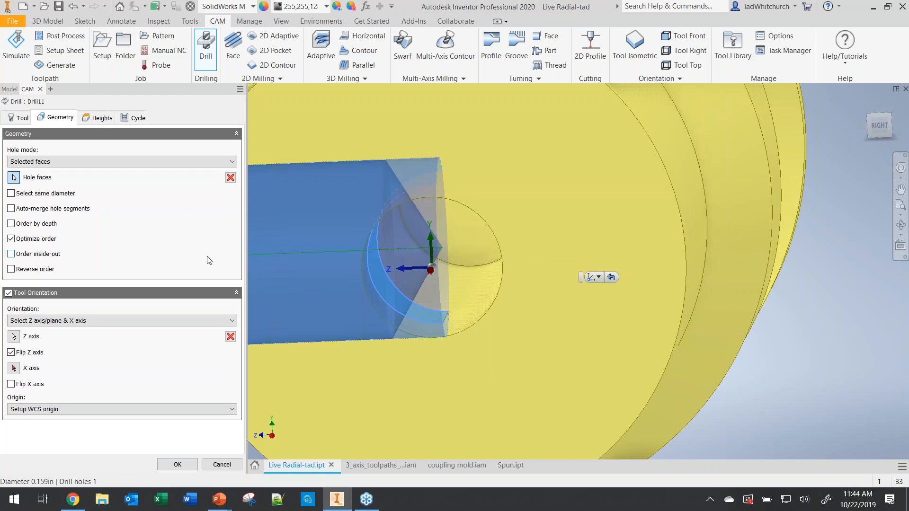
Step: Enable Drill tip through bottom at the hole-bottom height and accept the radial drilling operation
left_click(92, 119)
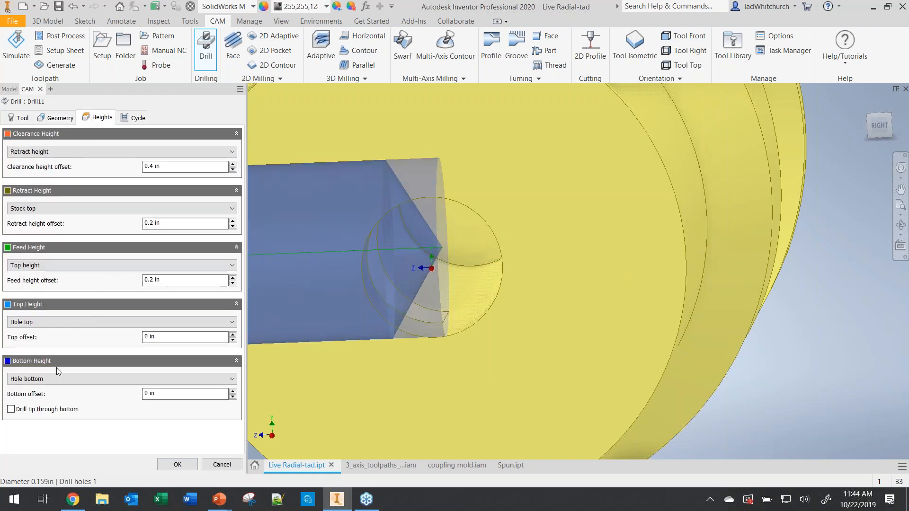
left_click(11, 409)
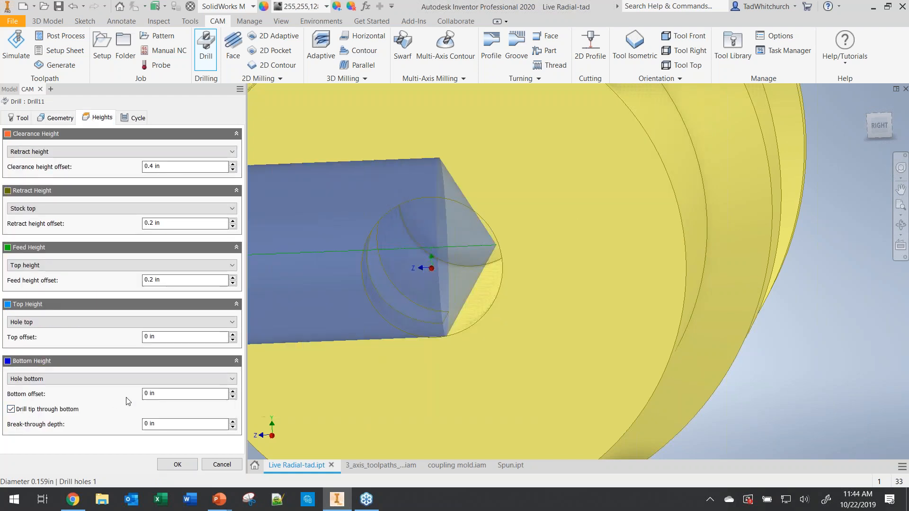
left_click(177, 465)
Step: Simulate the axial and radial drilling operations together at a faster playback speed, and close the simulation when viewed
scroll(431, 289, "down", 3)
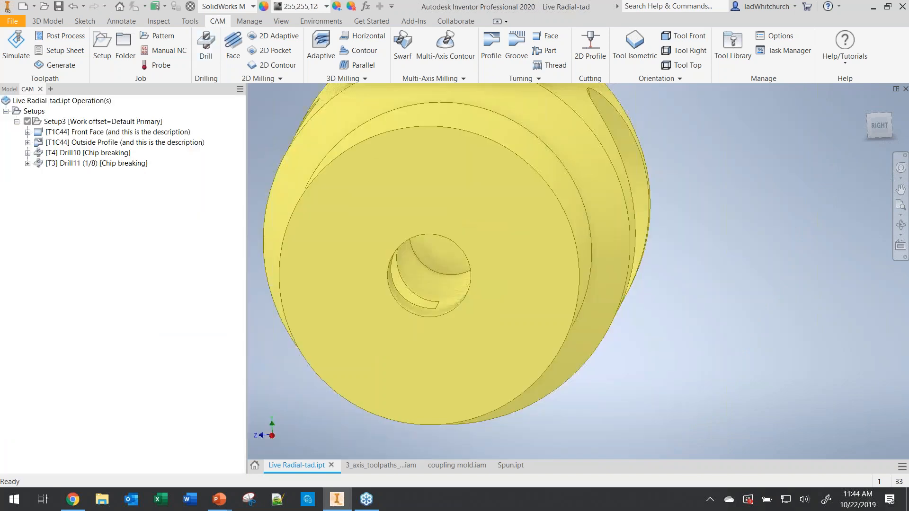
middle_click_drag(414, 290, 330, 265, "shift")
scroll(347, 260, "down", 2)
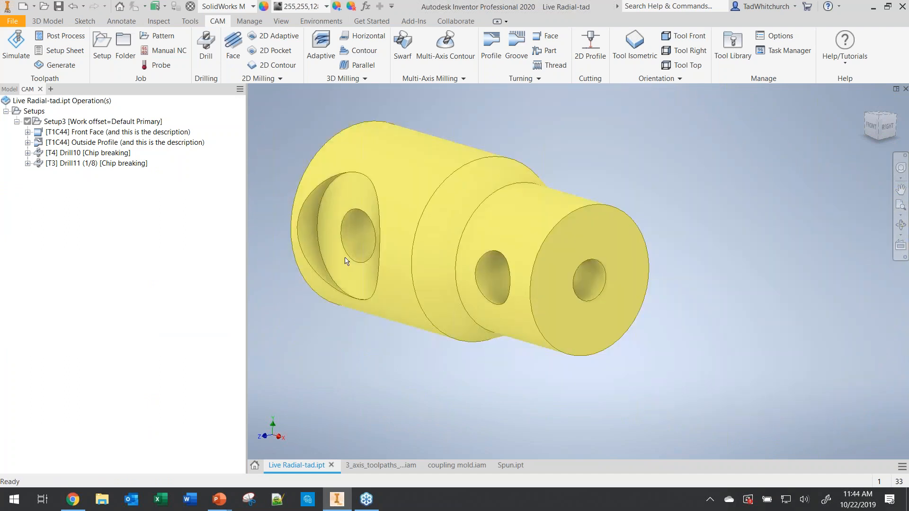
left_click(71, 154)
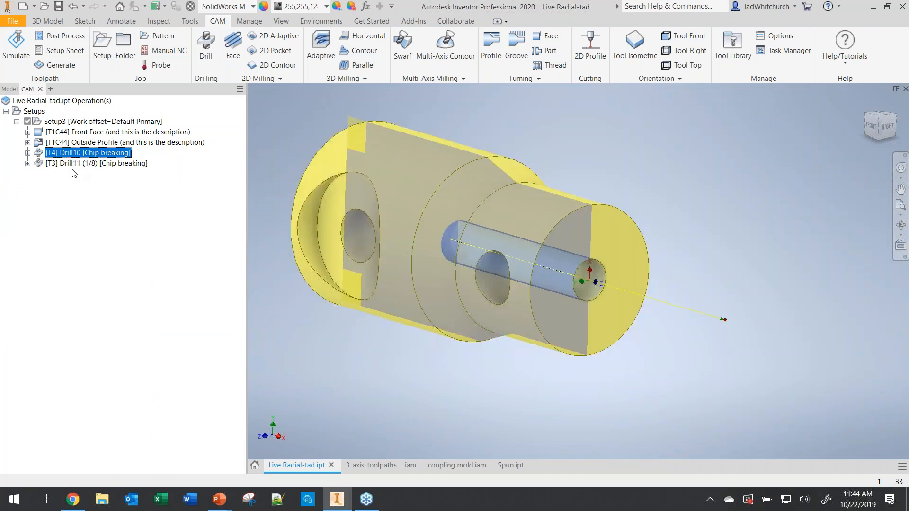
left_click(71, 164, "ctrl")
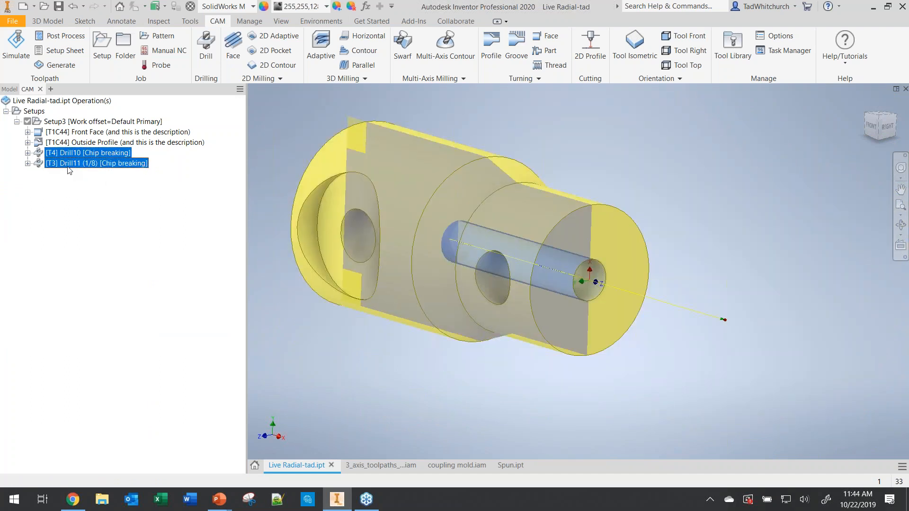
right_click(69, 166)
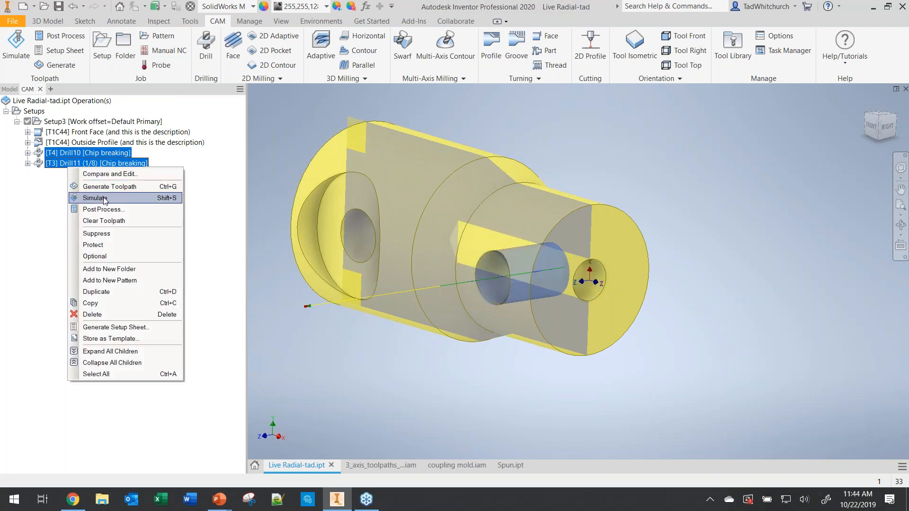
left_click(96, 198)
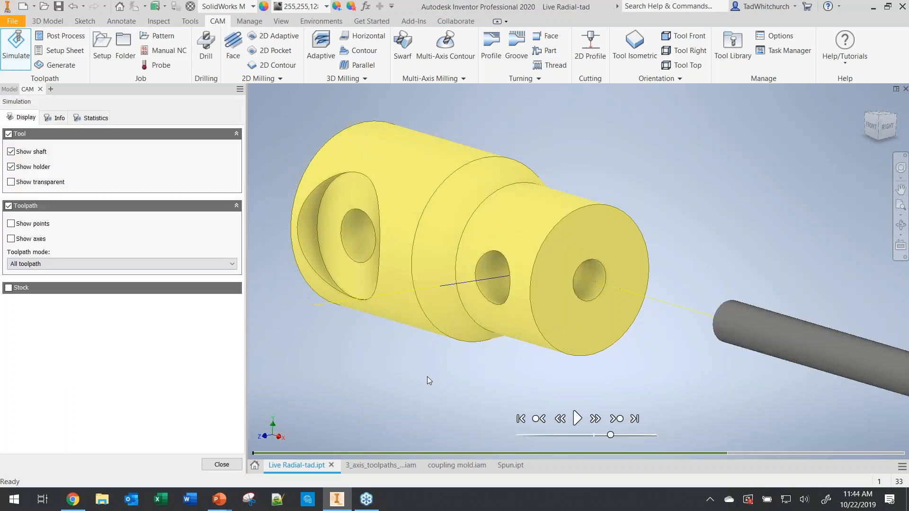
left_click(576, 419)
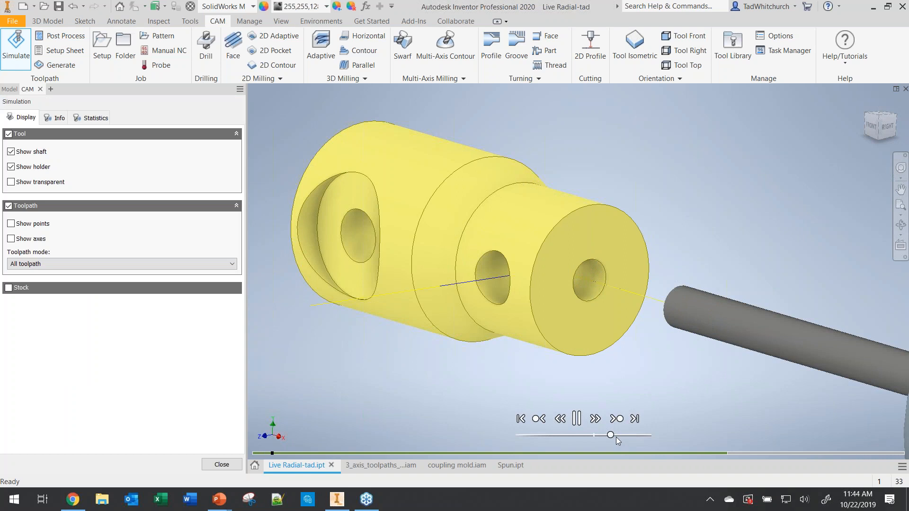
left_click_drag(611, 436, 637, 435)
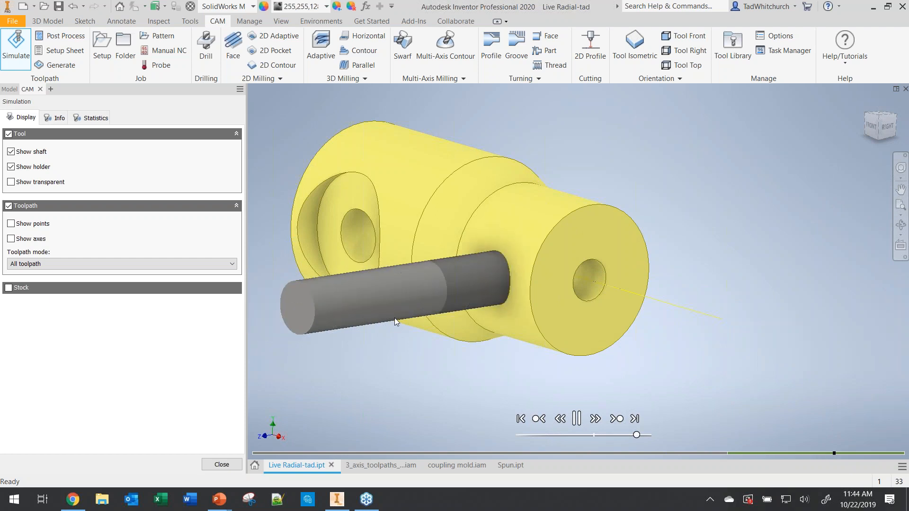
left_click(222, 465)
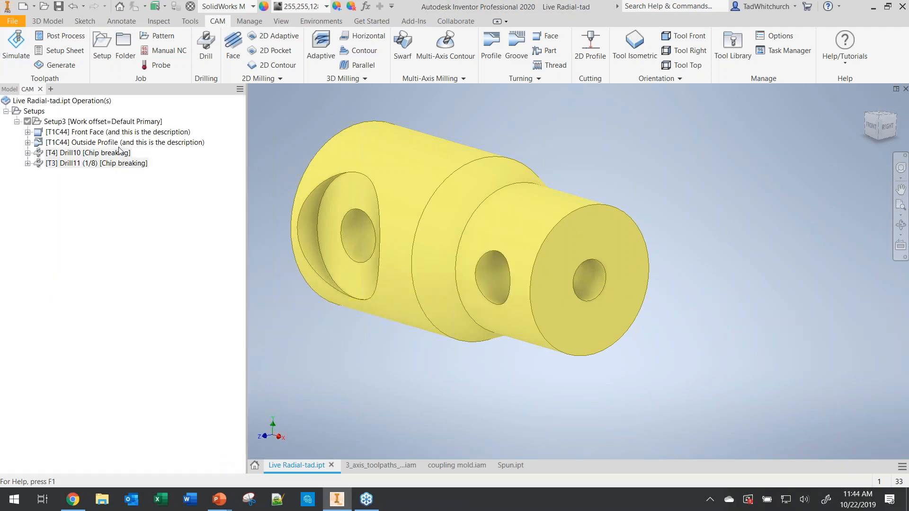
Step: Reopen the radial drilling operation and try adding the cross hole in the large-diameter pocket to its hole faces
left_click(81, 164)
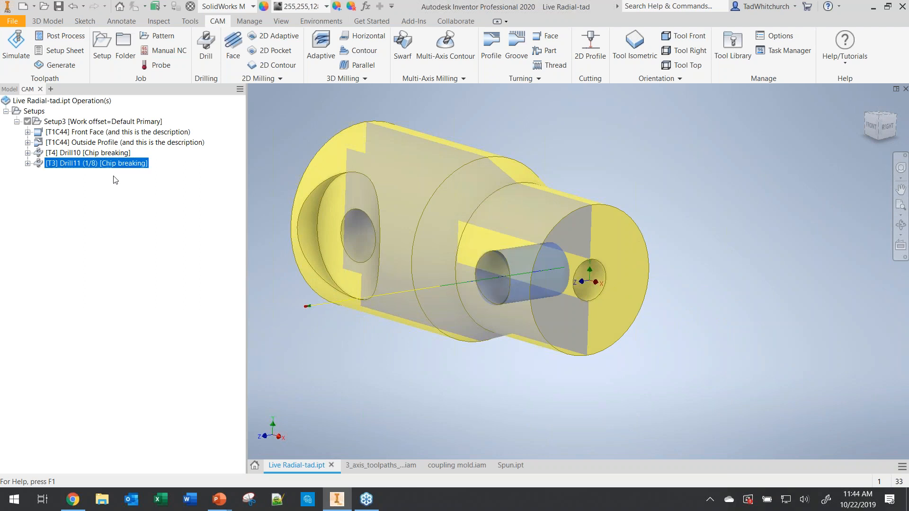
double_click(76, 163)
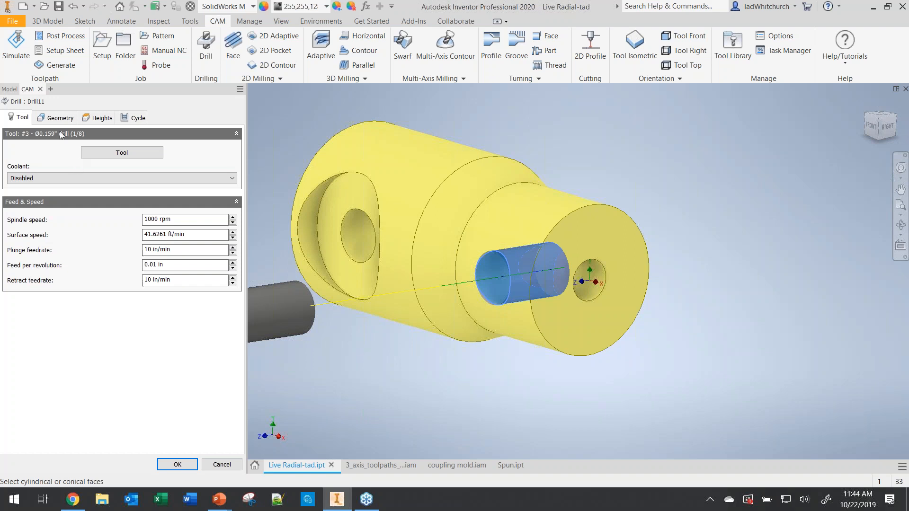
left_click(56, 118)
mouse_move(118, 199)
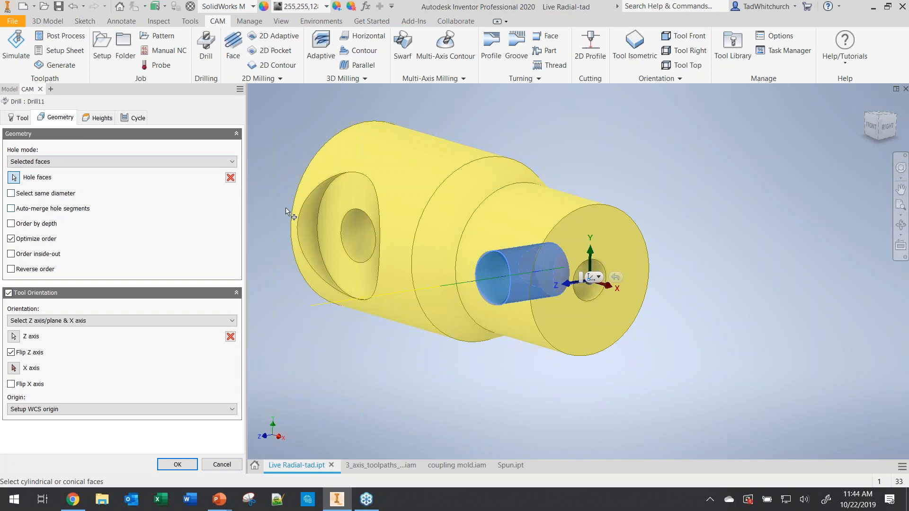
left_click(348, 223)
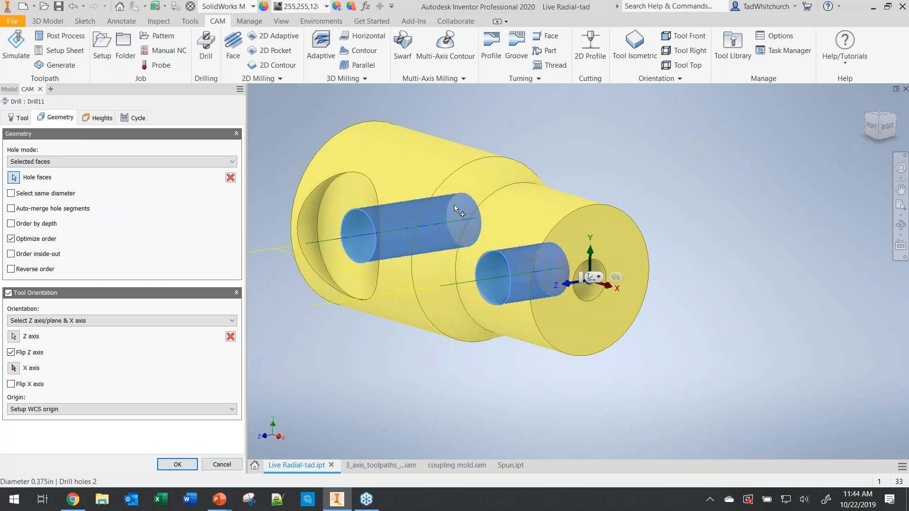
middle_click_drag(458, 206, 531, 156, "shift")
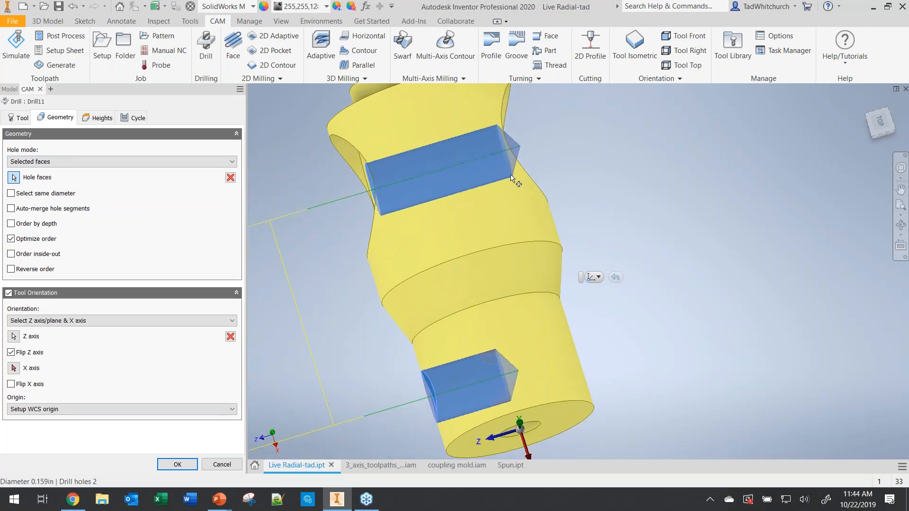
middle_click_drag(497, 252, 473, 244, "shift")
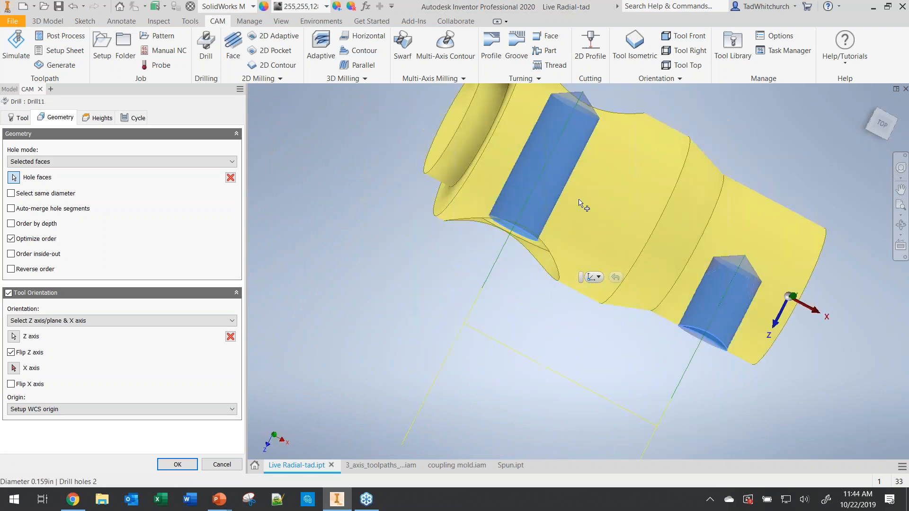
middle_click_drag(530, 268, 411, 343)
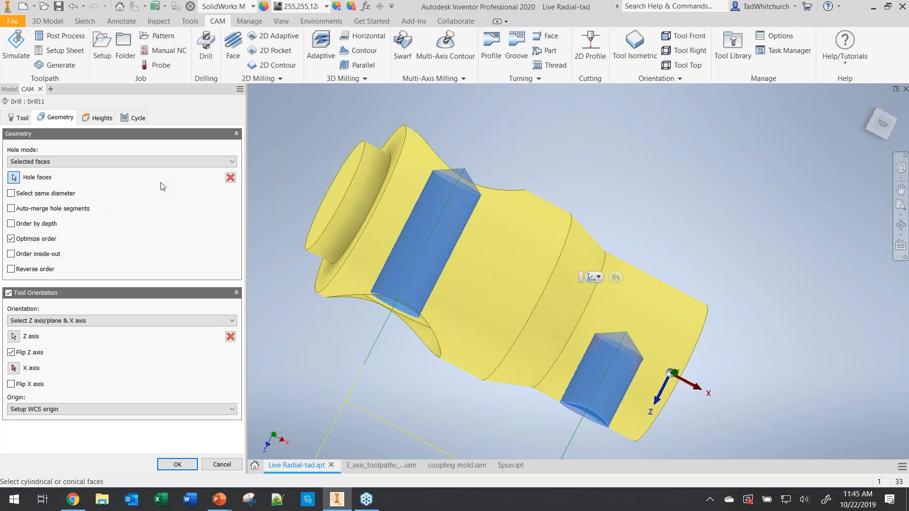
left_click(463, 182)
middle_click_drag(467, 205, 446, 299, "shift")
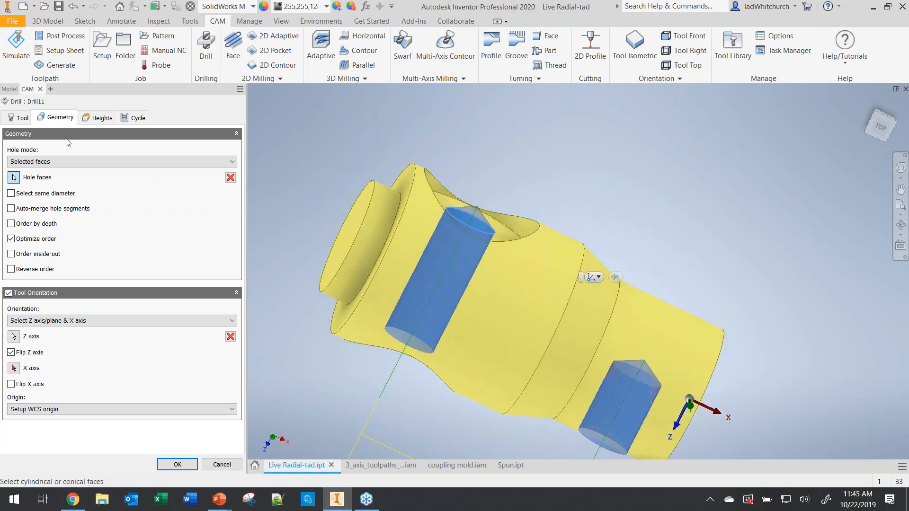
Step: Try a break-through depth of 0.1 in for the two cross holes, and discard the edits to the drilling operation
left_click(90, 122)
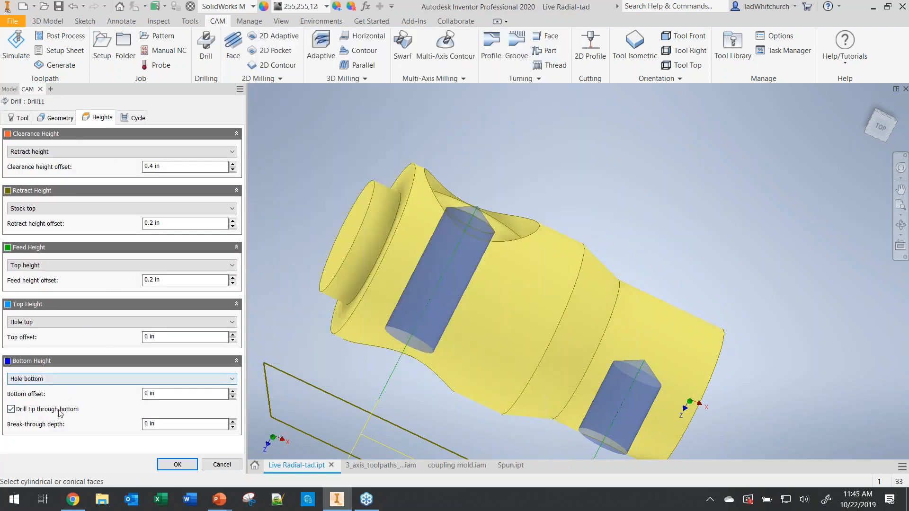
left_click(142, 423)
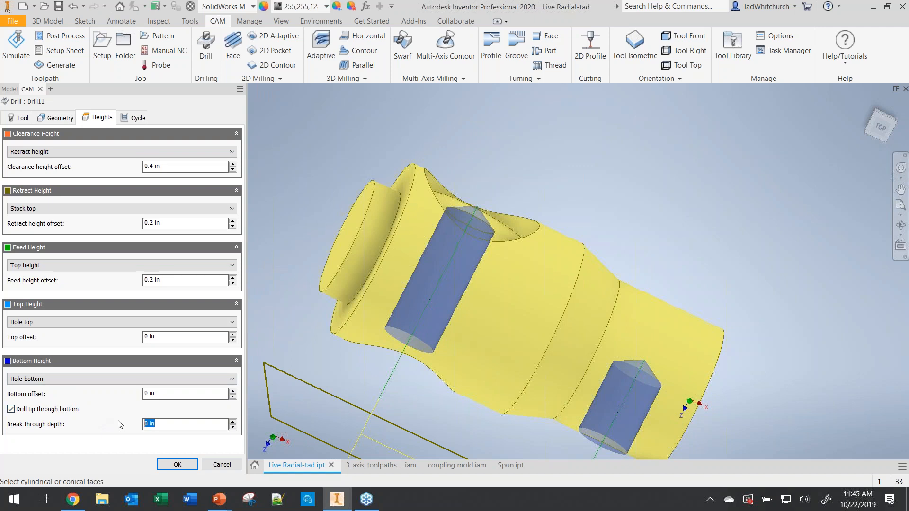
type(".1")
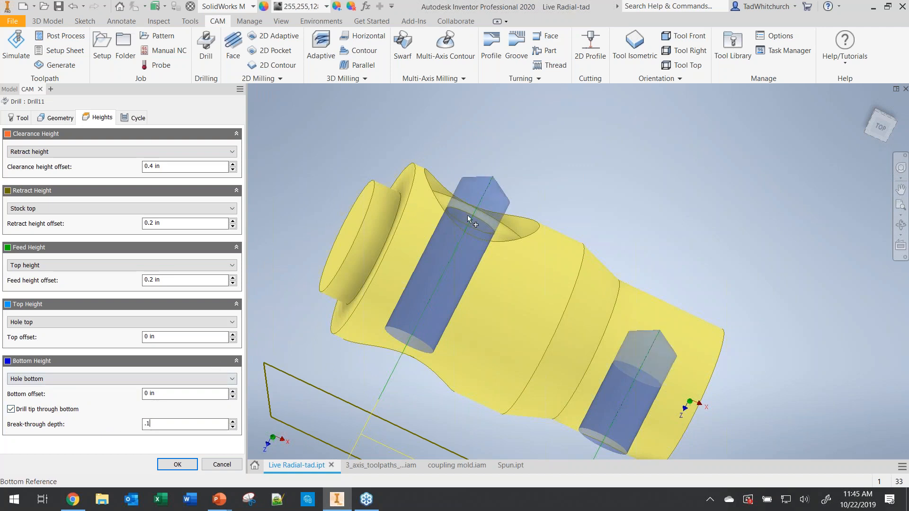
scroll(467, 215, "up", 3)
scroll(467, 215, "down", 3)
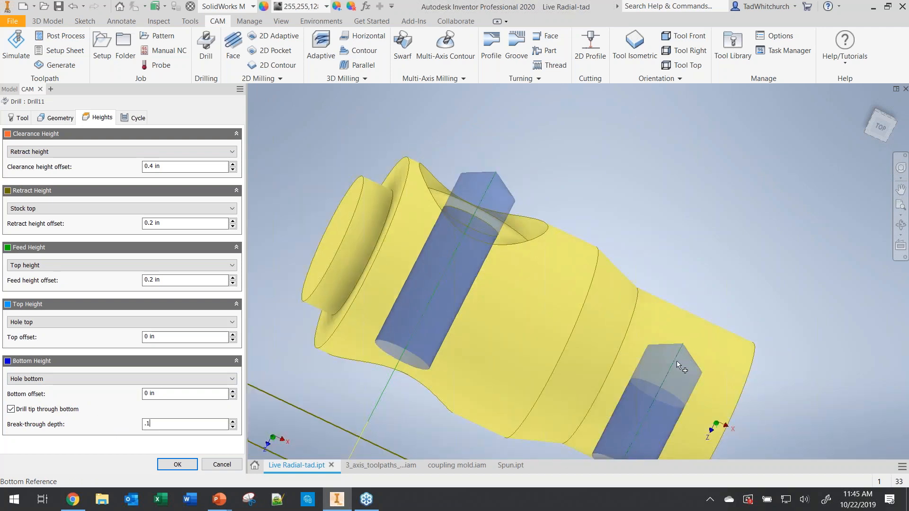
left_click(225, 465)
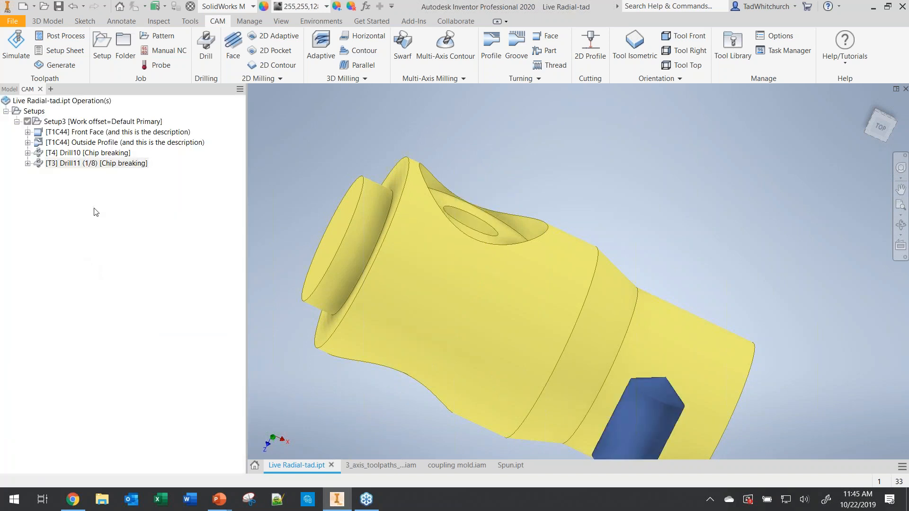
Step: Duplicate the radial drilling operation that uses the 1/8 drill
right_click(58, 165)
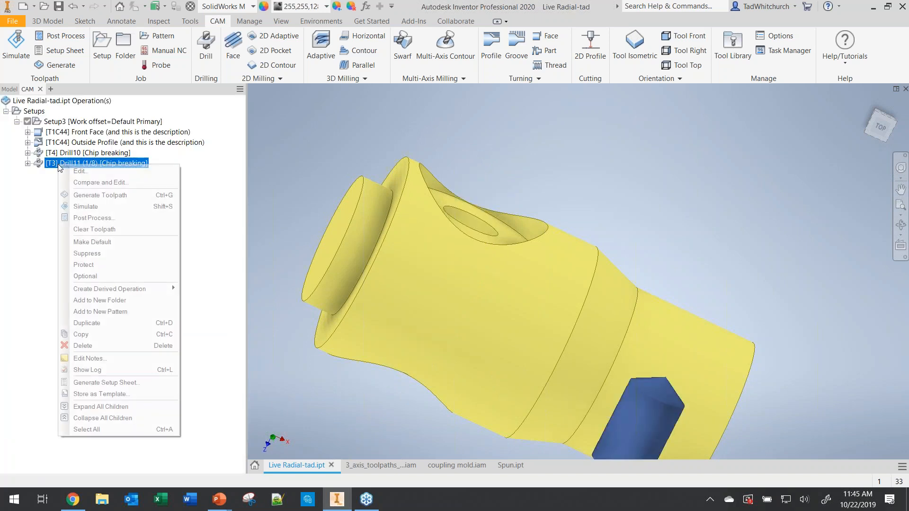
left_click(87, 323)
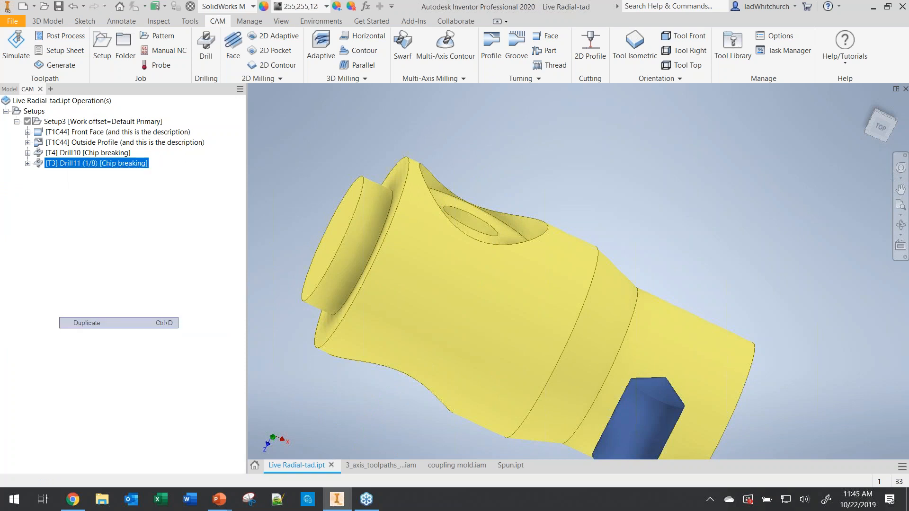
middle_click_drag(453, 263, 451, 320, "shift")
middle_click_drag(451, 359, 449, 146)
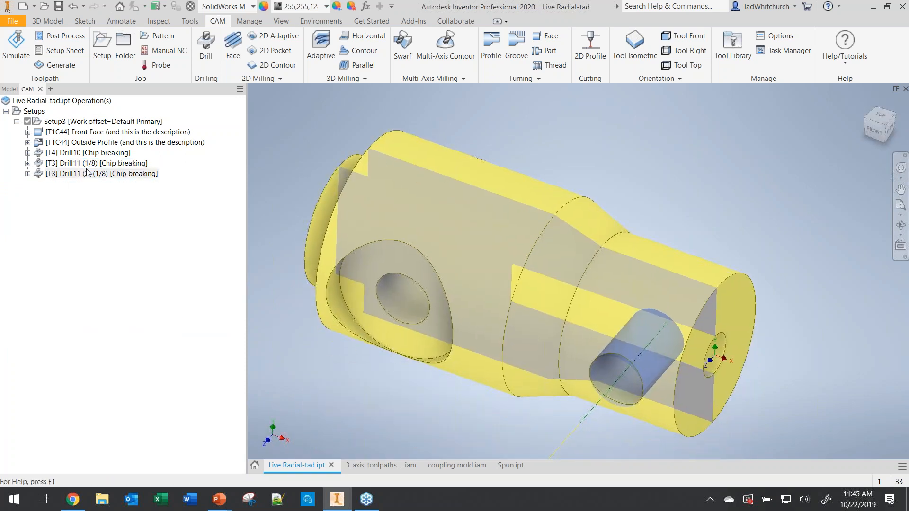
key("Escape")
Step: Open the duplicated radial drilling operation and clear its hole face and Z axis selections
left_click(66, 164)
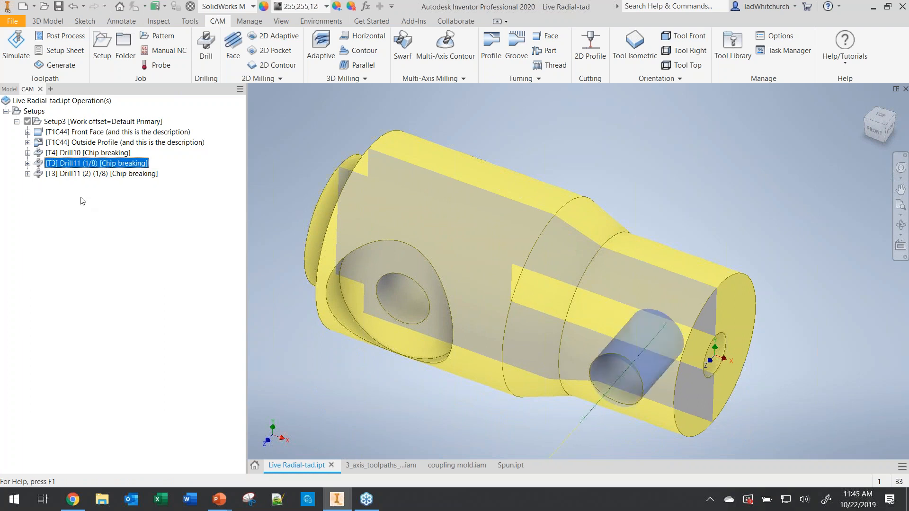
left_click(74, 174)
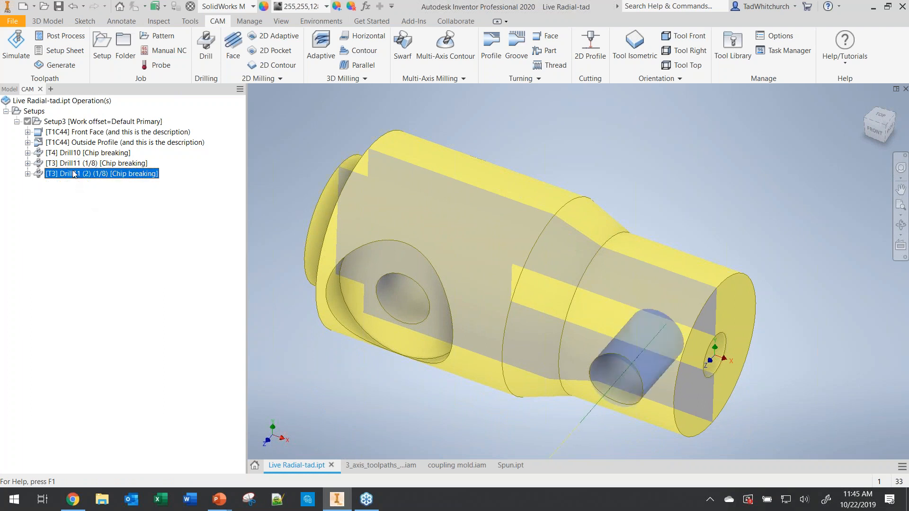
double_click(73, 175)
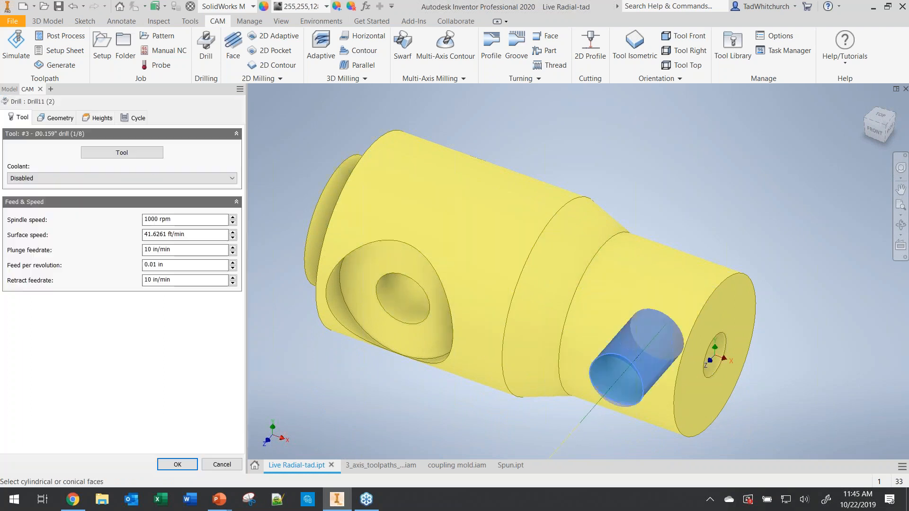
left_click(55, 118)
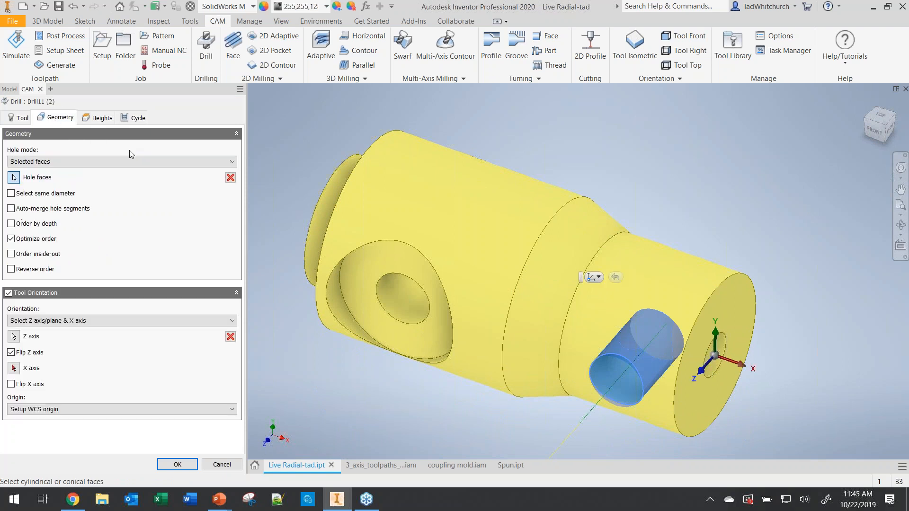
left_click(231, 178)
left_click(231, 337)
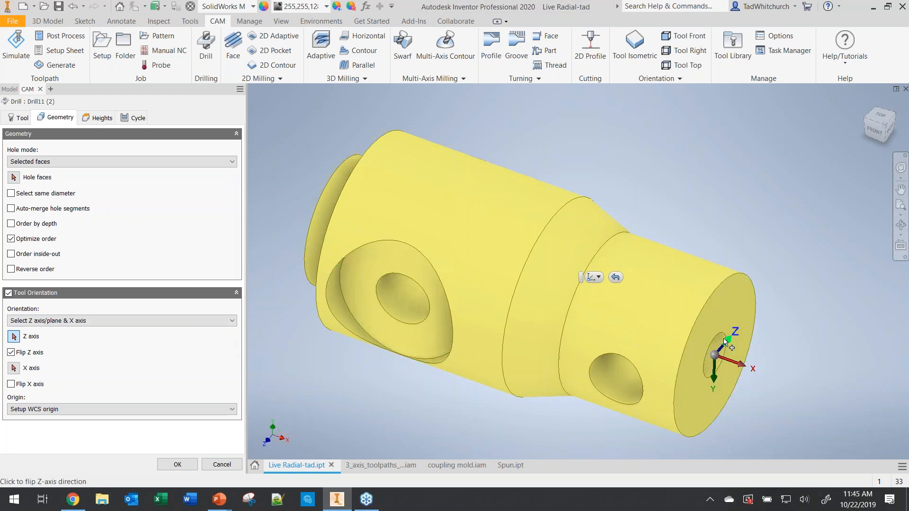
Step: Orient the tool's Z axis along the cross hole in the large-diameter pocket and reverse its direction to point outward
mouse_move(661, 350)
middle_mouse_down("shift")
mouse_move(635, 345)
mouse_move(654, 345)
middle_mouse_up("shift")
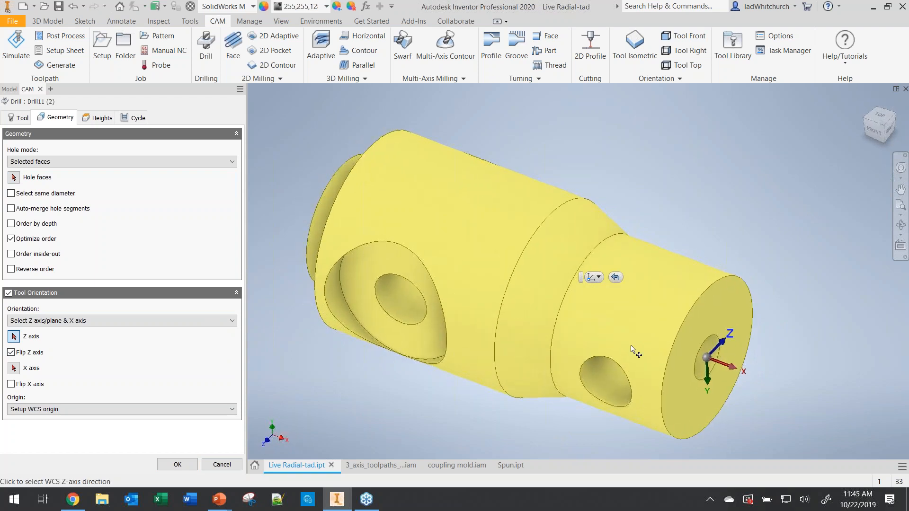
left_click(14, 178)
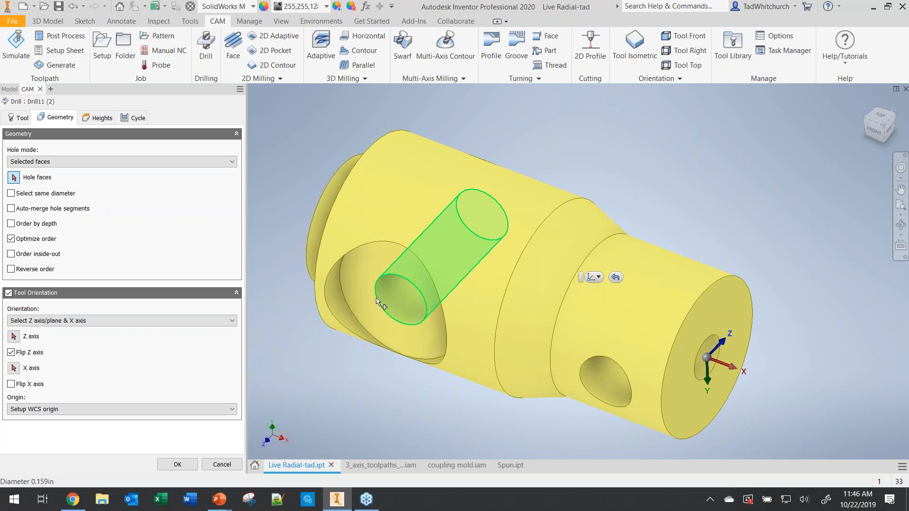
left_click(13, 336)
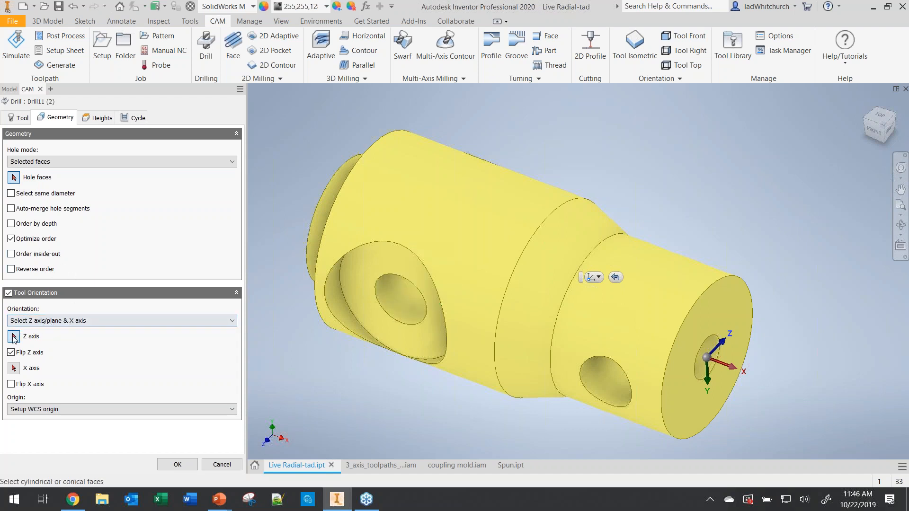
left_click(388, 301)
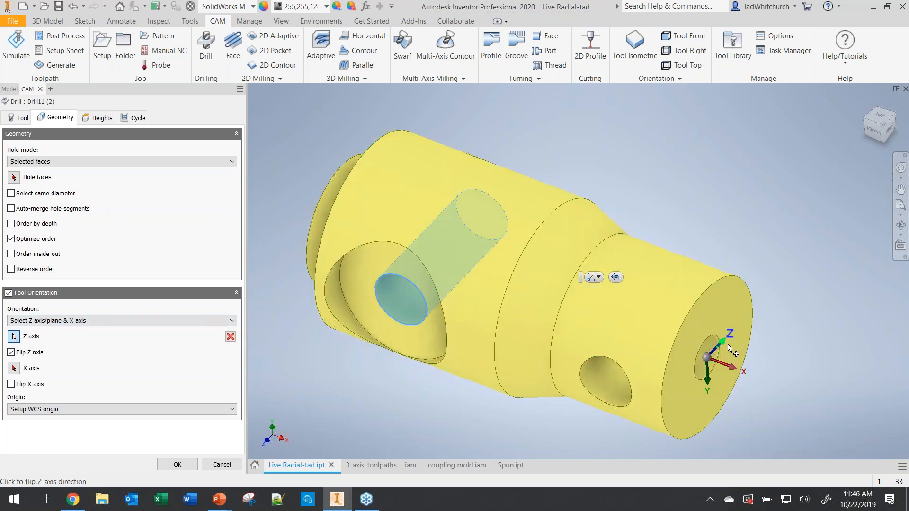
left_click(727, 347)
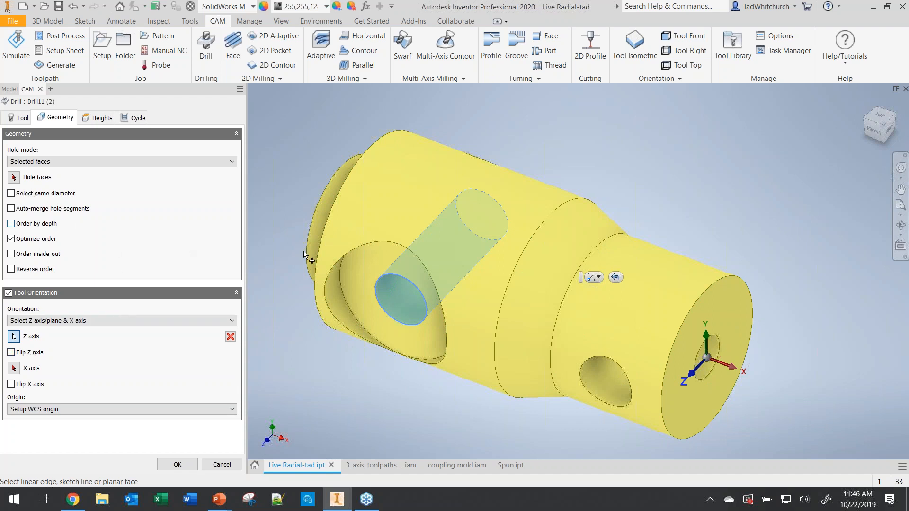
middle_click_drag(379, 293, 385, 294, "shift")
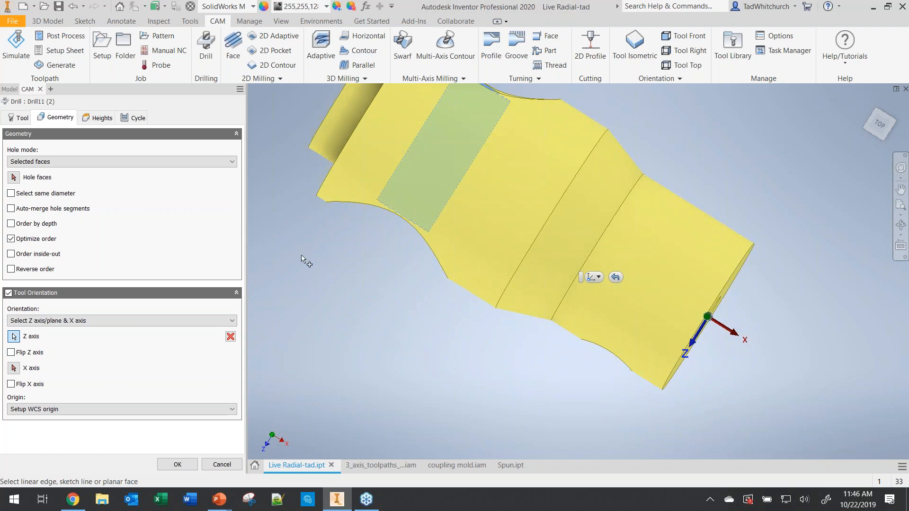
Step: Set the duplicated drilling operation's break-through depth to 0.1 in
left_click(97, 117)
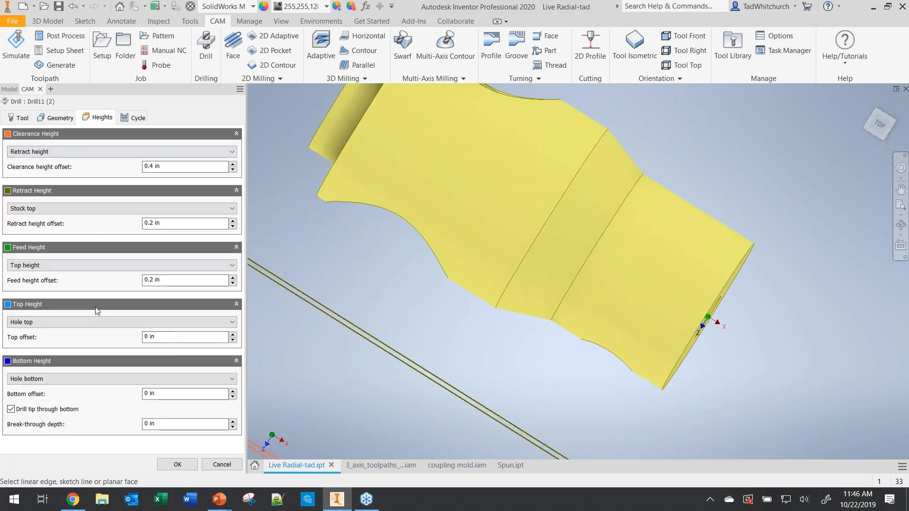
left_click(158, 427)
type(".1")
left_click(178, 466)
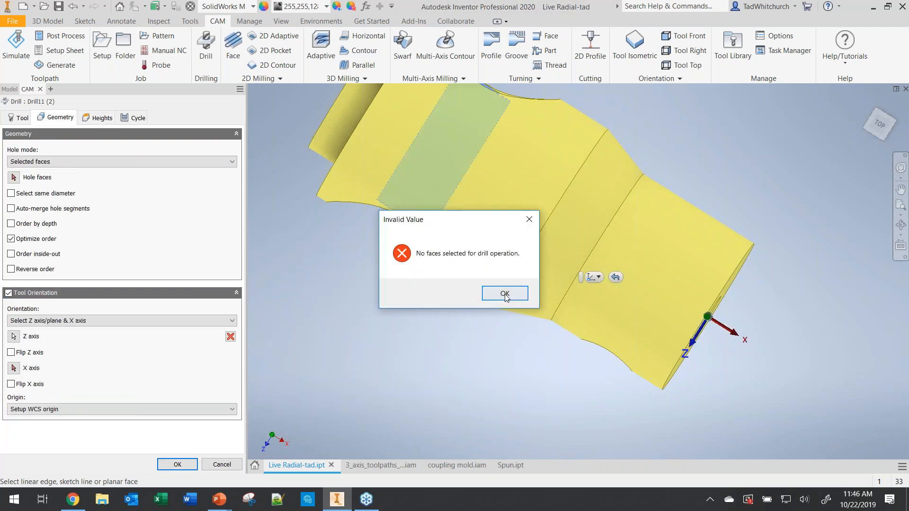
left_click(505, 294)
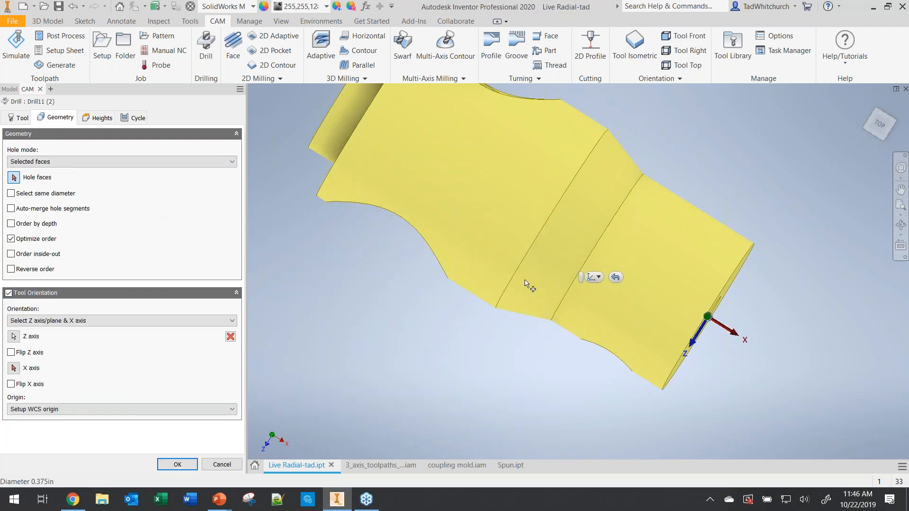
Step: Select the cross hole in the large-diameter pocket as the hole face and accept the drilling operation
middle_click_drag(532, 290, 534, 271, "shift")
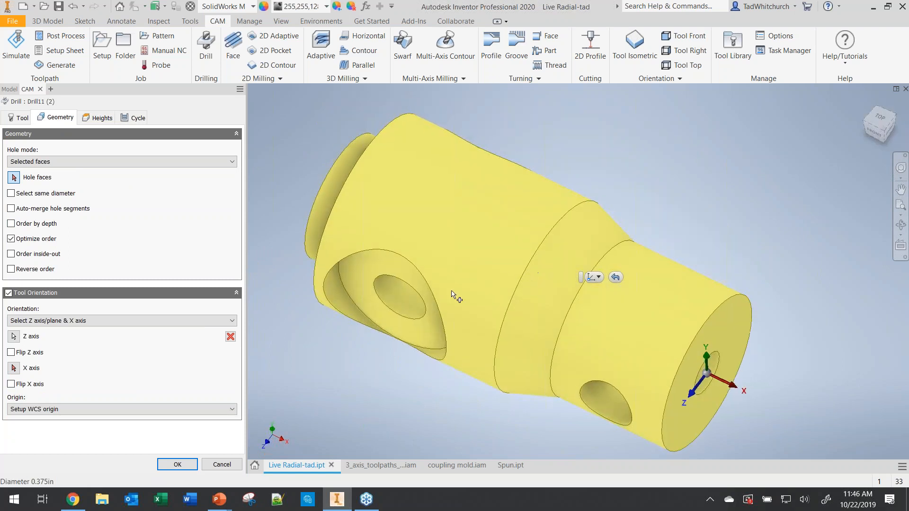
left_click(406, 307)
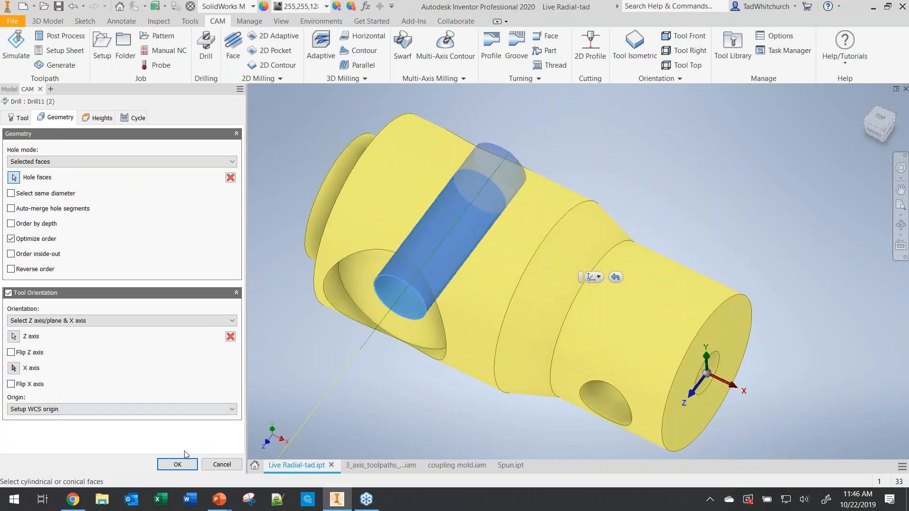
left_click(178, 465)
Step: Create a 2D Pocket operation using tool #2, the 1/8" flat mill
middle_click_drag(413, 248, 446, 291)
key("F6")
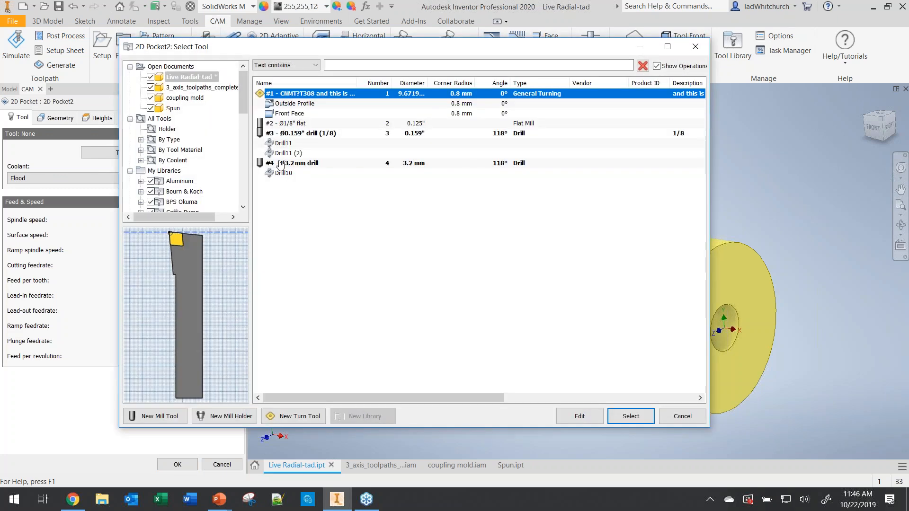
left_click(293, 124)
left_click(624, 415)
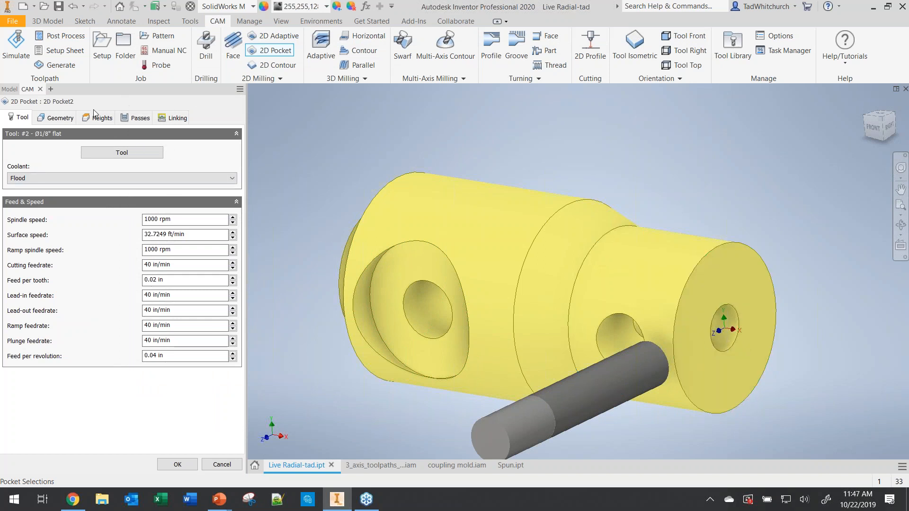
Step: Enable Tool Orientation for the 2D pocket and align its Z axis with the cross hole in the large-diameter pocket
left_click(59, 120)
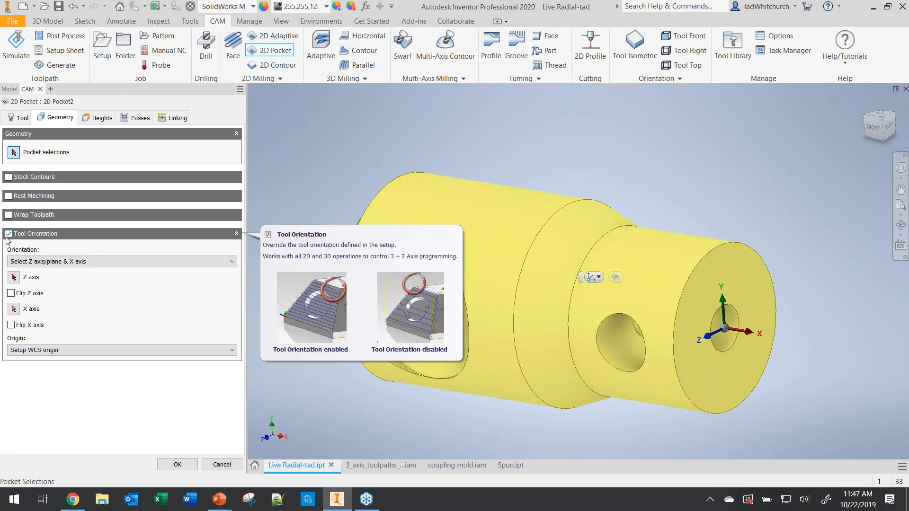
left_click(28, 275)
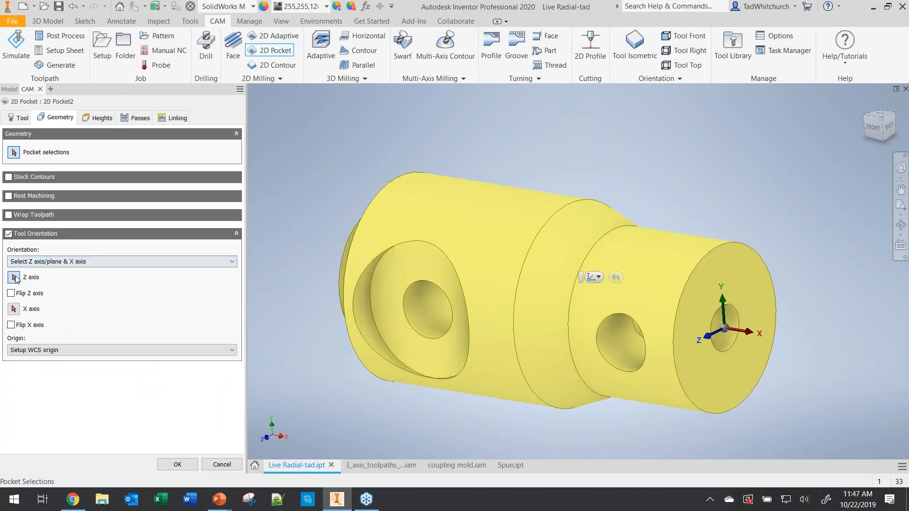
left_click(418, 320)
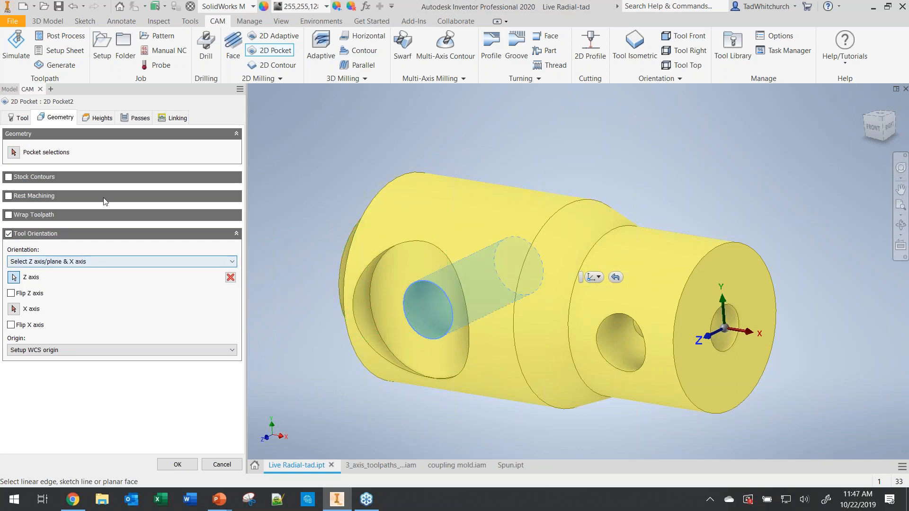
Step: Select the flat pocket floor around the cross hole as the pocket geometry and accept the 2D Pocket operation
left_click(13, 152)
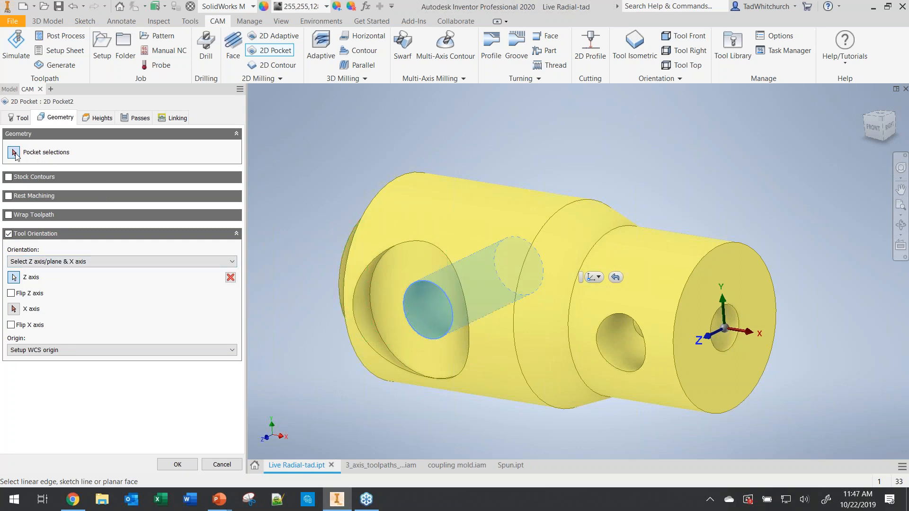
left_click(391, 307)
scroll(391, 307, "down", 3)
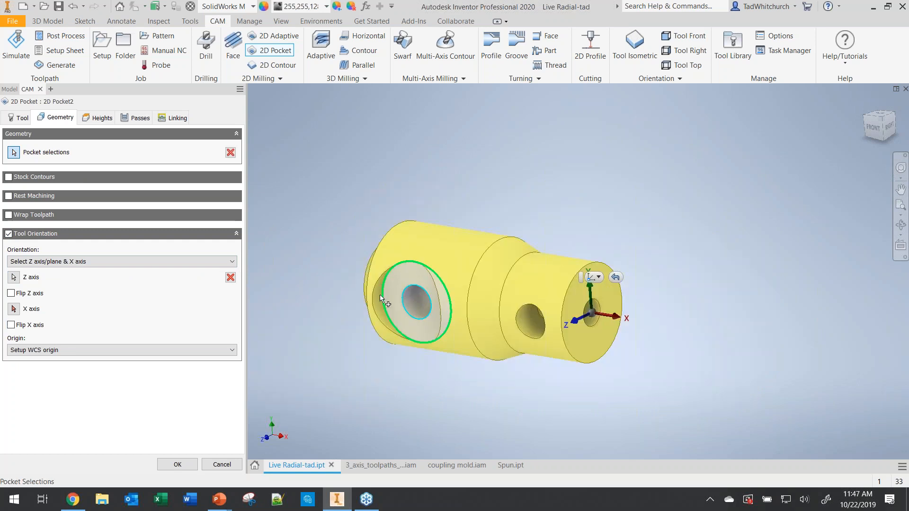
left_click(176, 465)
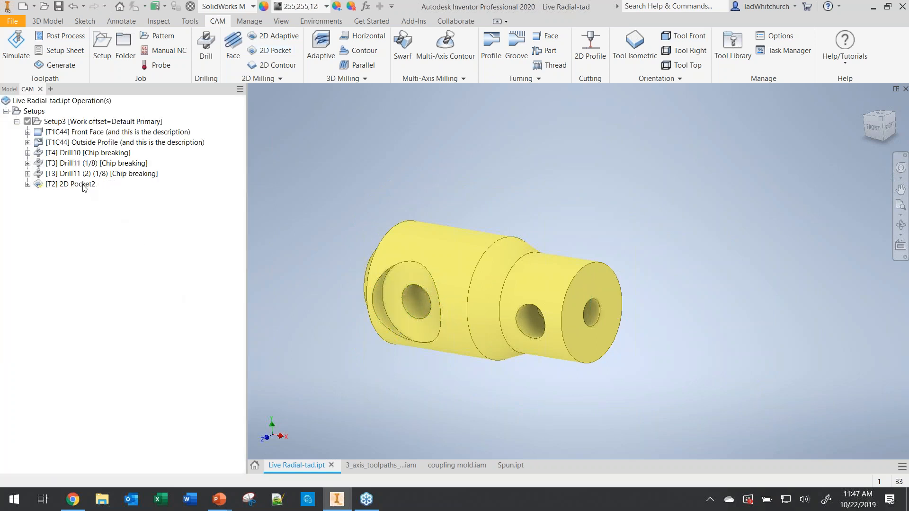
Step: Simulate the 2D pocket toolpath, and close the simulation when viewed
left_click(83, 185)
left_click(16, 47)
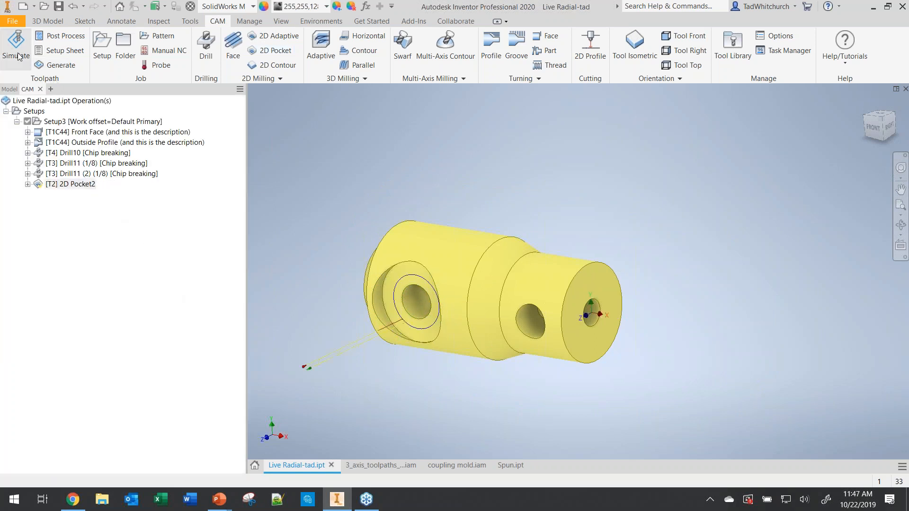
left_click(582, 419)
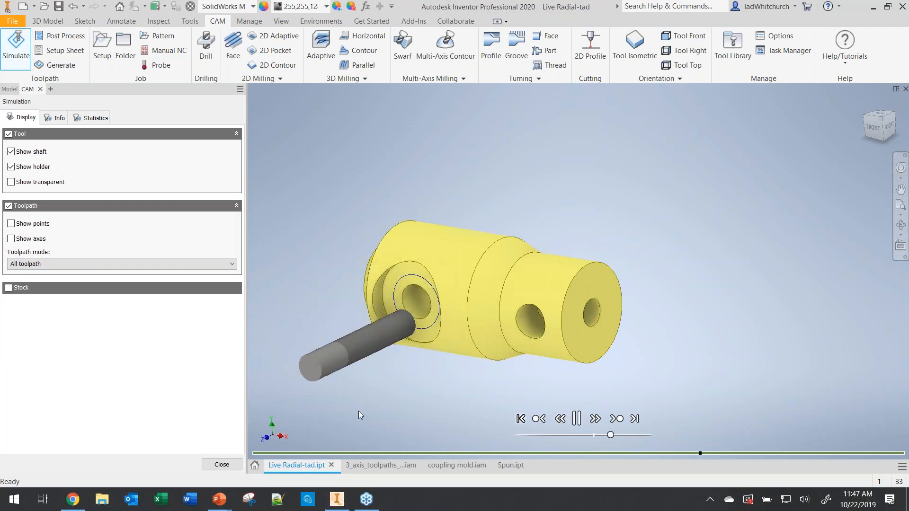
left_click(224, 469)
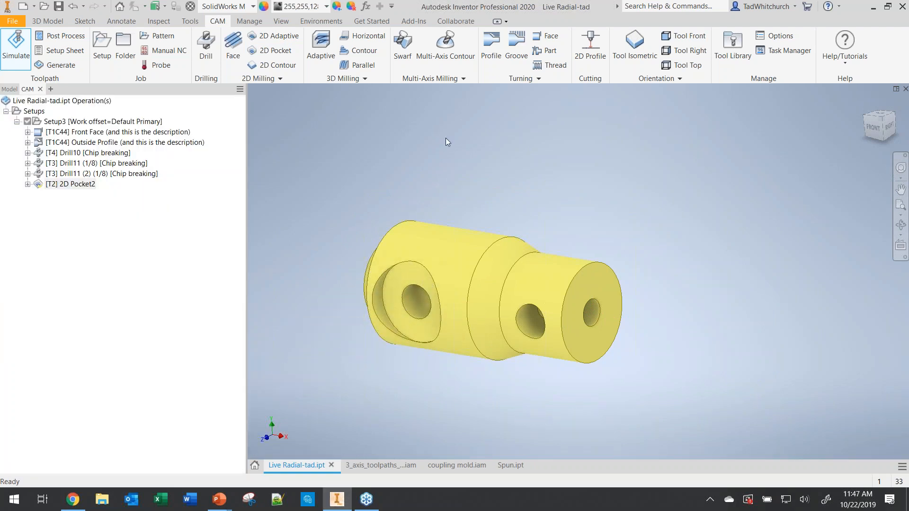
Step: Examine the matching pocket on the part's opposite side and compare the 2D pocket and second cross-hole drilling toolpaths
middle_click_drag(504, 299, 663, 267, "shift")
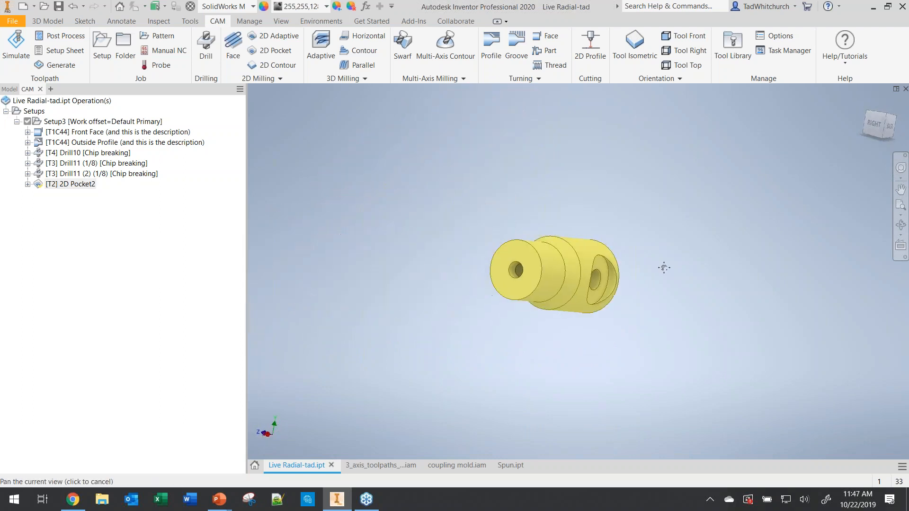
scroll(585, 278, "down", 3)
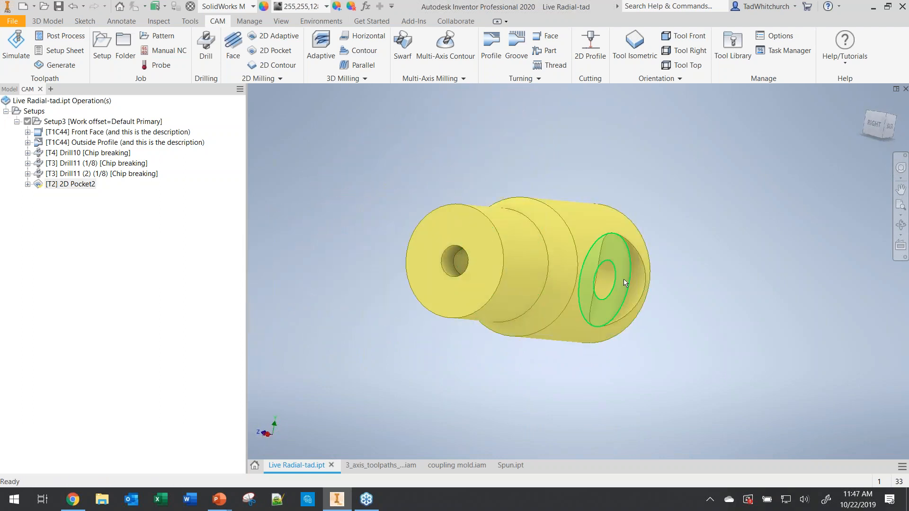
middle_click_drag(473, 245, 561, 256, "shift")
middle_click_drag(694, 258, 344, 154)
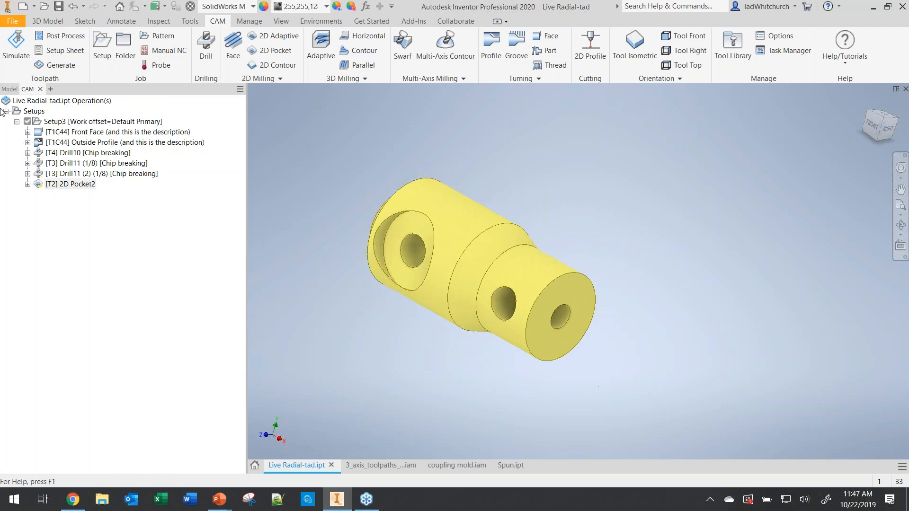
left_click(66, 184)
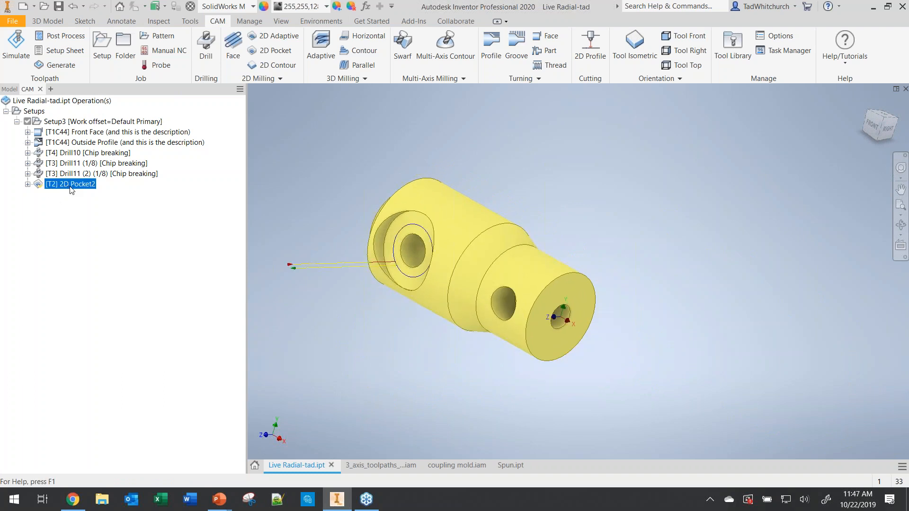
left_click(72, 176)
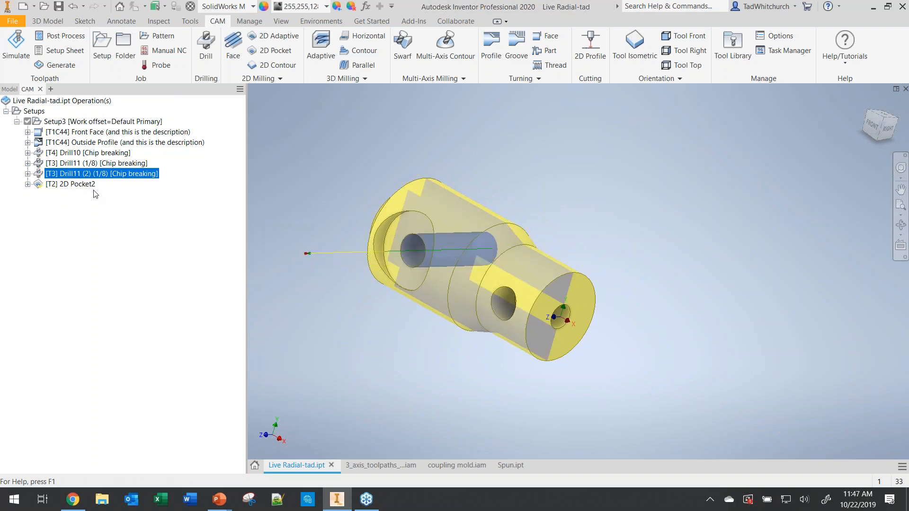
scroll(365, 223, "down", 2)
mouse_move(365, 222)
middle_mouse_down("shift")
mouse_move(370, 266)
mouse_move(357, 257)
mouse_move(369, 224)
mouse_move(378, 226)
middle_mouse_up("shift")
scroll(378, 228, "up", 3)
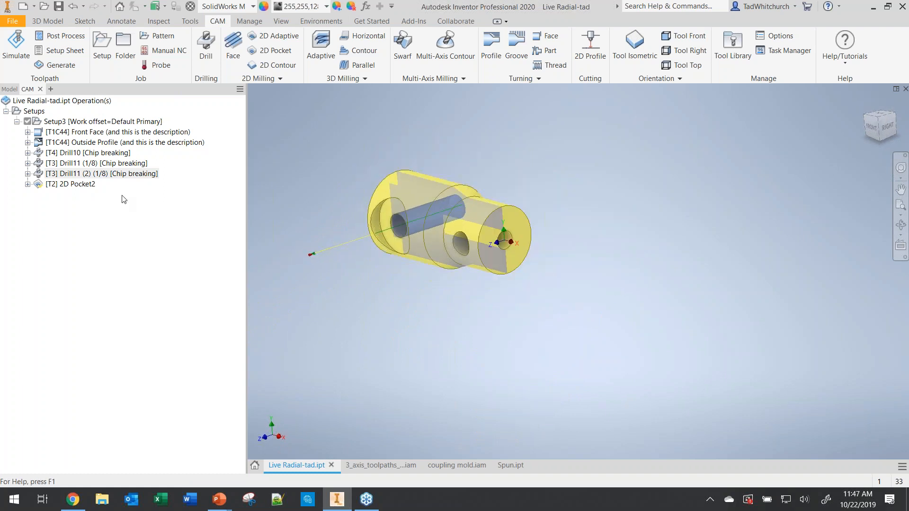
Step: Create a circular pattern of the 2D pocket about the axial bore, with two equally spaced instances over 360 deg, ordered by tool
left_click(93, 187)
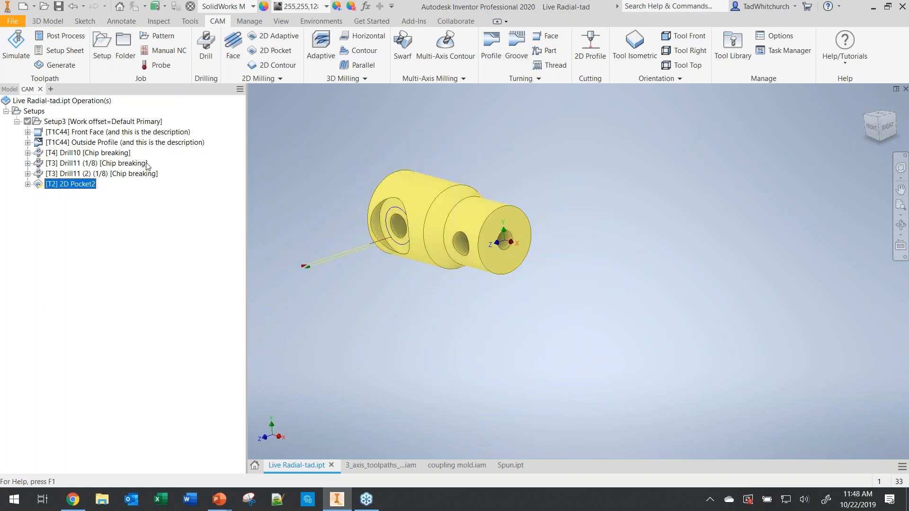
left_click(158, 37)
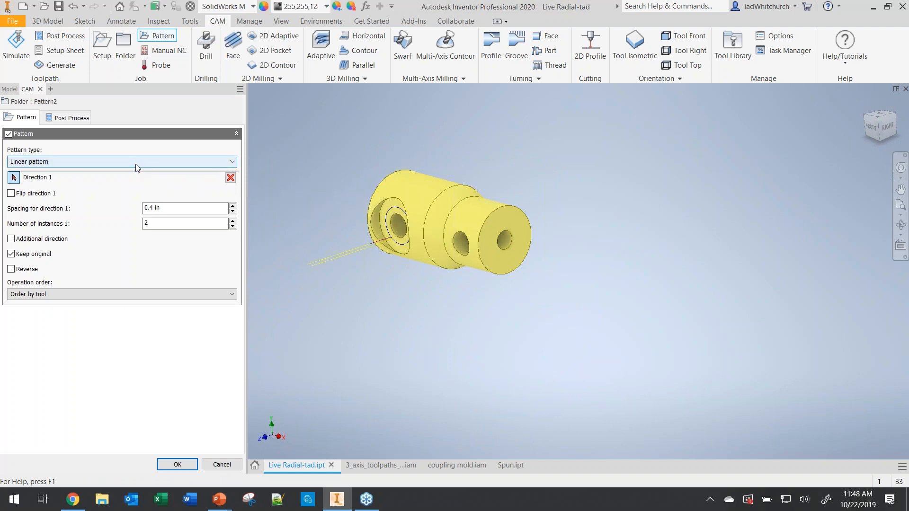
left_click(102, 162)
left_click(94, 180)
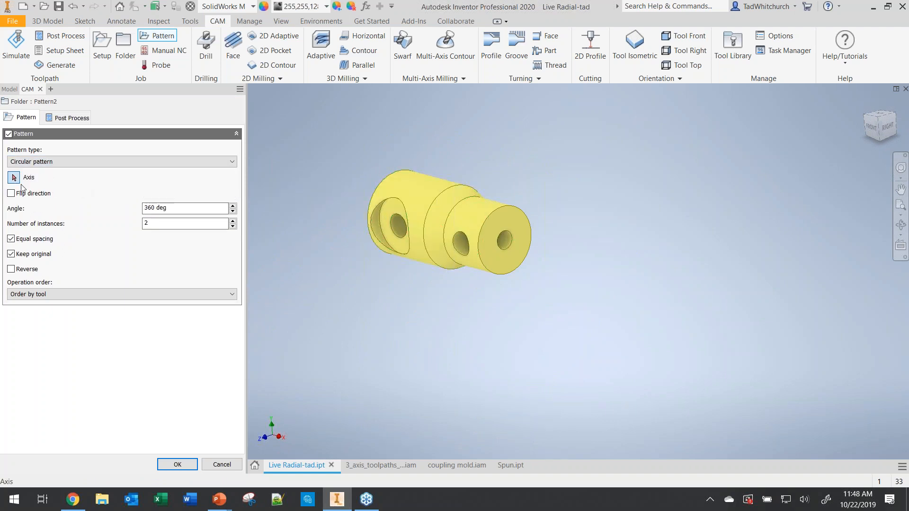
left_click(513, 241)
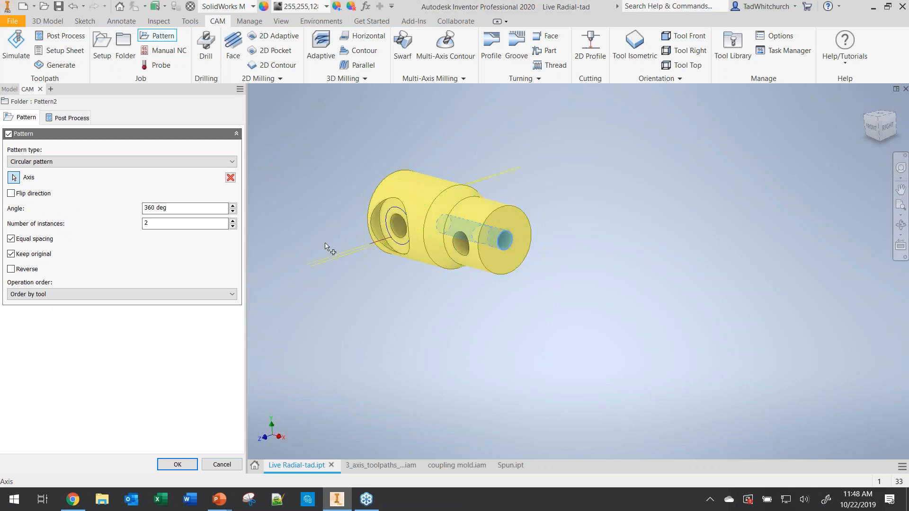
left_click(94, 298)
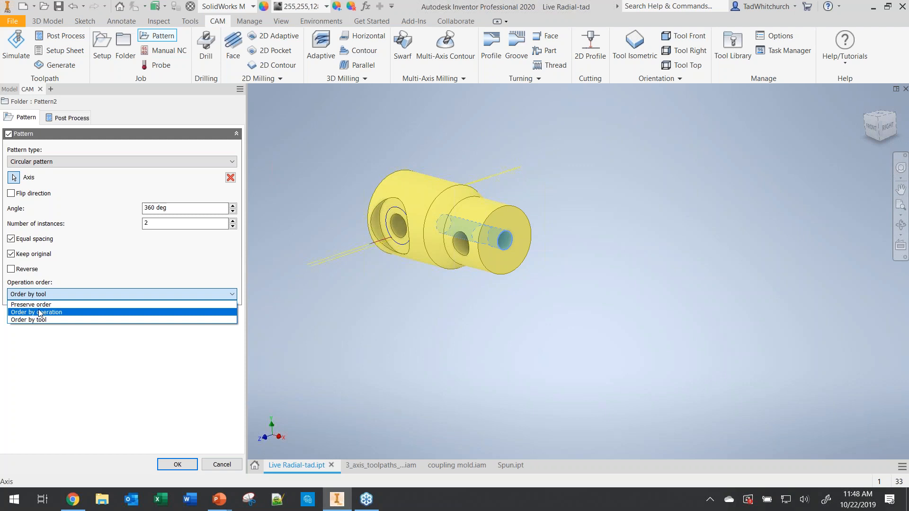
left_click(179, 468)
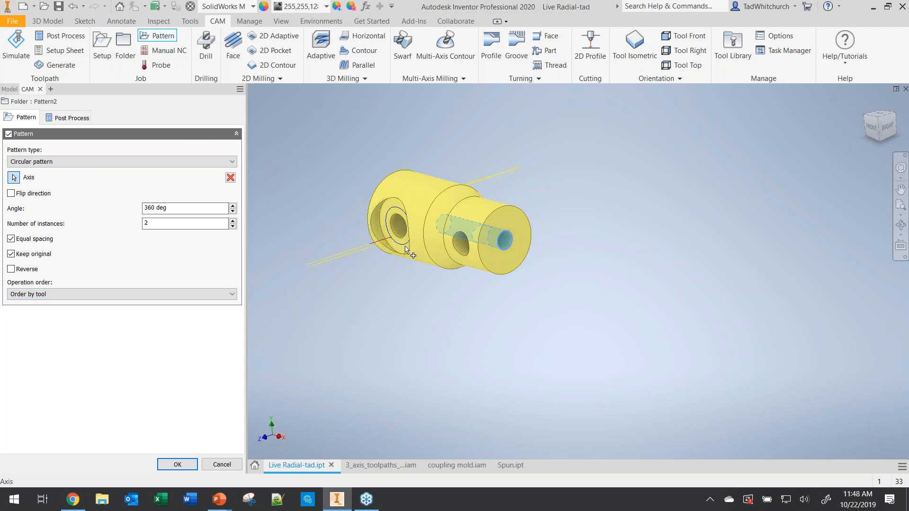
middle_click_drag(406, 250, 424, 266)
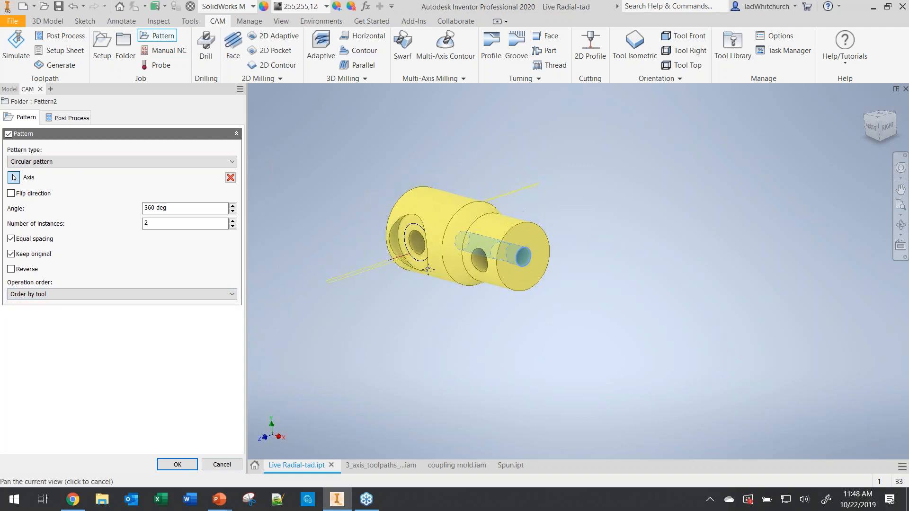
left_click(177, 465)
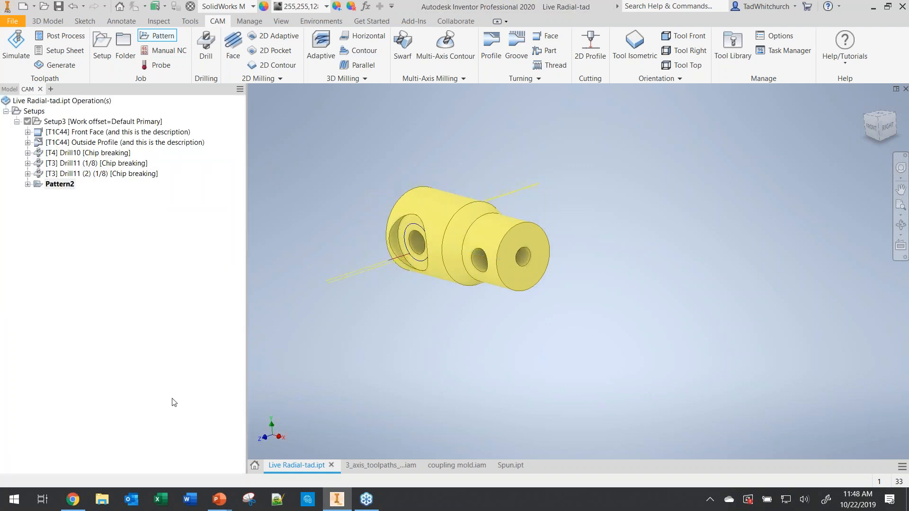
Step: Simulate the three drilling operations together with the patterned 2D pocket, viewing the cuts on both sides, and close the simulation
left_click(28, 184)
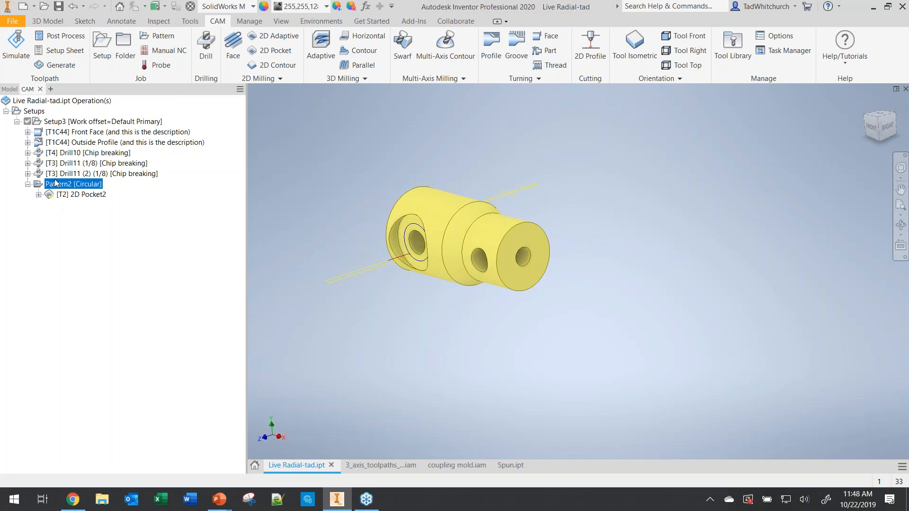
left_click(58, 143)
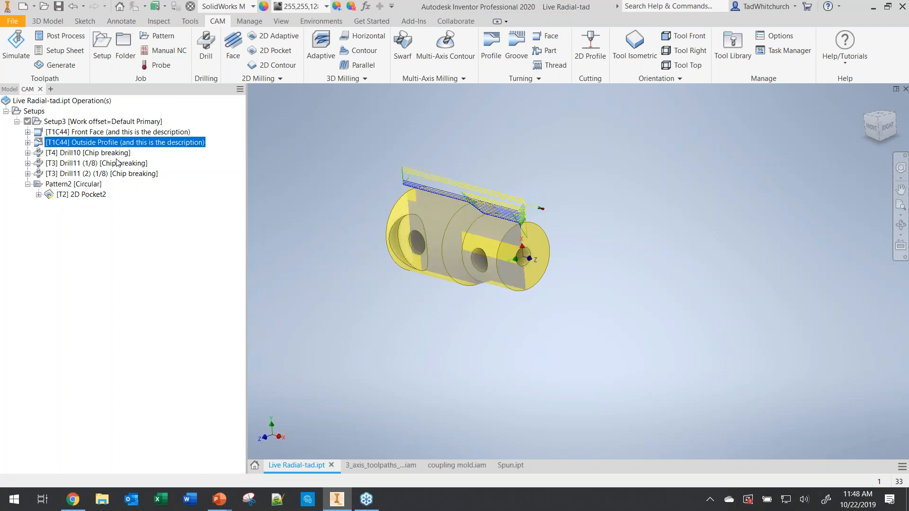
left_click(86, 154)
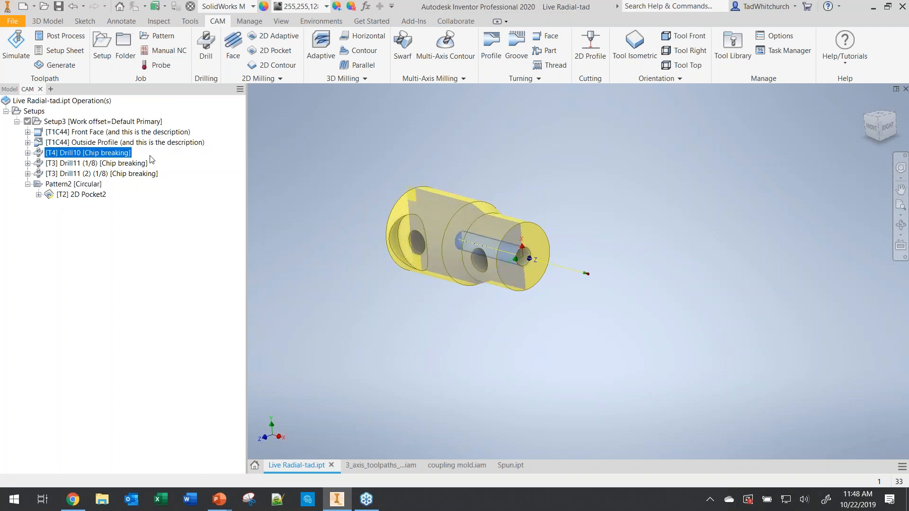
left_click(82, 198, "shift")
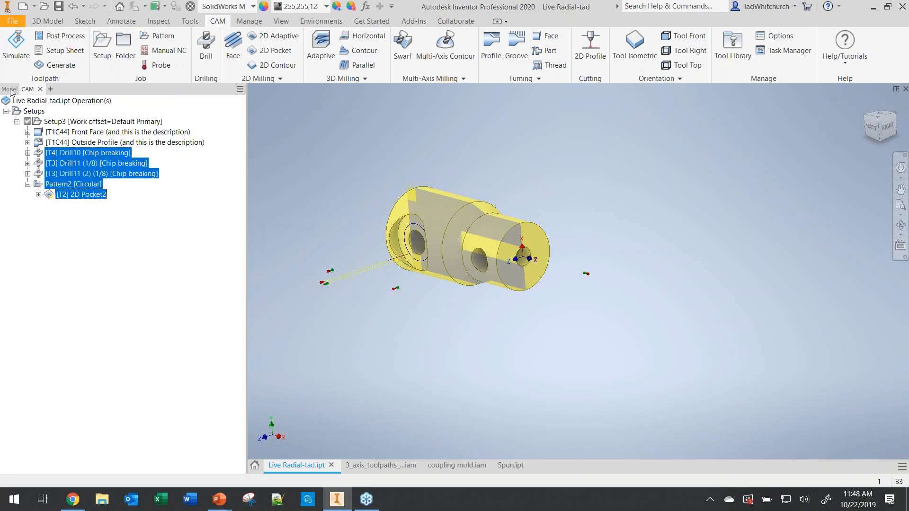
left_click(17, 47)
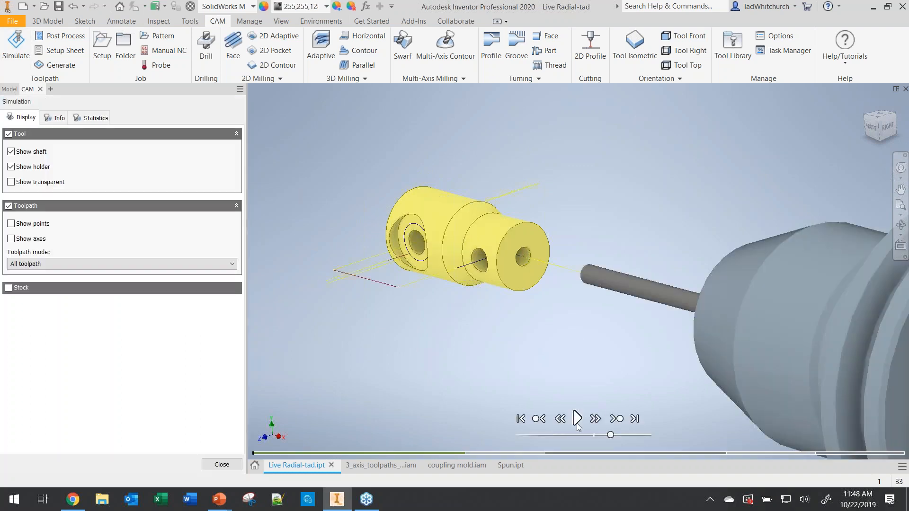
left_click(577, 418)
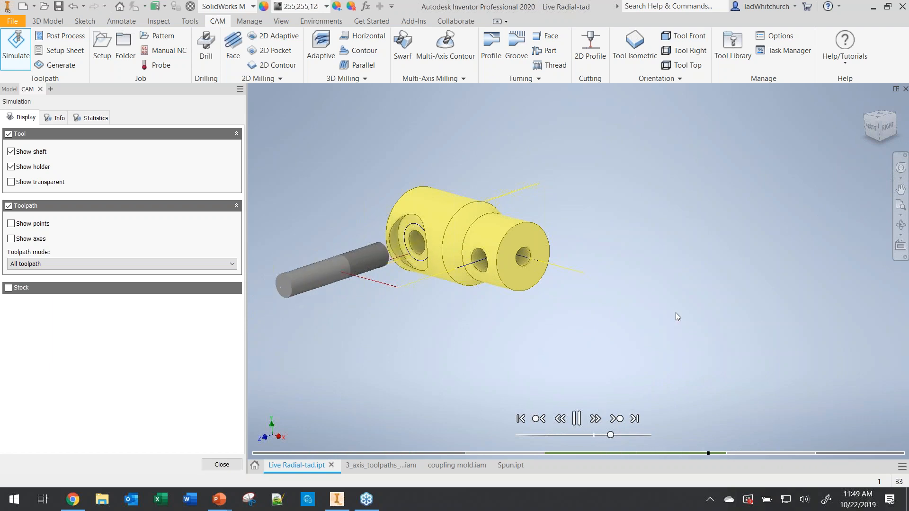
middle_click_drag(485, 285, 466, 311, "shift")
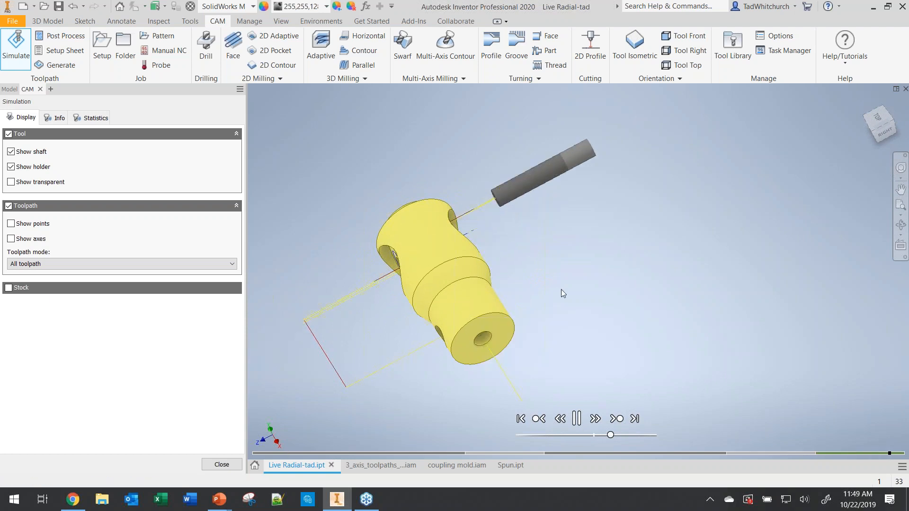
middle_click_drag(477, 305, 508, 280, "shift")
left_click(238, 468)
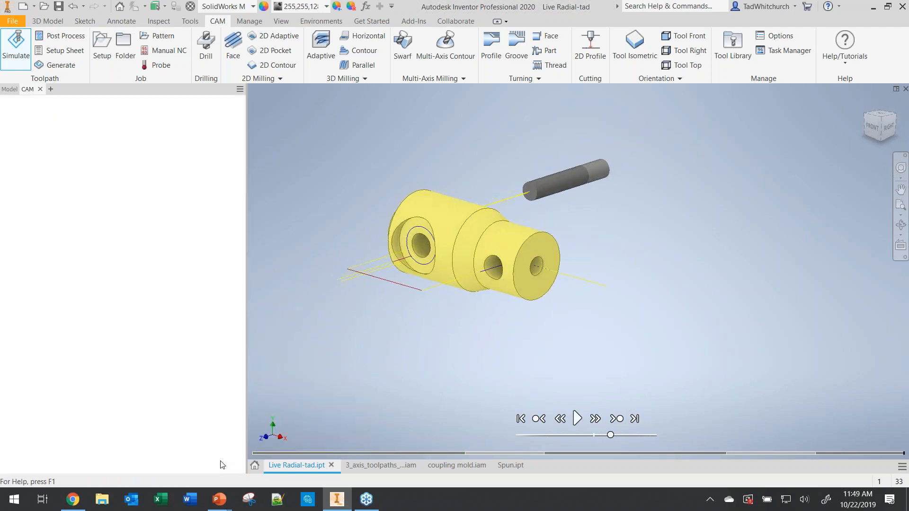
Step: Post process all setups with a Haas Mill-Turn (DEMO ONLY) post configuration, replacing the existing NC file 1001.nc
left_click(36, 113)
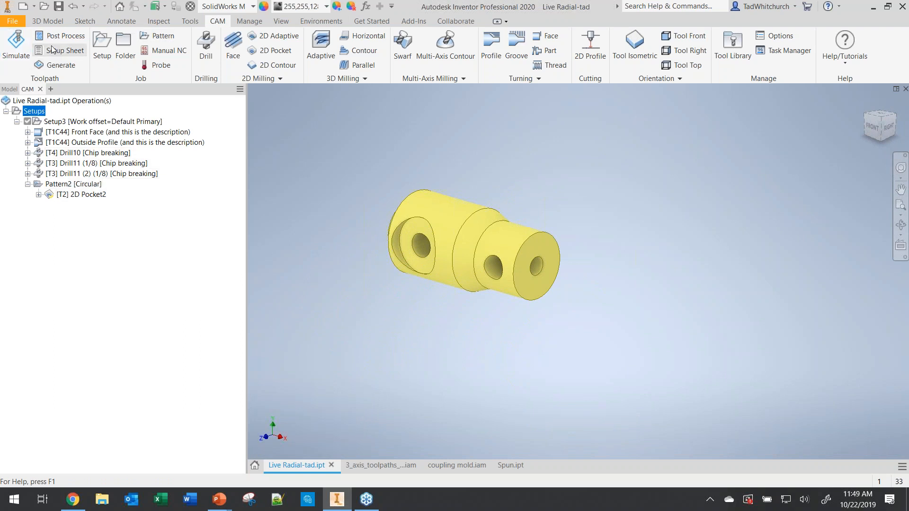
left_click(62, 36)
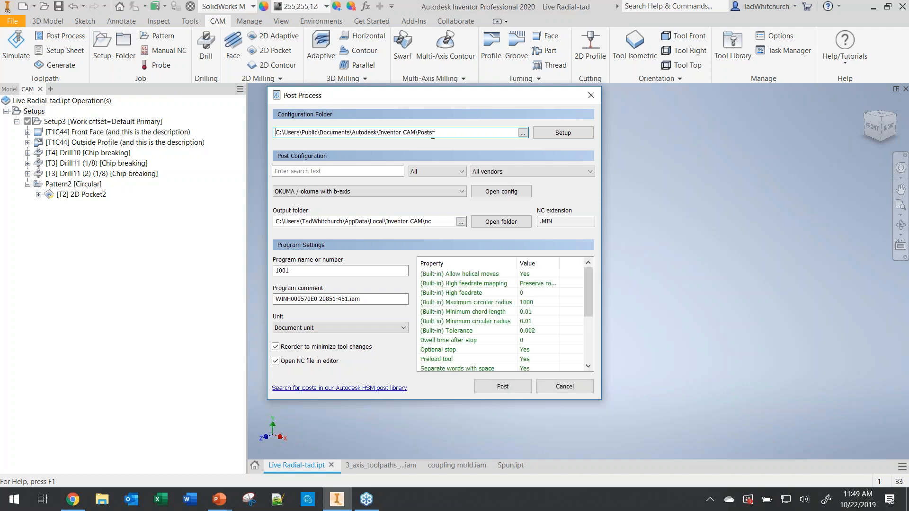
left_click(368, 192)
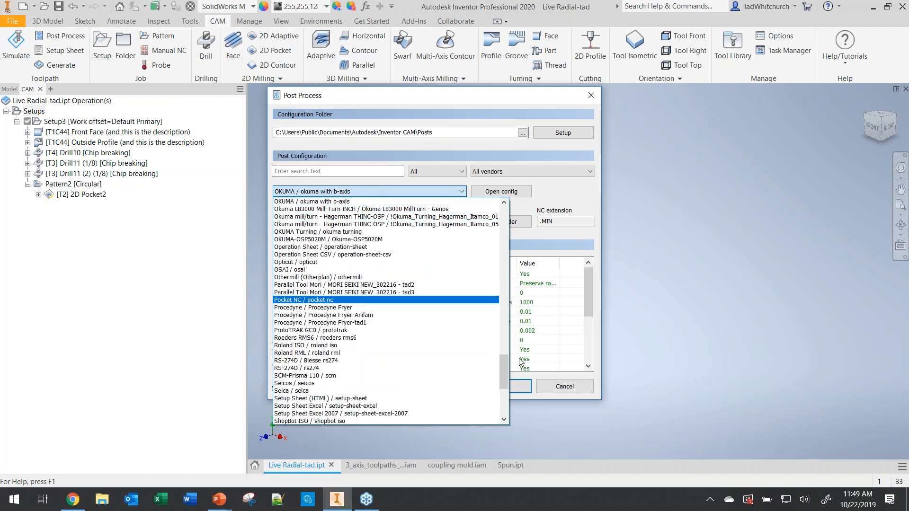
left_click_drag(505, 368, 499, 295)
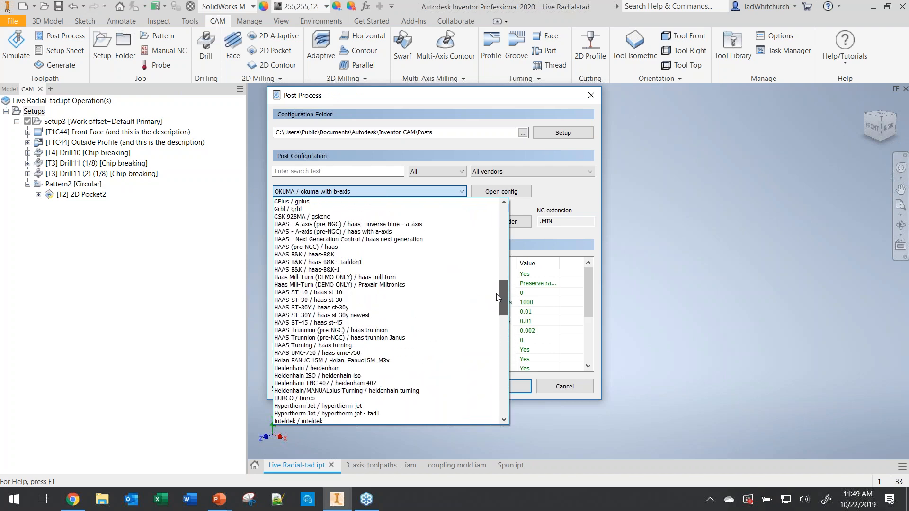
left_click(330, 284)
left_click(492, 386)
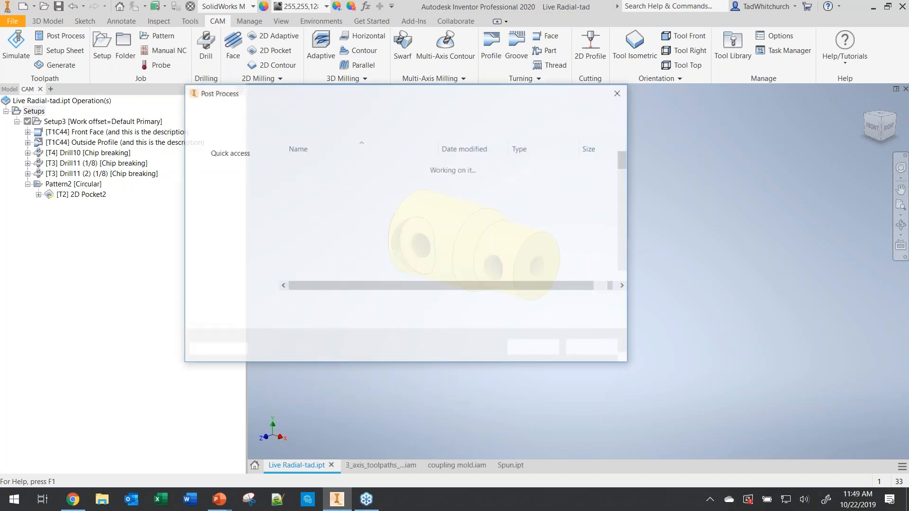
left_click(533, 348)
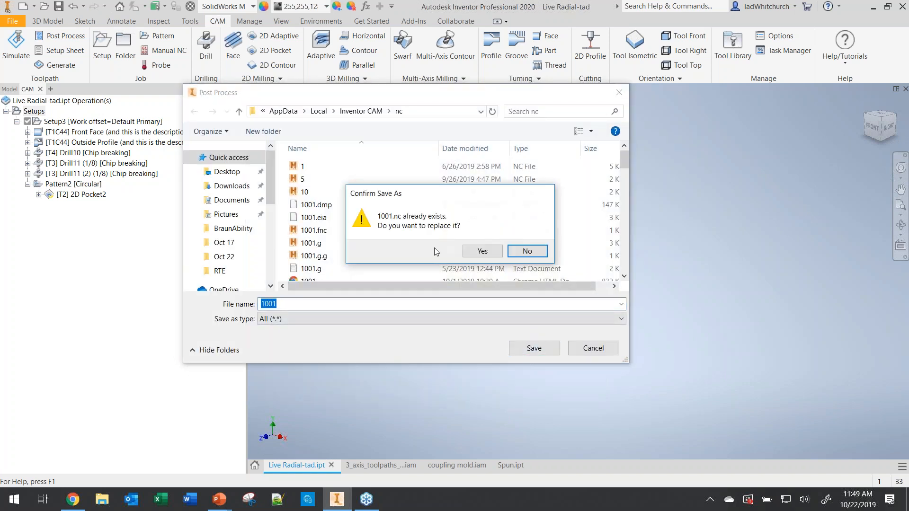
left_click(483, 252)
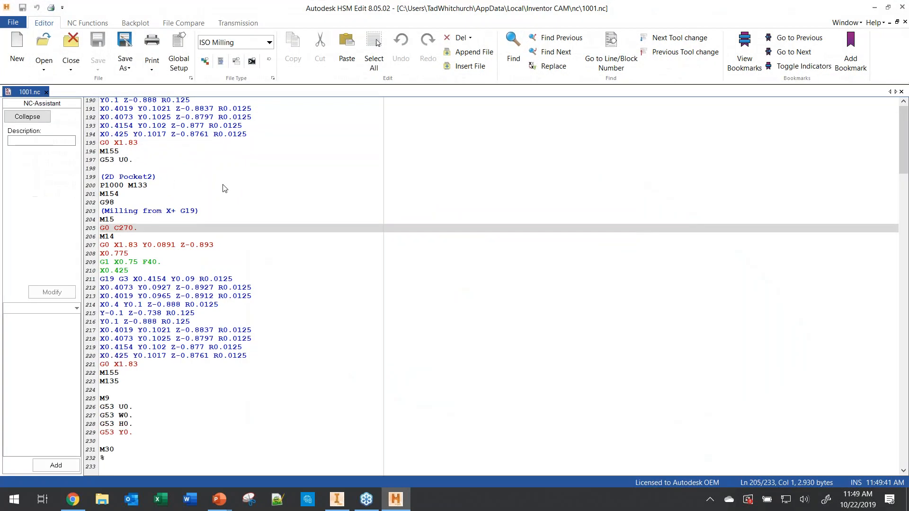
Step: Examine the posted program from its start through the Front Face and Outside Profile turning blocks
left_click_drag(903, 398, 903, 132)
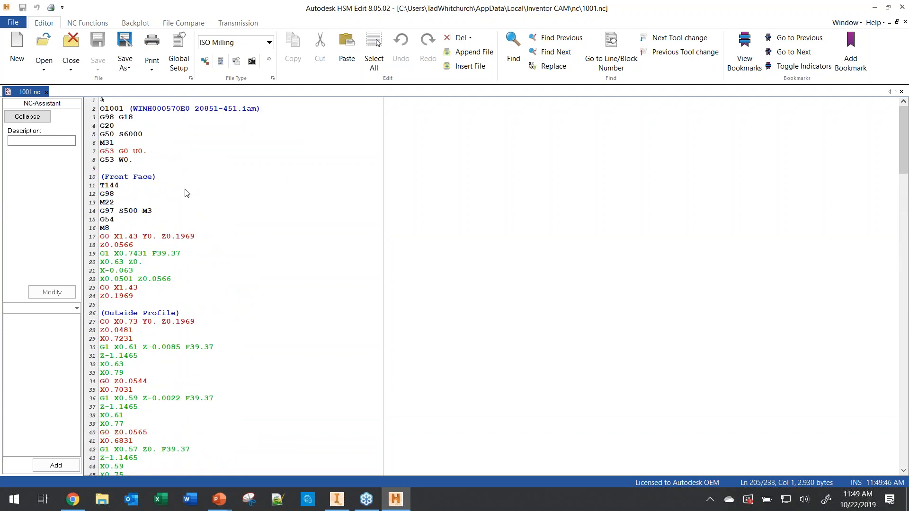
left_click(159, 177)
left_click(159, 168)
scroll(187, 265, "down", 4)
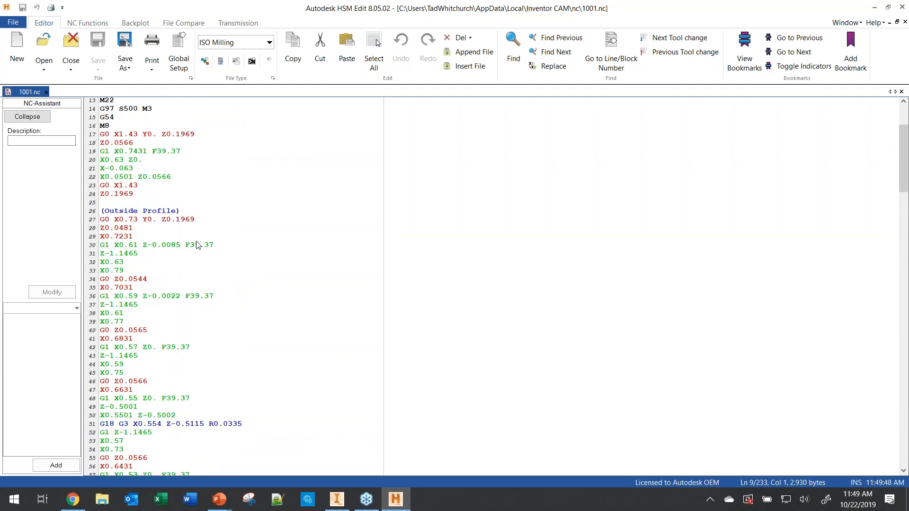
left_click_drag(192, 211, 96, 213)
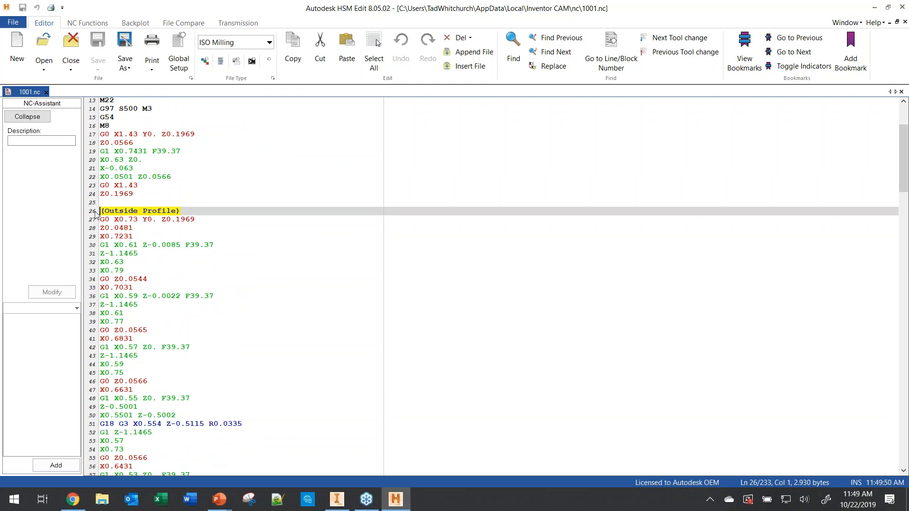
scroll(204, 279, "down", 7)
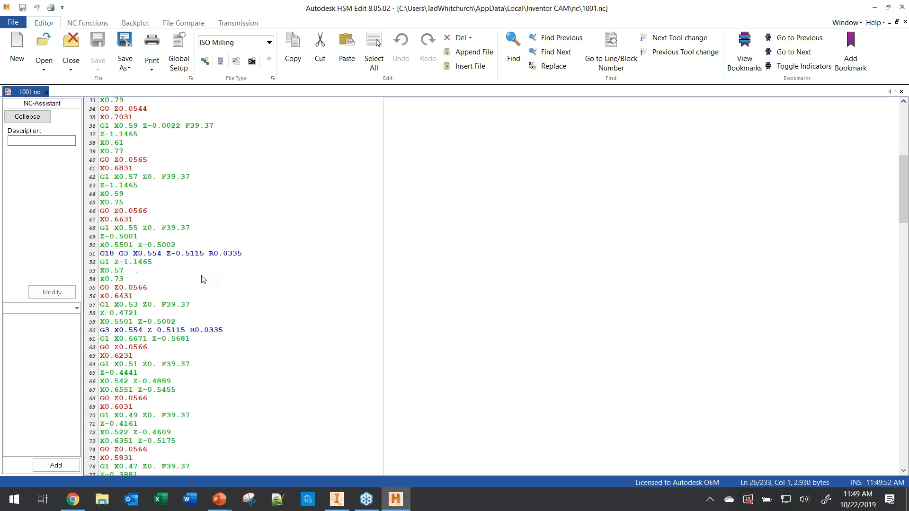
scroll(201, 281, "down", 3)
scroll(201, 289, "down", 20)
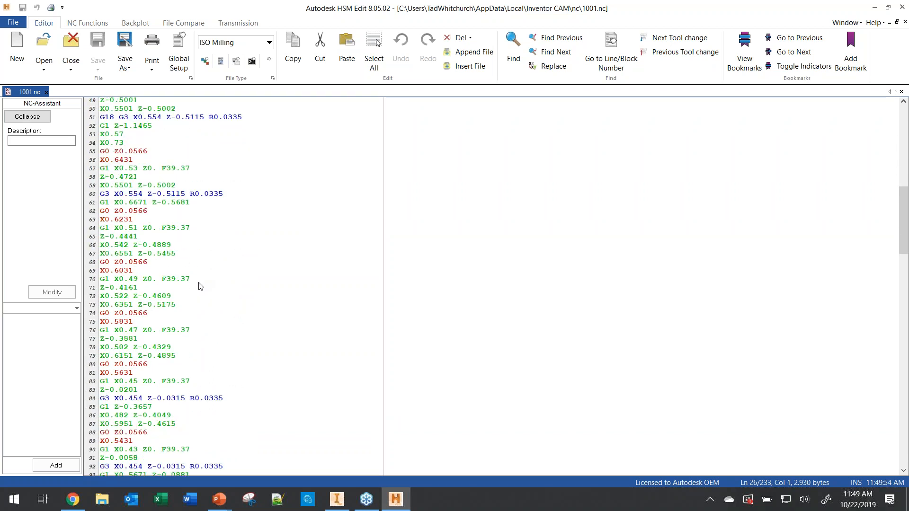
scroll(203, 301, "down", 1)
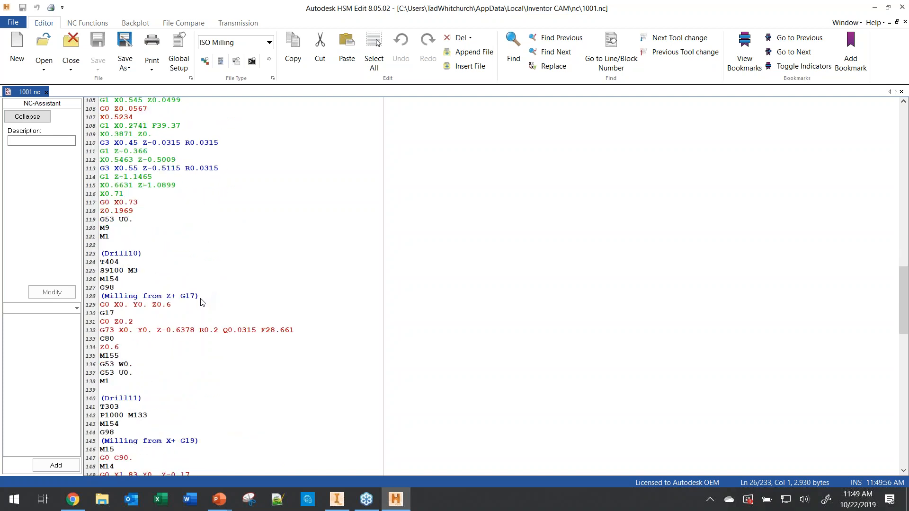
Step: Examine the axial Drill10 block's G17 plane and G73 drilling cycle, and the radial Drill11 block's C-axis positioning line
left_click(104, 255)
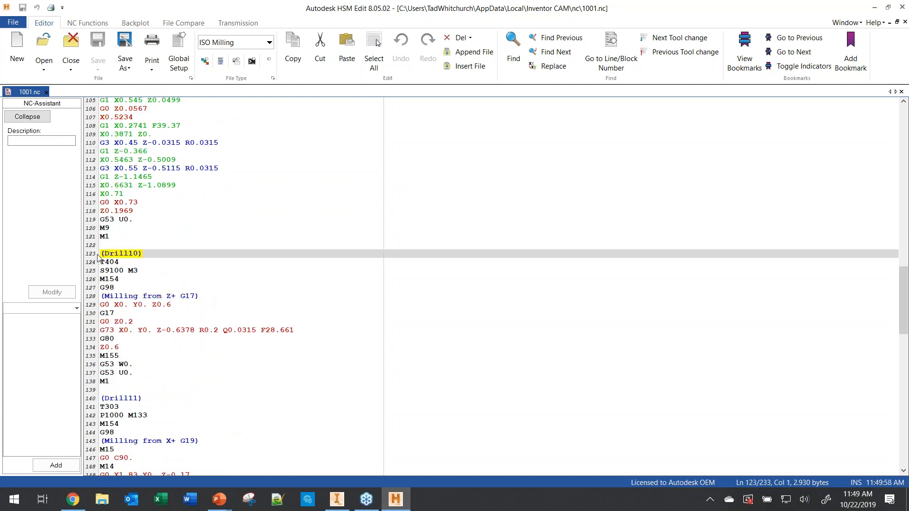
left_click_drag(201, 297, 180, 302)
scroll(185, 271, "down", 4)
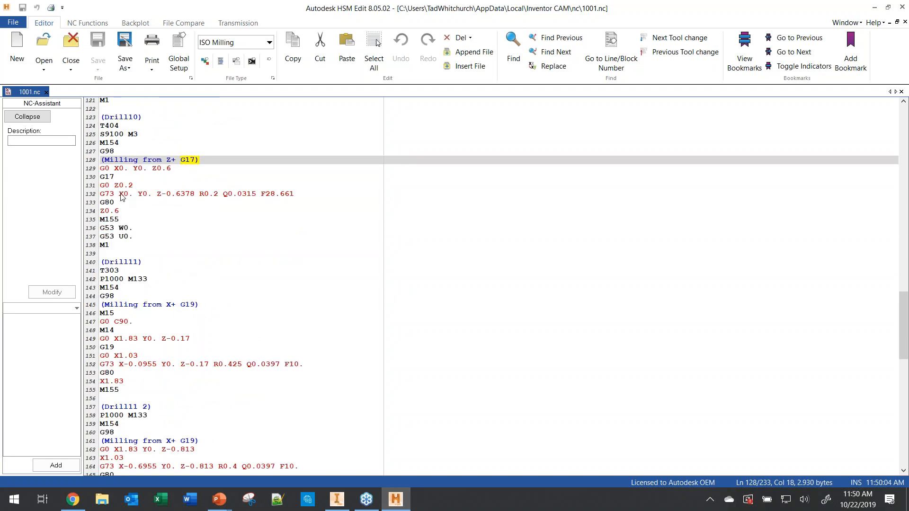
left_click(116, 195)
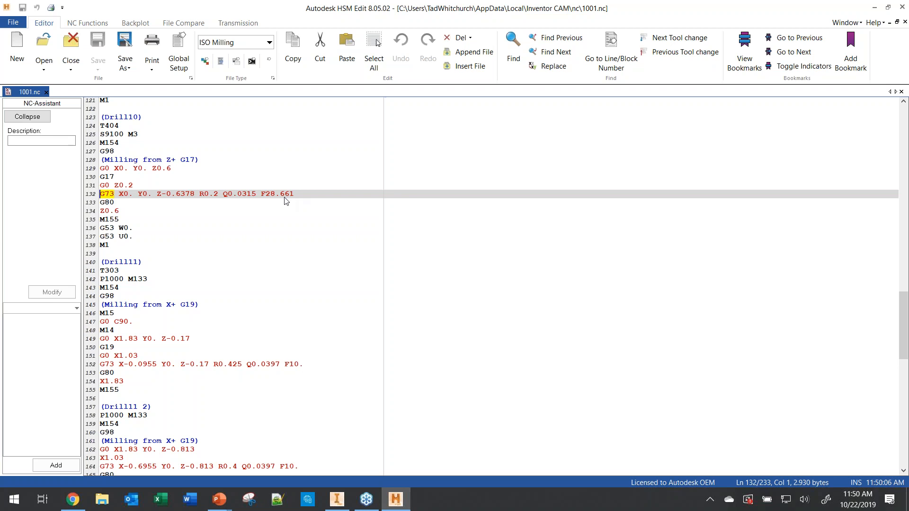
left_click(222, 195)
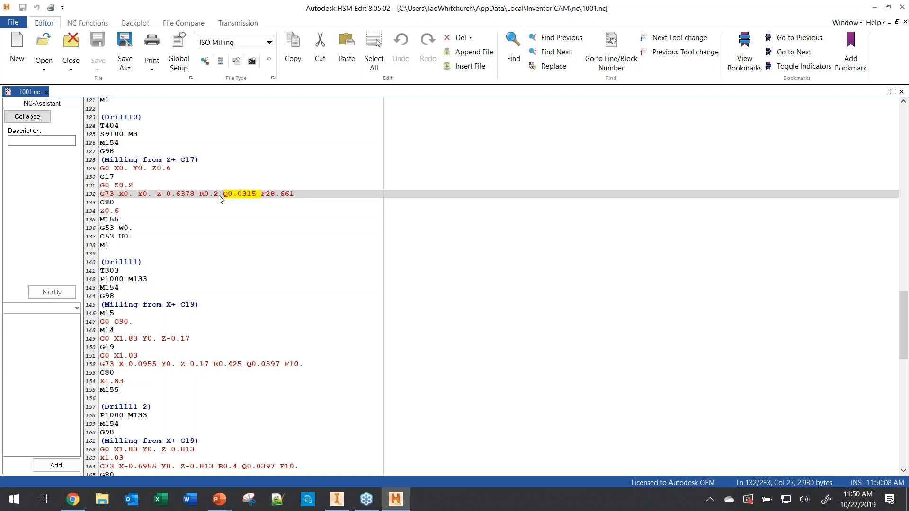
left_click(214, 246)
scroll(214, 256, "down", 2)
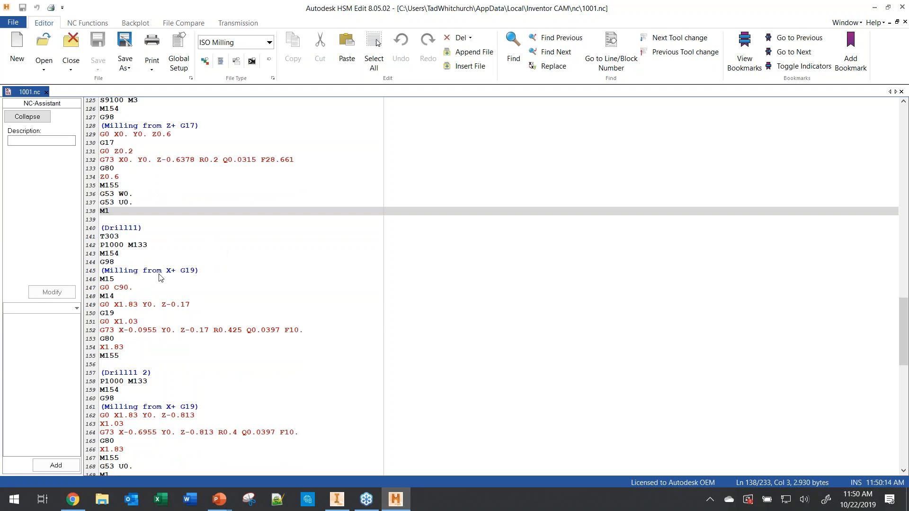
left_click(142, 290)
left_click(100, 287, "shift")
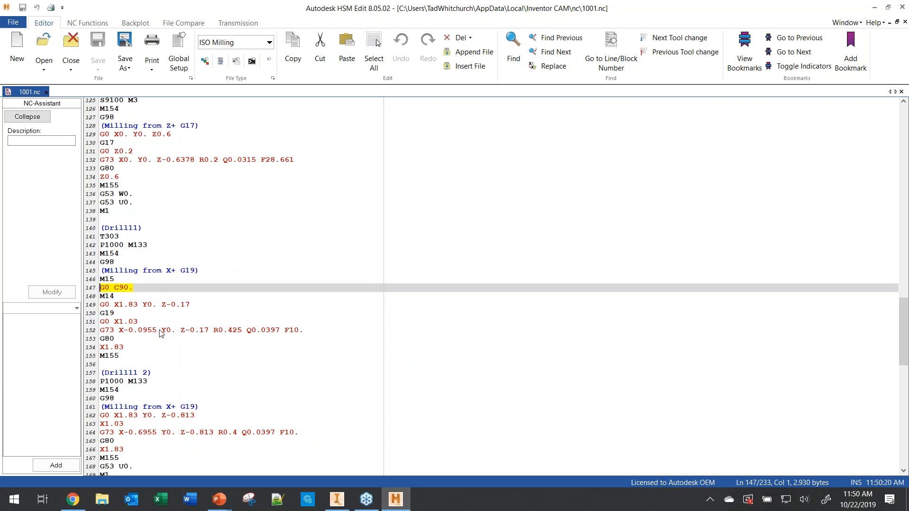
Step: Compare the G73 drilling cycles of the radial Drill11 and Drill11 2 blocks and the C-axis positioning line they share
left_click_drag(128, 330, 100, 330)
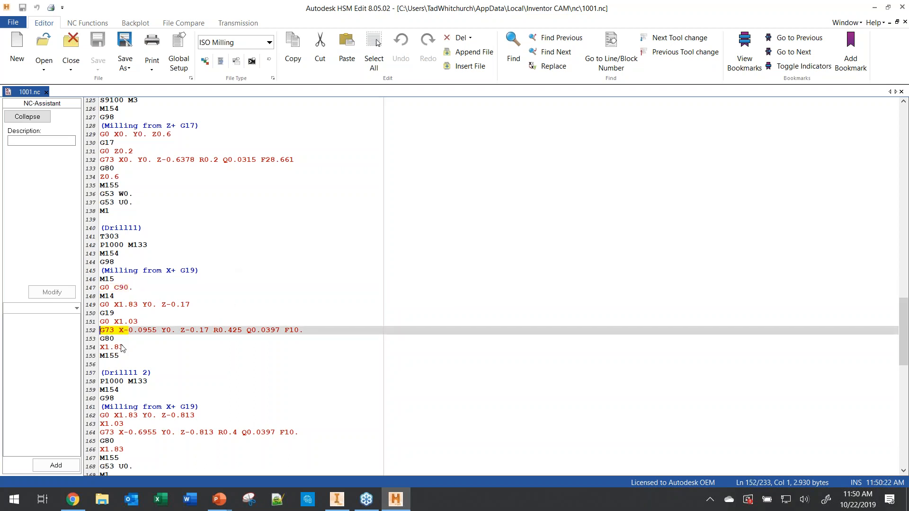
scroll(170, 382, "down", 3)
left_click_drag(129, 367, 96, 366)
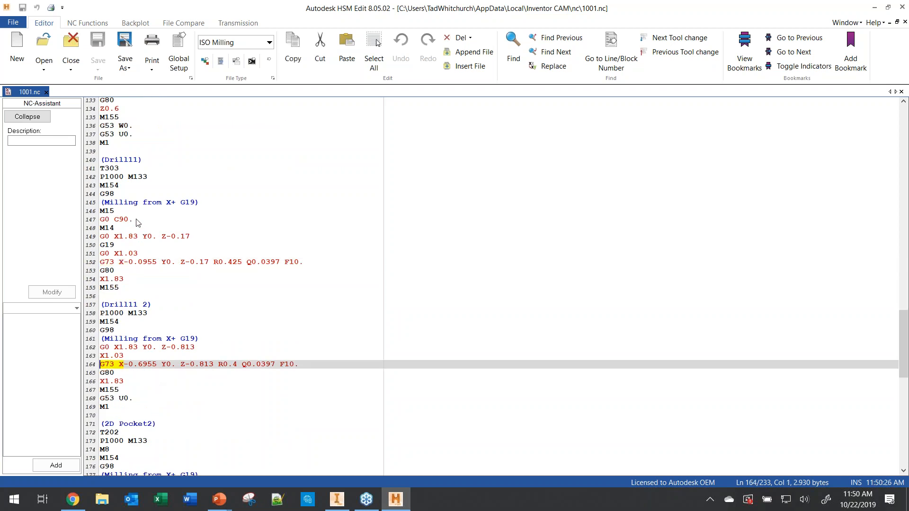
left_click_drag(134, 220, 101, 221)
left_click(200, 354)
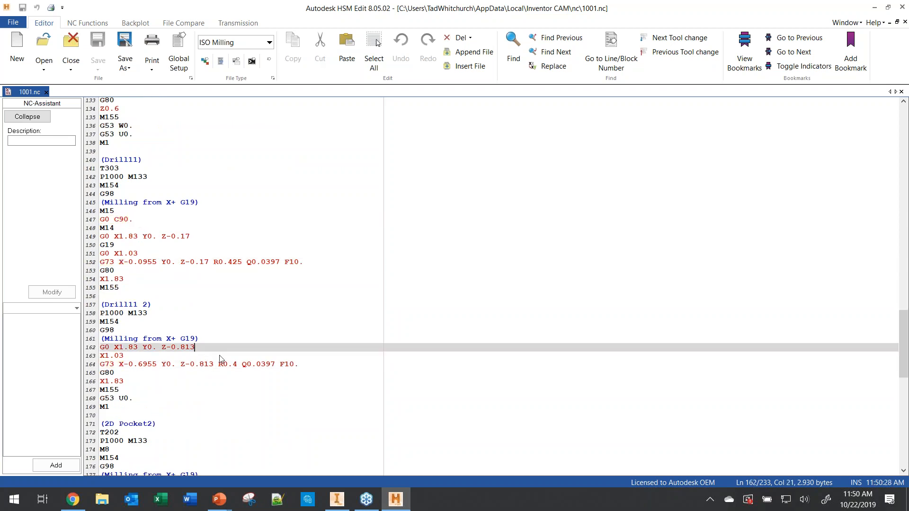
Step: Examine the first 2D Pocket2 block, from its C-axis positioning line through its G19 arc moves, down to the repeated pocket block
scroll(199, 348, "down", 5)
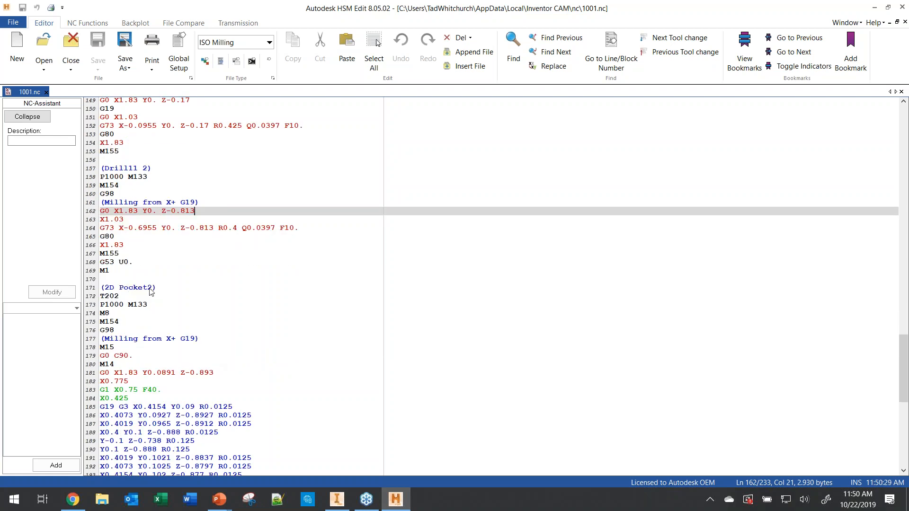
scroll(155, 322, "down", 1)
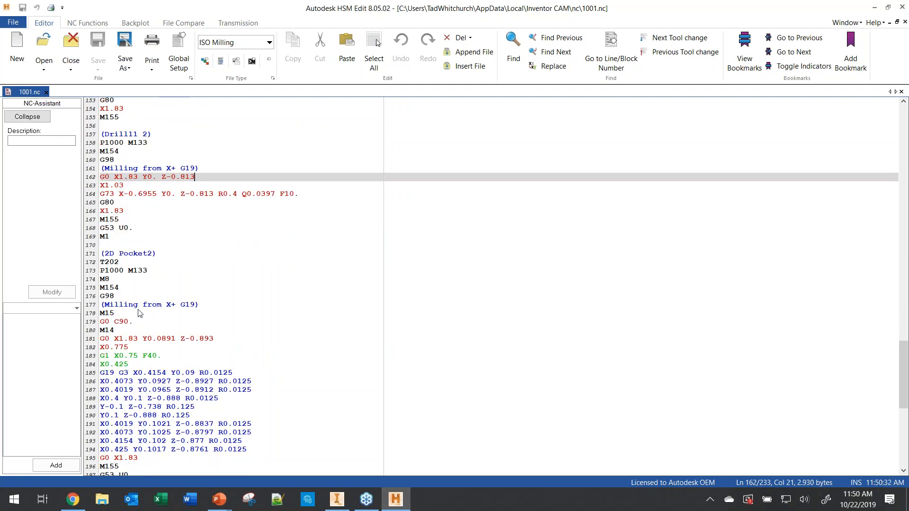
left_click(98, 323)
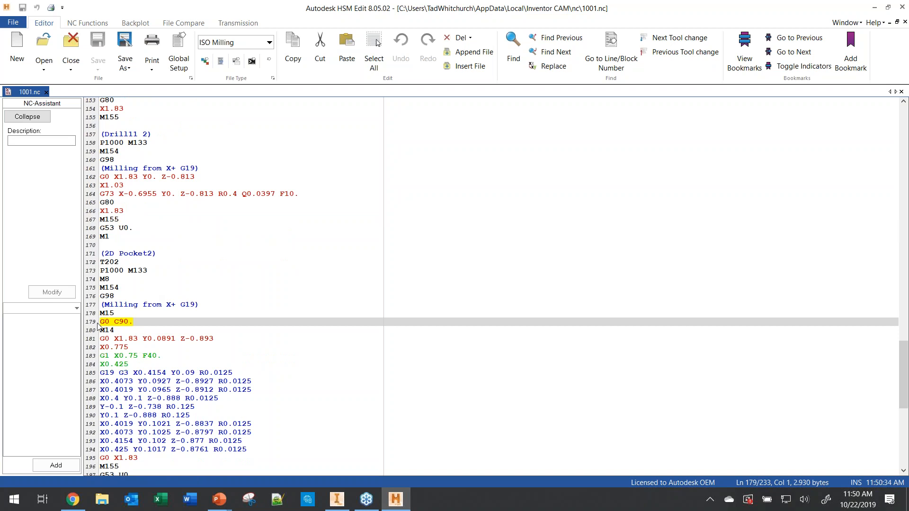
scroll(166, 314, "down", 2)
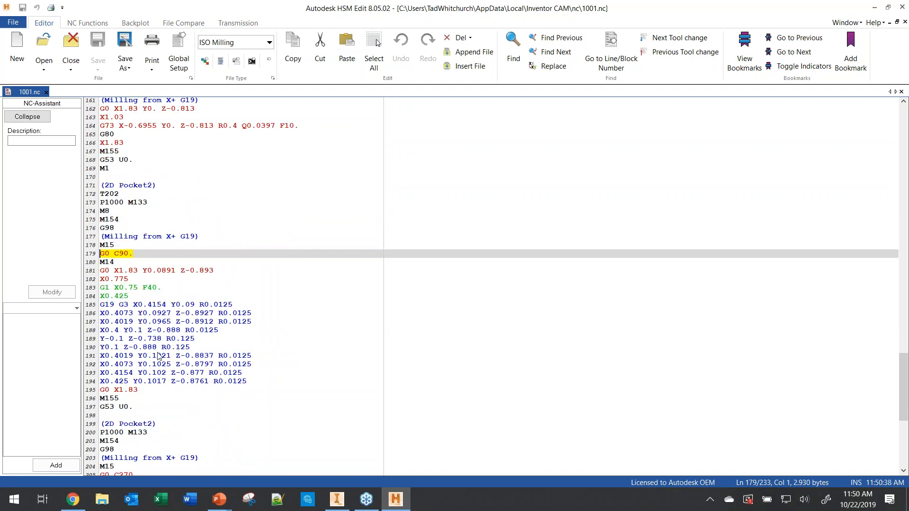
scroll(159, 356, "down", 1)
scroll(159, 356, "down", 1)
scroll(159, 356, "down", 1)
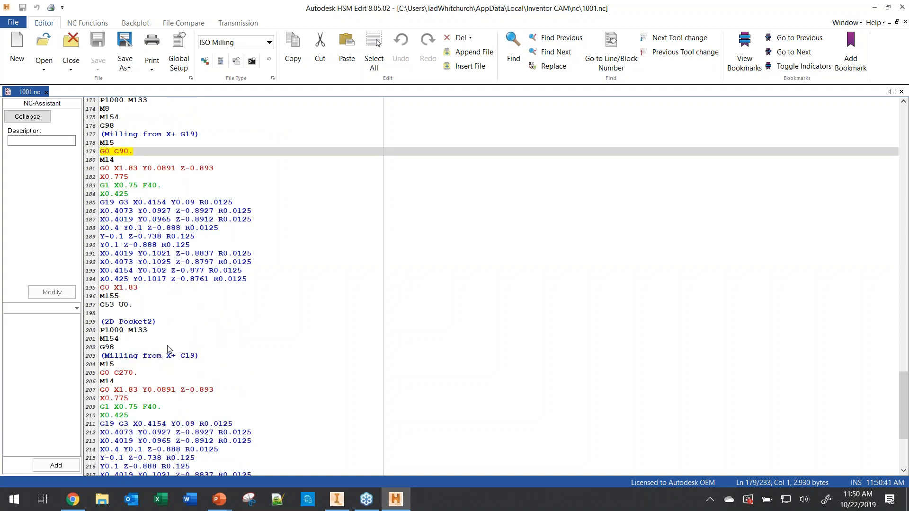
scroll(143, 291, "down", 1)
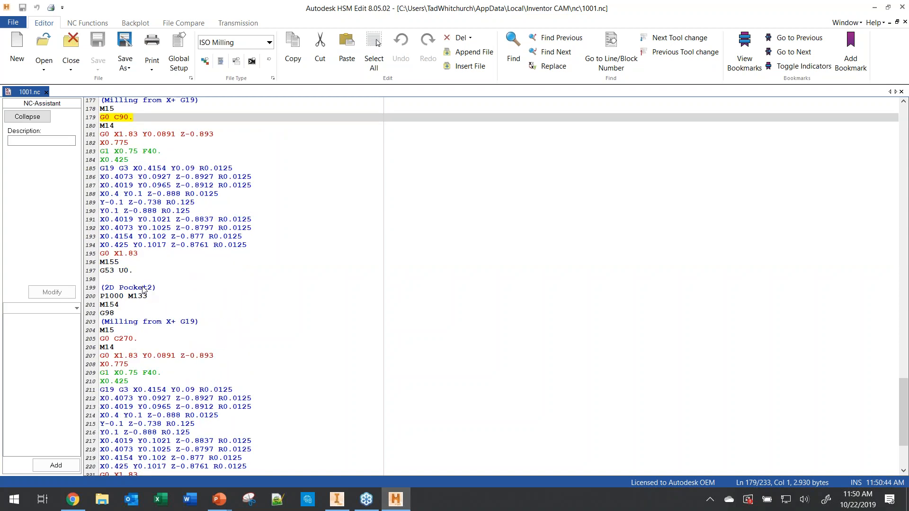
Step: Compare the C-axis positioning lines of the two patterned 2D Pocket2 blocks
left_click(146, 340)
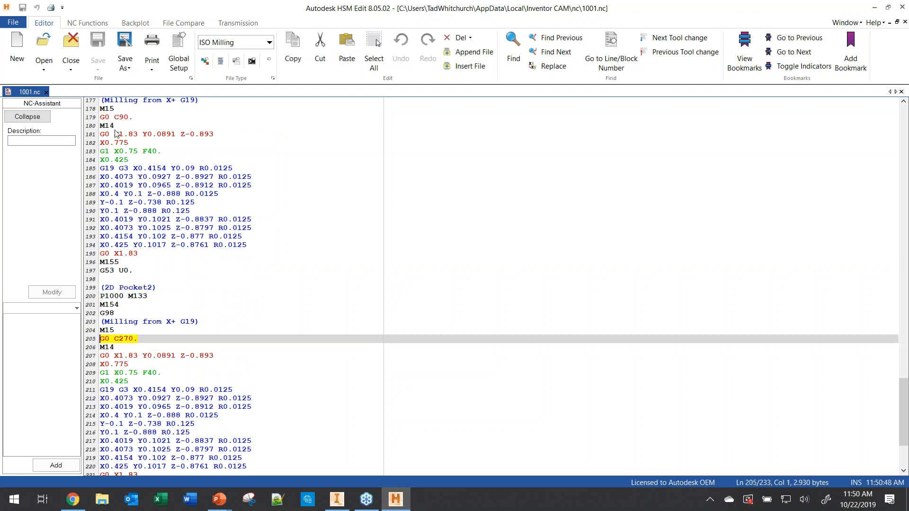
left_click(162, 119)
left_click_drag(162, 119, 99, 118)
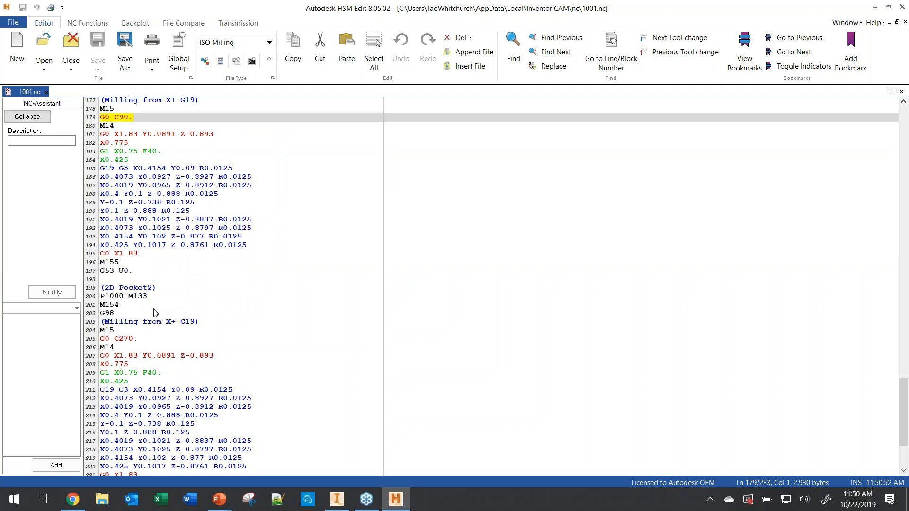
left_click_drag(149, 342, 93, 341)
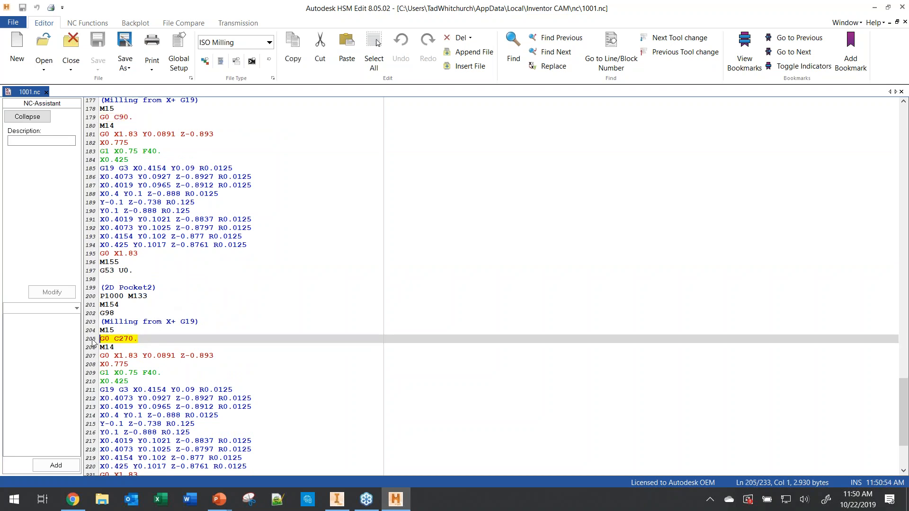
left_click(199, 322)
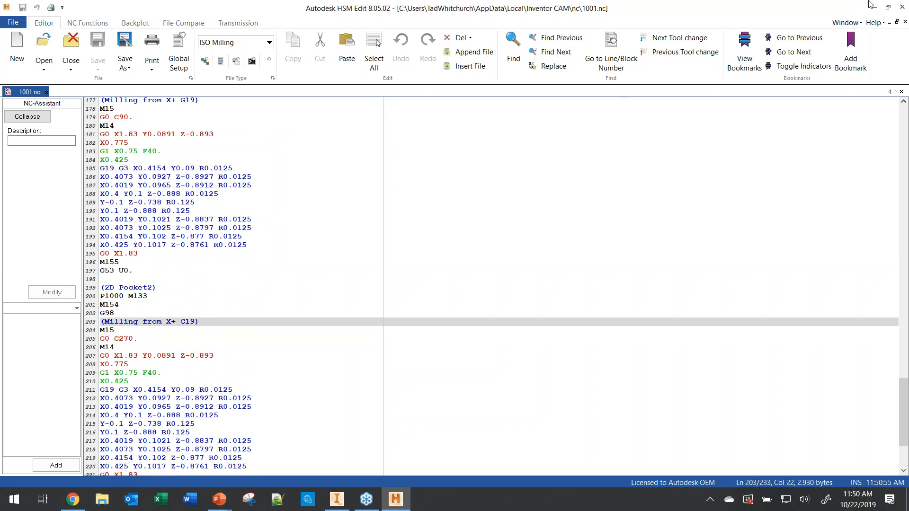
Step: Close the NC editor and switch to the coupling mold assembly in Inventor
left_click(901, 7)
scroll(474, 246, "up", 3)
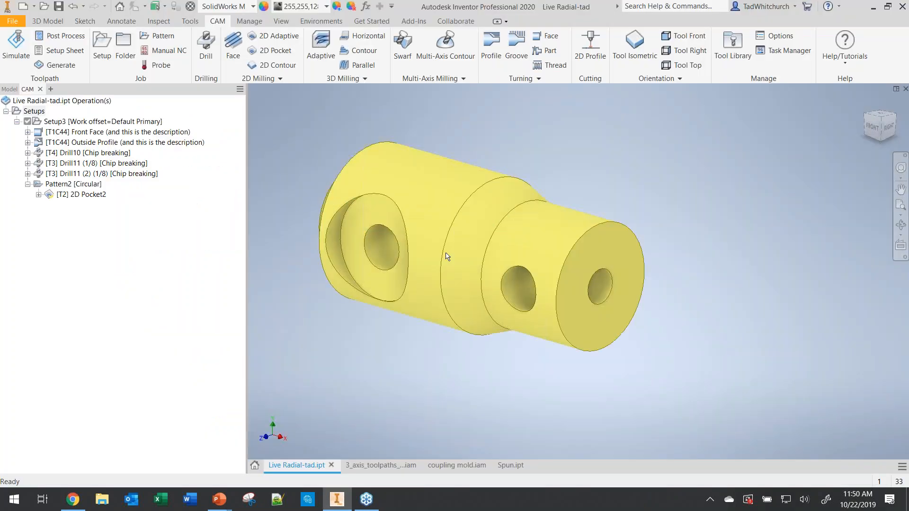
middle_click_drag(436, 258, 443, 294)
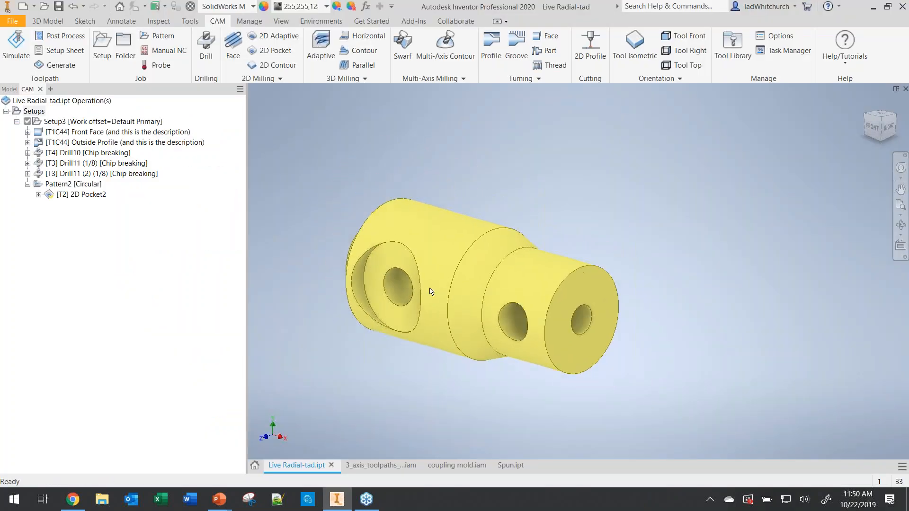
left_click(374, 468)
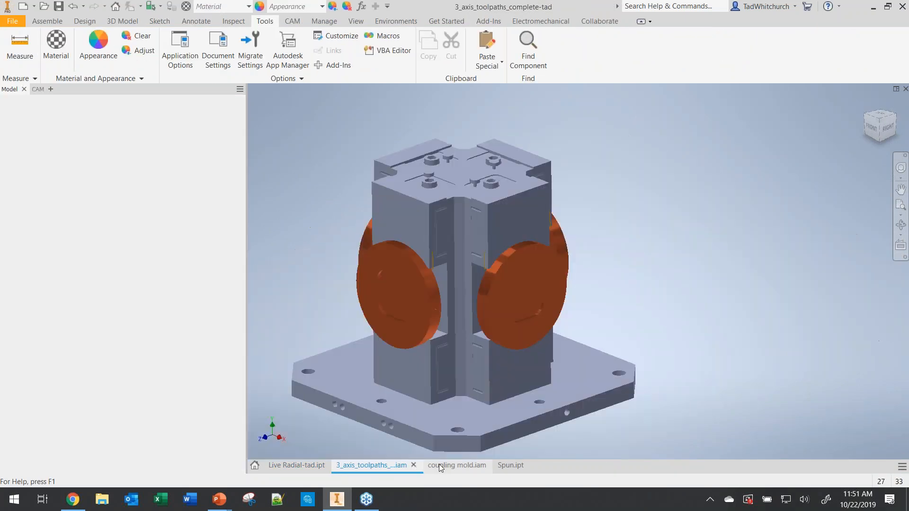
left_click(440, 468)
scroll(451, 268, "up", 3)
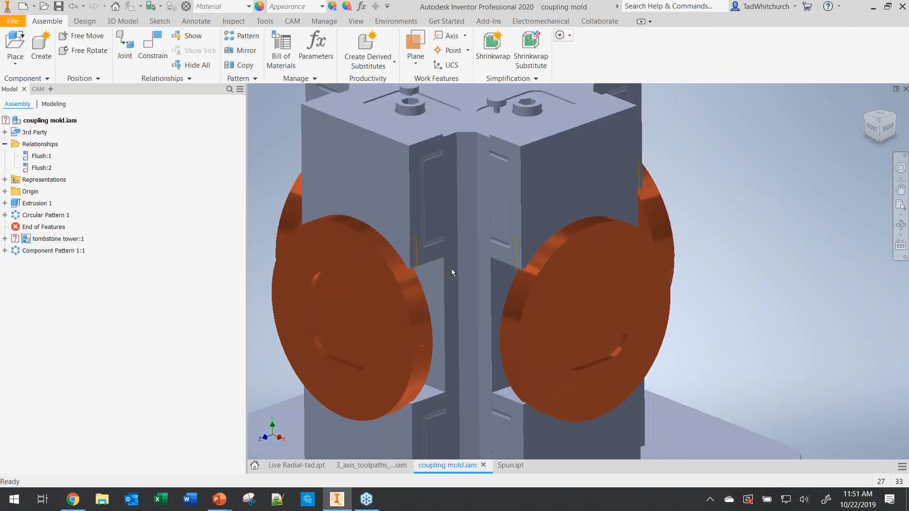
middle_click_drag(379, 280, 404, 266)
scroll(403, 265, "down", 3)
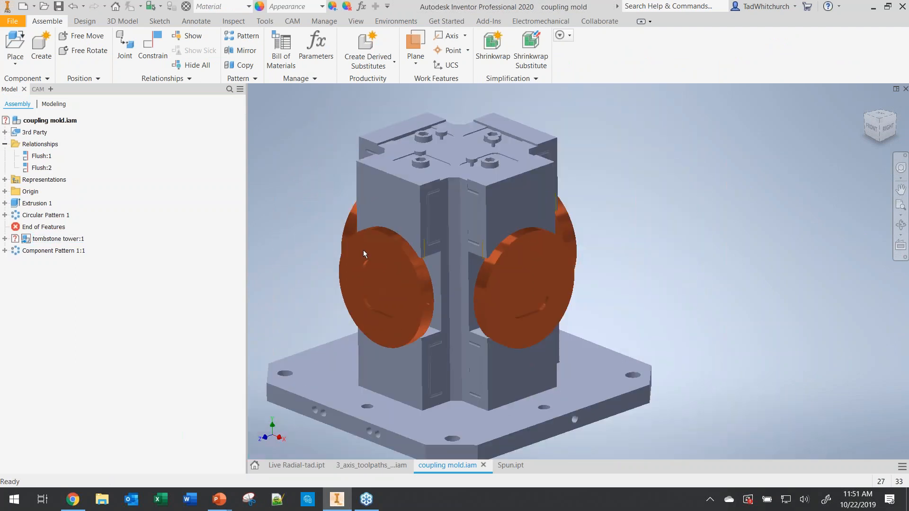
Step: Show the assembly's CAM operations and inspect the round pocketed parts mounted around the tombstone tower
left_click(37, 90)
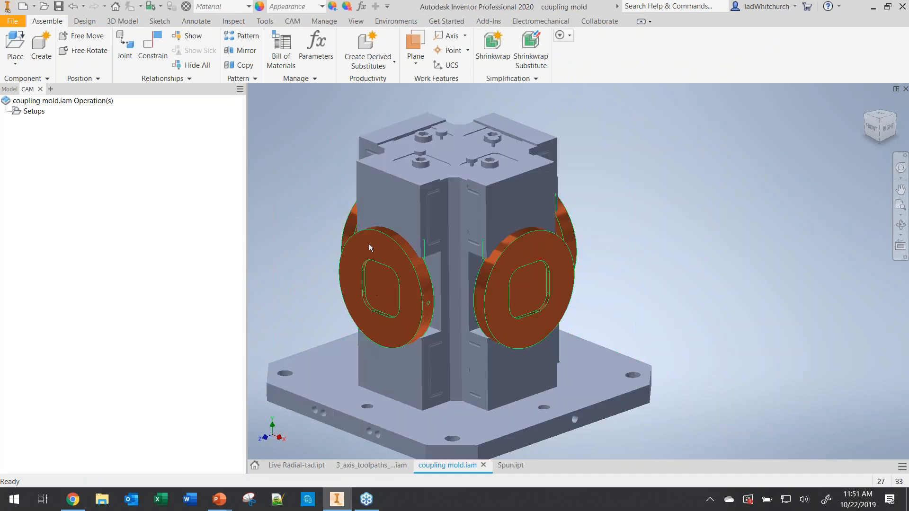
scroll(388, 269, "up", 5)
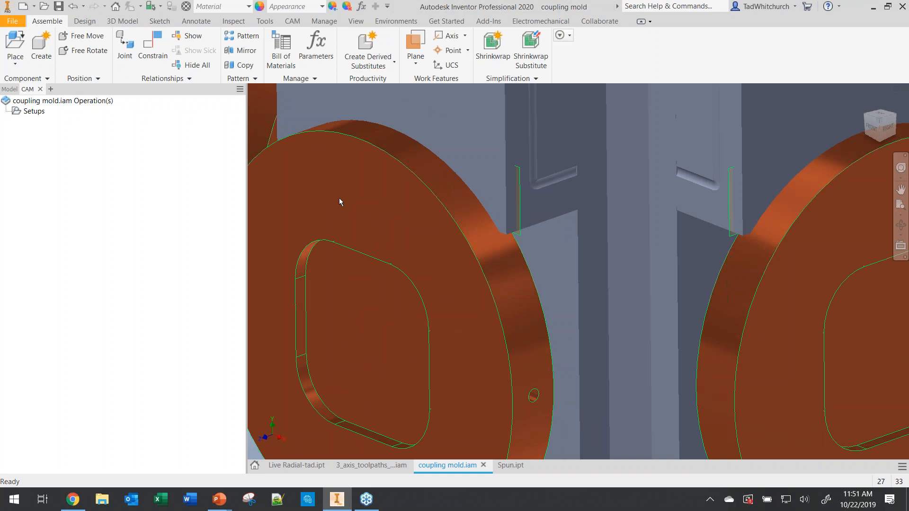
scroll(365, 223, "down", 3)
scroll(366, 222, "down", 2)
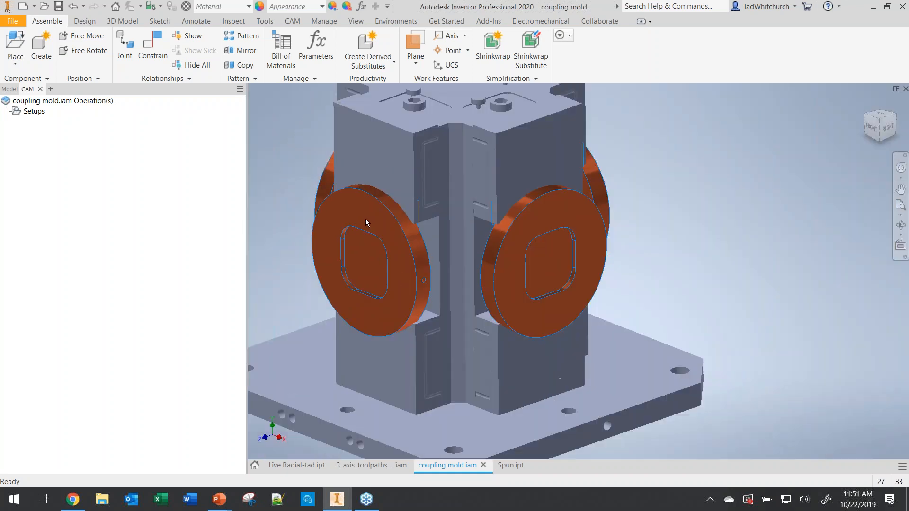
scroll(392, 252, "down", 3)
middle_click_drag(391, 253, 436, 263)
scroll(435, 263, "up", 1)
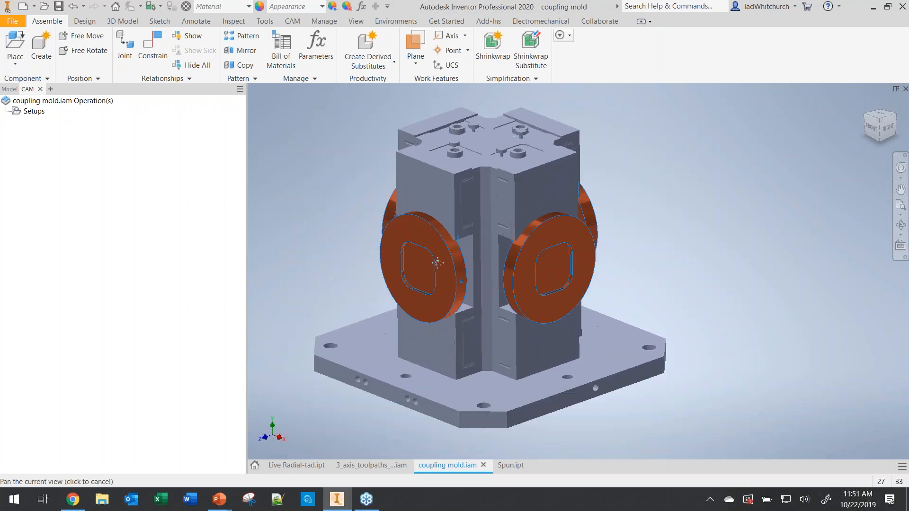
scroll(437, 264, "down", 1)
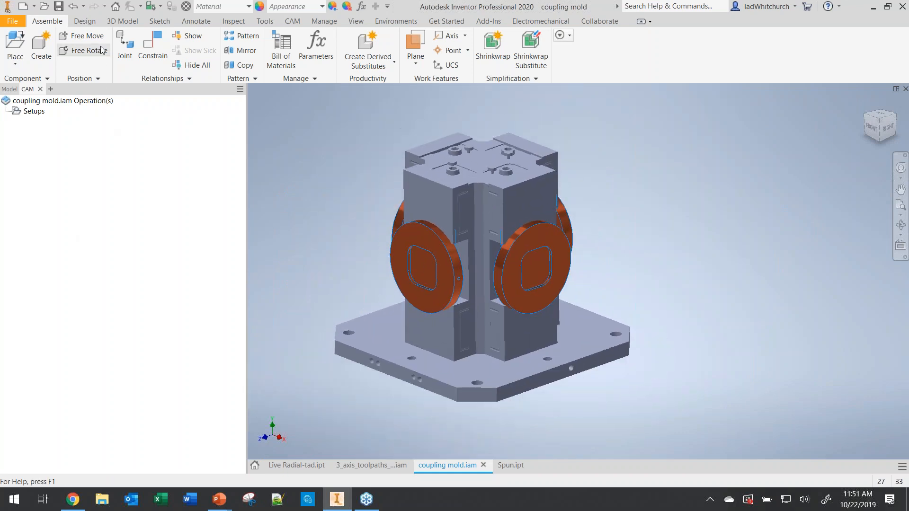
Step: Start a new milling setup and select one round orange part on the tombstone's front side as its model
left_click(290, 22)
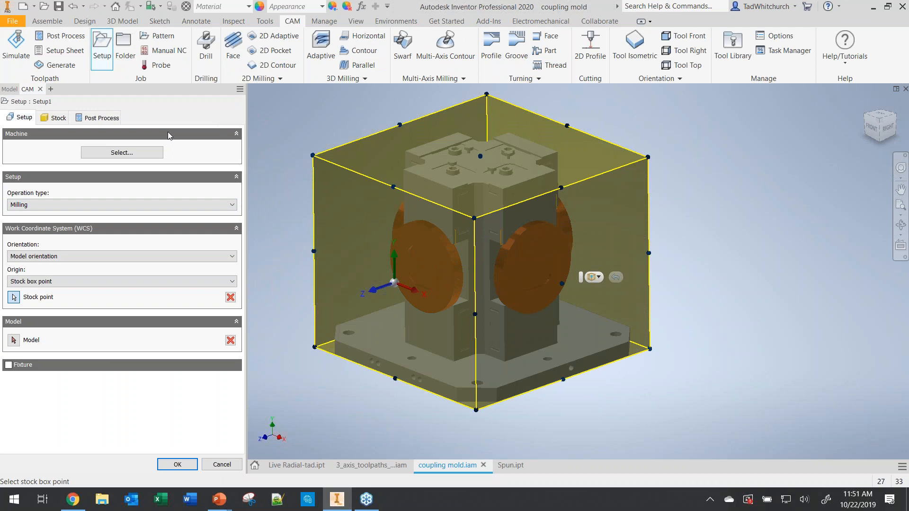
left_click(13, 340)
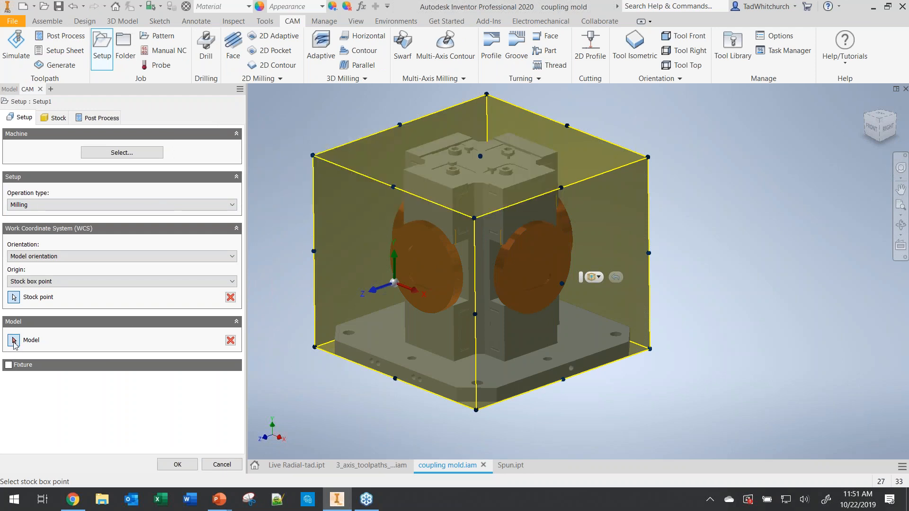
left_click(423, 245)
scroll(411, 247, "up", 3)
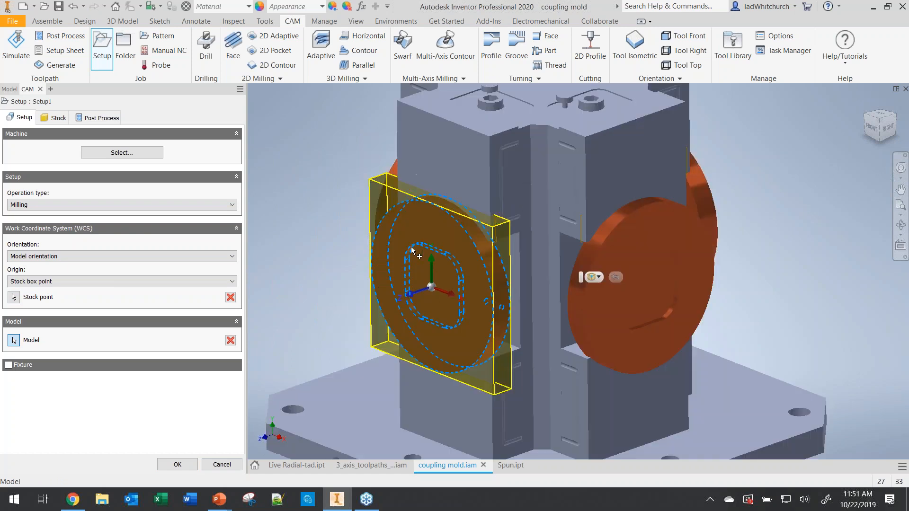
mouse_move(145, 236)
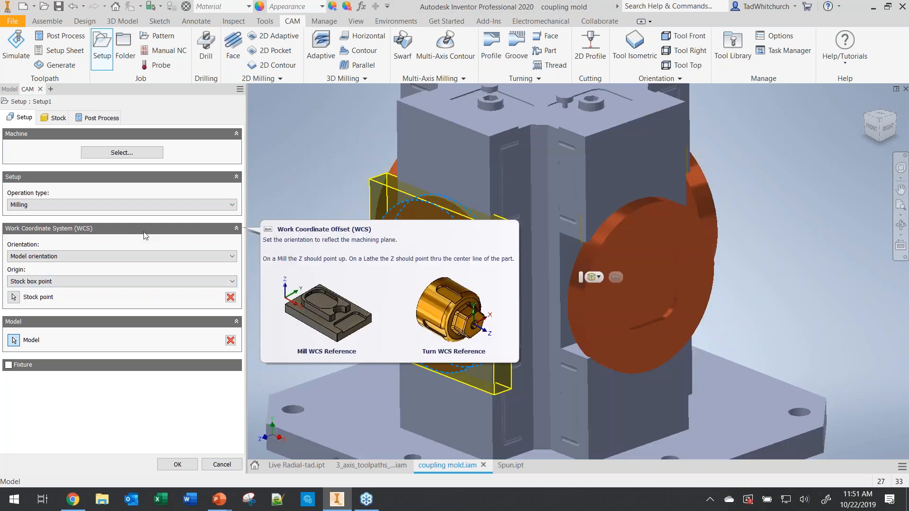
Step: Define the stock as a relative size cylinder with a 0 in radial offset and a .04 in frontside offset
left_click(63, 120)
left_click(65, 162)
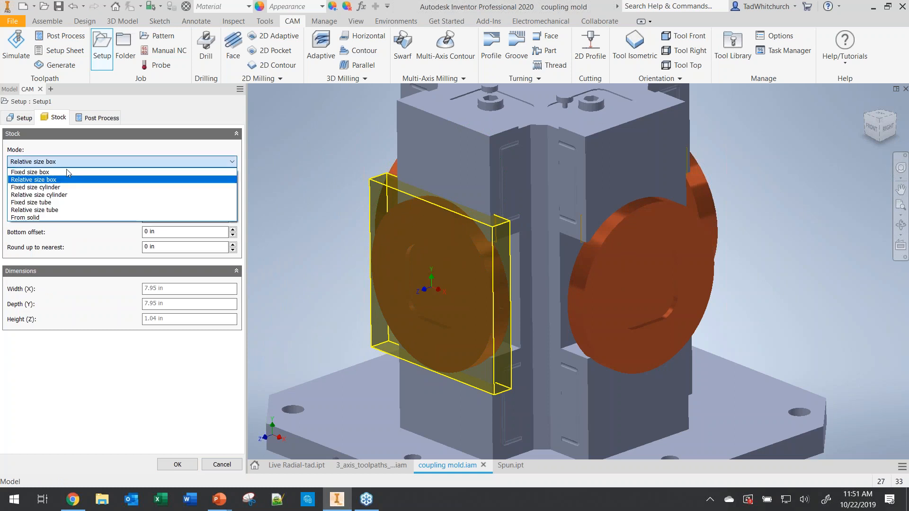
left_click(73, 195)
left_click(187, 197)
left_click_drag(187, 197, 96, 190)
type("0")
key("Tab")
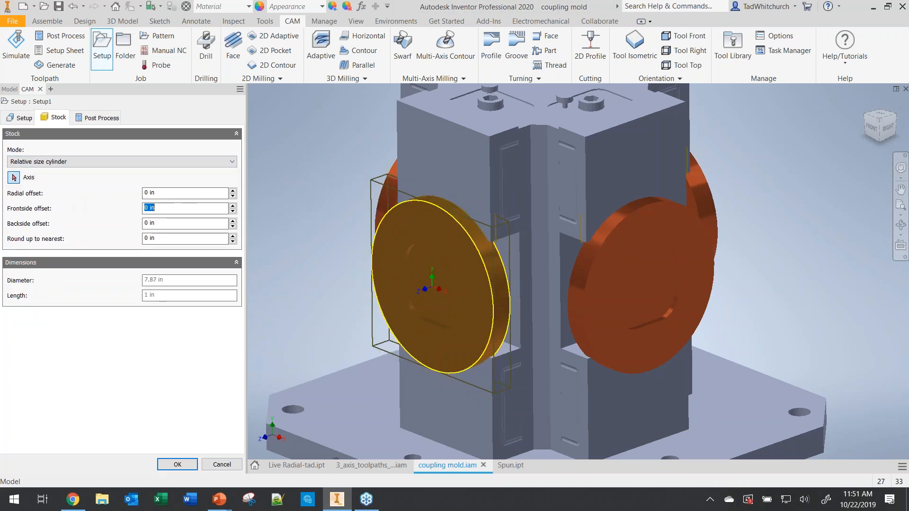
type(".04")
Step: Set the WCS origin to a selected point at the center hole on the base plate's underside and finish the setup
left_click(22, 118)
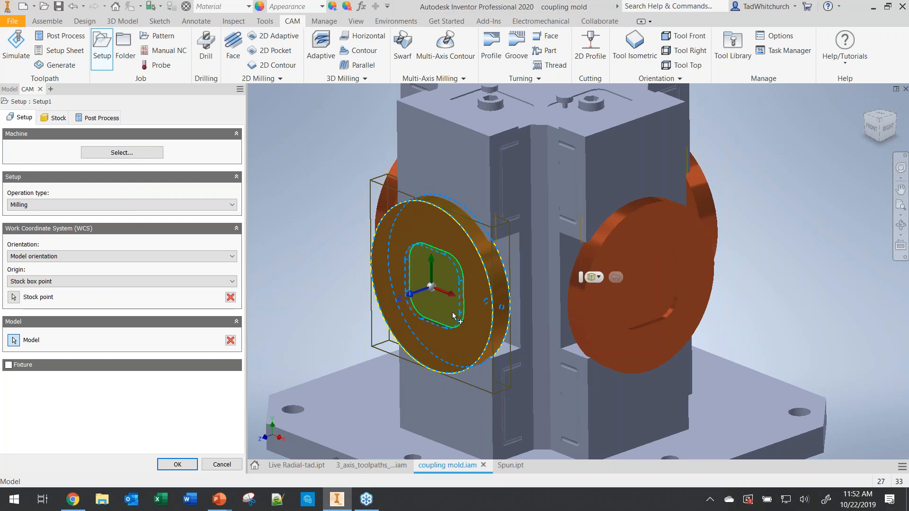
middle_click_drag(453, 316, 418, 323, "shift")
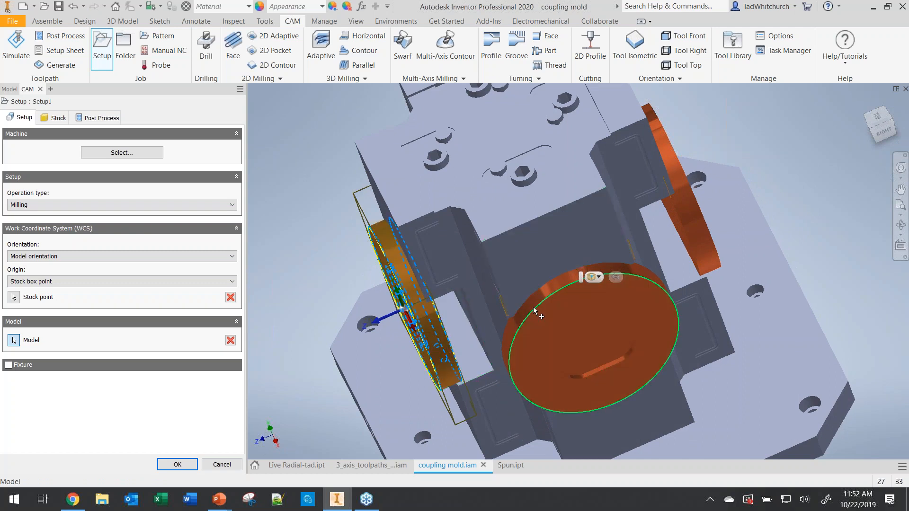
scroll(477, 289, "up", 3)
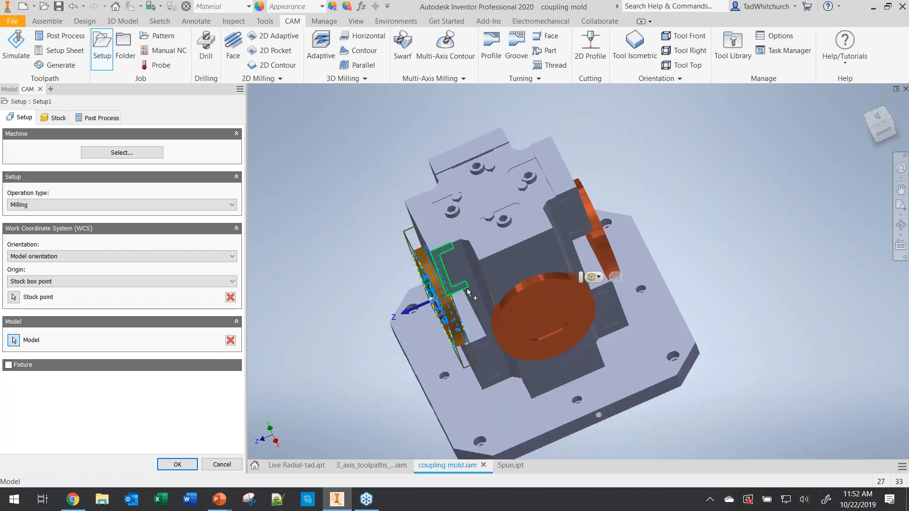
middle_click_drag(458, 302, 464, 284, "shift")
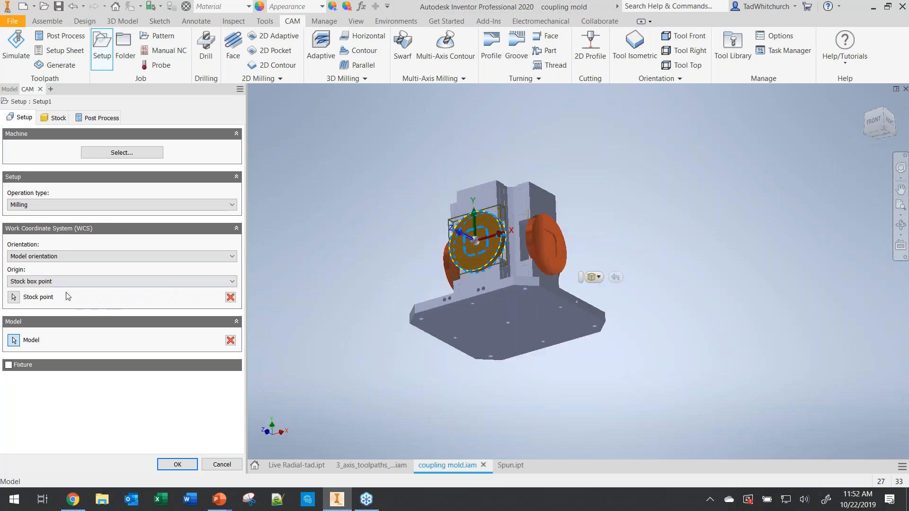
left_click(61, 281)
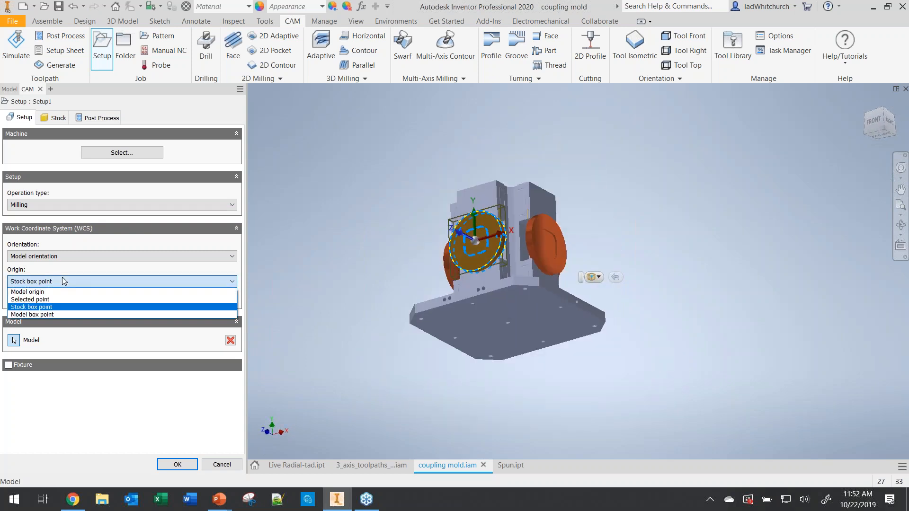
left_click(46, 300)
scroll(516, 331, "up", 5)
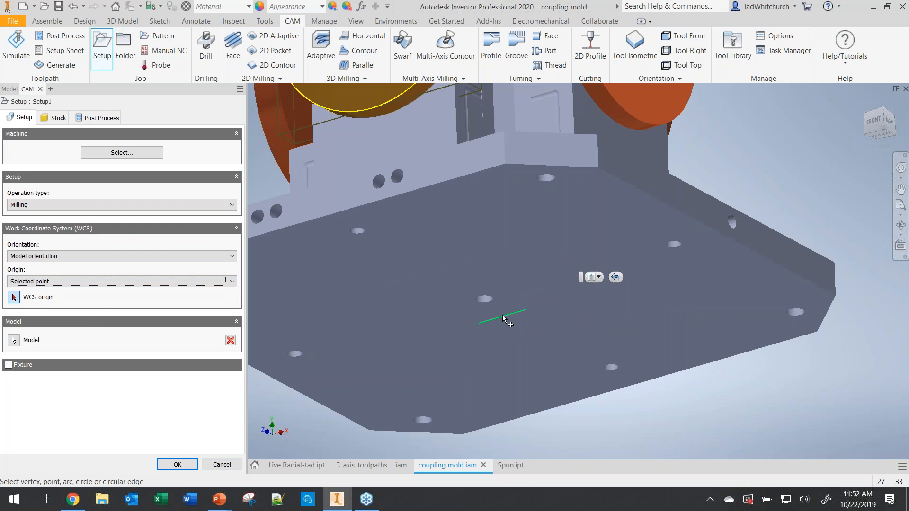
left_click(493, 304)
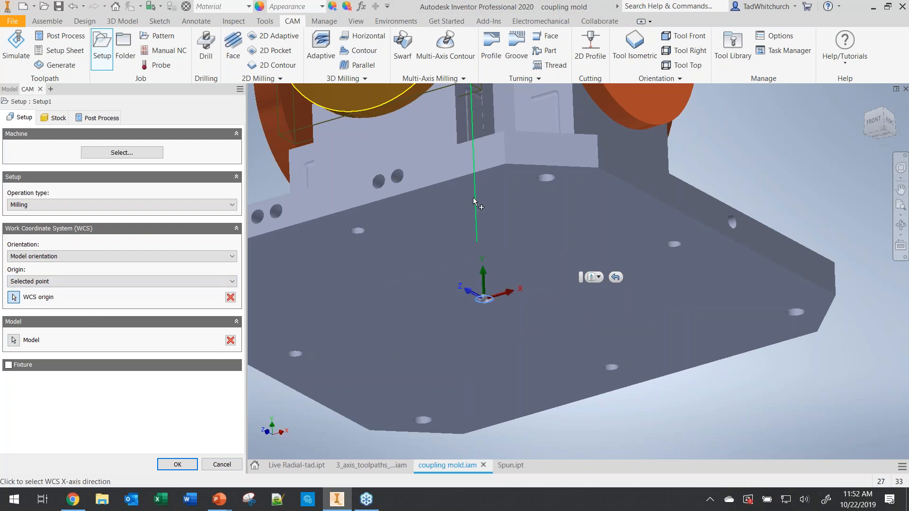
middle_click_drag(474, 209, 507, 298, "shift")
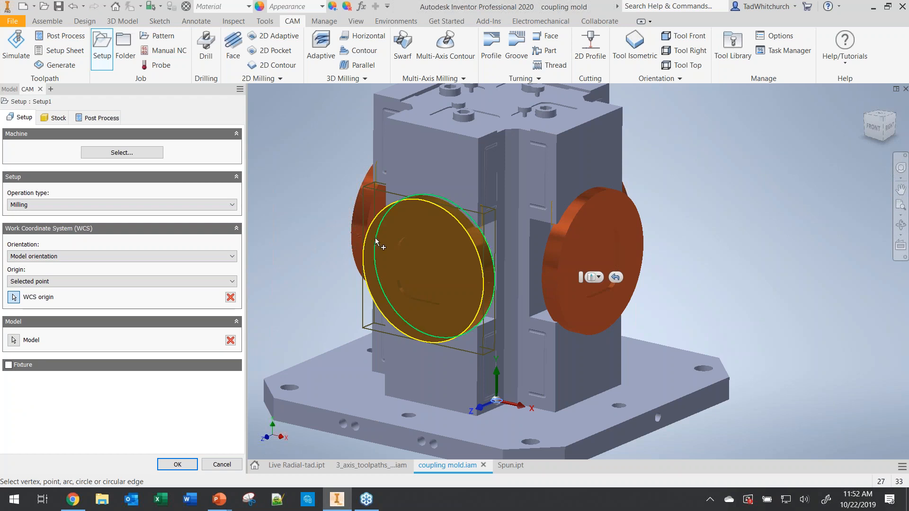
left_click(58, 118)
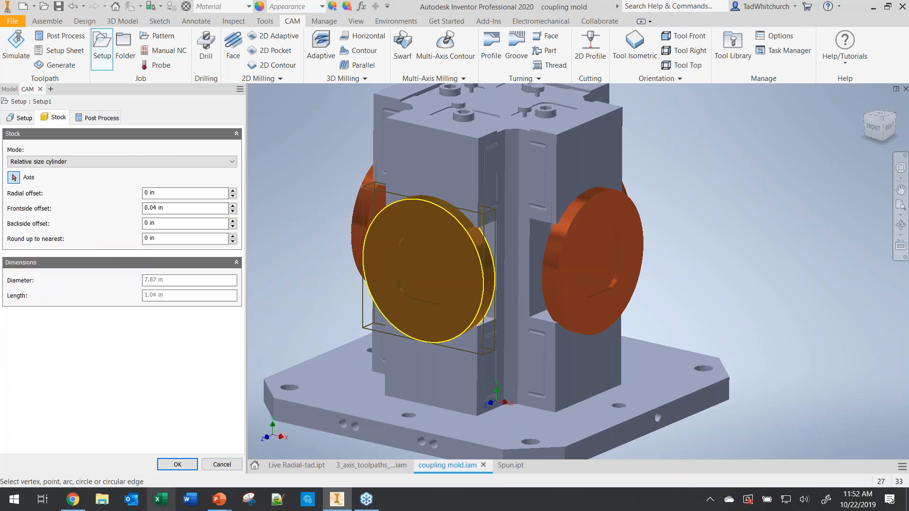
left_click(175, 464)
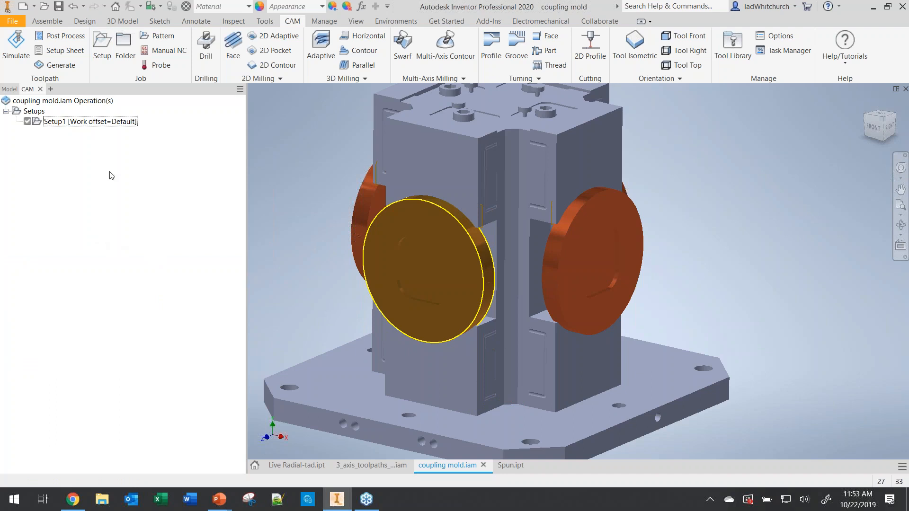
Step: Start a Face operation in the new setup using the #2 Ø2" face mill
left_click(233, 47)
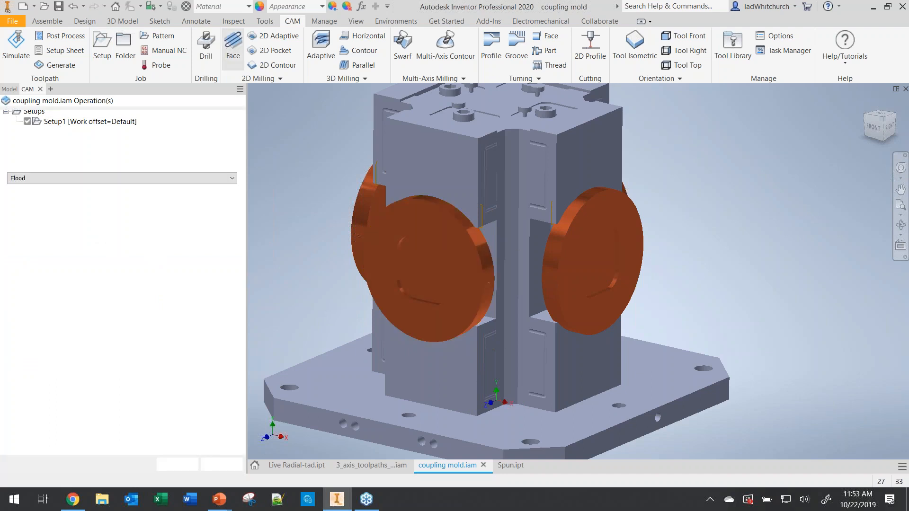
left_click(121, 153)
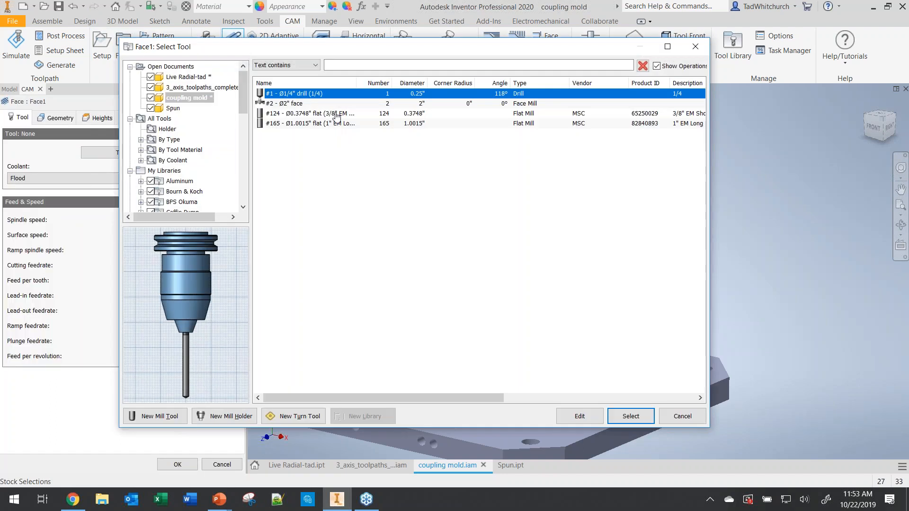
left_click(329, 103)
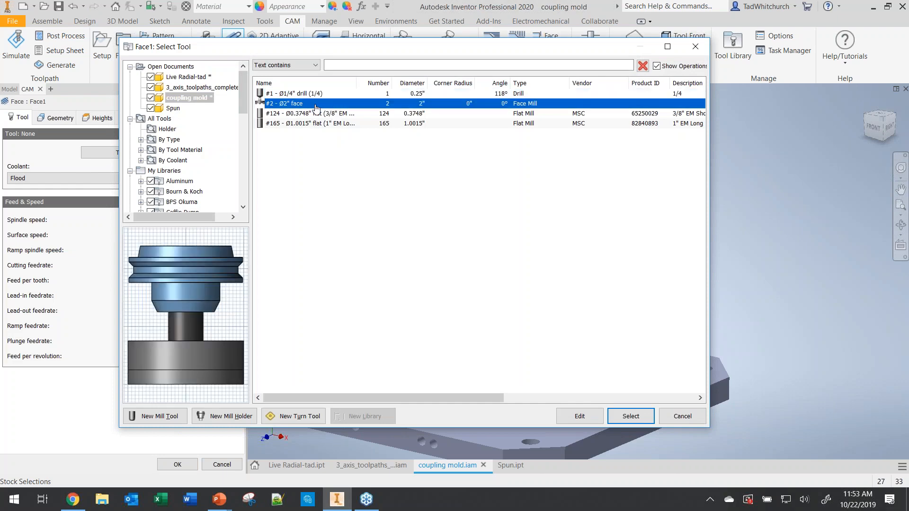
left_click(634, 415)
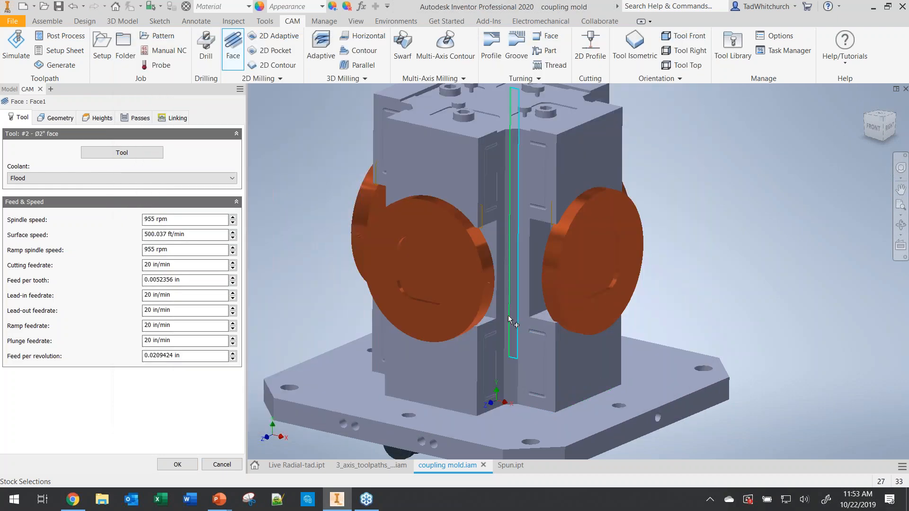
Step: Create the facing toolpath on the front round part, keeping its automatic stock contour and the stock top to model top heights
middle_click_drag(483, 317, 457, 307, "shift")
scroll(397, 304, "down", 2)
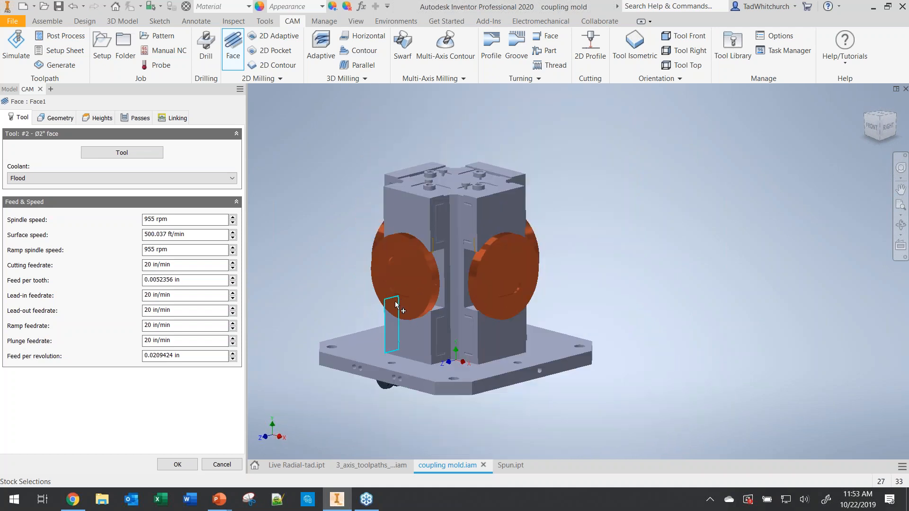
scroll(397, 305, "down", 5)
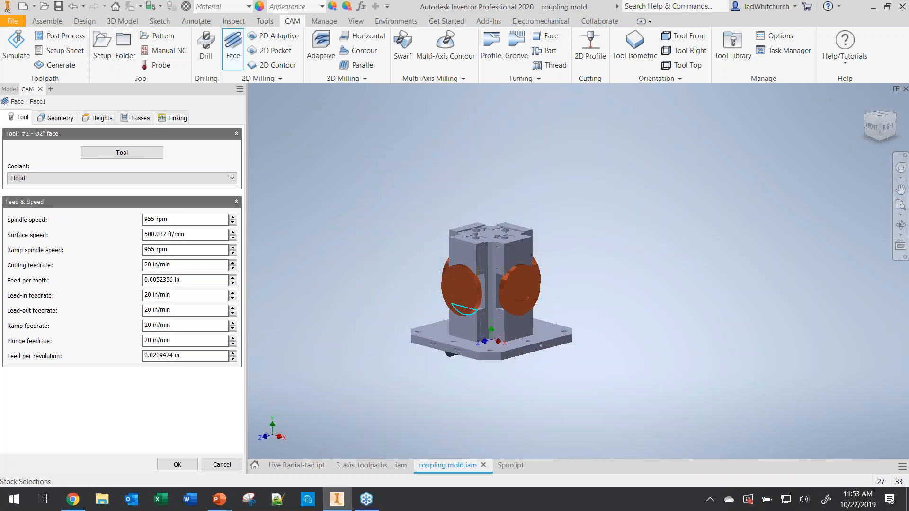
scroll(455, 305, "up", 3)
left_click(55, 117)
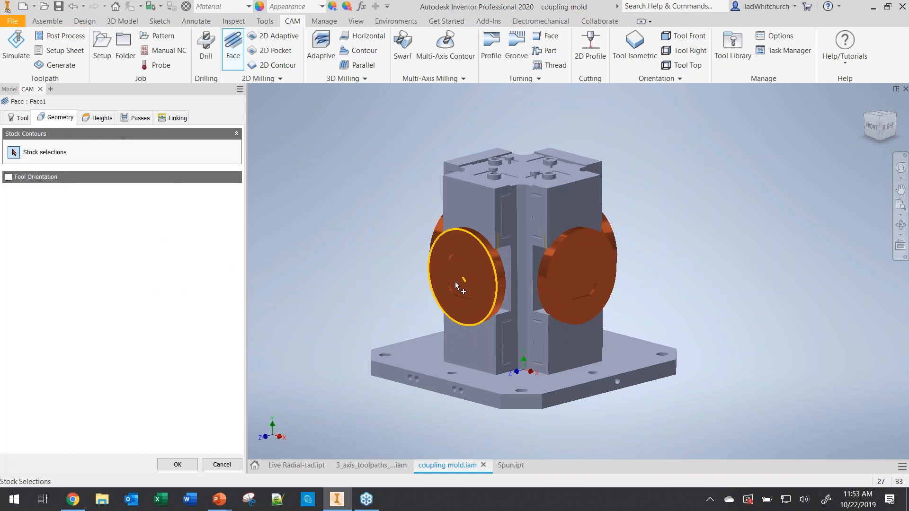
scroll(455, 234, "up", 2)
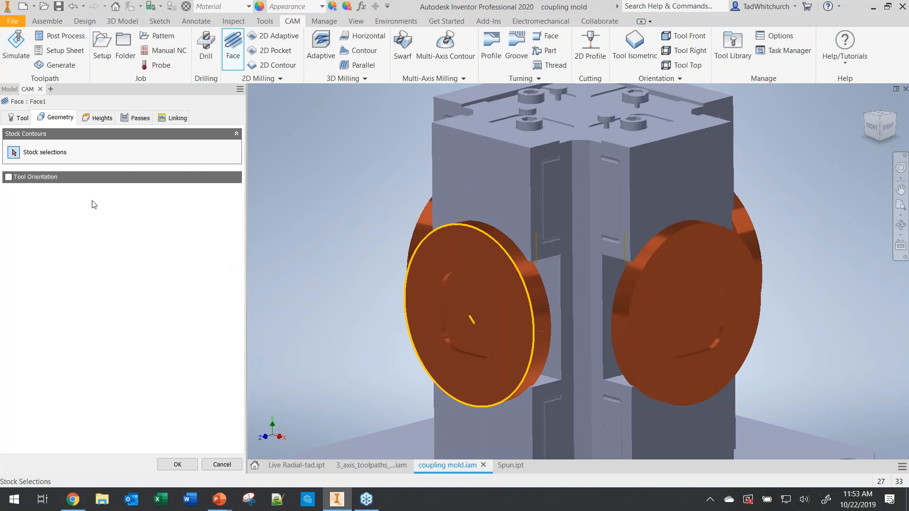
left_click(88, 122)
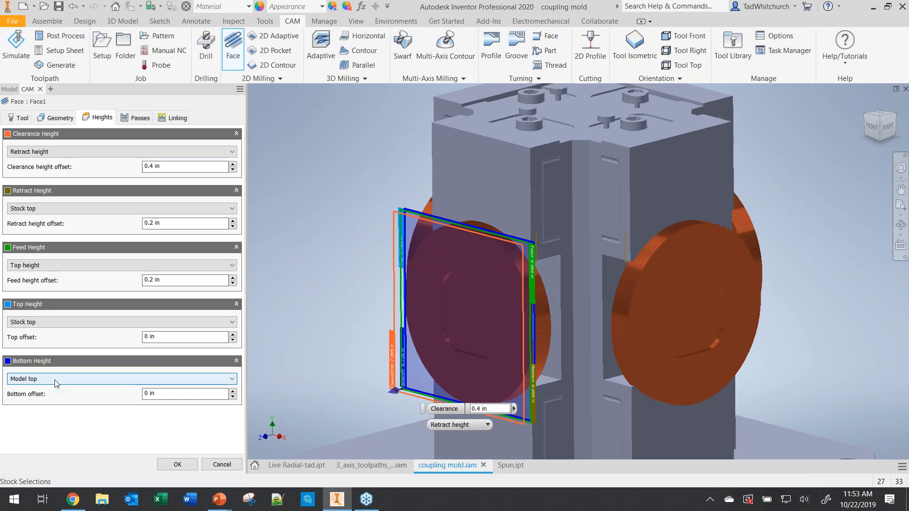
left_click(177, 464)
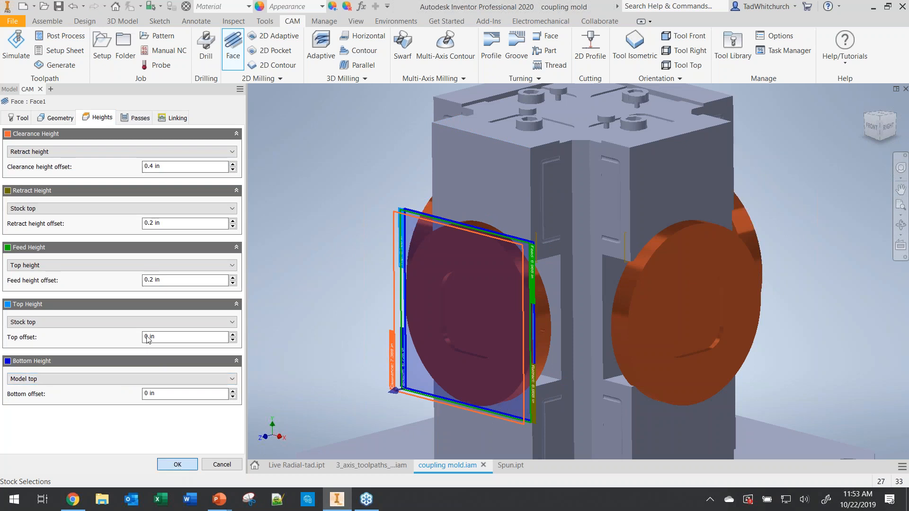
Step: Simulate the Face1 toolpath on the front round part and close the simulation
left_click(66, 133)
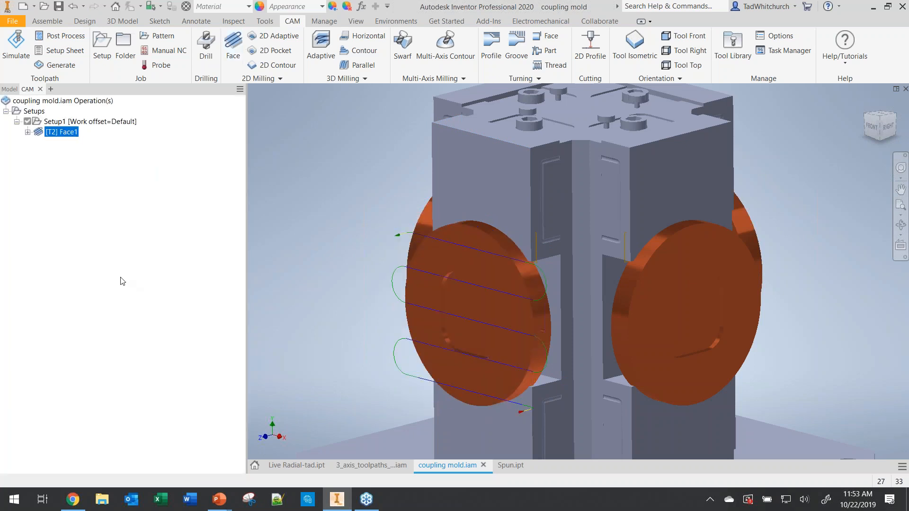
left_click(16, 45)
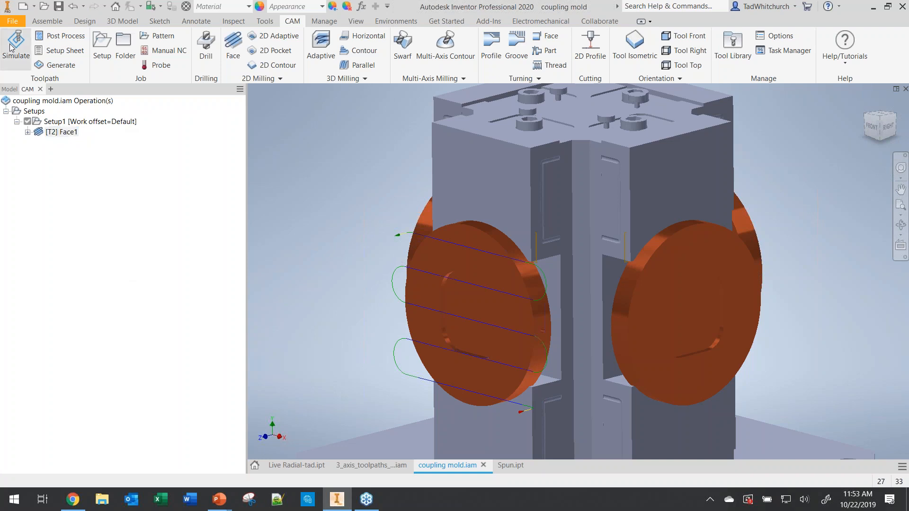
left_click(577, 418)
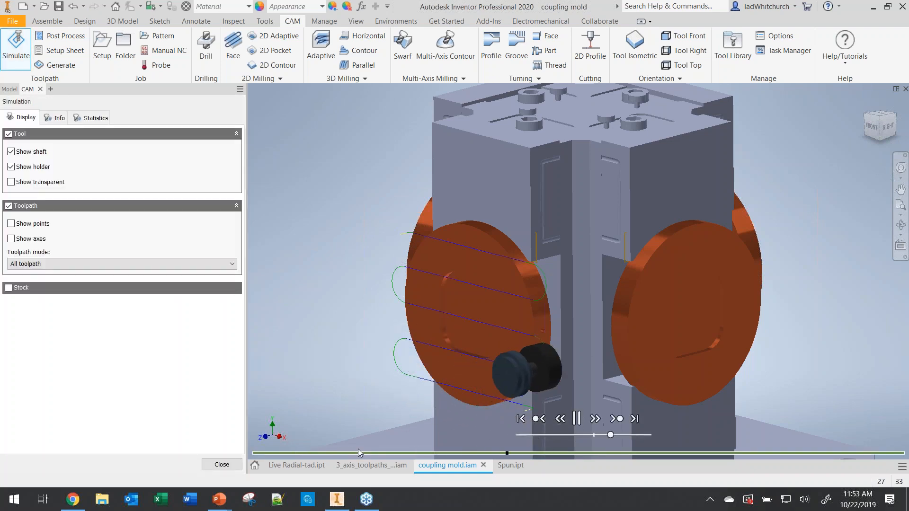
left_click(221, 464)
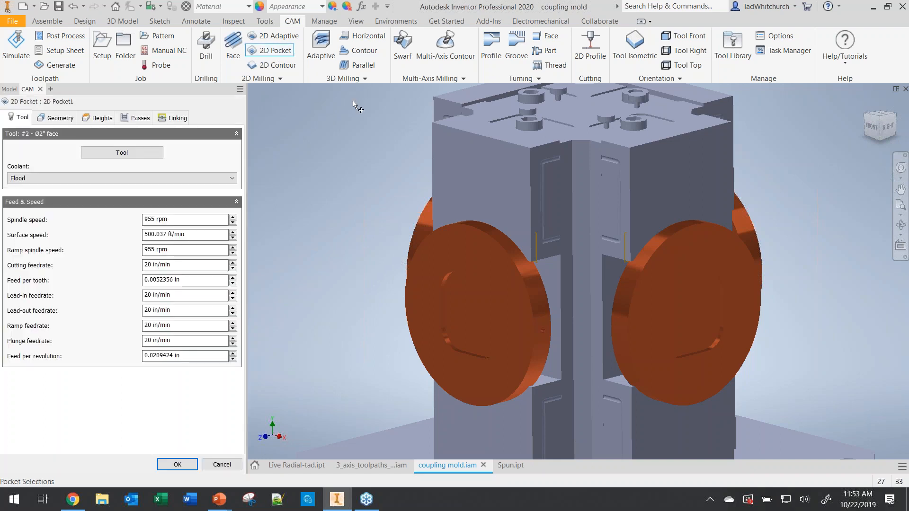
Step: Start a 2D Pocket operation with the #165 Ø1.0015" flat end mill (1" EM Long)
left_click(126, 152)
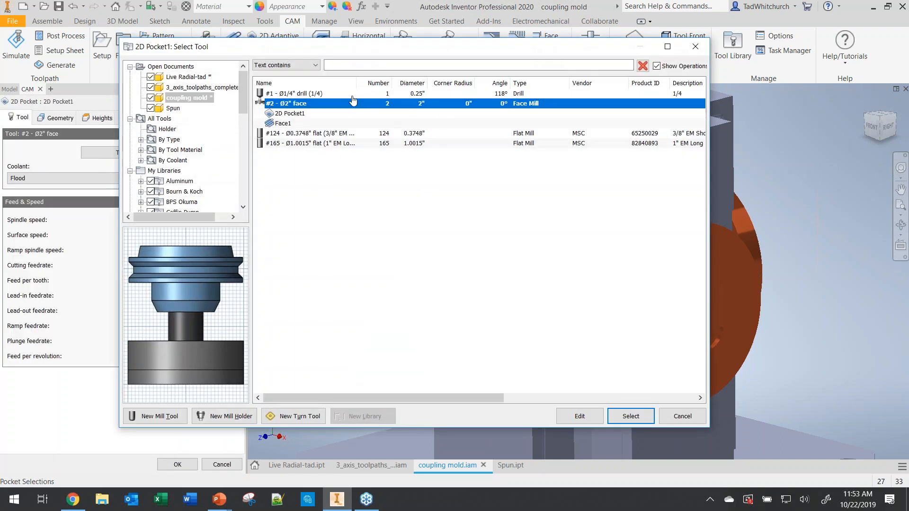
left_click(297, 136)
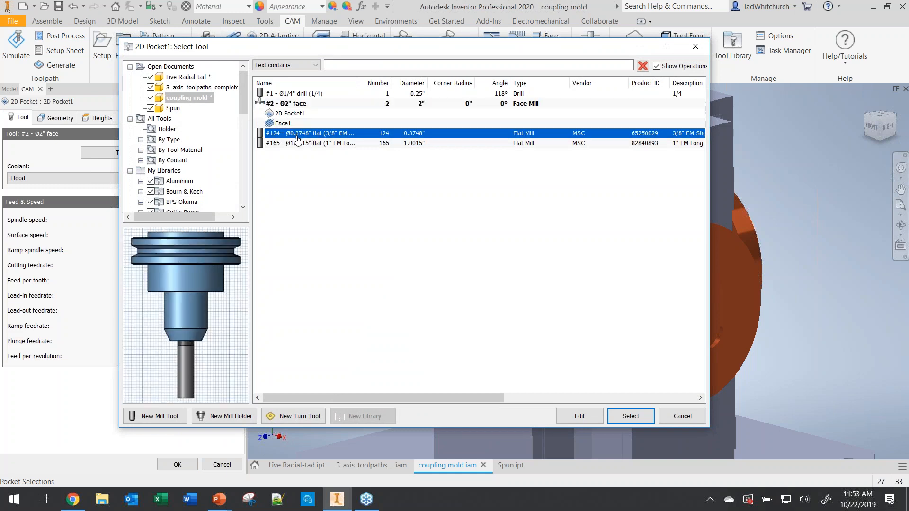
left_click(294, 144)
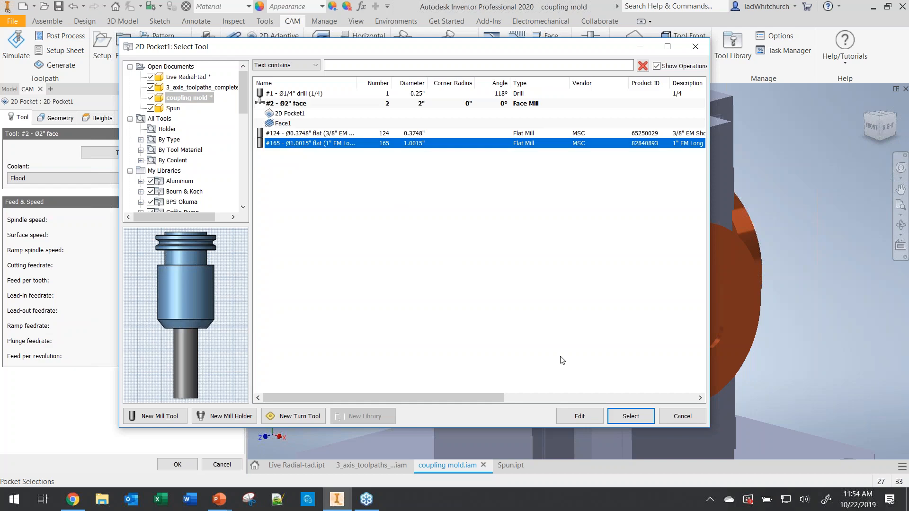
left_click(631, 416)
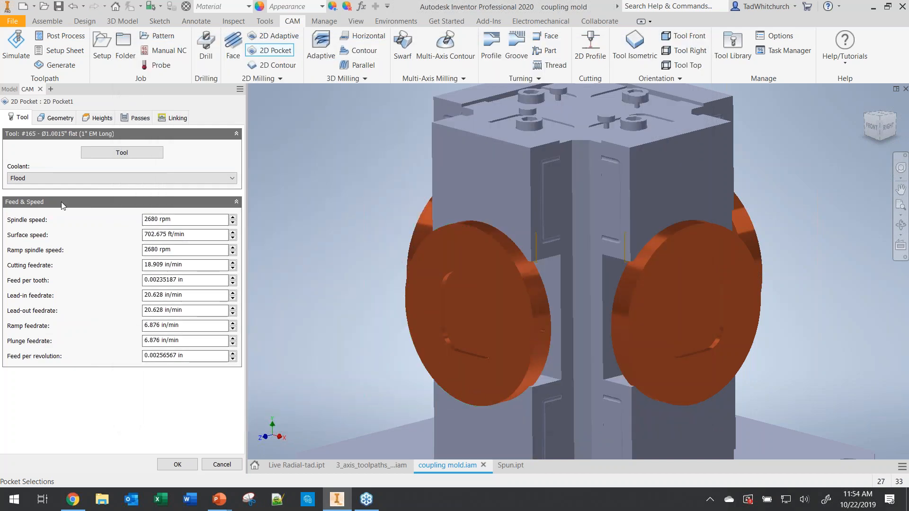
Step: Select the rounded square pocket on the front round part, generate the 2D Pocket toolpath down to the selected contour and display it
left_click(60, 118)
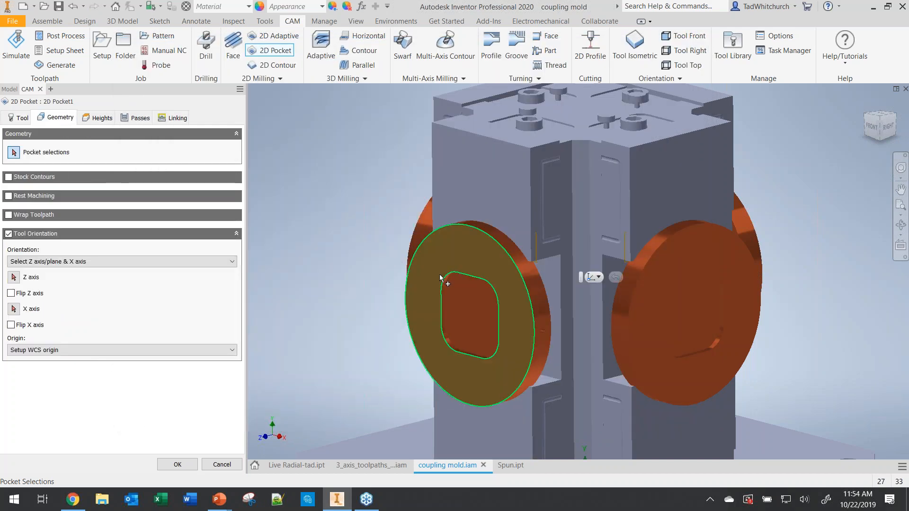
left_click(451, 286)
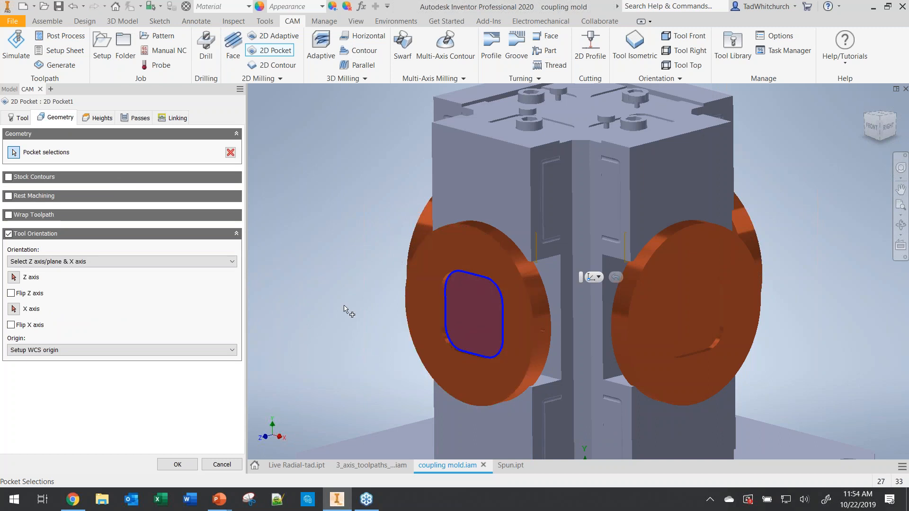
left_click(98, 118)
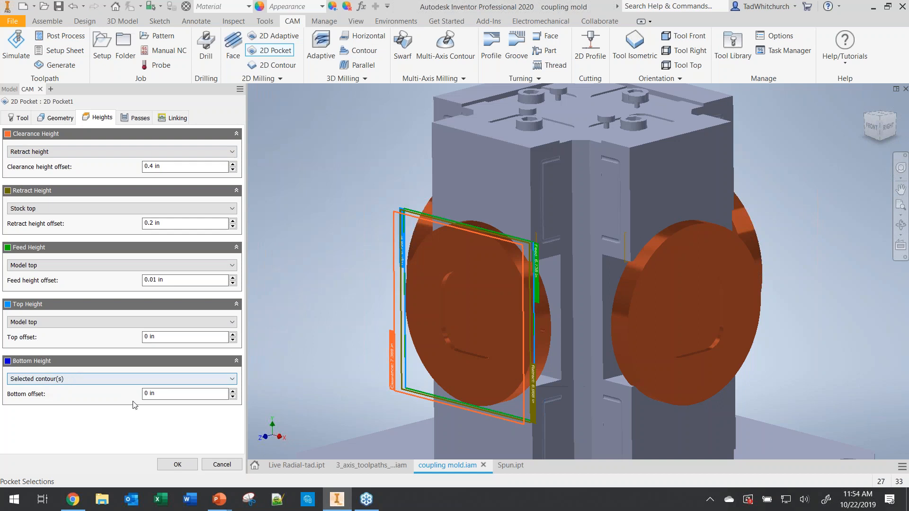
left_click(184, 466)
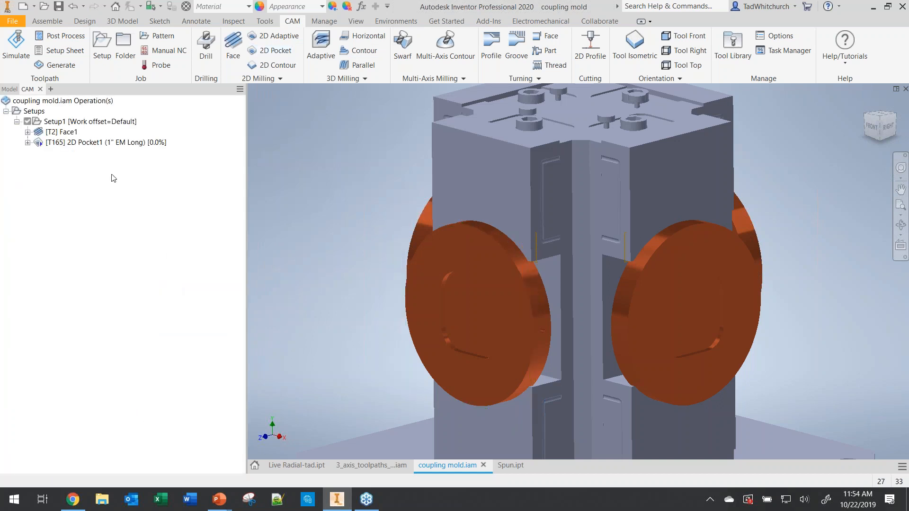
left_click(85, 143)
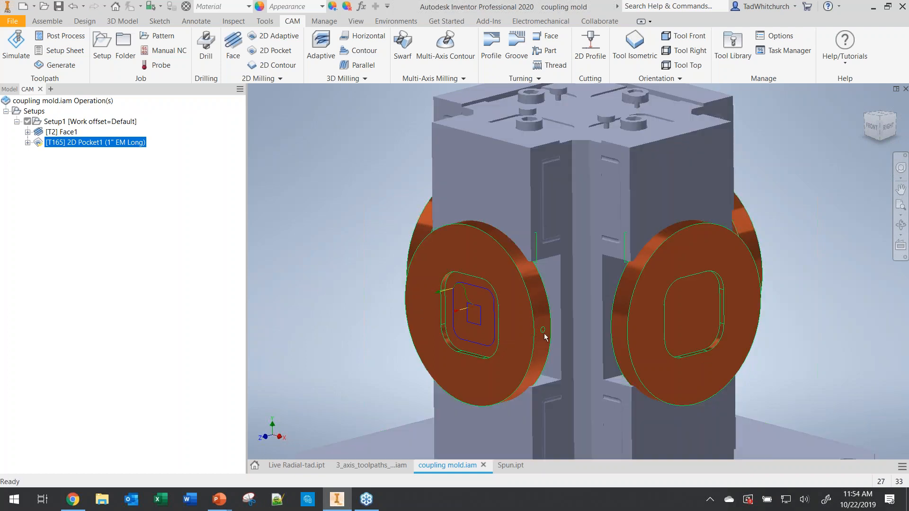
Step: Start a Drill operation with the #1 Ø1/4" drill
left_click(94, 186)
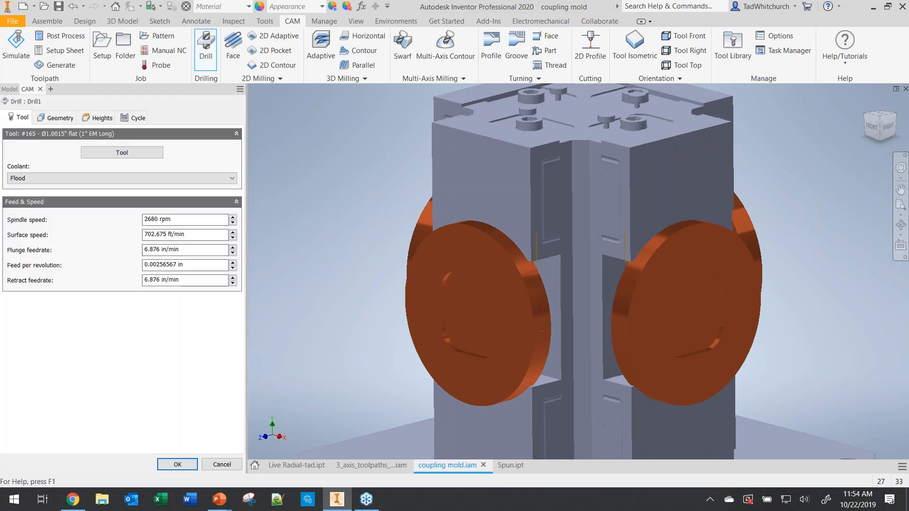
left_click(137, 153)
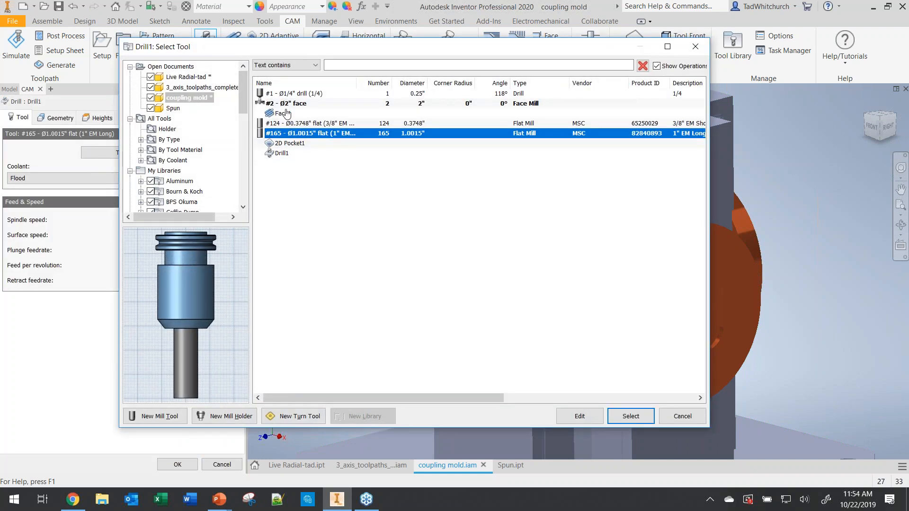
left_click(290, 94)
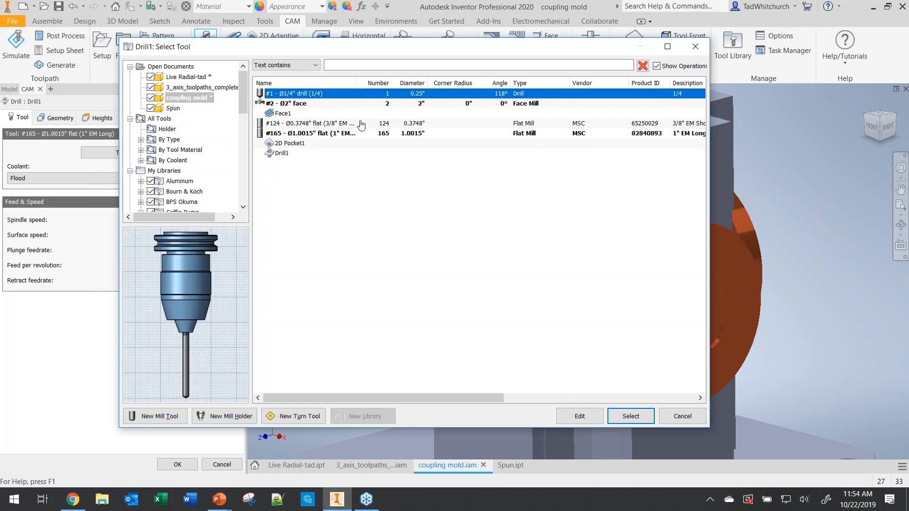
left_click(630, 417)
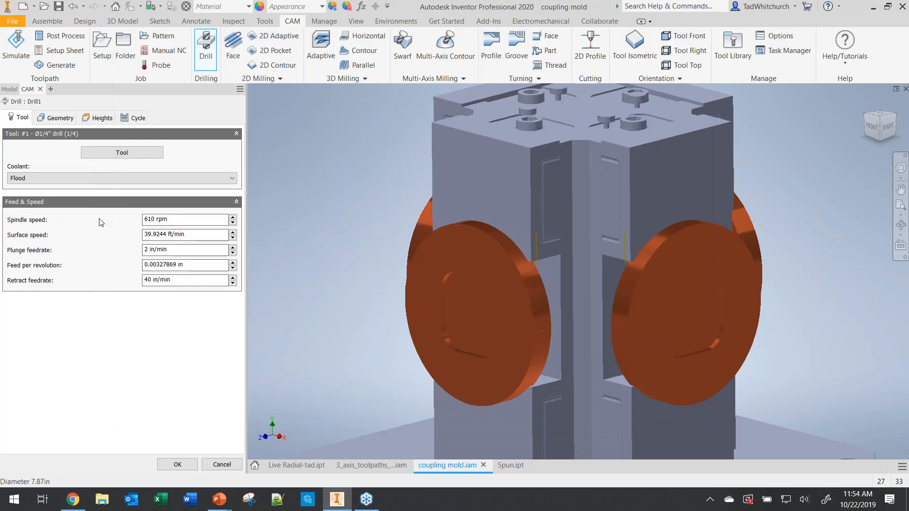
Step: Enable tool orientation for the drill, with the Z axis along the front round part's side hole and flipped, and the X axis along the base plate's edge
left_click(56, 118)
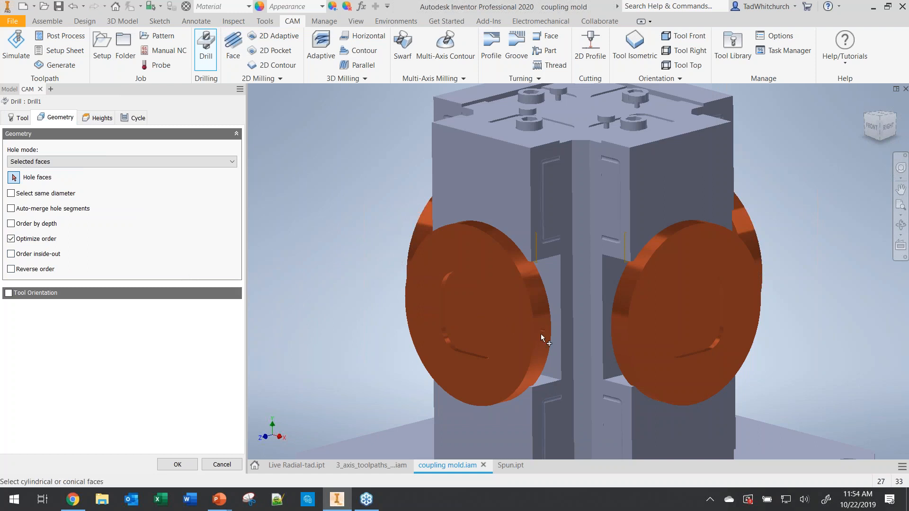
scroll(541, 327, "down", 5)
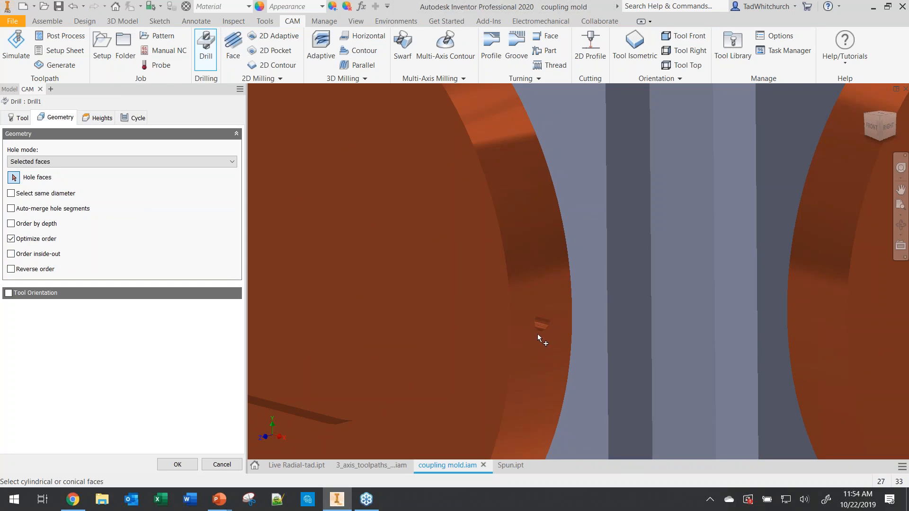
scroll(538, 318, "up", 10)
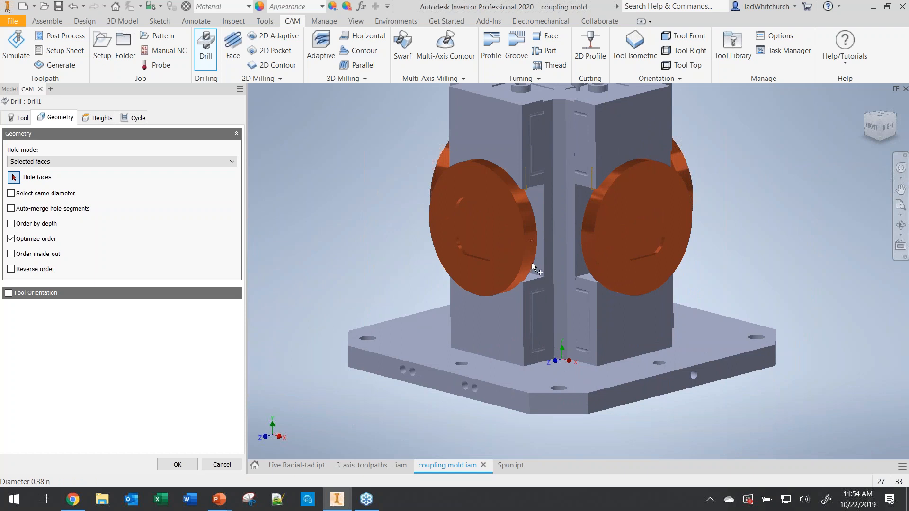
scroll(532, 263, "down", 4)
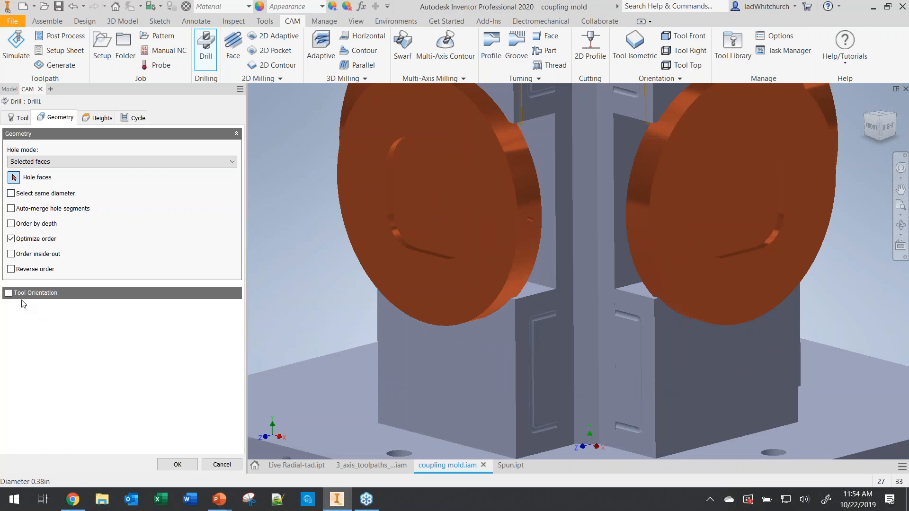
left_click(9, 293)
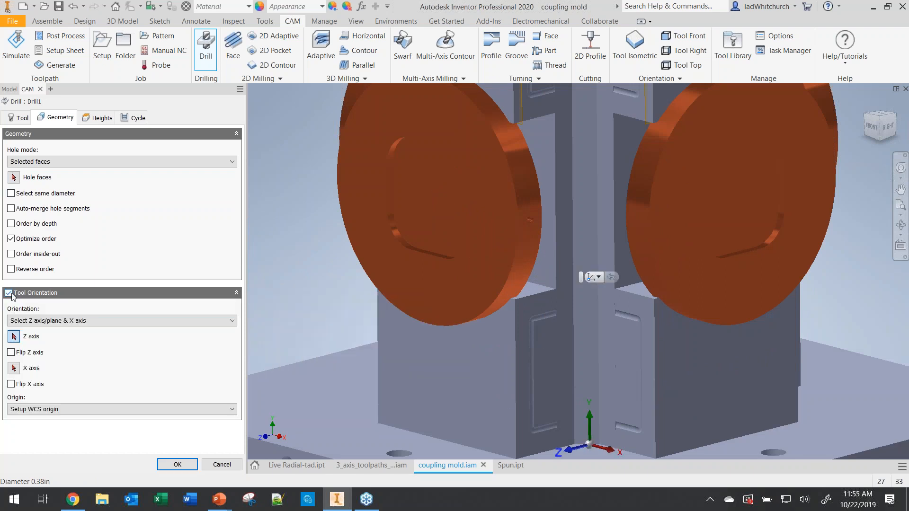
left_click(16, 340)
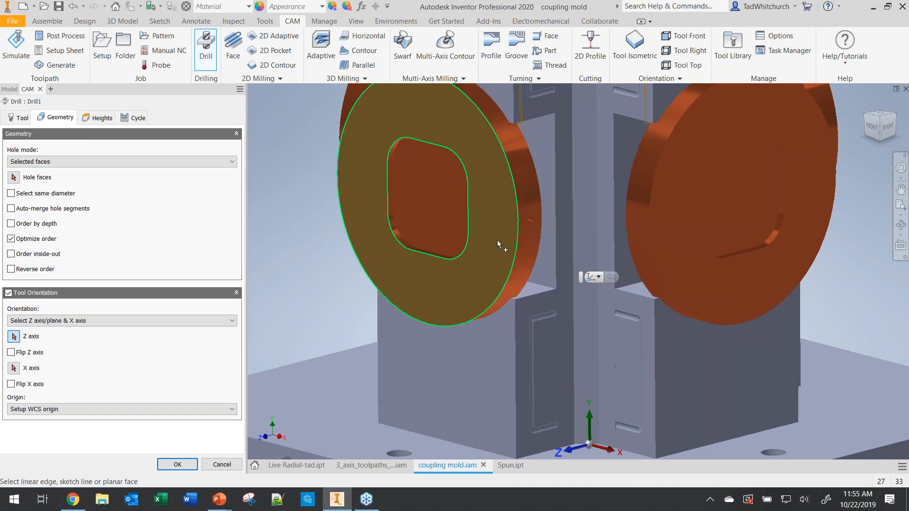
scroll(530, 220, "down", 4)
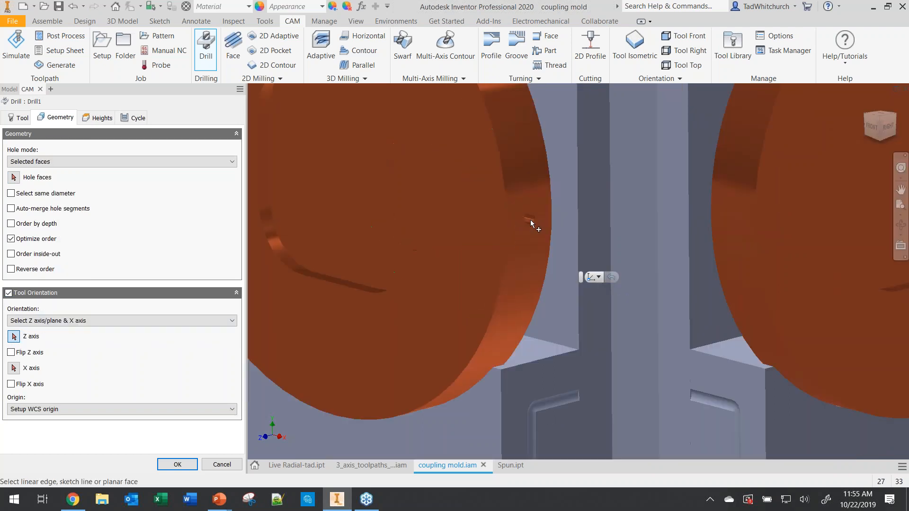
scroll(529, 218, "up", 5)
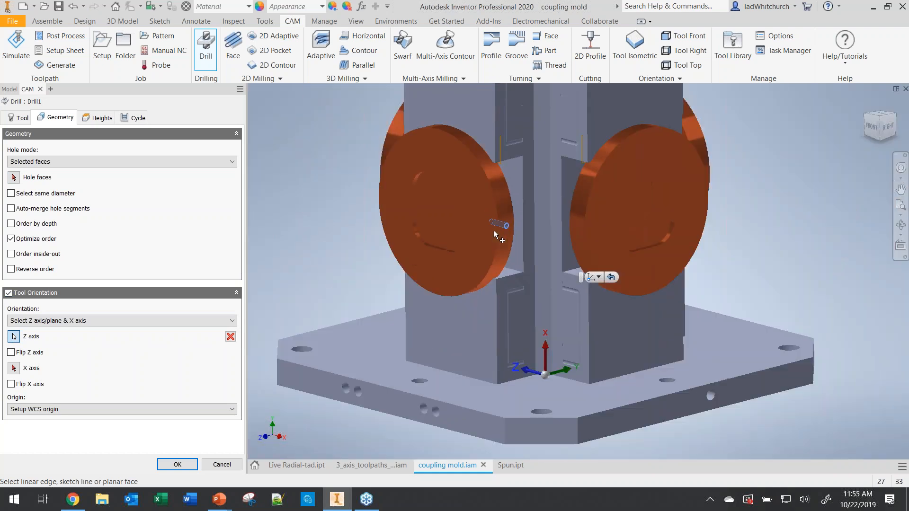
left_click(529, 371)
left_click(530, 371)
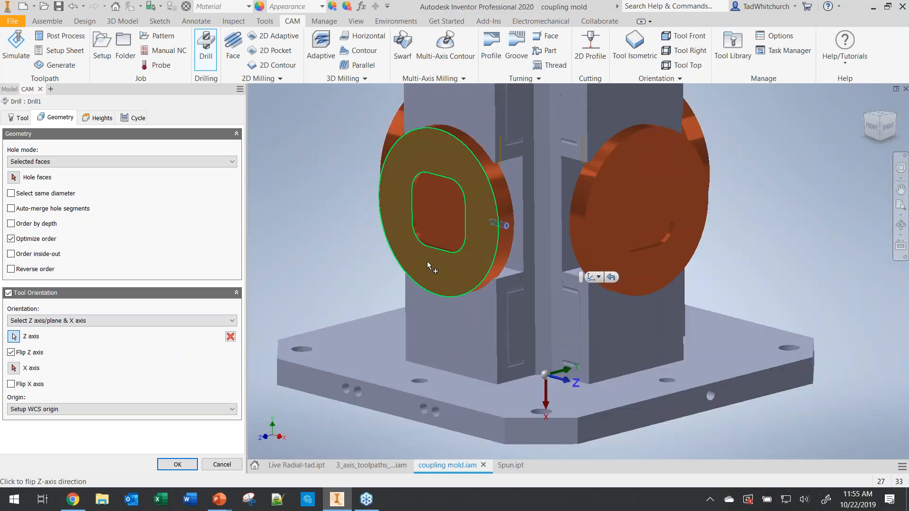
left_click(14, 368)
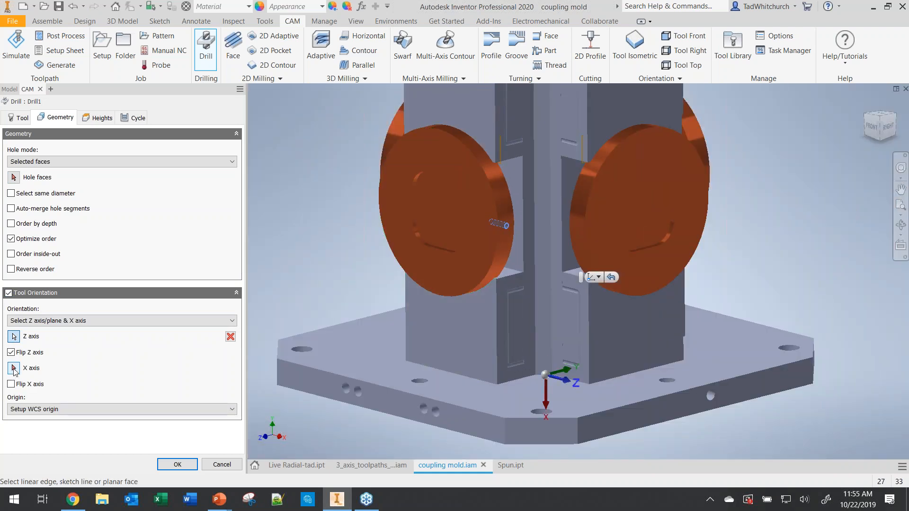
left_click(672, 396)
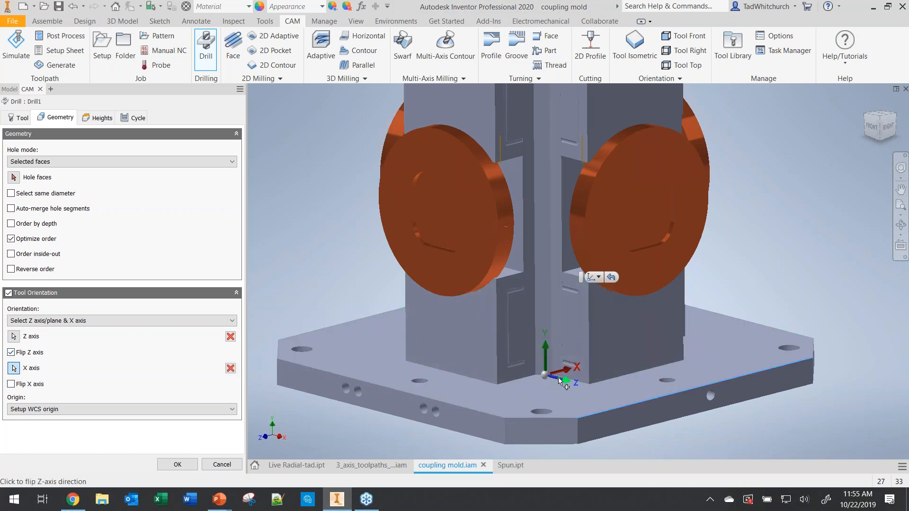
Step: Select the small side hole on the front round part's rim and generate the drill toolpath
left_click(19, 178)
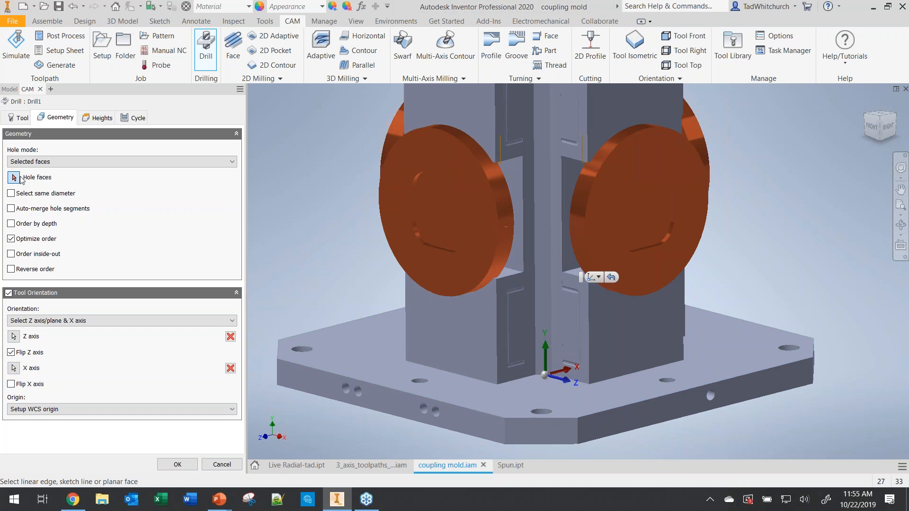
left_click(506, 229)
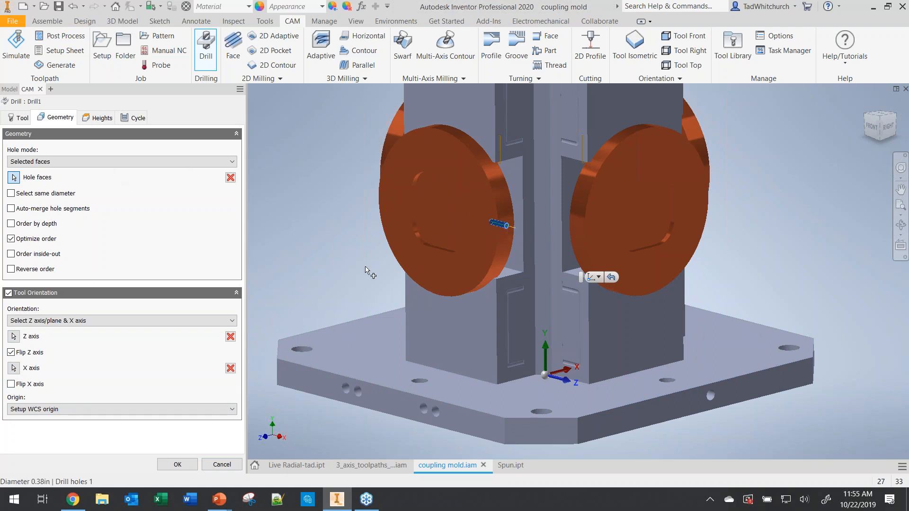
left_click(175, 465)
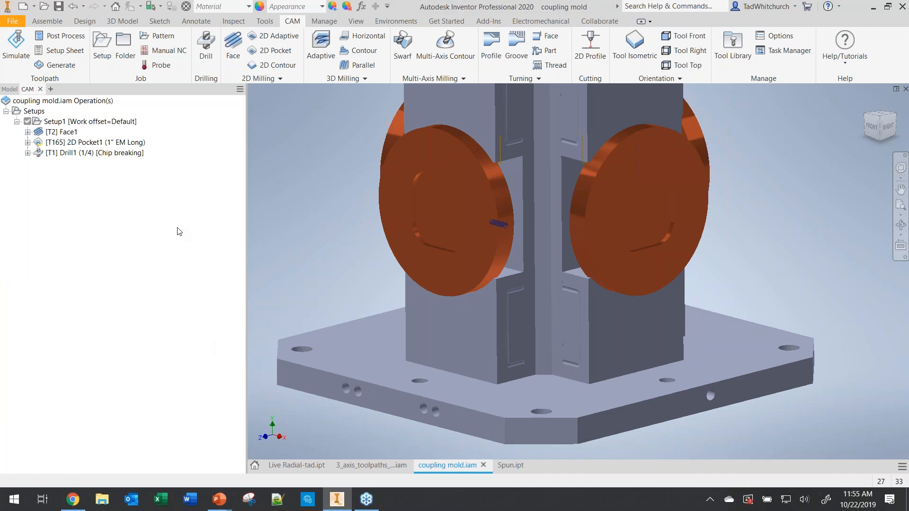
Step: Simulate all operations of Setup1 at a faster playback speed and close the simulation
left_click(74, 121)
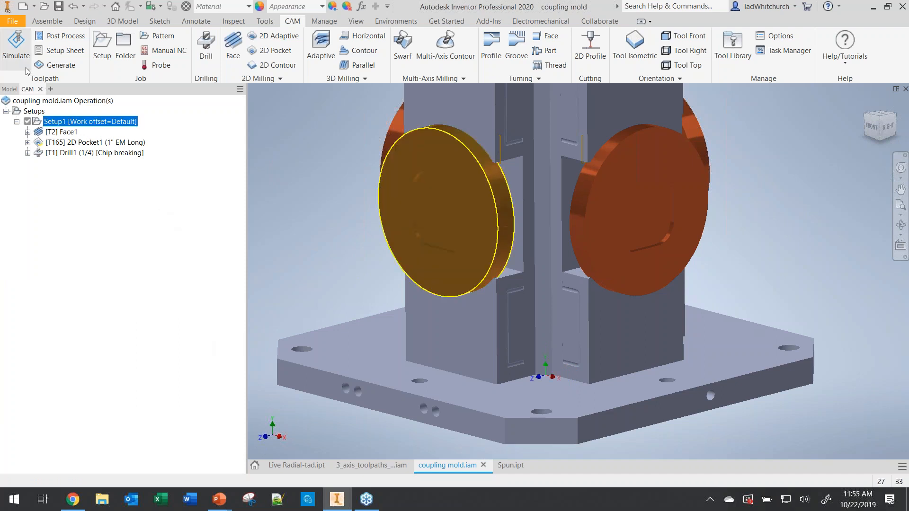
left_click(16, 47)
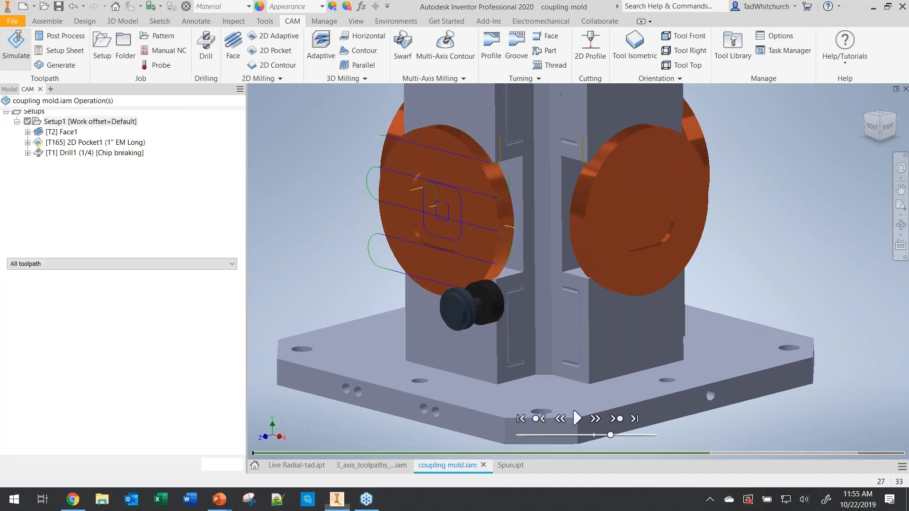
left_click(577, 418)
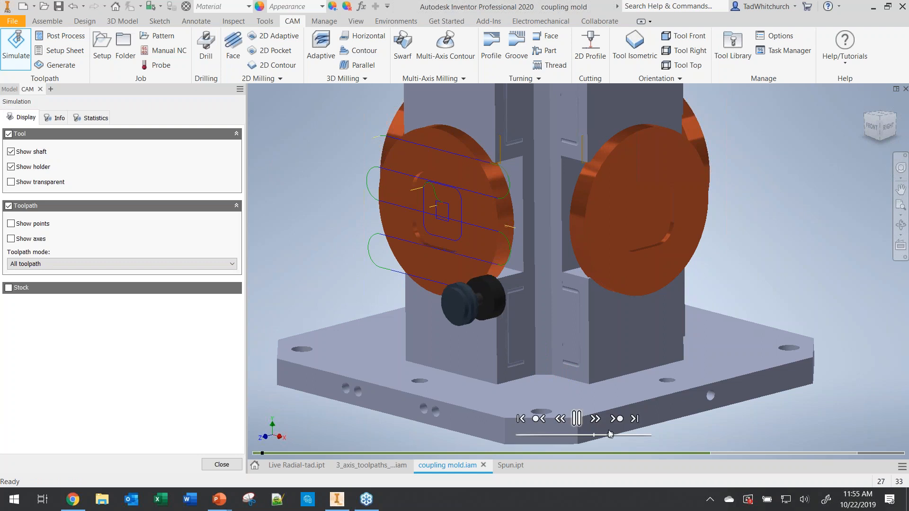
left_click_drag(611, 435, 639, 440)
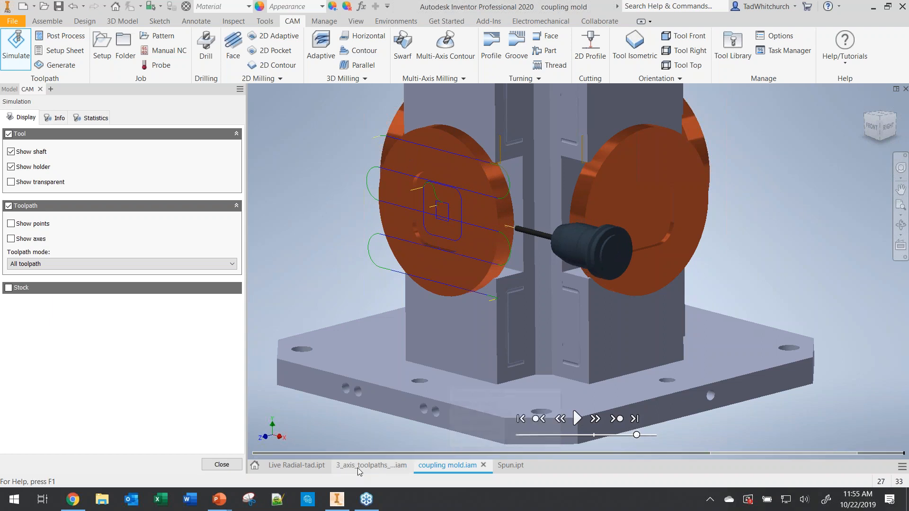
left_click(221, 465)
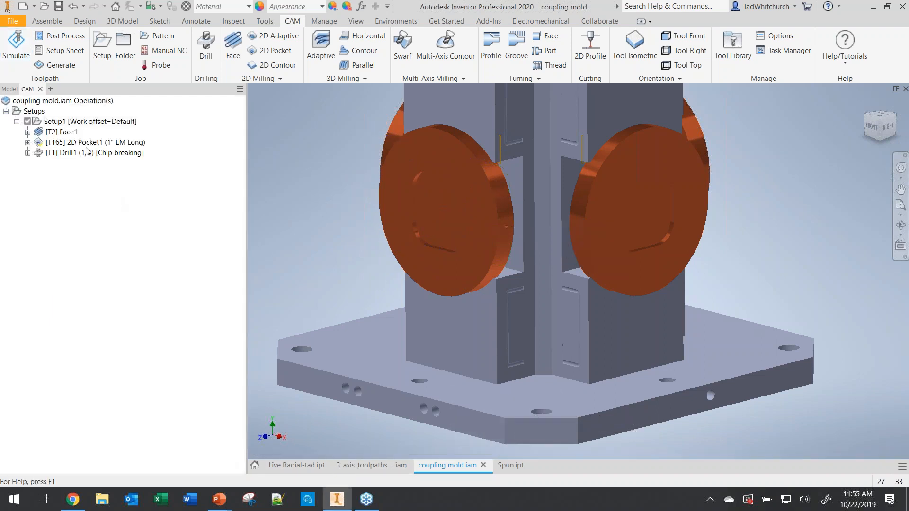
Step: Duplicate Setup1 together with its face, pocket and drill operations
left_click(46, 124)
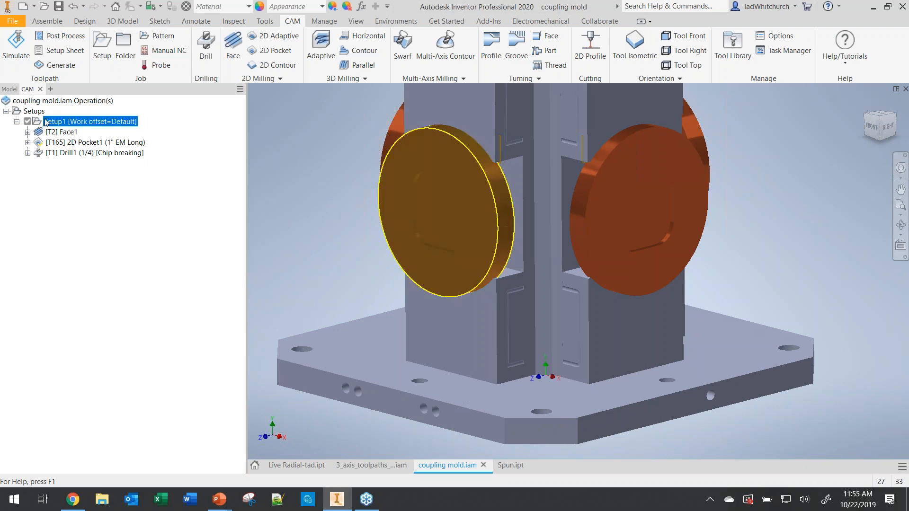
right_click(46, 122)
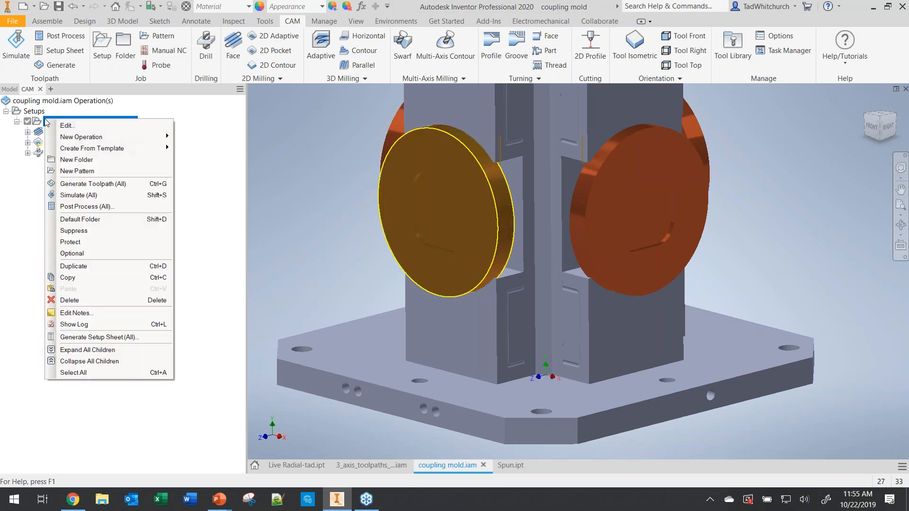
left_click(76, 267)
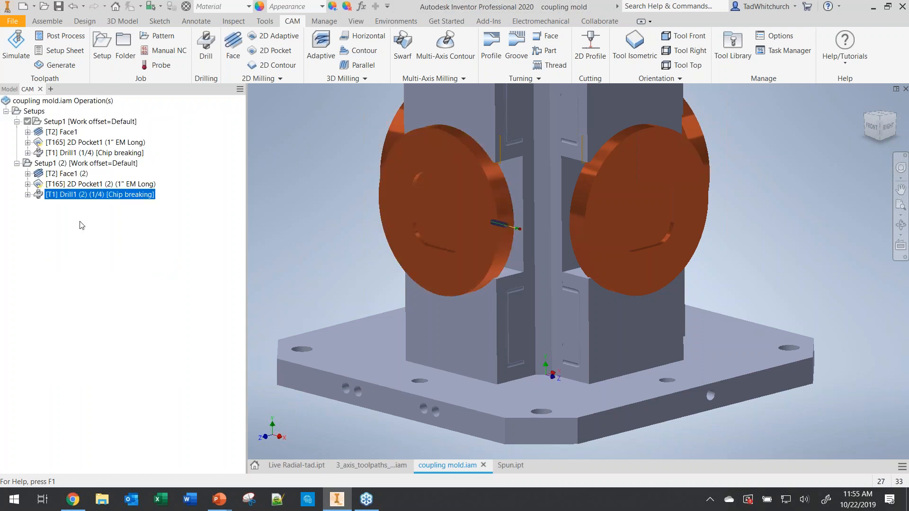
Step: Edit the duplicated setup and replace its model with the round part on the adjacent tombstone face
double_click(43, 163)
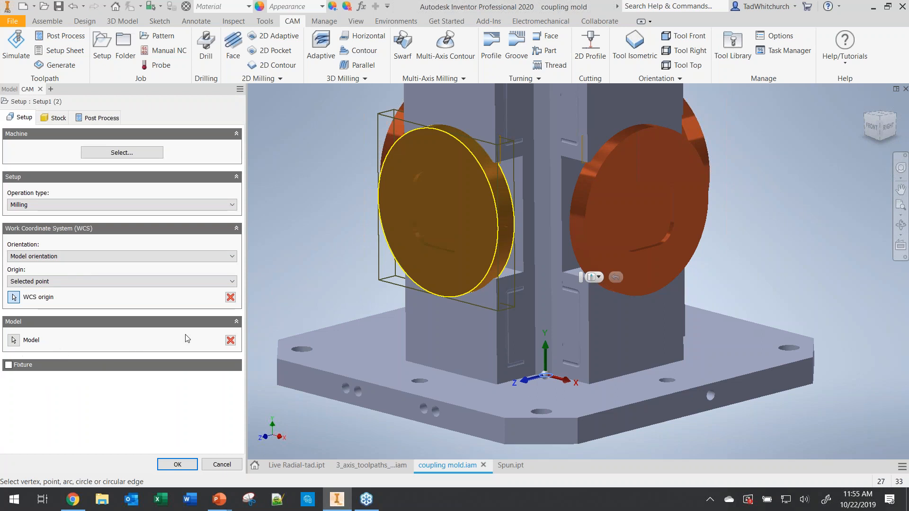
left_click(230, 341)
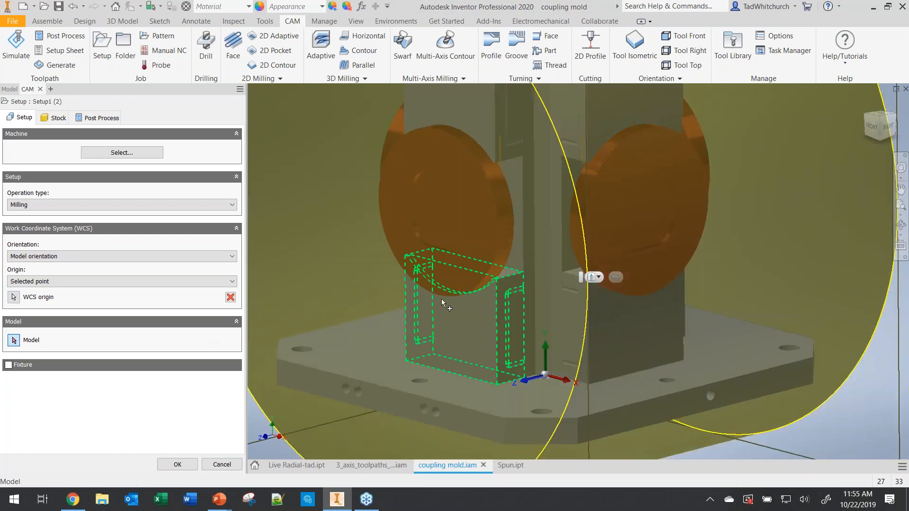
left_click(633, 177)
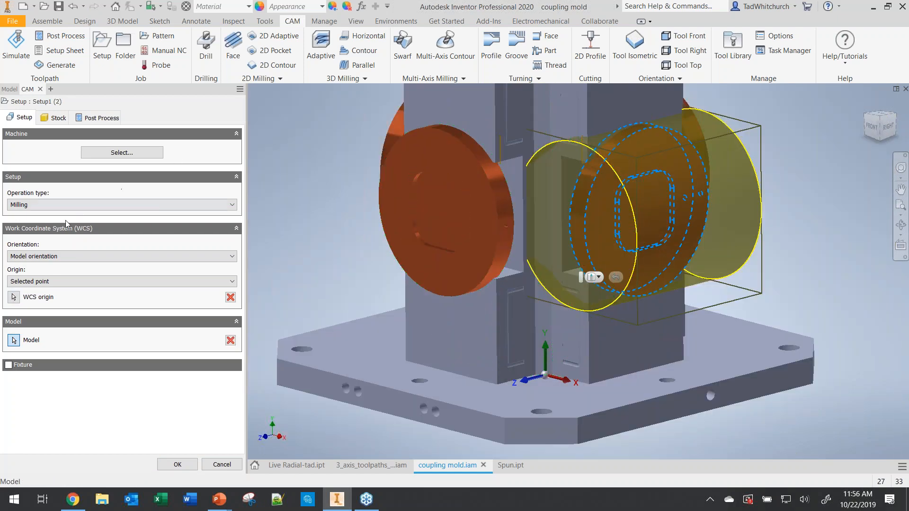
Step: Orient the duplicated setup's WCS by Z axis/plane & X axis, using the adjacent part's front face for Z and the base plate's edge for X
left_click(64, 256)
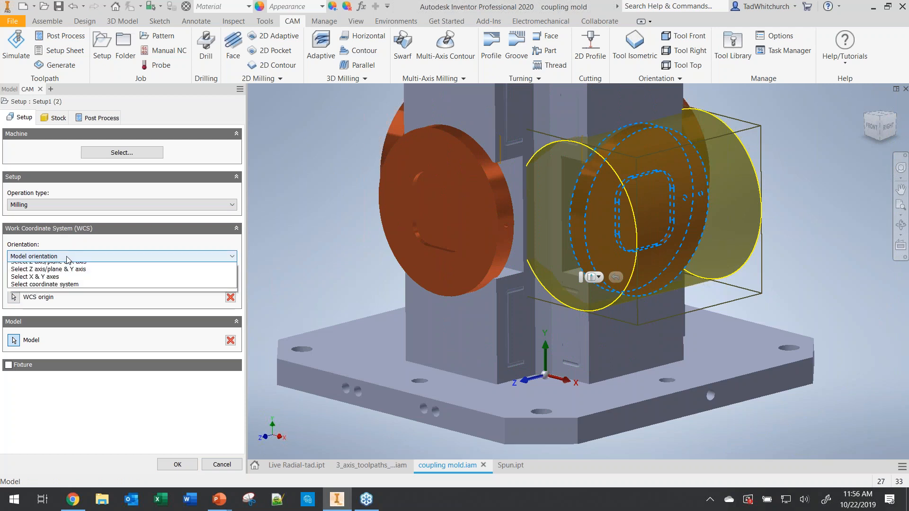
left_click(62, 275)
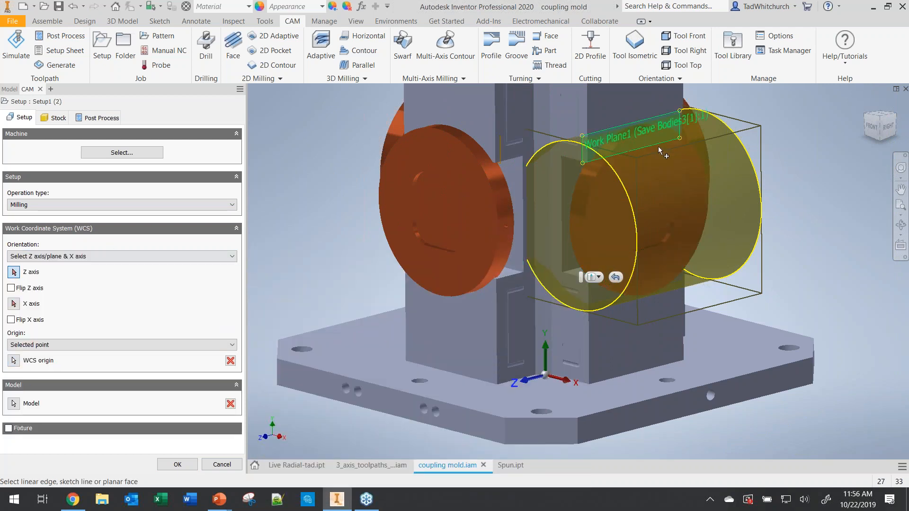
left_click(680, 160)
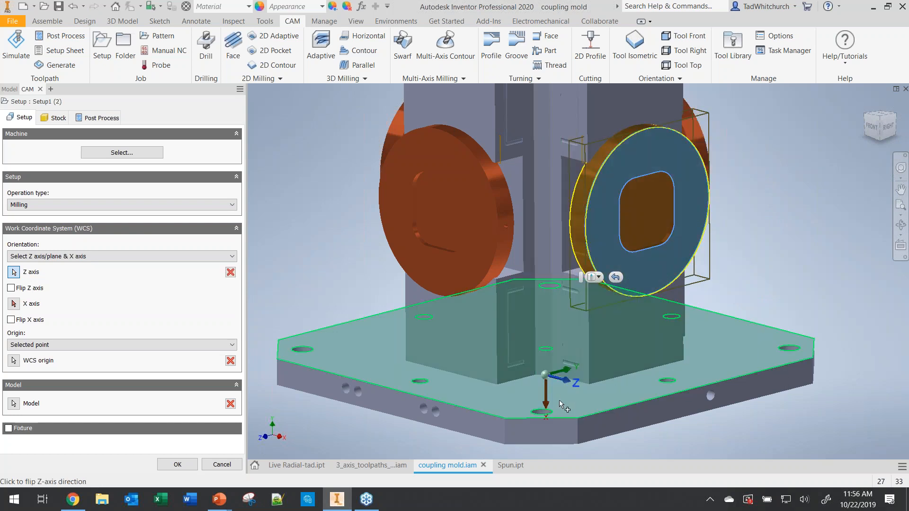
left_click(13, 303)
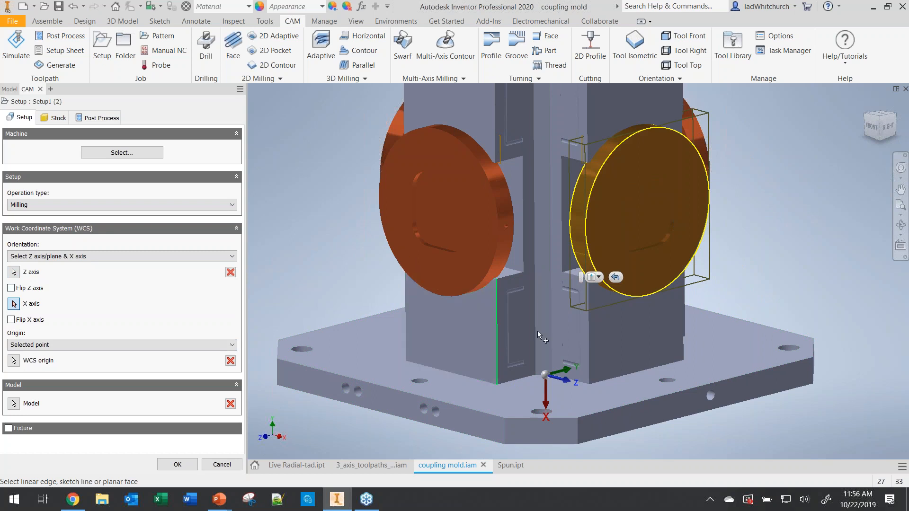
left_click(691, 389)
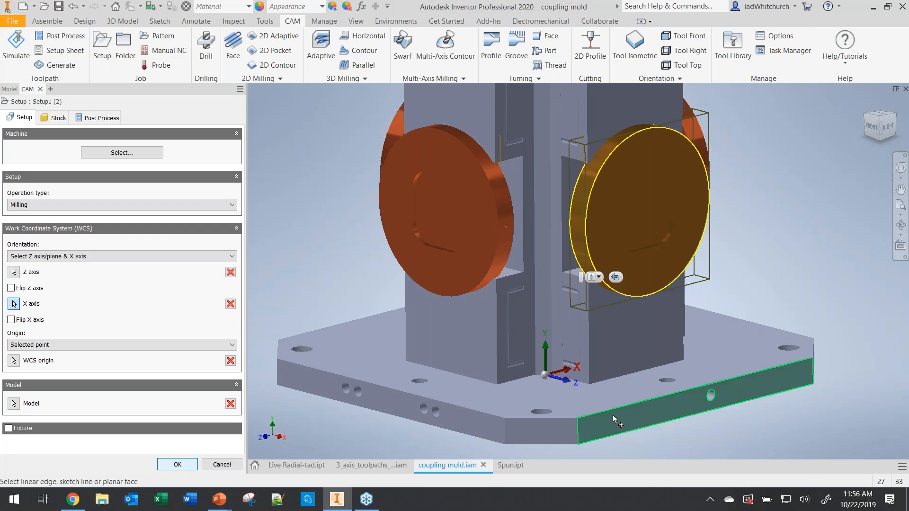
mouse_move(581, 245)
middle_mouse_down("shift")
mouse_move(580, 206)
mouse_move(579, 244)
middle_mouse_up("shift")
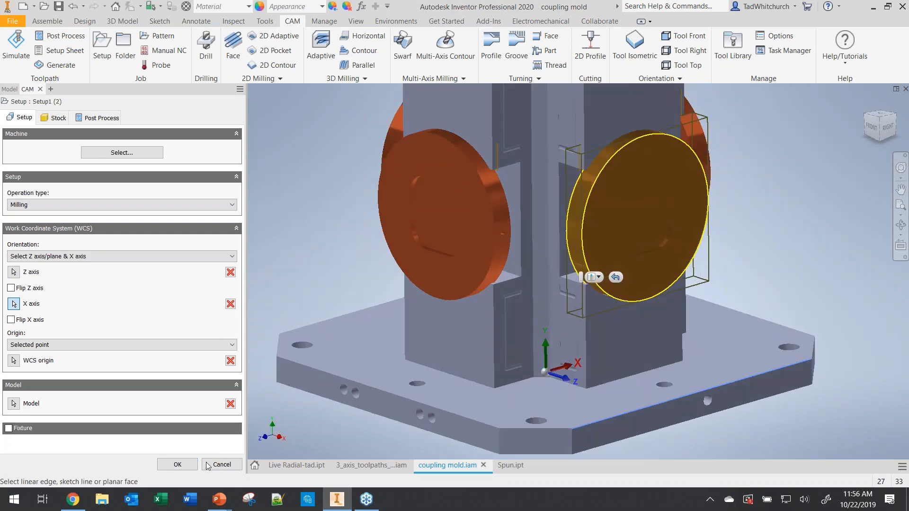
Step: Accept the duplicated setup's changes and regenerate its face operation on the adjacent round part with the existing geometry settings
left_click(178, 464)
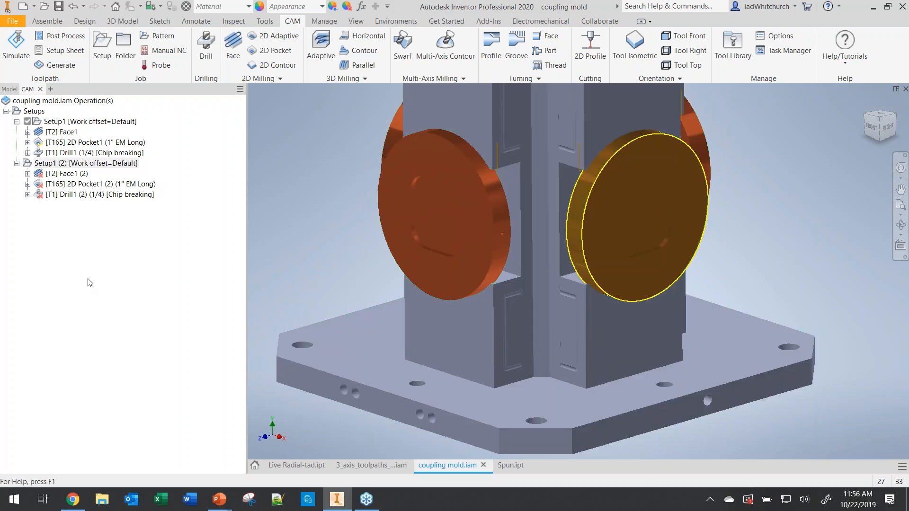
double_click(53, 175)
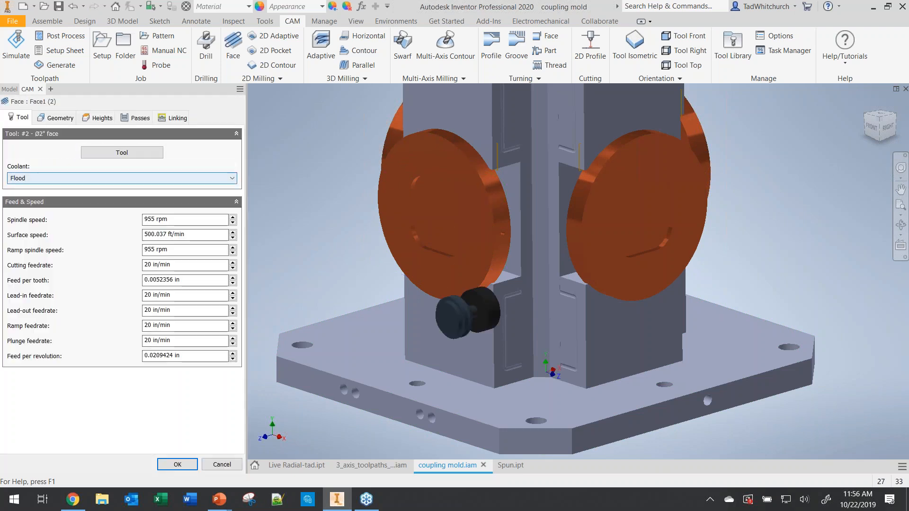
left_click(55, 117)
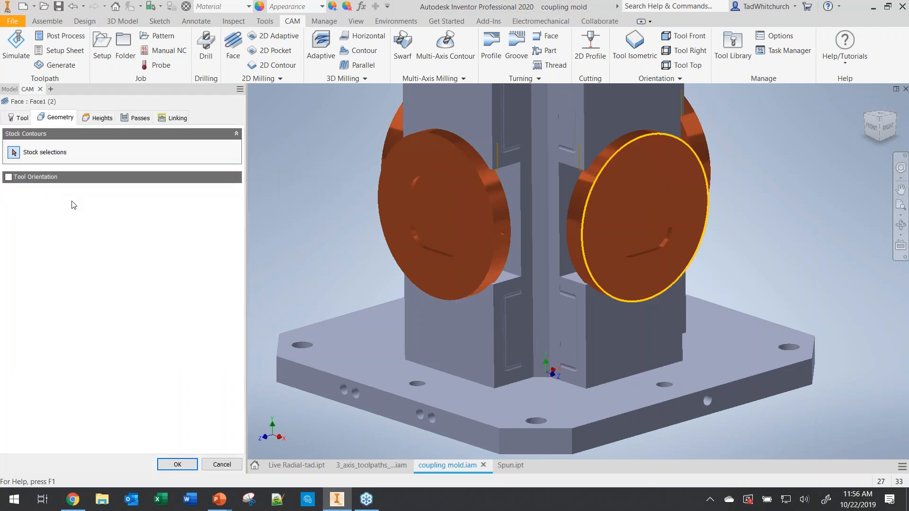
left_click(177, 465)
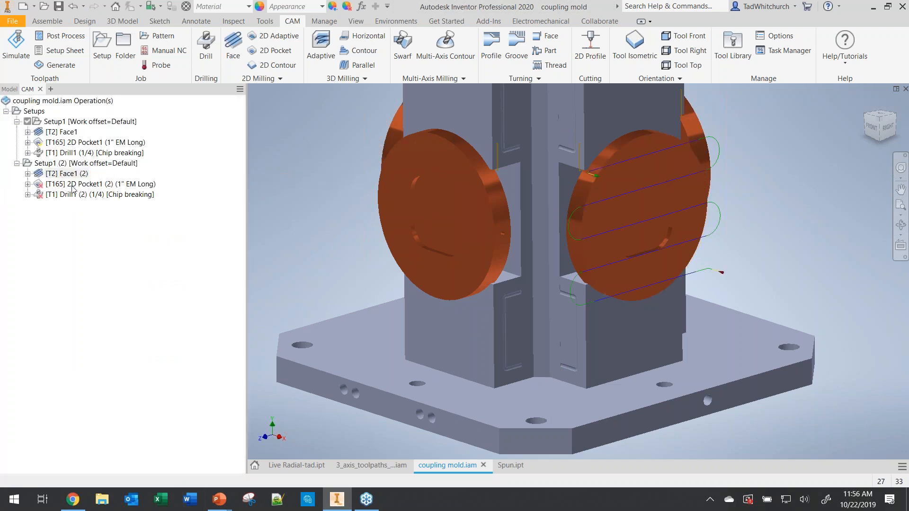
Step: Edit the duplicated 2D pocket operation, replacing its selection with the adjacent part's pocket and turning off Tool Orientation
left_click(71, 186)
left_click(72, 187)
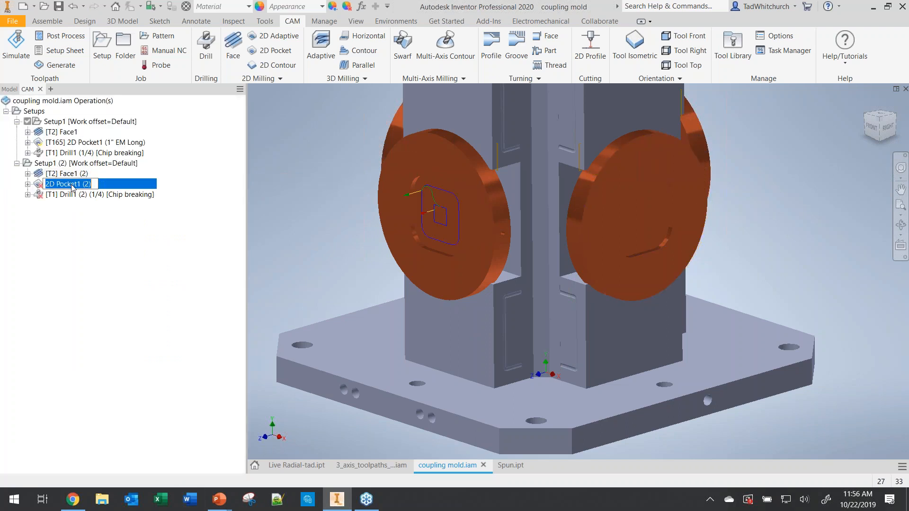
left_click(53, 223)
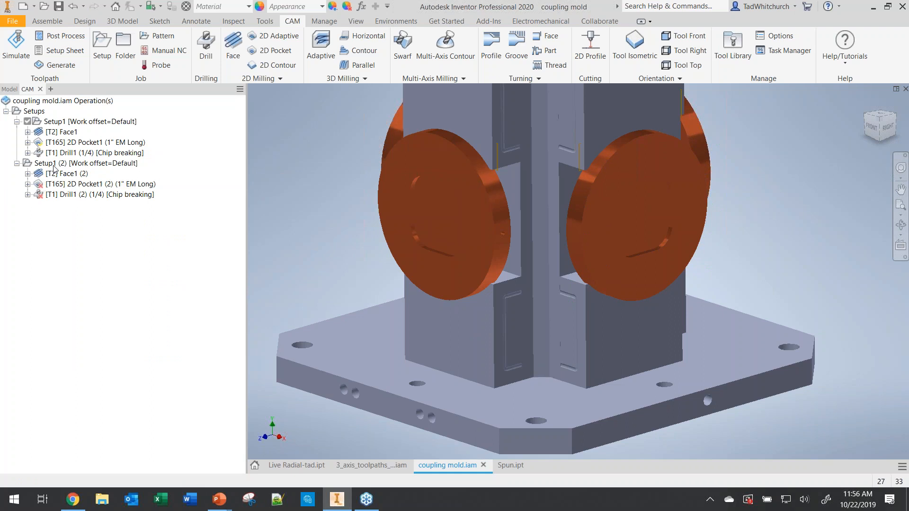
left_click(40, 185)
double_click(40, 185)
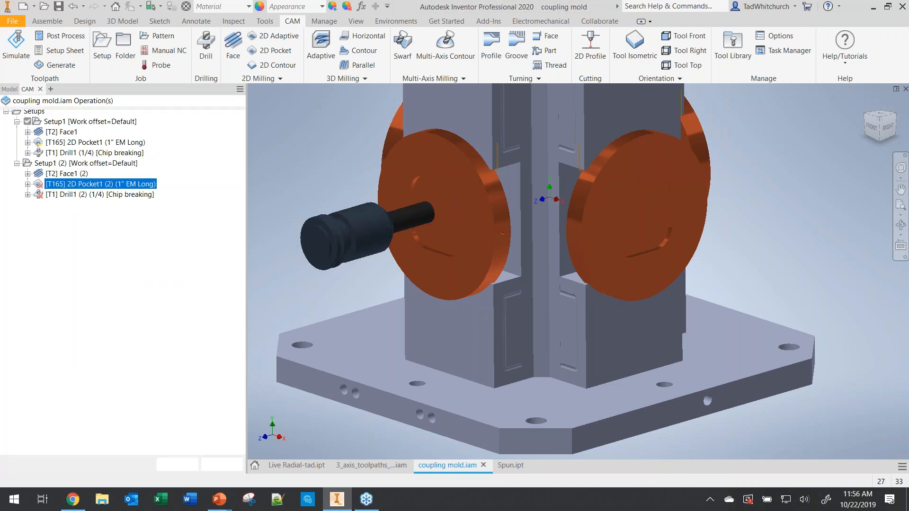
left_click(60, 118)
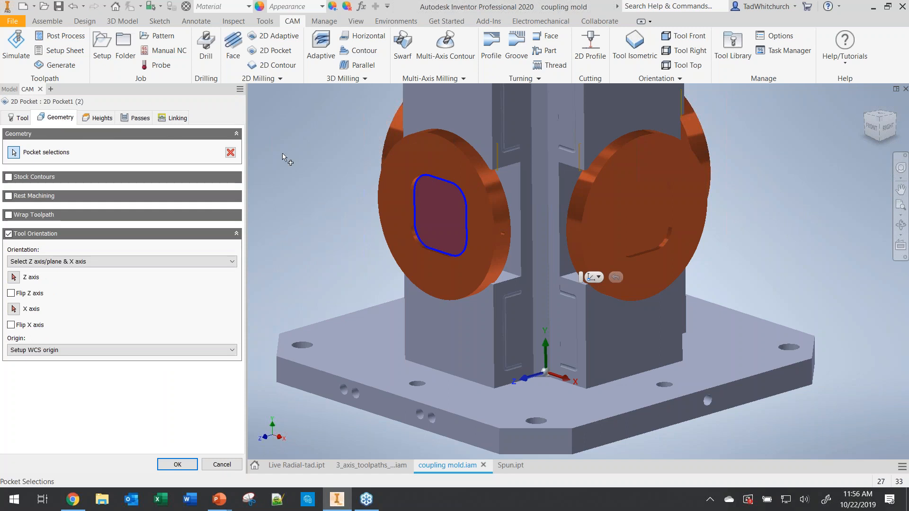
left_click(229, 153)
left_click(643, 201)
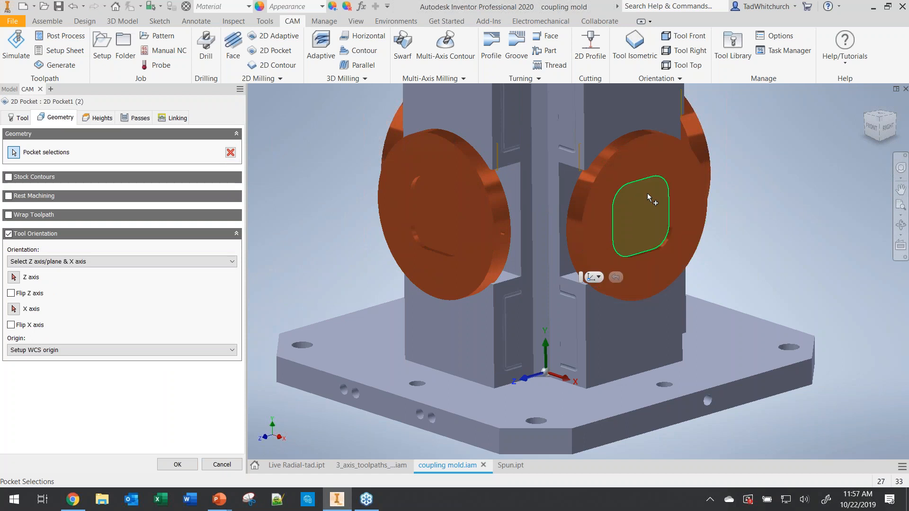
left_click(8, 234)
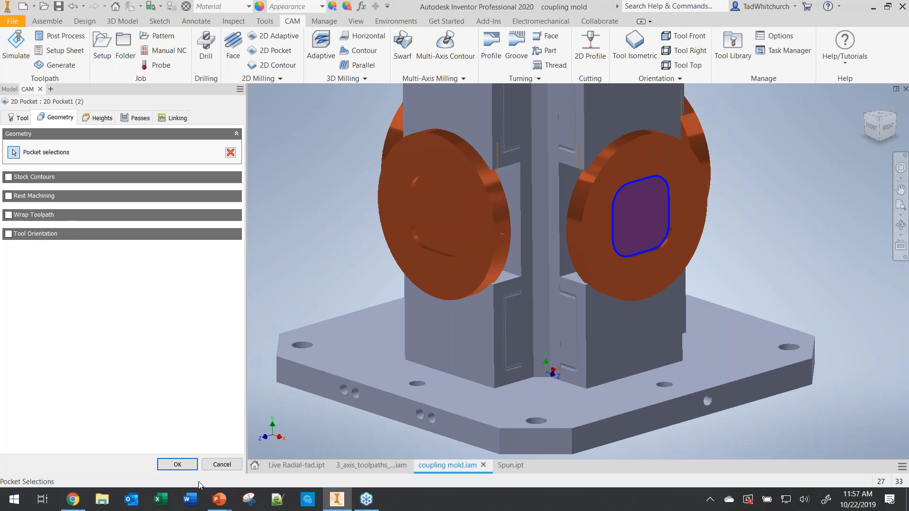
left_click(186, 471)
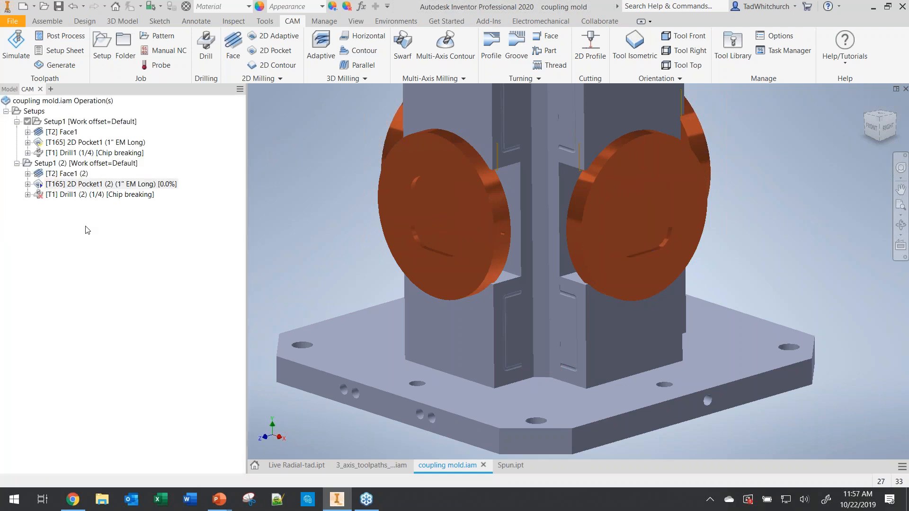
Step: Edit the duplicated drill operation to use the adjacent part's side hole as hole face and Z axis, with the X axis flipped
left_click(70, 195)
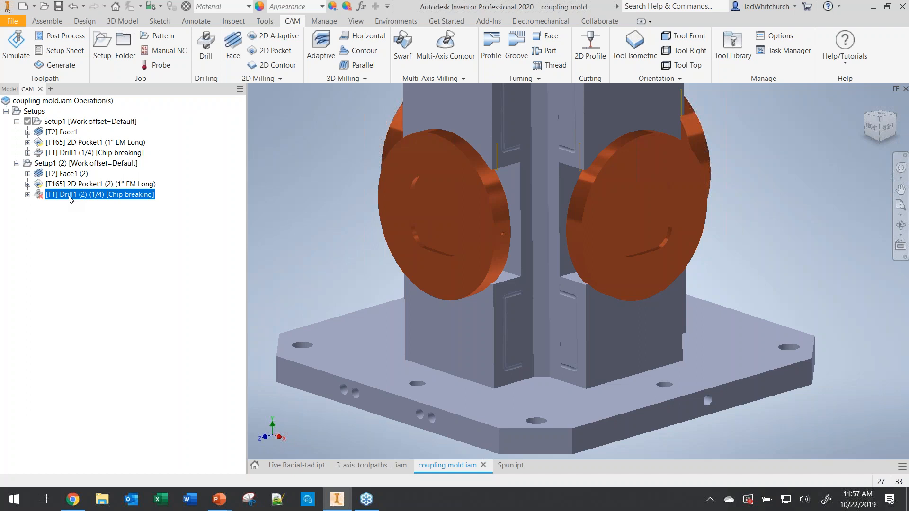
double_click(70, 195)
middle_click_drag(532, 275, 420, 282, "shift")
left_click(58, 117)
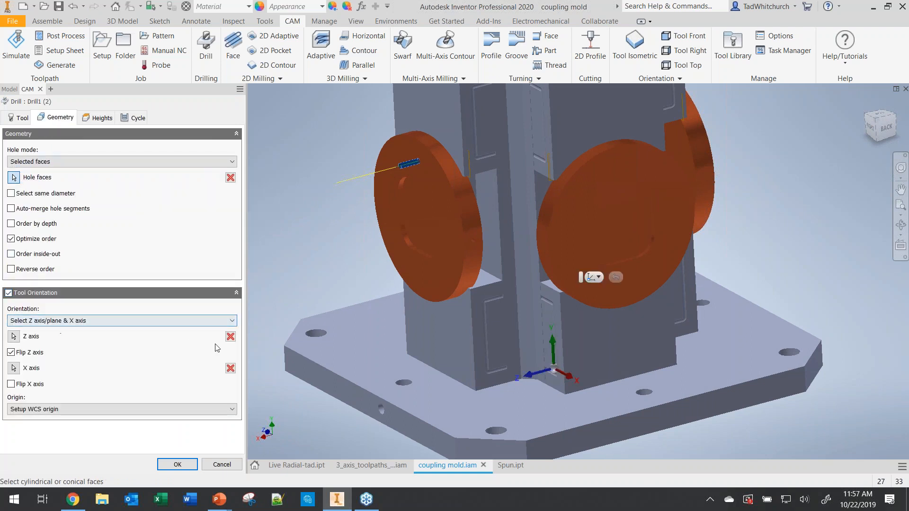
left_click(230, 369)
left_click(230, 369)
left_click(14, 337)
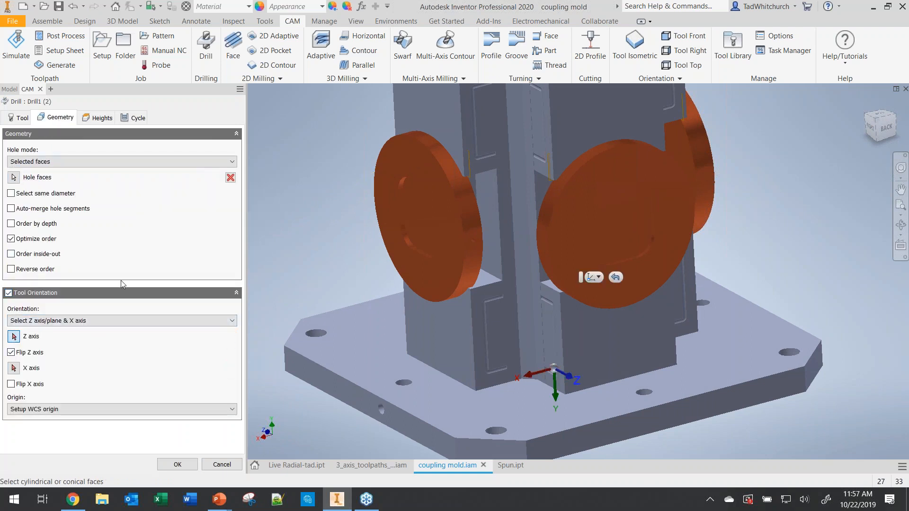
left_click(477, 243)
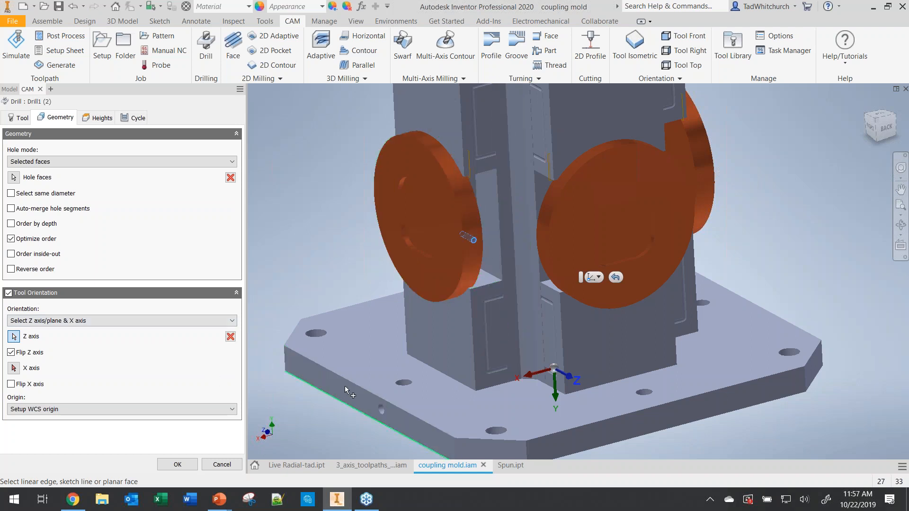
left_click(12, 384)
left_click(13, 177)
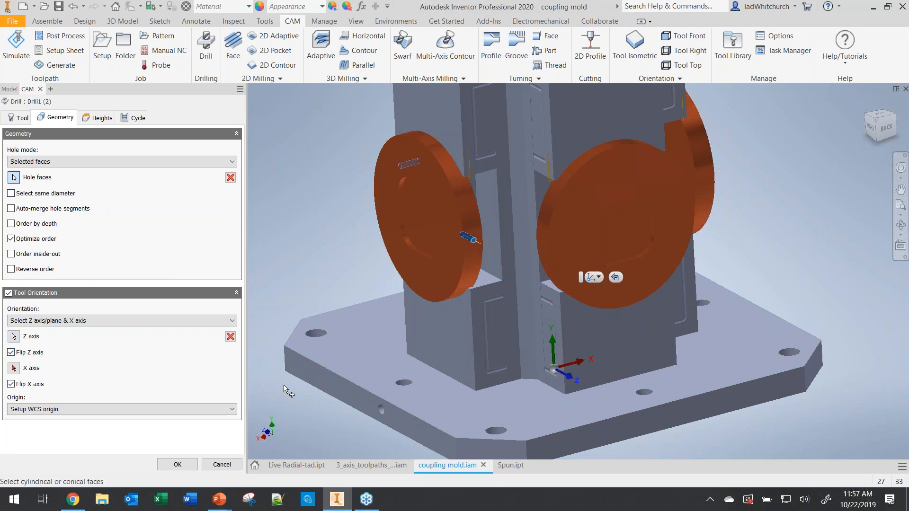
left_click(178, 464)
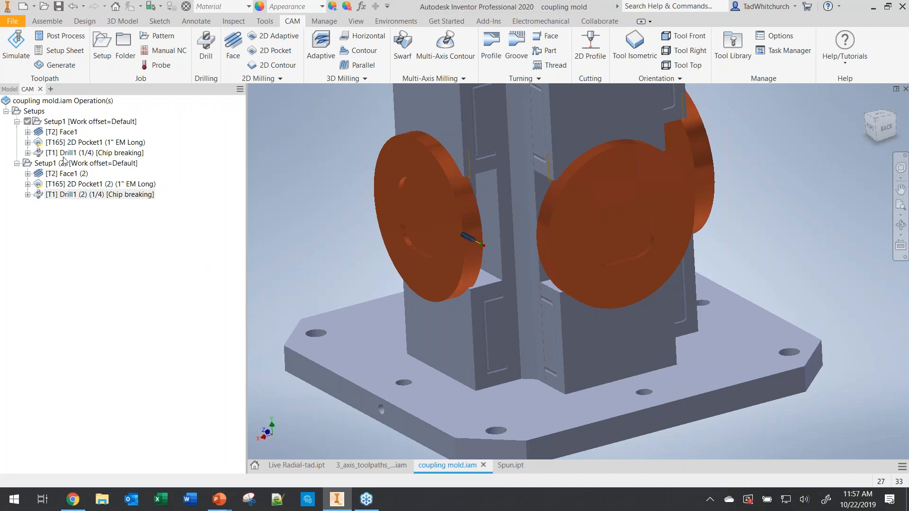
Step: Simulate the operations of both setups together at a faster playback speed and close the simulation
left_click(33, 112)
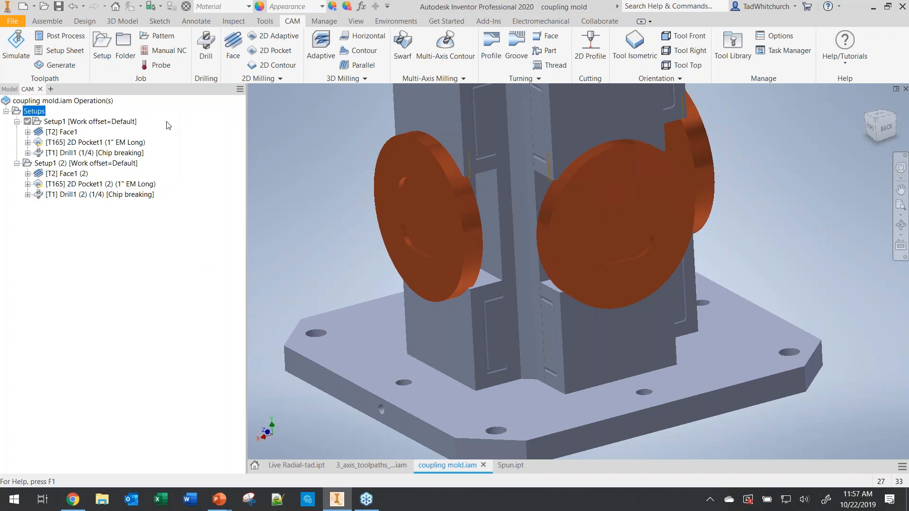
left_click(14, 47)
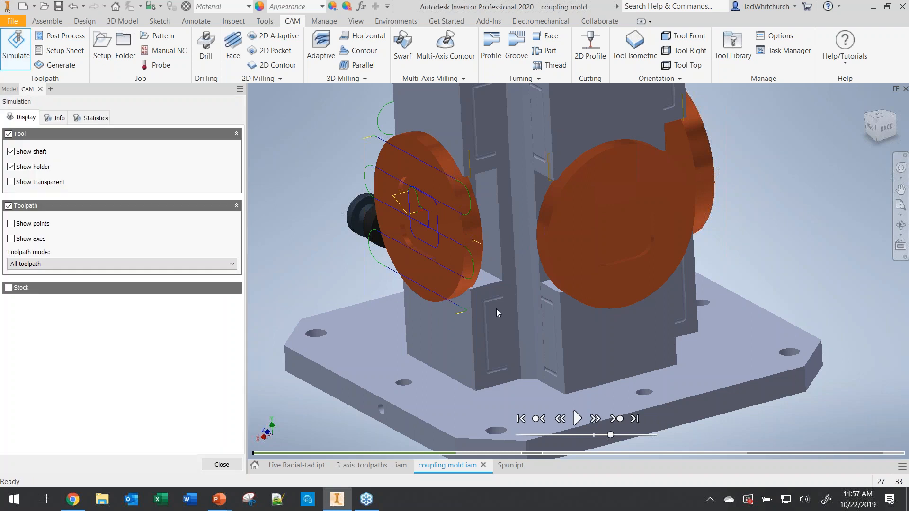
middle_click_drag(517, 284, 620, 308, "shift")
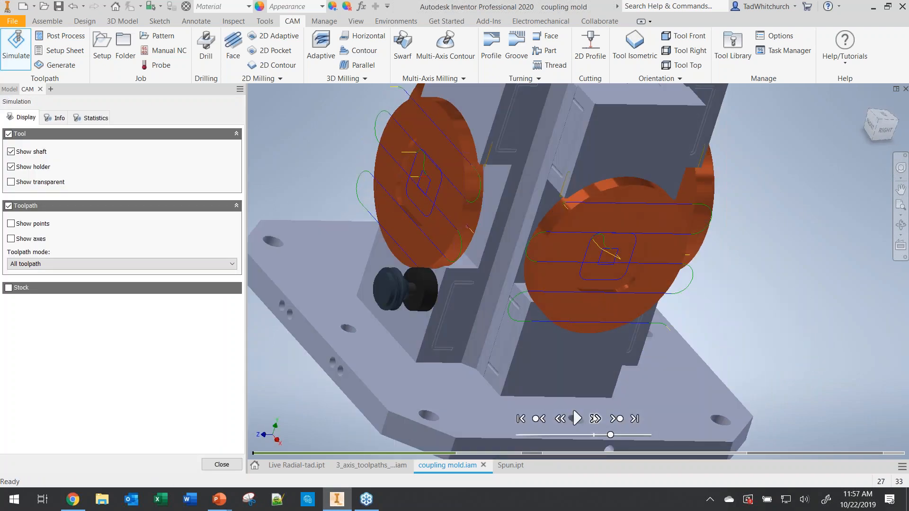
left_click(577, 418)
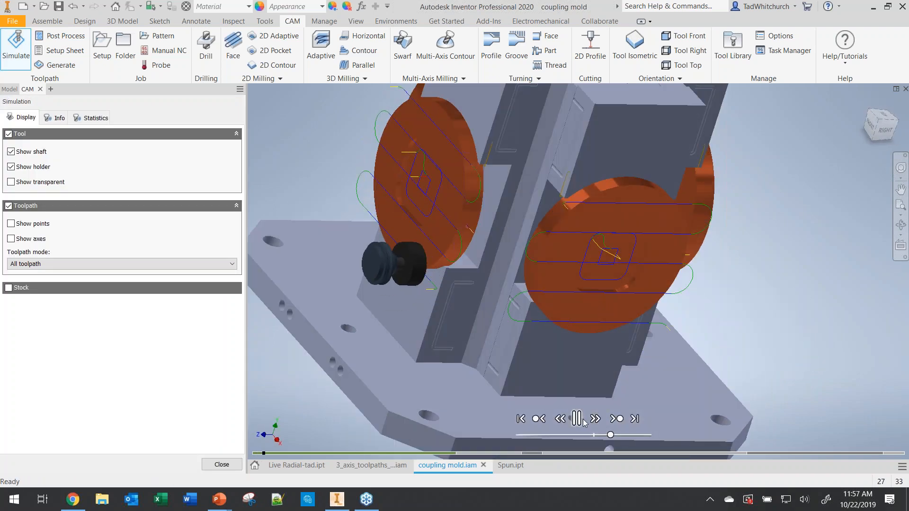
left_click_drag(611, 435, 633, 435)
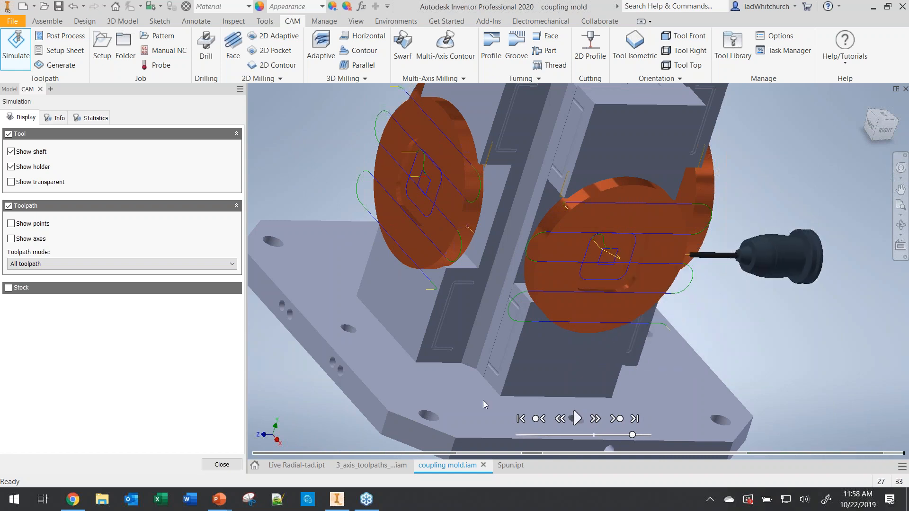
left_click(211, 465)
Step: Delete the duplicated setup together with its face, pocket and drill operations
left_click(51, 164)
right_click(51, 164)
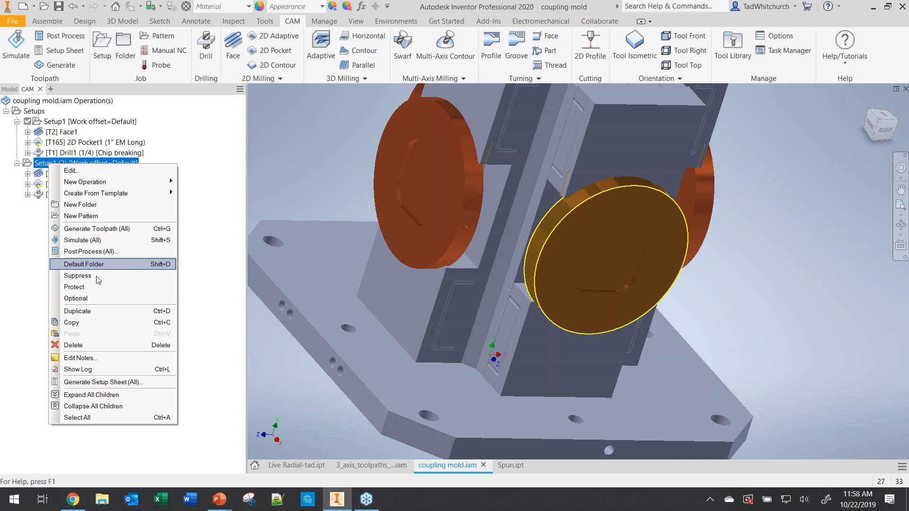
left_click(83, 345)
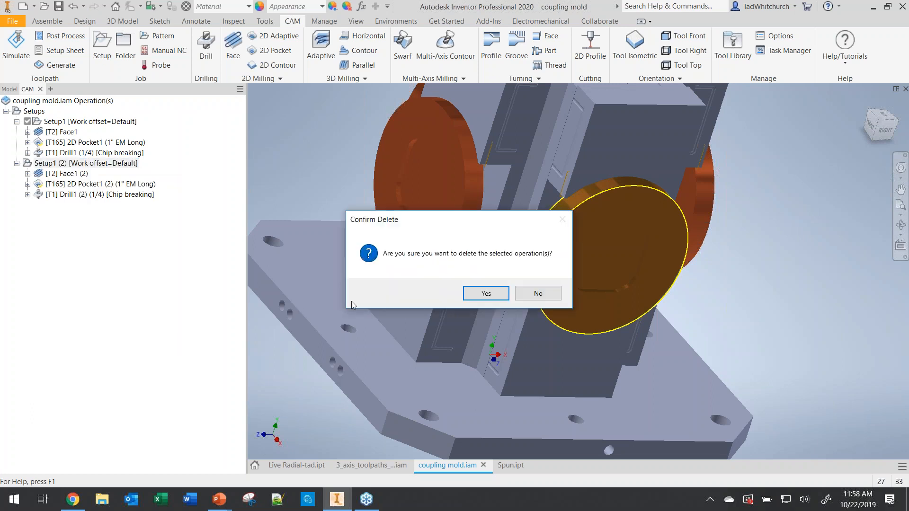
left_click(482, 294)
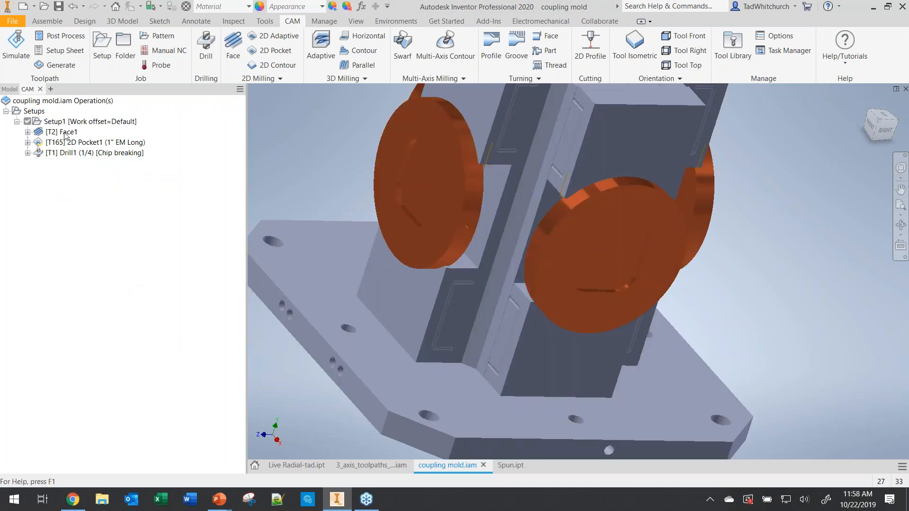
Step: Start a pattern of Setup1's face, 2D pocket and drill operations and set its type to Circular pattern
left_click(53, 123)
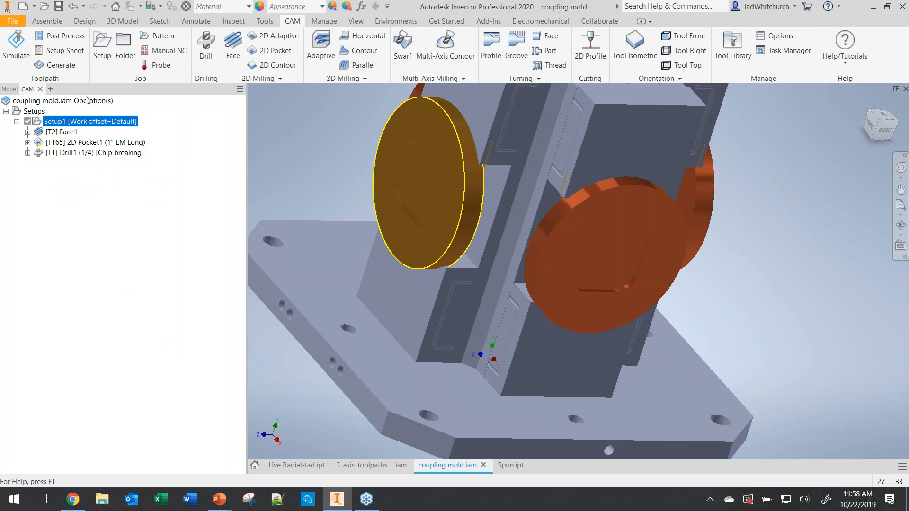
left_click(207, 60)
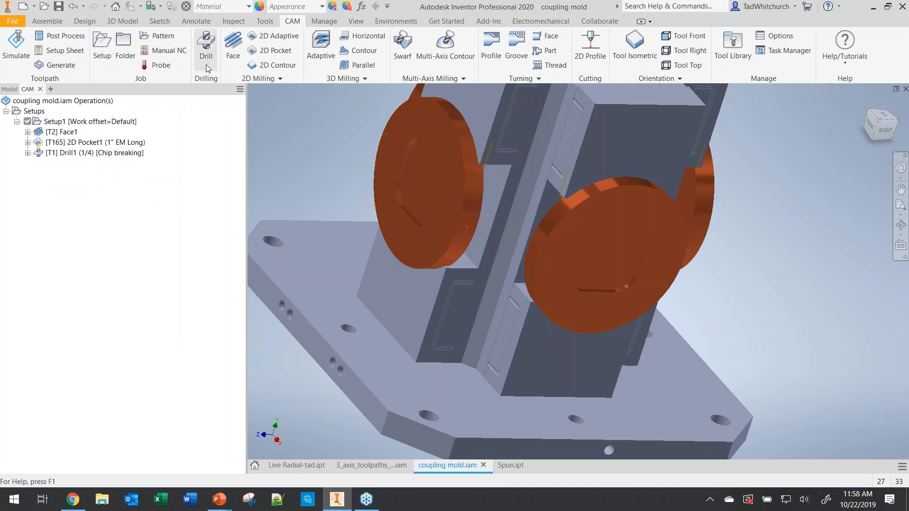
left_click(66, 133)
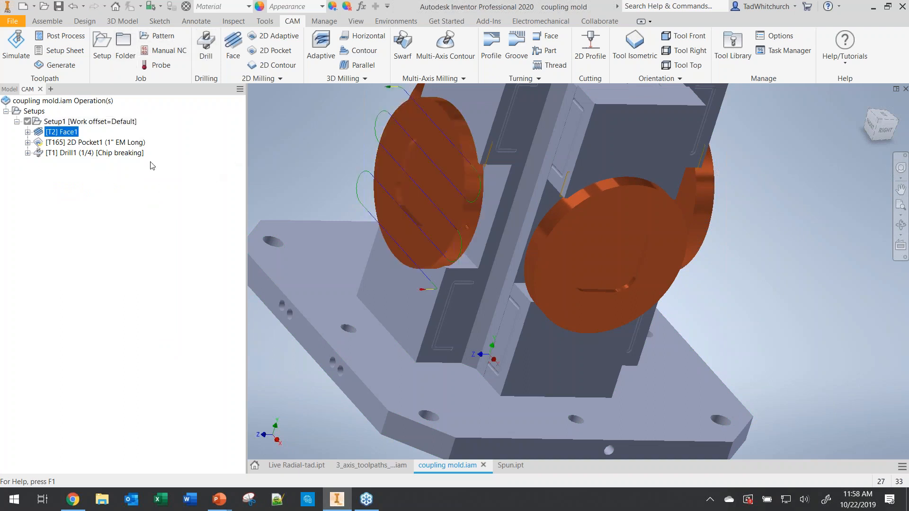
left_click(75, 153, "shift")
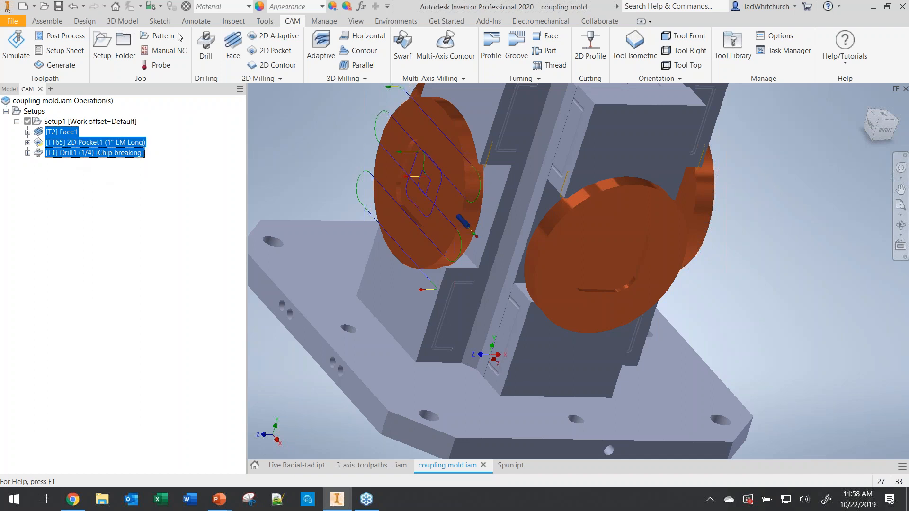
left_click(159, 36)
scroll(506, 275, "down", 3)
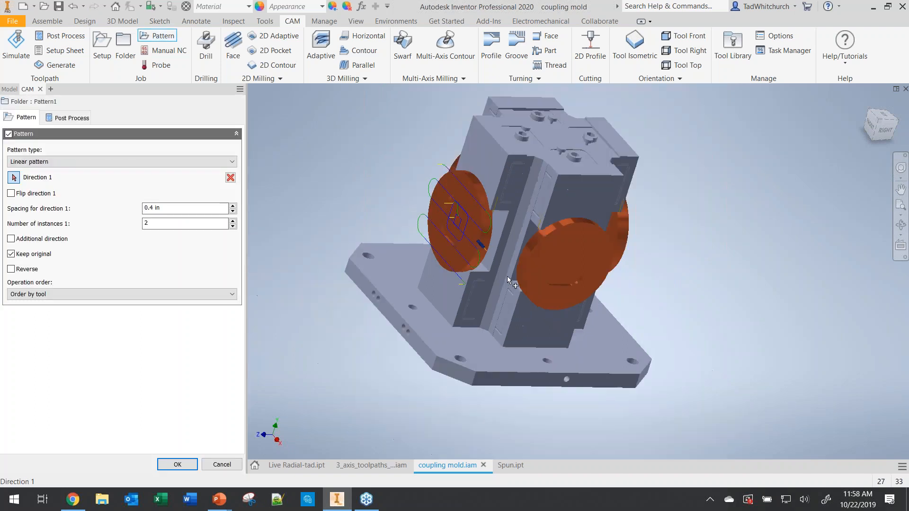
left_click(78, 162)
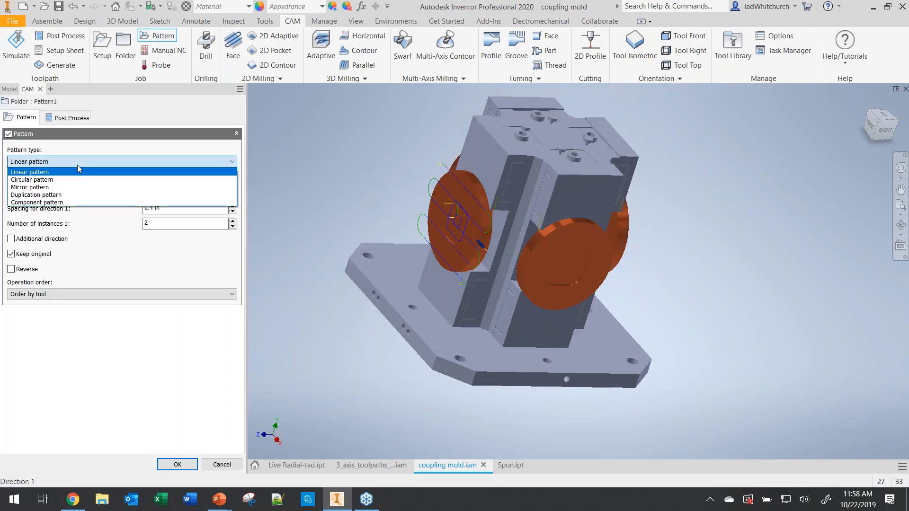
left_click(75, 180)
Step: Use the center hole on the base plate's underside as the pattern axis and set the number of instances to 4
middle_click_drag(520, 265, 564, 324, "shift")
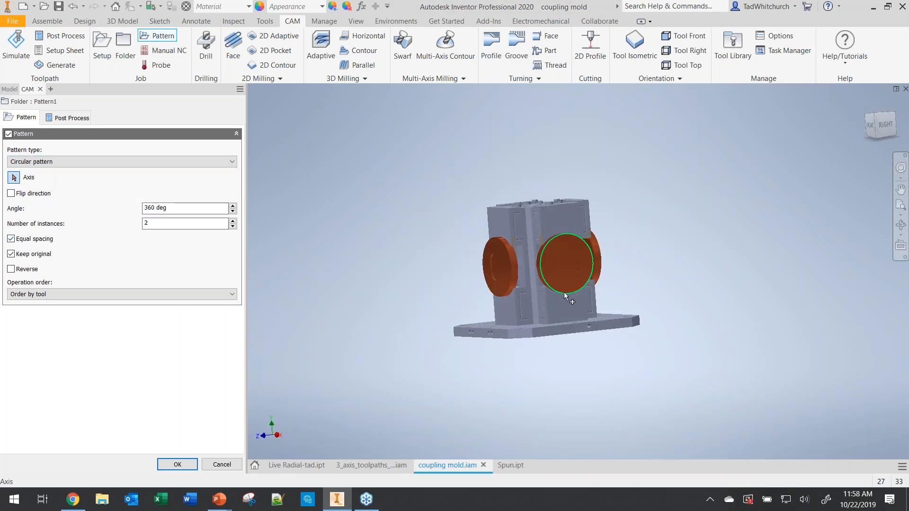
scroll(564, 291, "down", 3)
middle_click_drag(502, 286, 509, 250, "shift")
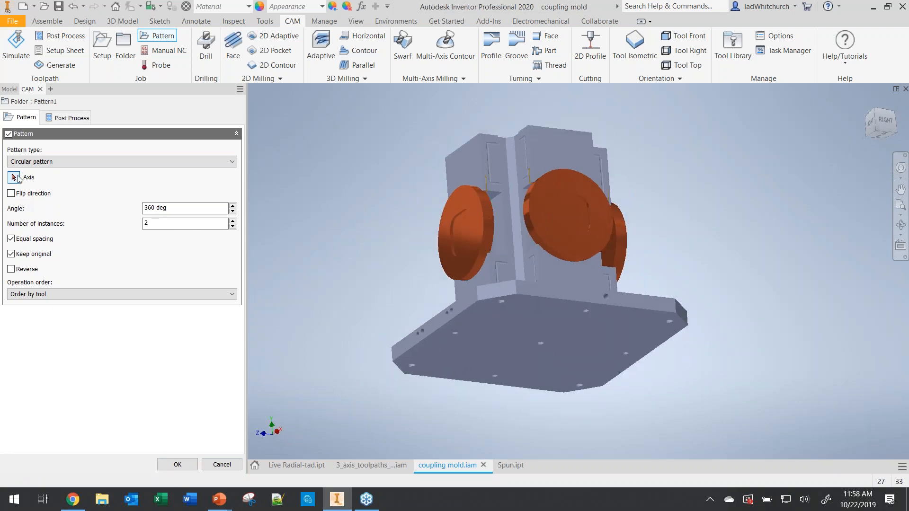
left_click(540, 348)
middle_click_drag(412, 212, 345, 227, "shift")
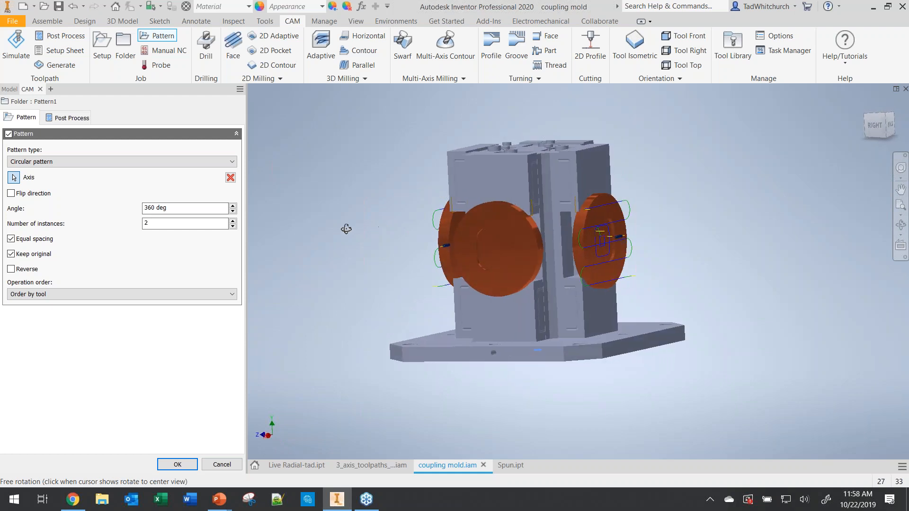
left_click_drag(162, 225, 100, 217)
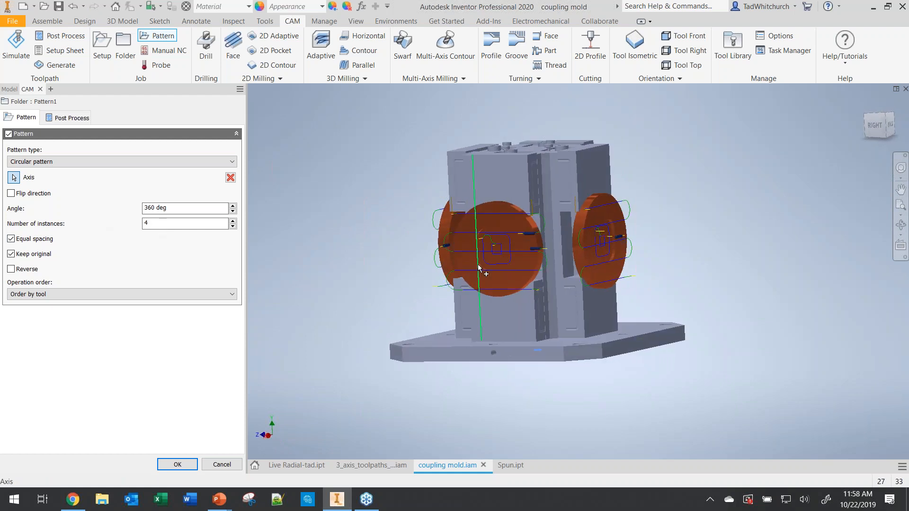
Step: Check the pattern's operation order choices, keep Order by tool, and create the four-instance circular pattern
middle_click_drag(483, 265, 536, 266, "shift")
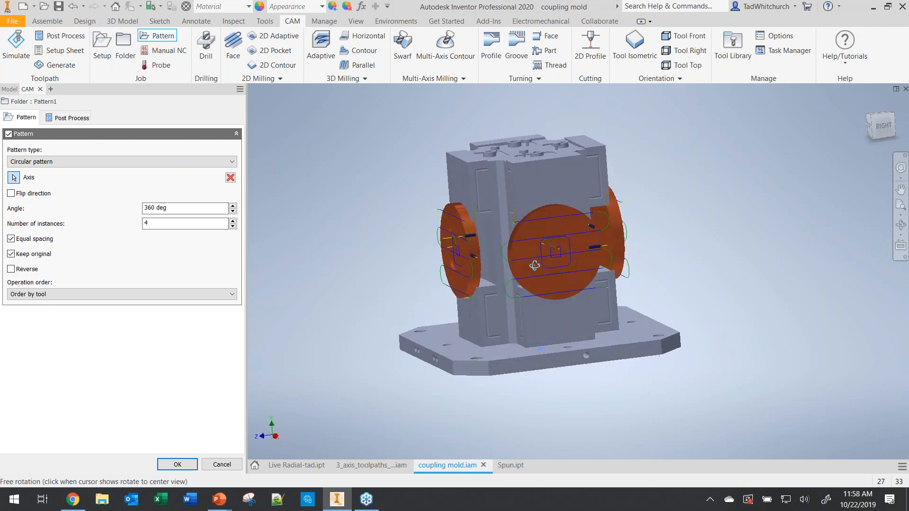
scroll(535, 265, "up", 3)
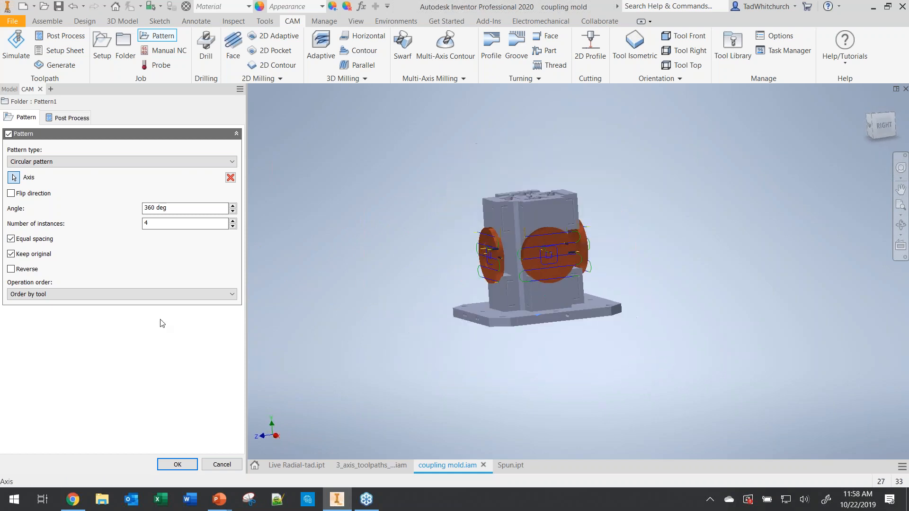
left_click(56, 295)
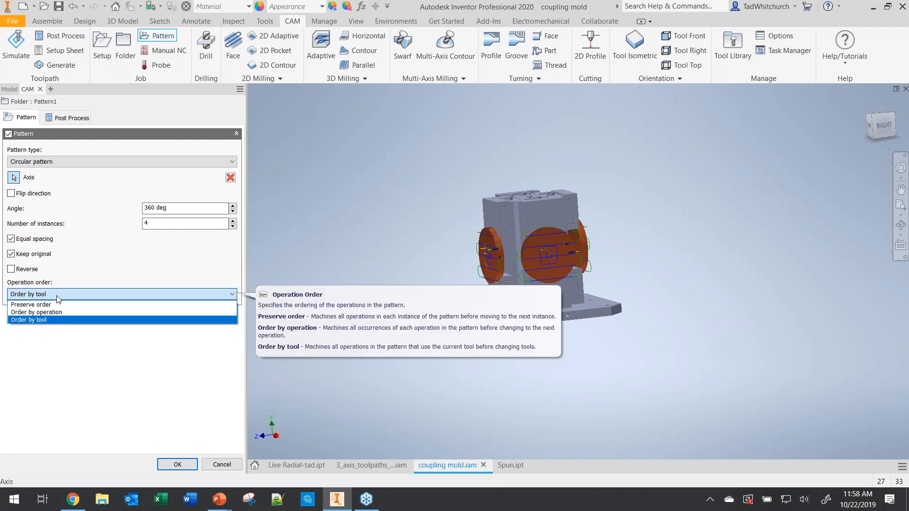
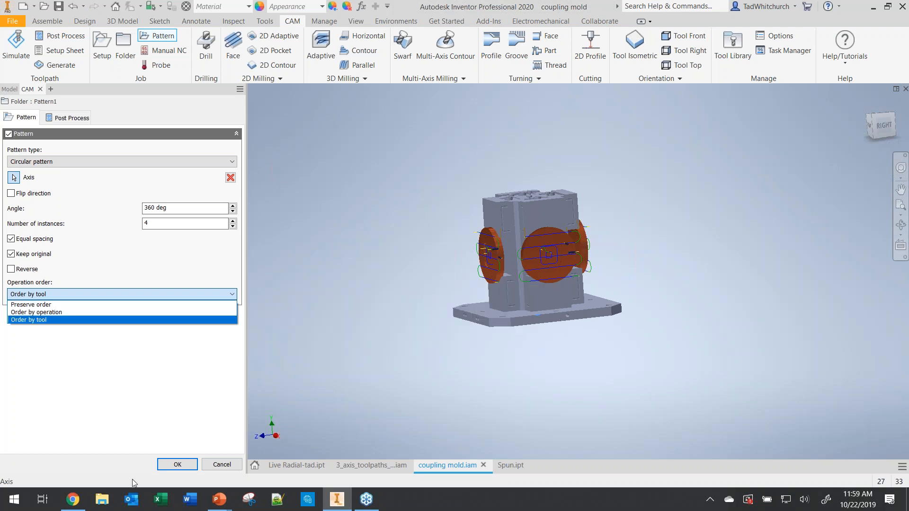
left_click(175, 474)
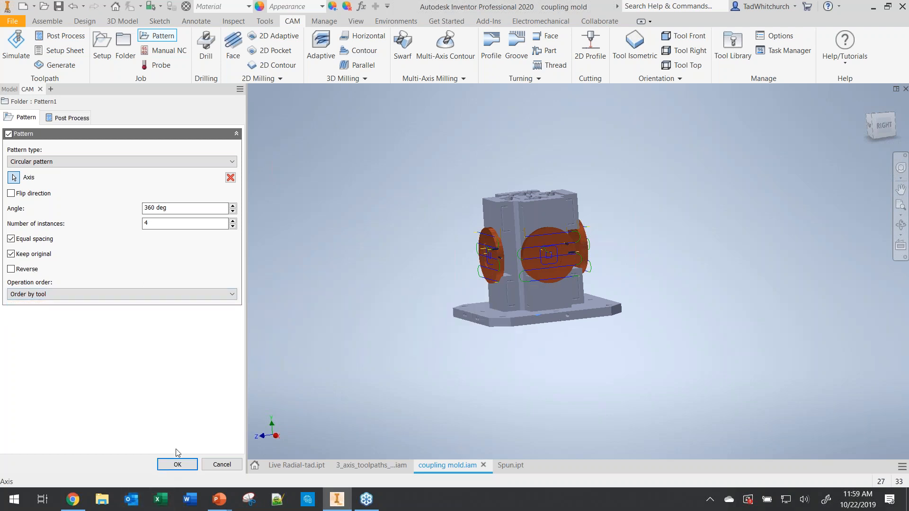
left_click(178, 464)
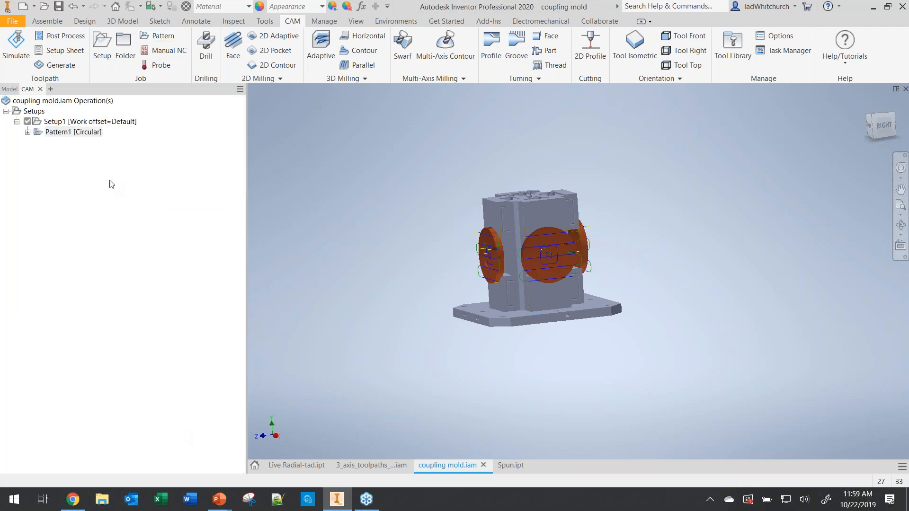
Step: Post process Setup1 with the OKUMA / okuma with b-axis post configuration and save the NC program
left_click(66, 122)
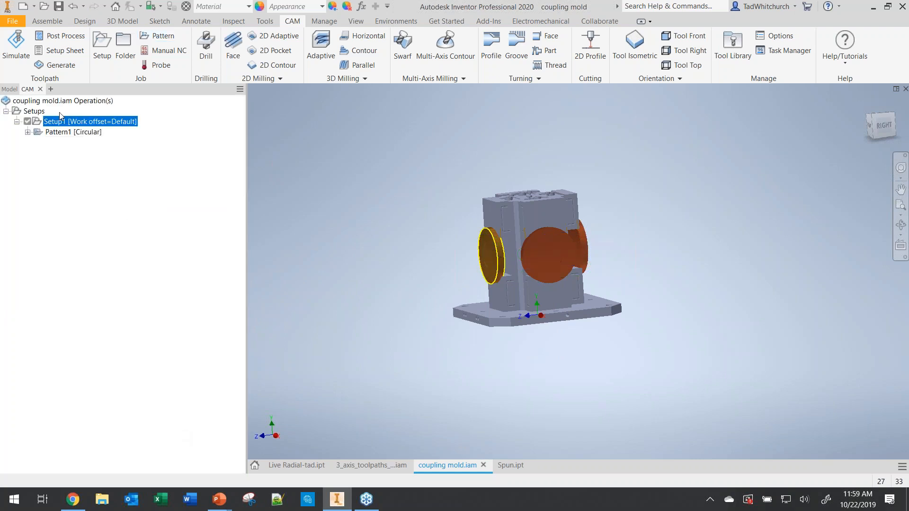
left_click(60, 37)
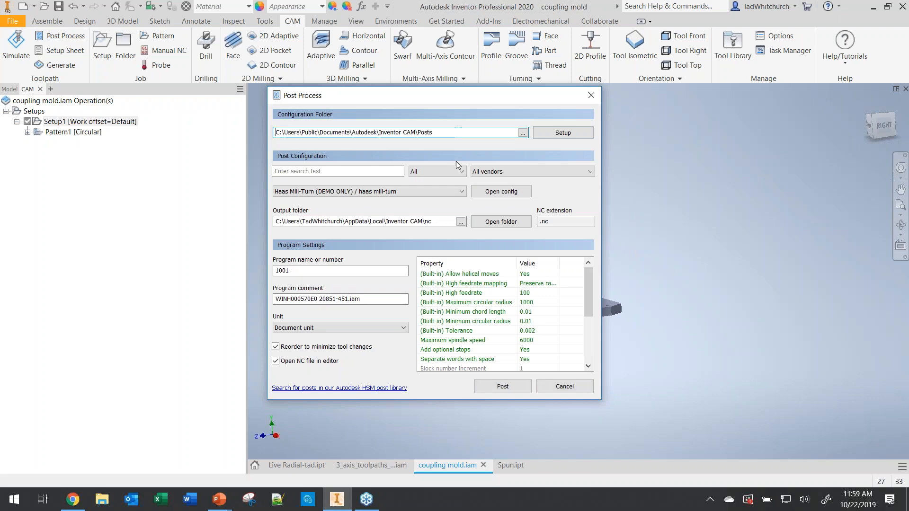
left_click(448, 191)
left_click_drag(504, 292, 502, 349)
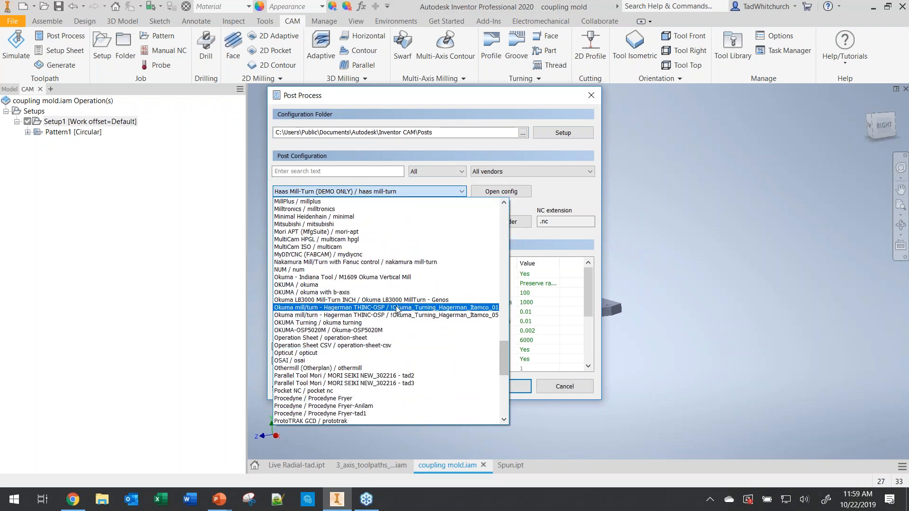
left_click(332, 293)
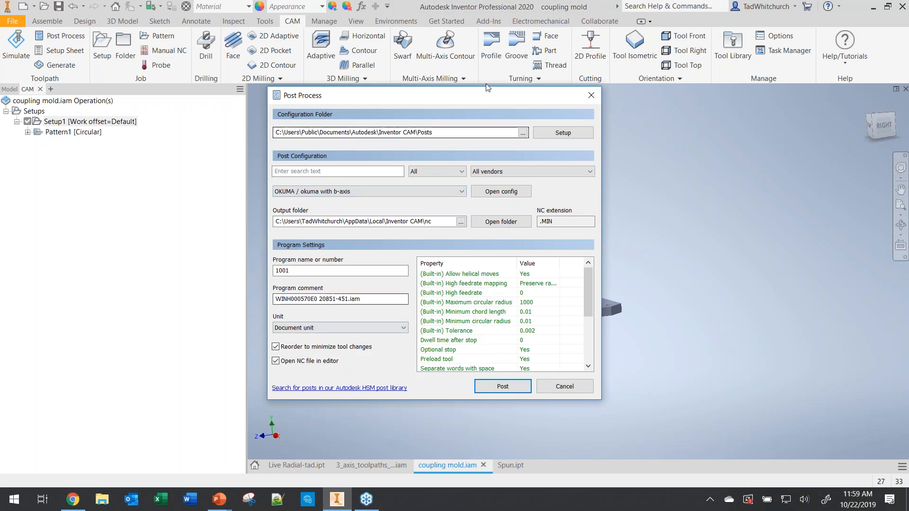
left_click_drag(483, 96, 333, 67)
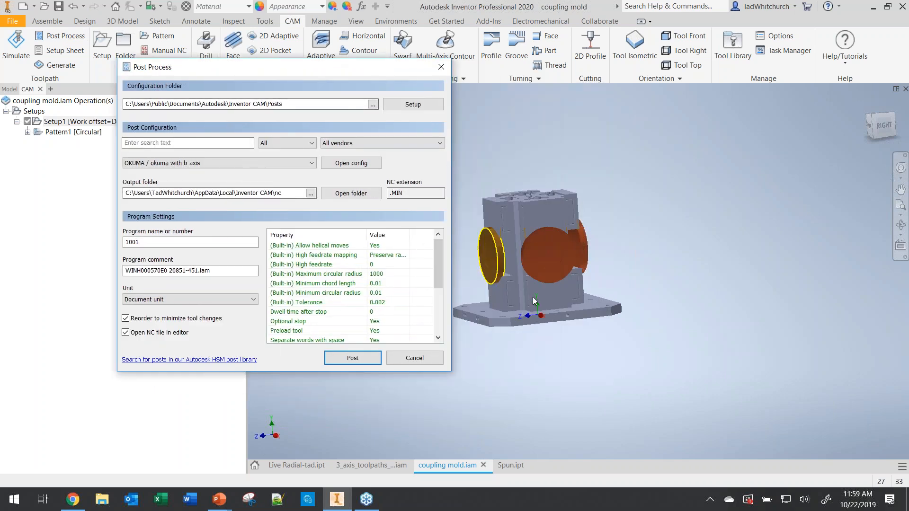
left_click(356, 359)
left_click(534, 349)
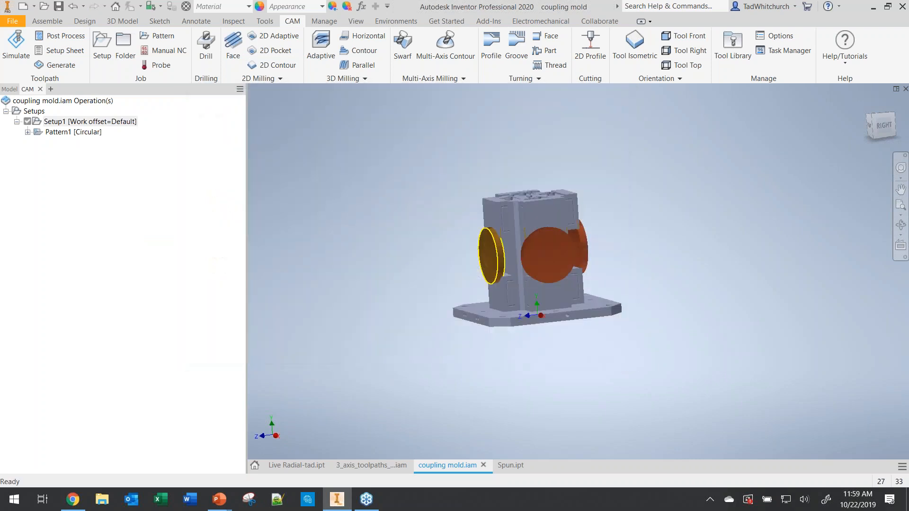
Step: Look over the posted 1001.MIN program and search it for "B"
scroll(510, 243, "down", 5)
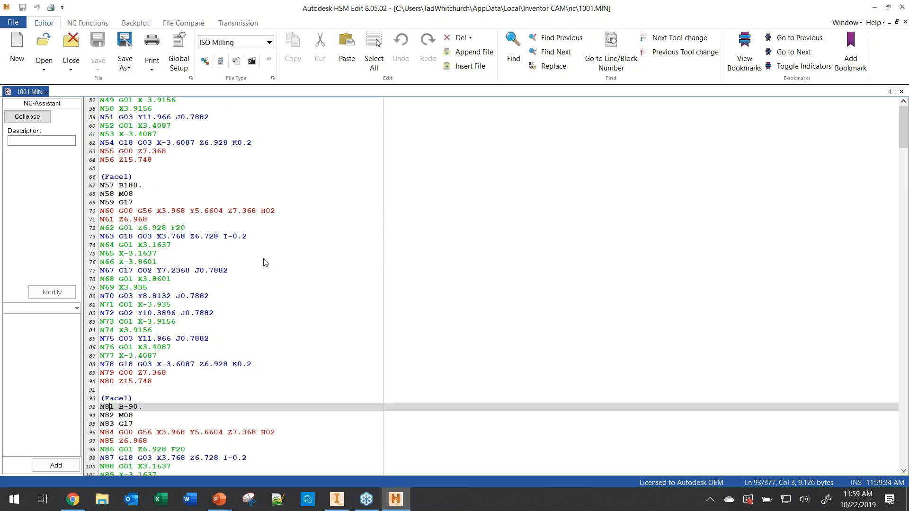
scroll(266, 262, "up", 8)
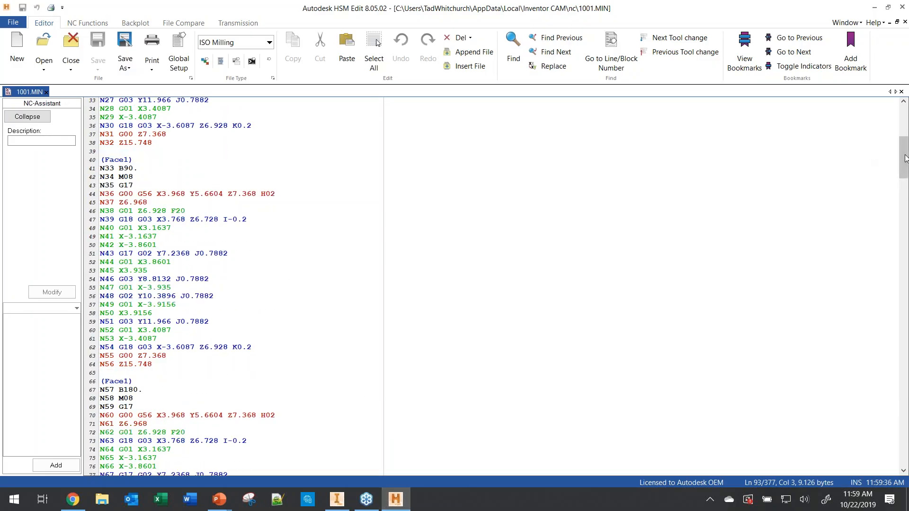
left_click_drag(905, 158, 905, 126)
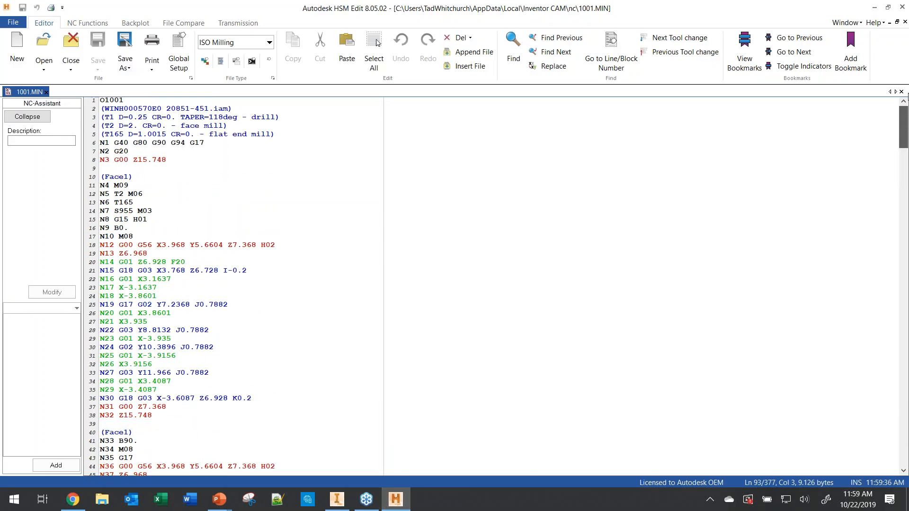
left_click(514, 47)
type("B")
left_click_drag(797, 120, 673, 106)
left_click(734, 136)
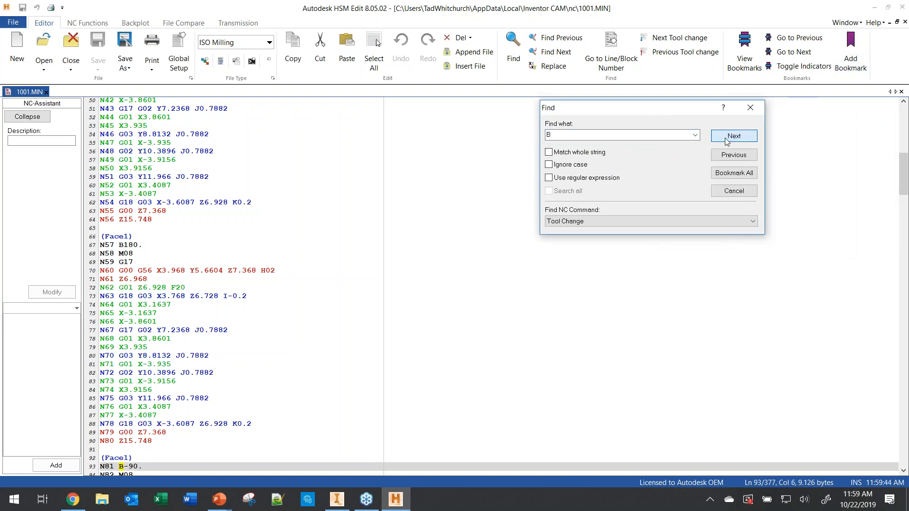
Step: Repeat the search for "B" from the program's start, highlight the B0. lines and go to the following match
left_click_drag(902, 156, 902, 108)
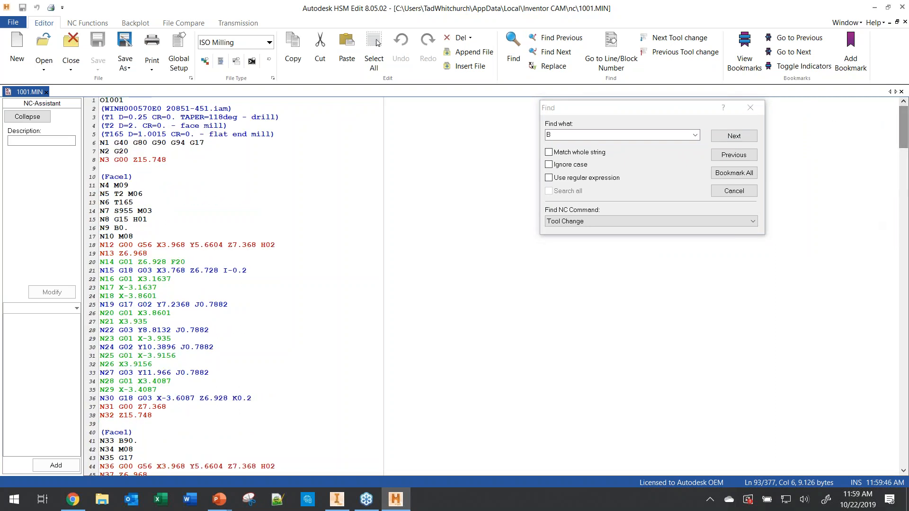
left_click(318, 117)
left_click(734, 136)
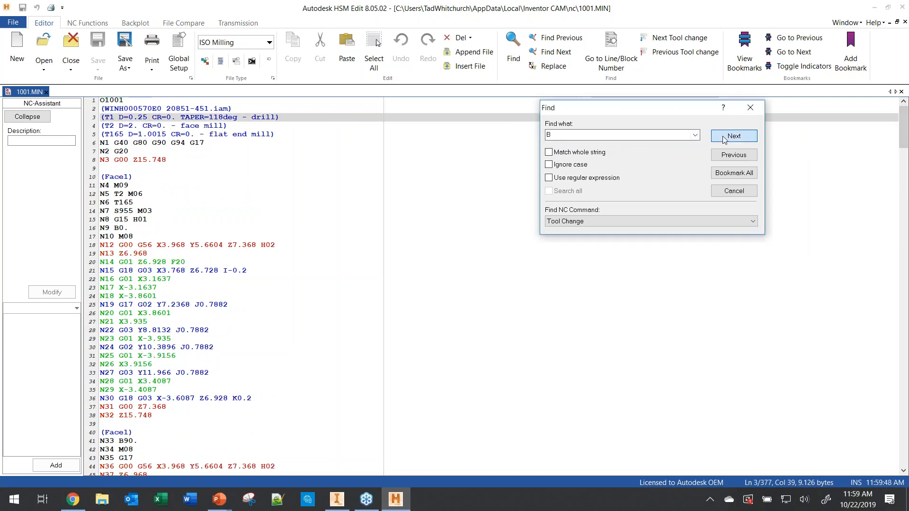
left_click_drag(155, 236, 101, 230)
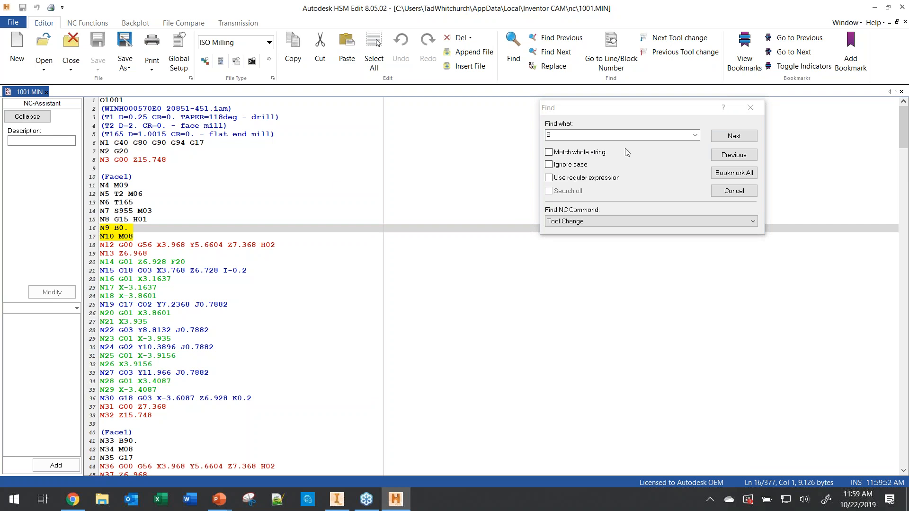
left_click(722, 139)
left_click(722, 138)
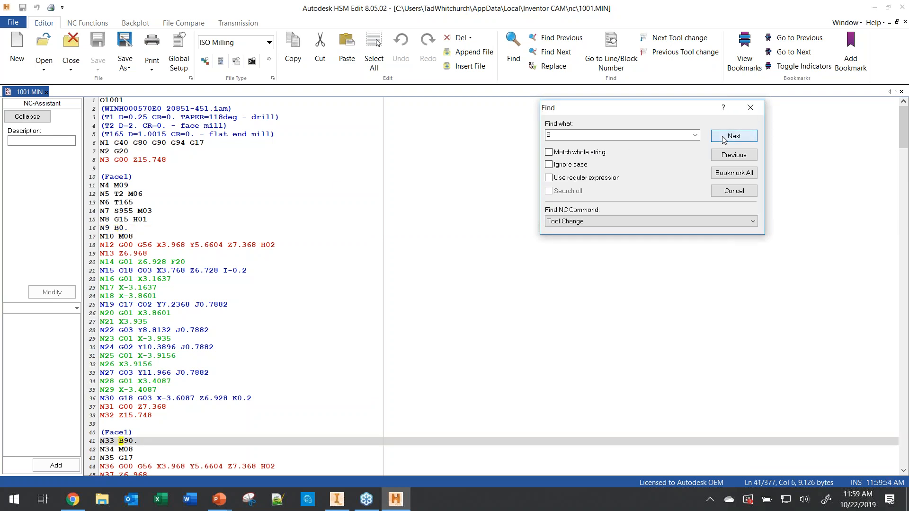
Step: Highlight the B90. and B180. rotation lines of the Face1 instances and close the NC editor
scroll(156, 416, "down", 3)
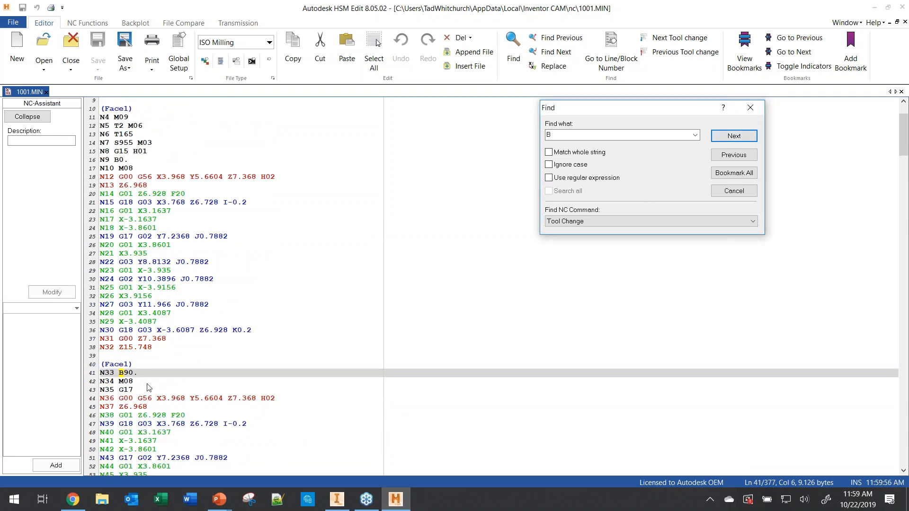
left_click_drag(157, 373, 100, 373)
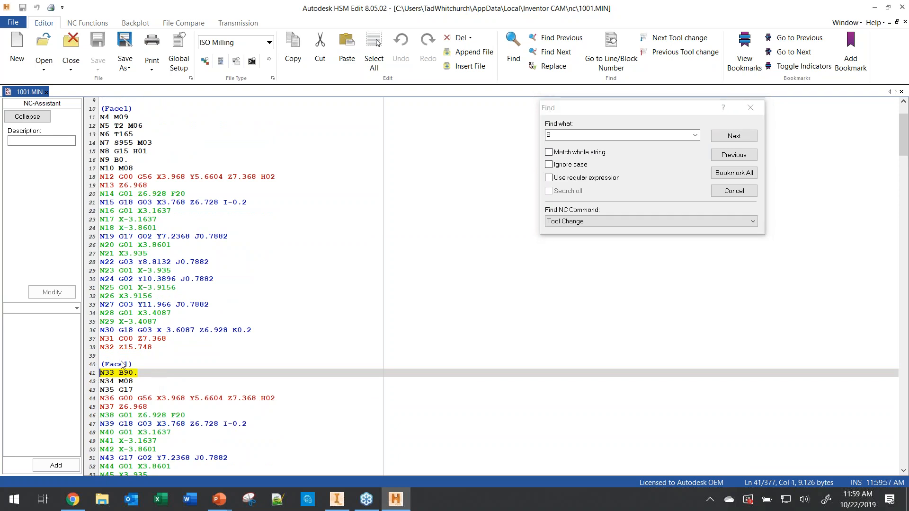
left_click(731, 137)
scroll(399, 324, "down", 3)
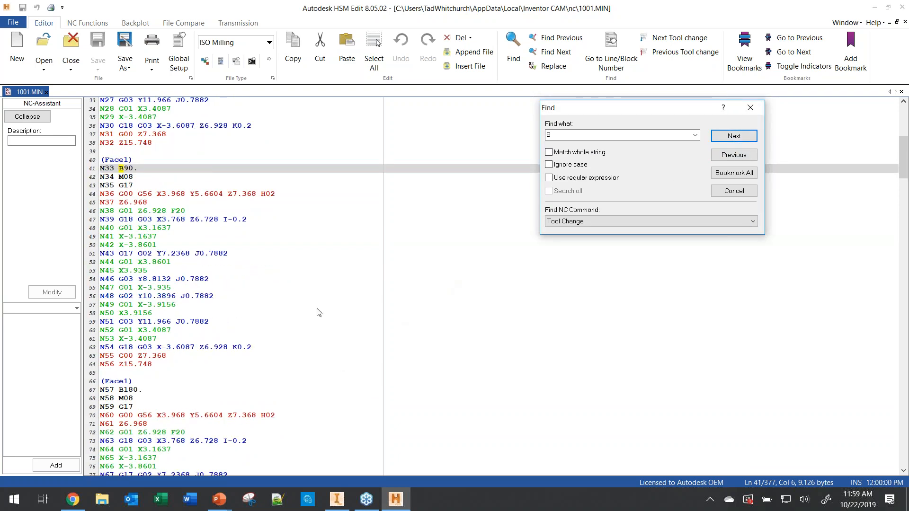
left_click_drag(141, 390, 98, 396)
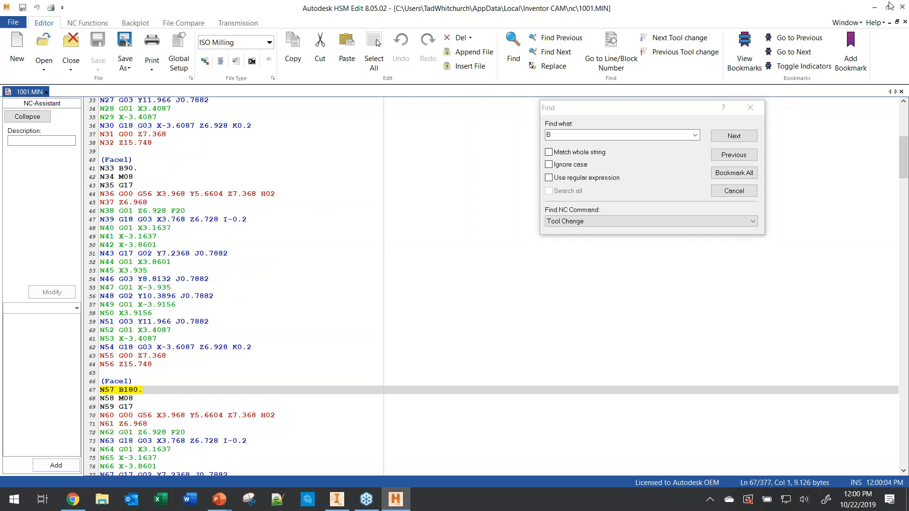
left_click(902, 8)
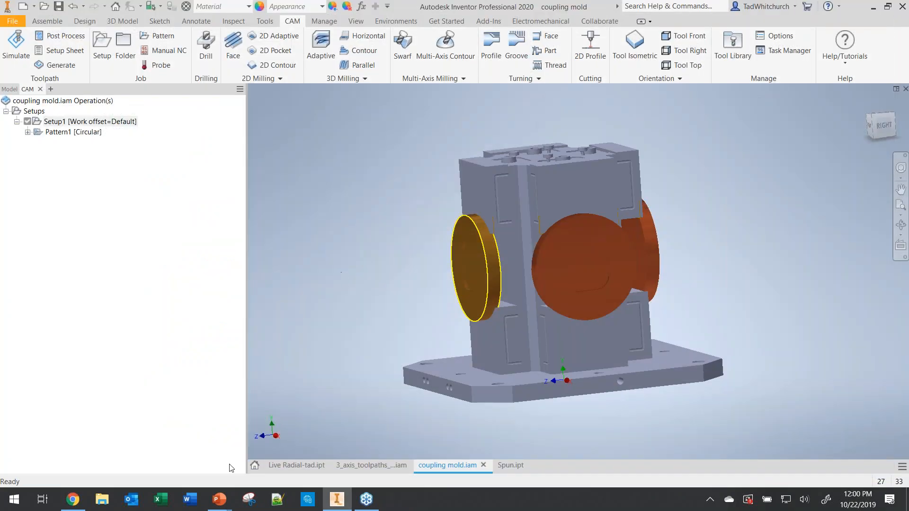
Step: Switch to the PowerPoint slide show to view the topic slide and return to Inventor
mouse_move(219, 499)
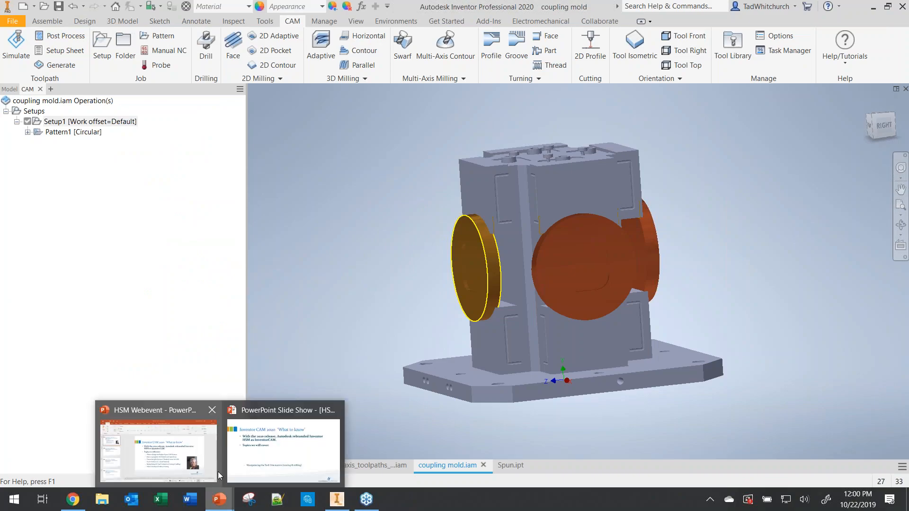
left_click(270, 460)
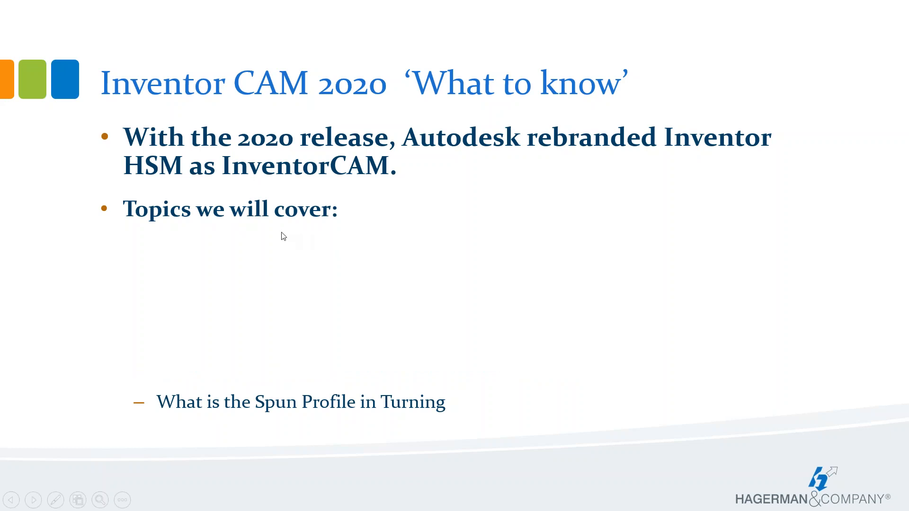
key("alt+Tab")
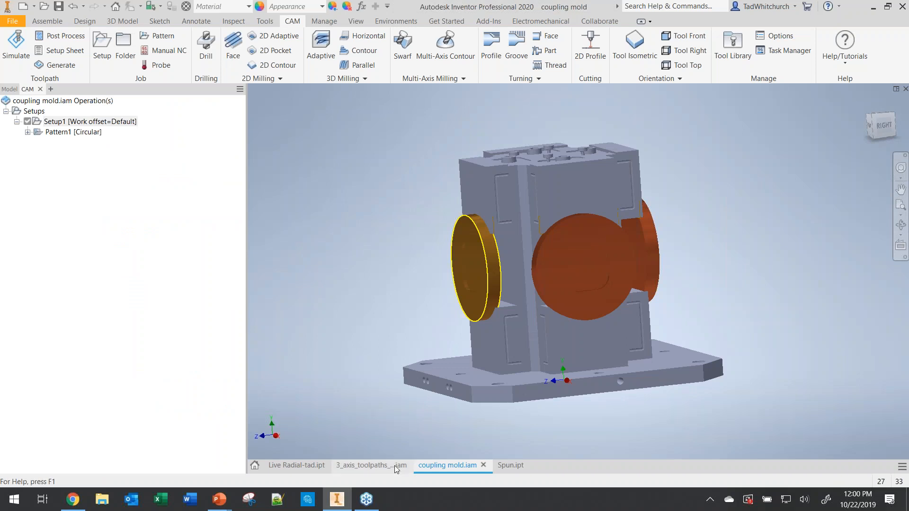
Step: Switch to the Spun.ipt document and examine Setup1's cylindrical stock around the part
left_click(510, 466)
middle_click_drag(424, 286, 440, 289)
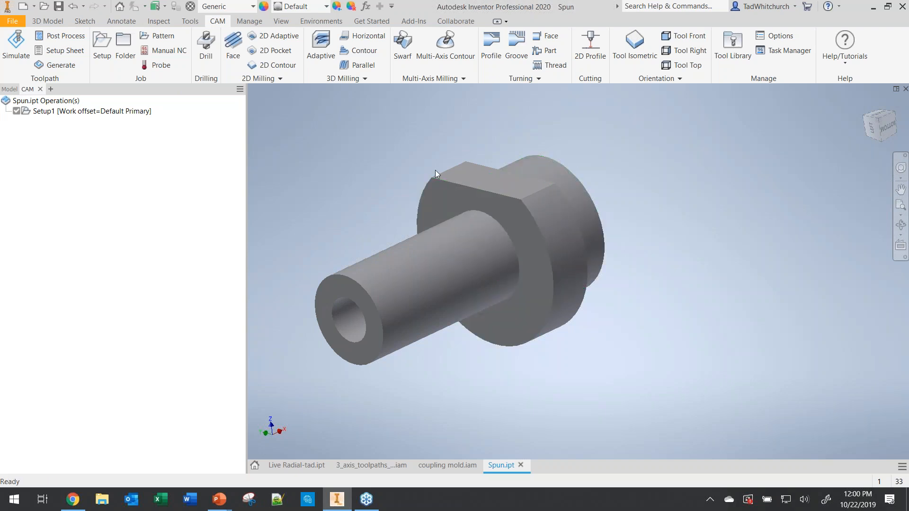
left_click(57, 114)
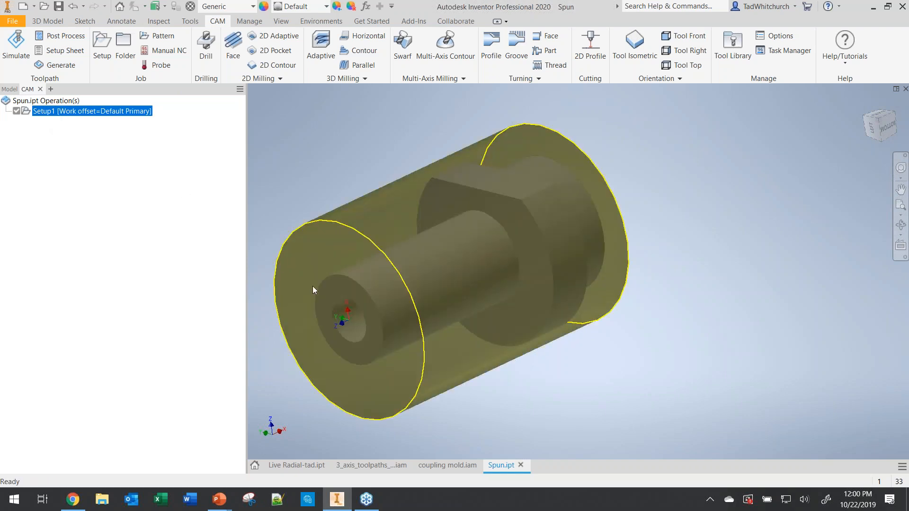
left_click_drag(372, 323, 409, 311)
middle_click_drag(409, 311, 373, 317, "shift")
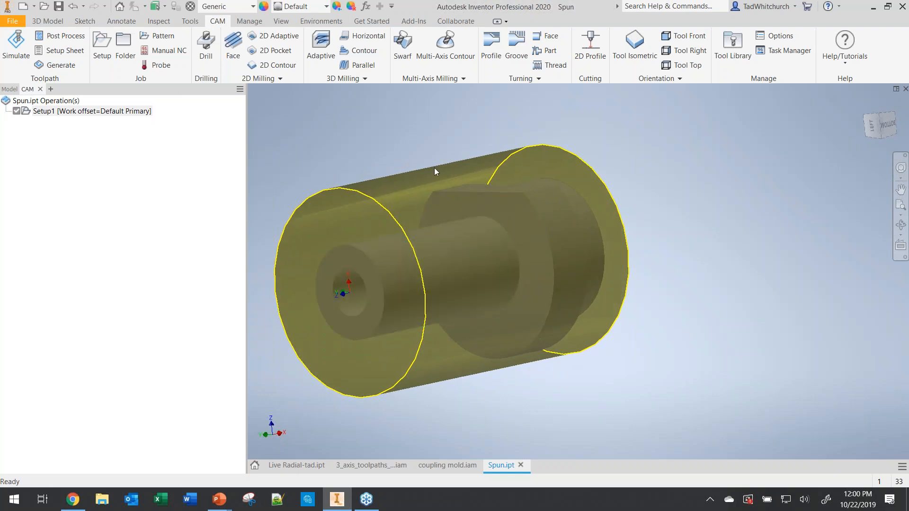
Step: Start a turning Profile operation and assign tool #2, the CNMT Right Hand general turning tool
left_click(486, 62)
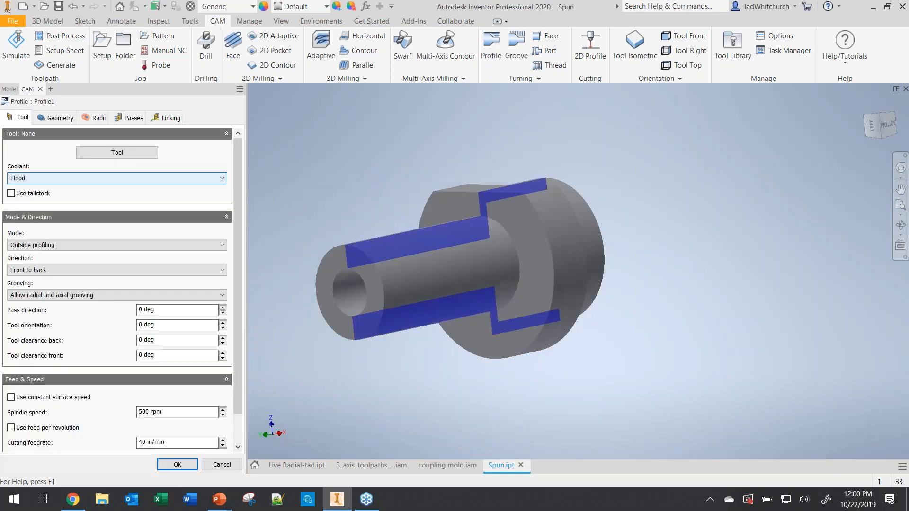
left_click(124, 153)
left_click(284, 104)
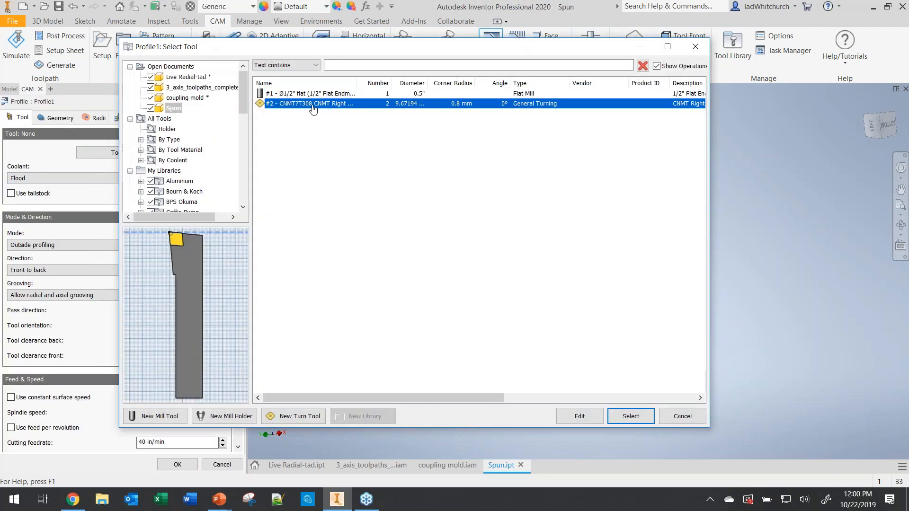
left_click(629, 419)
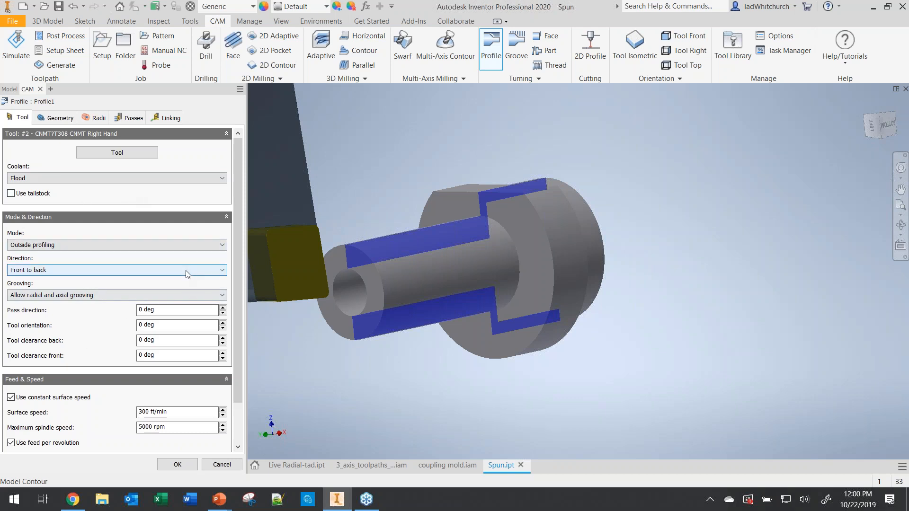
middle_click_drag(450, 265, 401, 345, "shift")
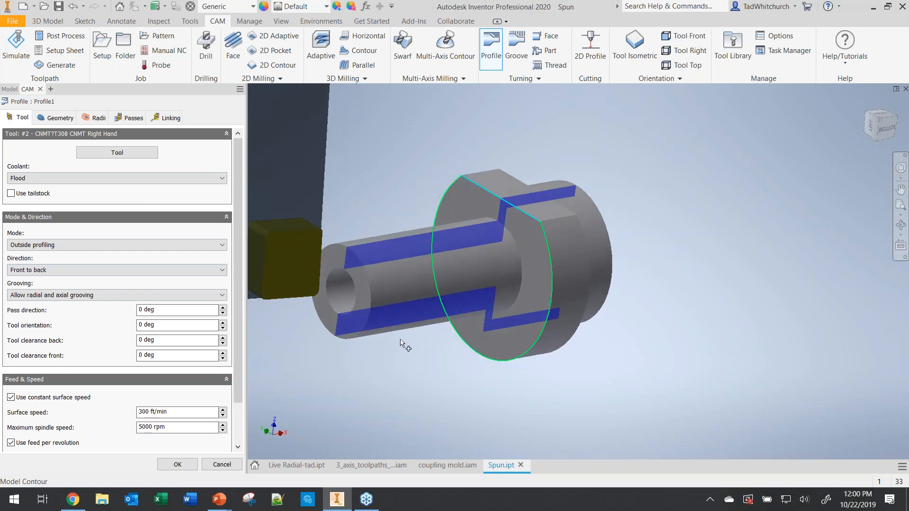
Step: Generate the turning Profile operation with tool #2 and inspect its toolpath from the front and at an angle
left_click(178, 464)
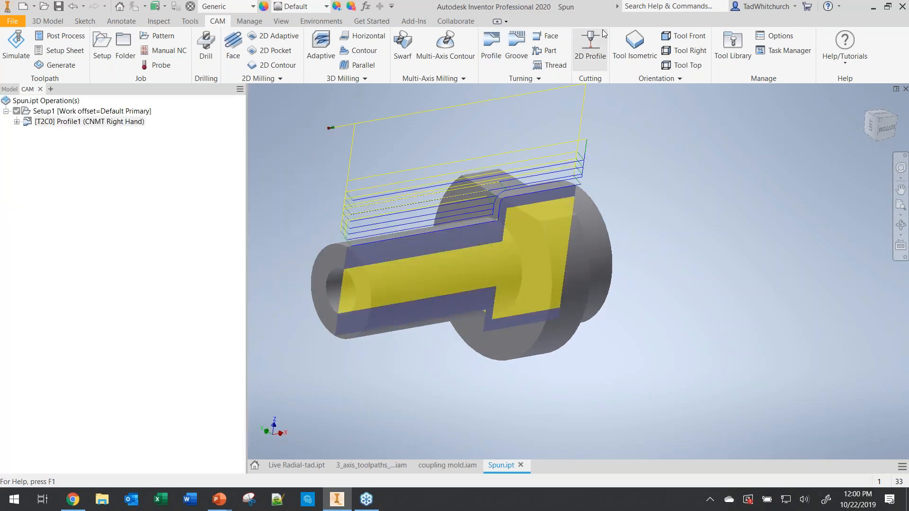
left_click(679, 44)
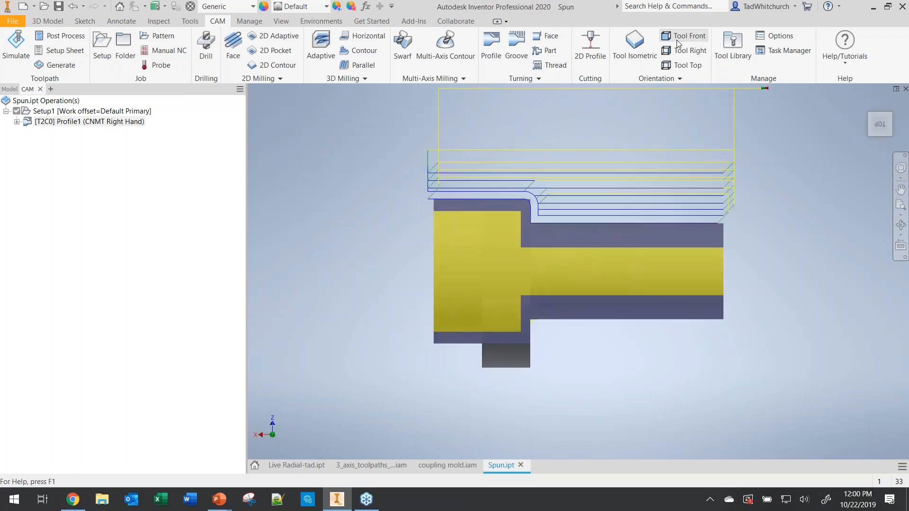
middle_click_drag(546, 240, 394, 244, "shift")
left_click(110, 234)
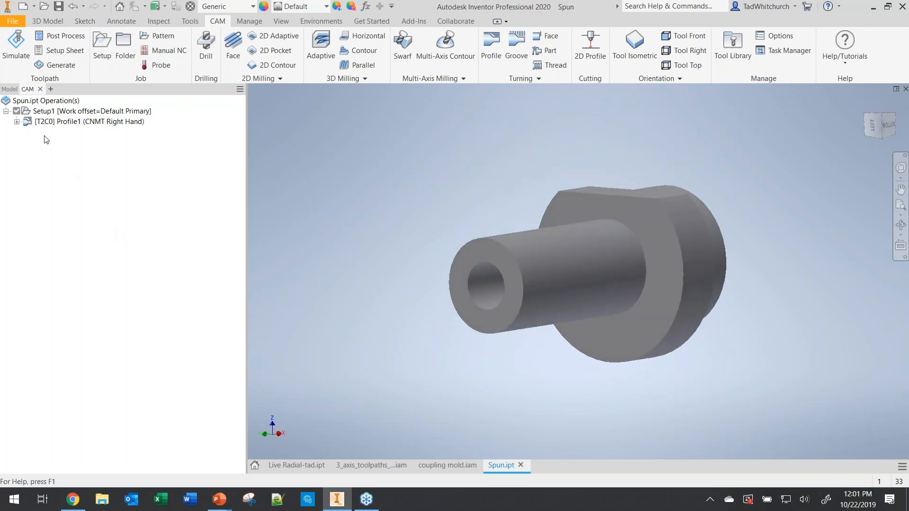
Step: Compare Setup1's cylindrical stock and origin on the part with the Profile1 toolpath
left_click(42, 114)
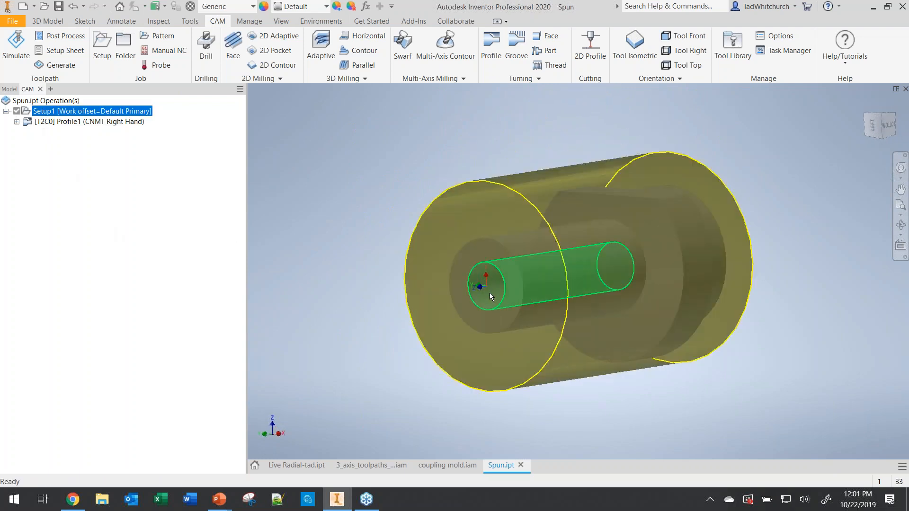
scroll(476, 282, "up", 5)
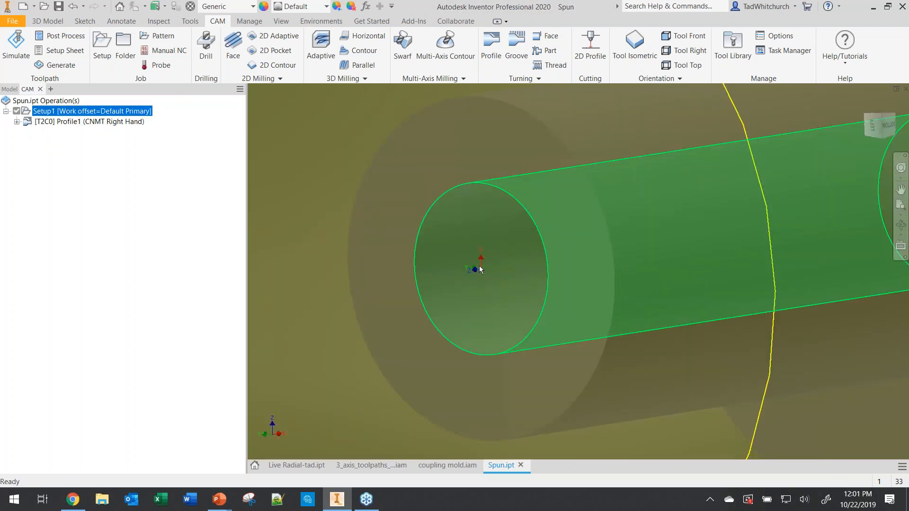
scroll(476, 271, "down", 5)
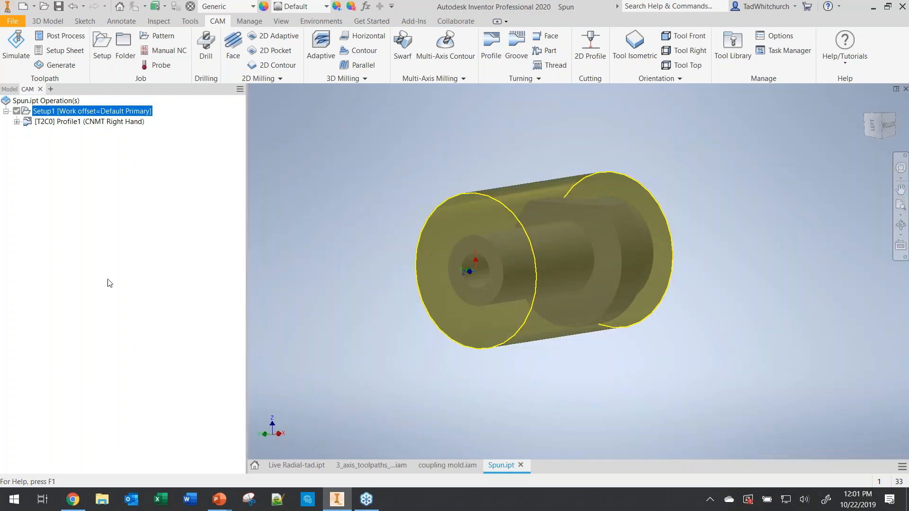
left_click(64, 270)
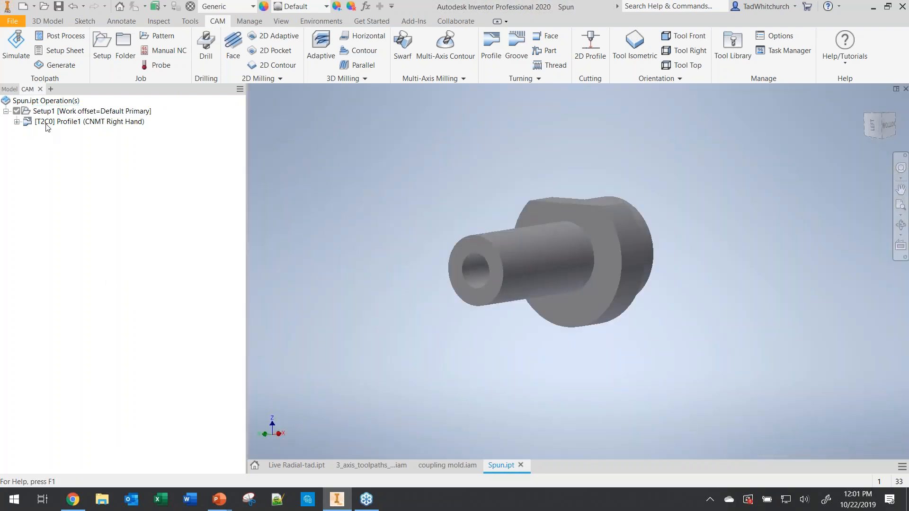
left_click(46, 123)
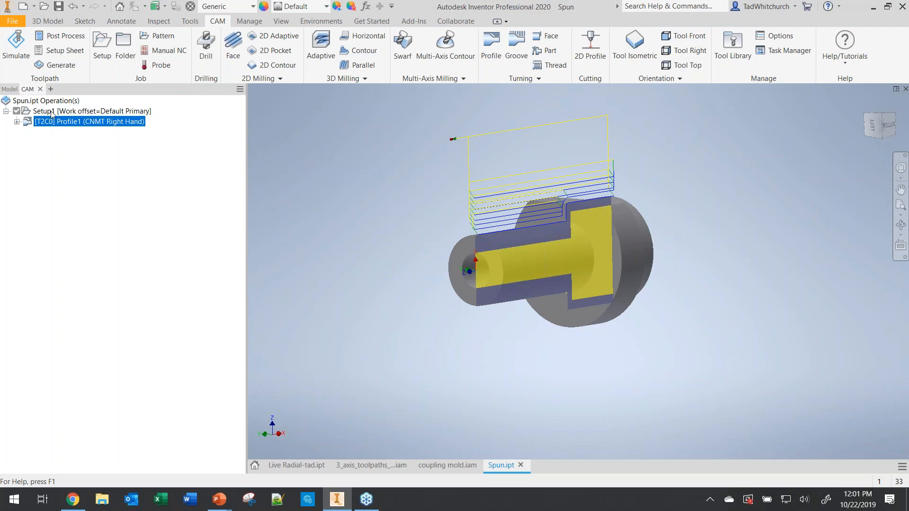
Step: Edit Setup1 to enable the Spun profile option for the model, keeping the 0.0004 in tolerance and smoothing
double_click(52, 113)
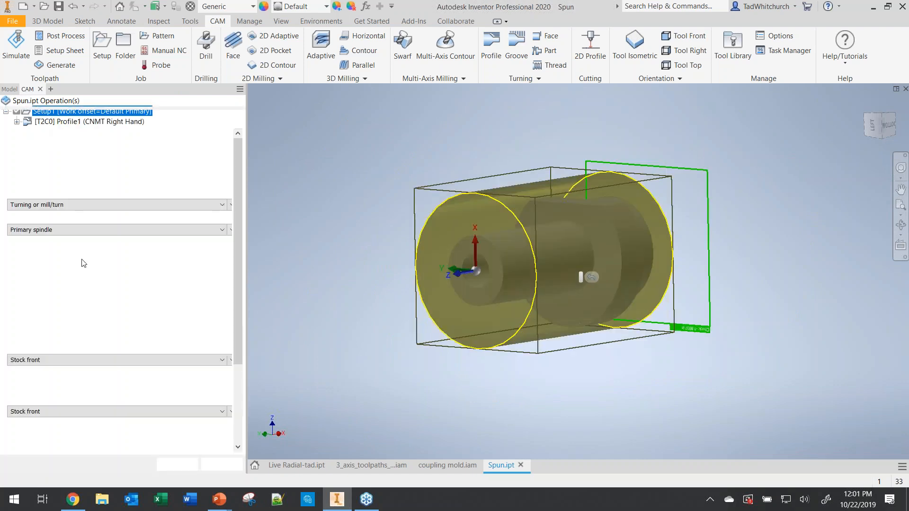
left_click_drag(237, 277, 238, 391)
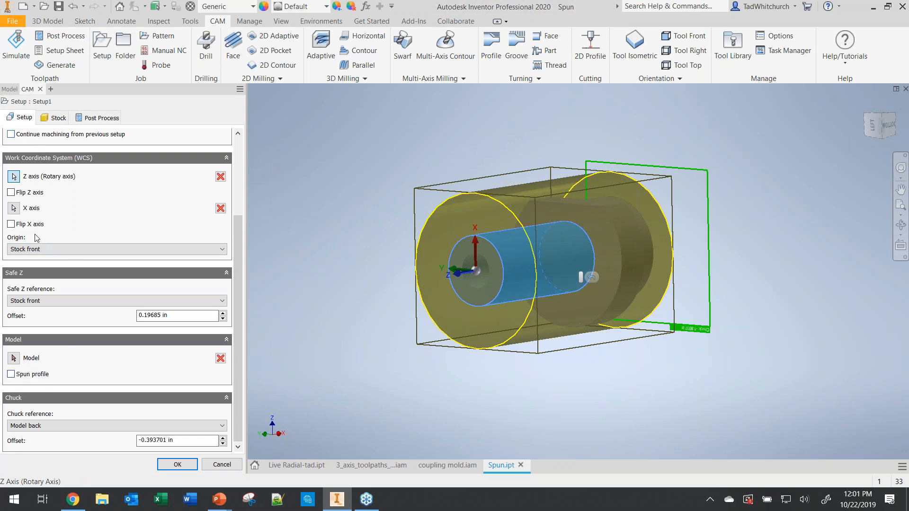
left_click(11, 375)
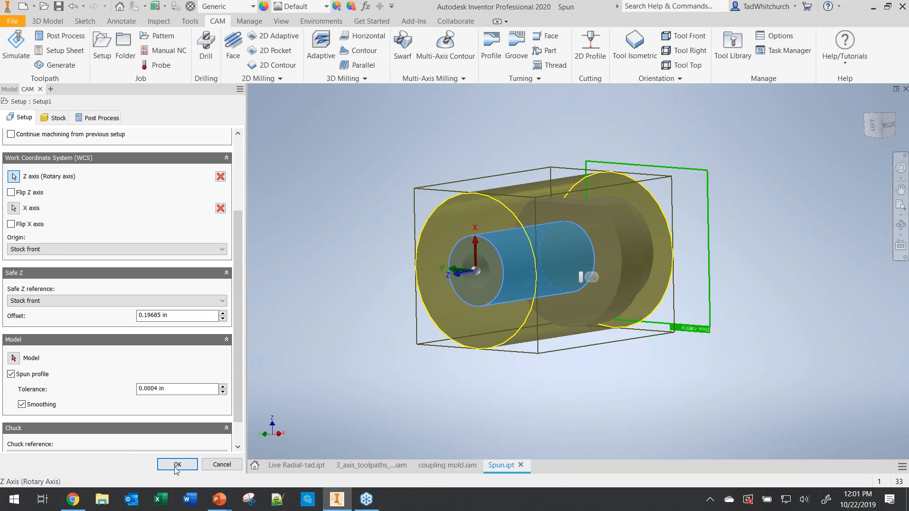
left_click(177, 465)
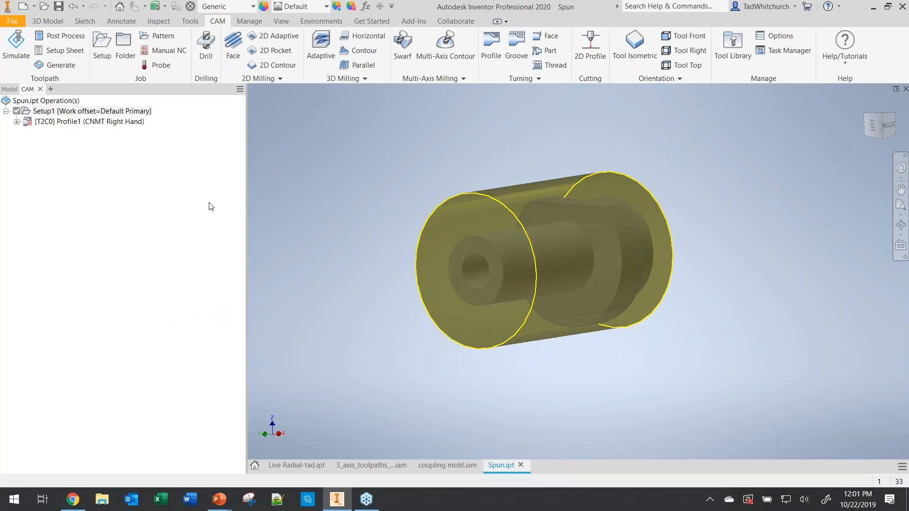
Step: Regenerate the Profile1 toolpath against the spun profile and inspect it from the front
left_click(75, 122)
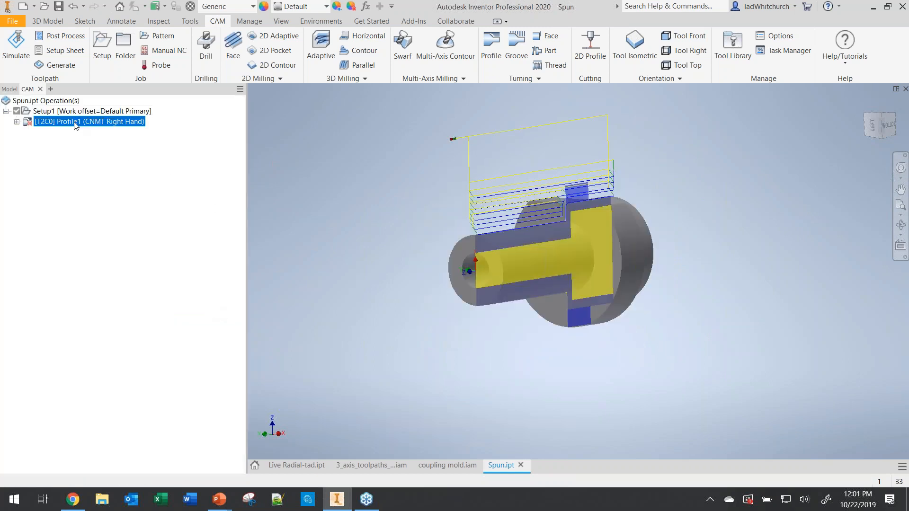
left_click(55, 66)
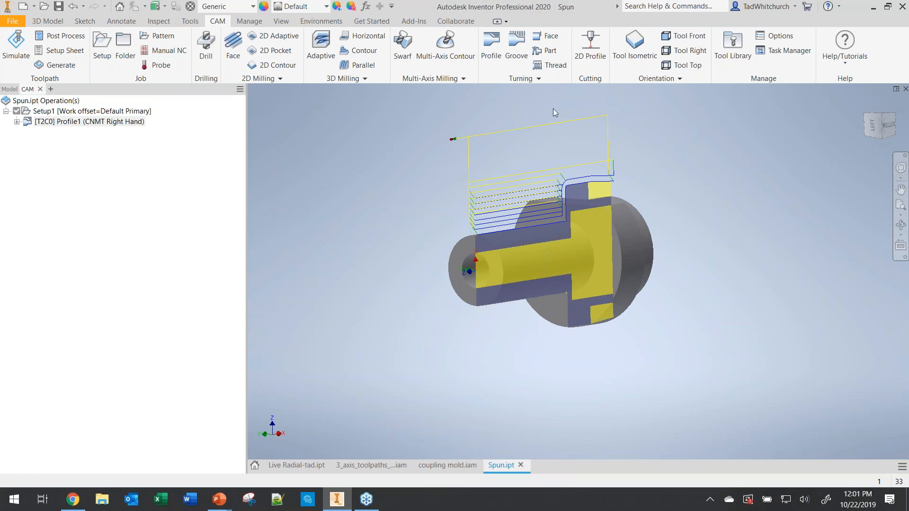
left_click(684, 38)
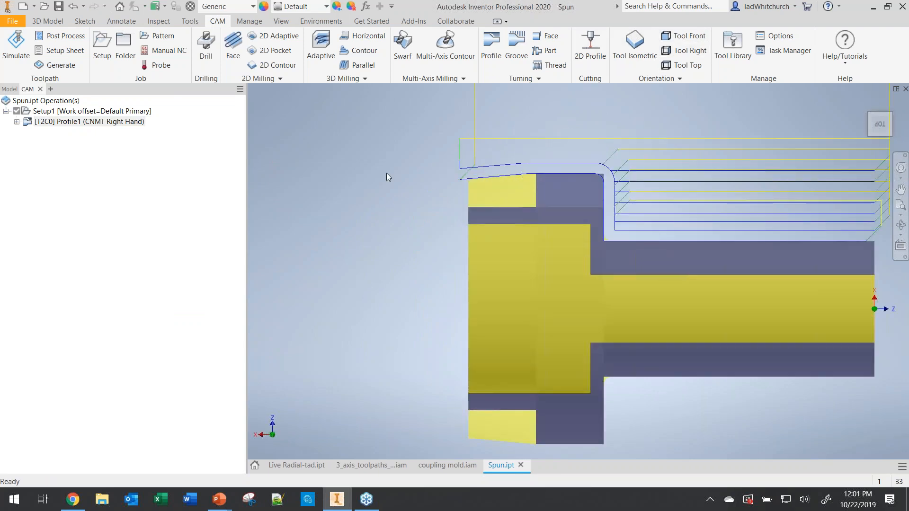
Step: Edit Profile1 to set Grooving to Don't allow grooving, regenerate it and inspect the toolpath over the flange
double_click(64, 122)
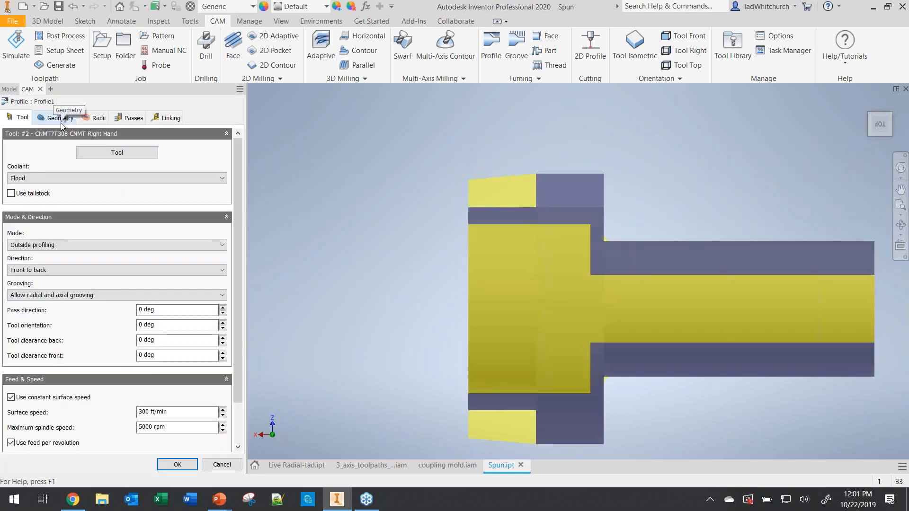
left_click(28, 297)
left_click(43, 305)
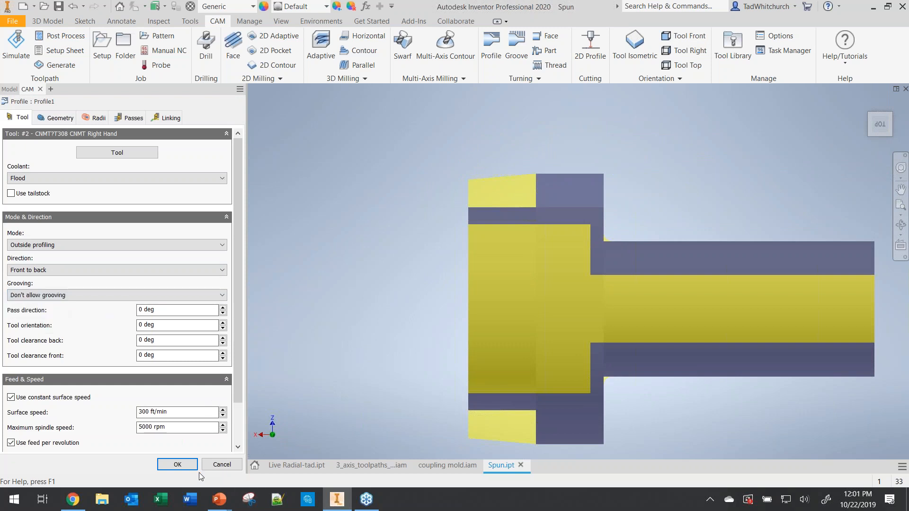
left_click(187, 466)
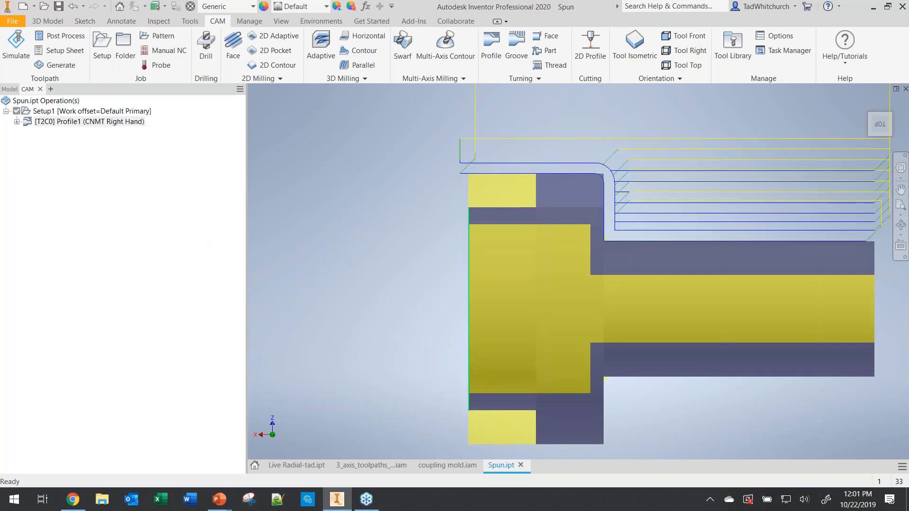
middle_click_drag(589, 287, 428, 290, "shift")
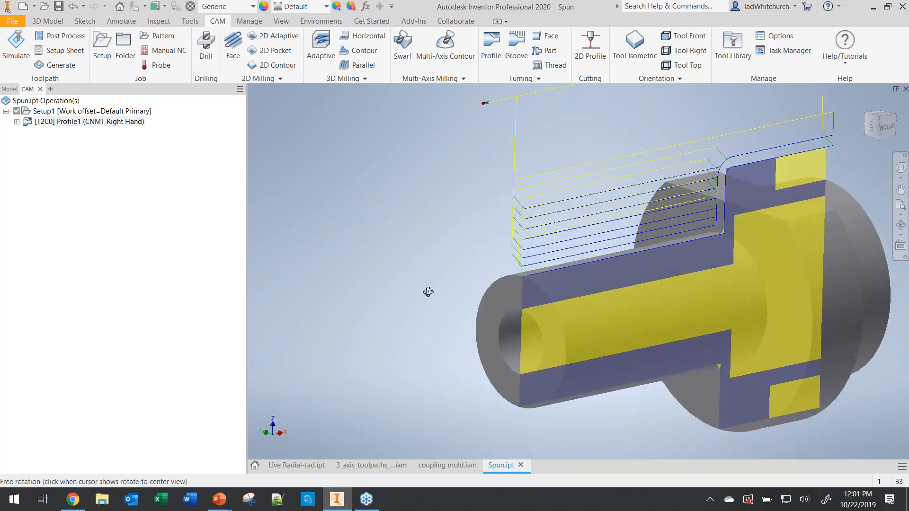
Step: Delete the Profile1 operation from Setup1 and return to the part's model feature tree
left_click(68, 144)
right_click(60, 121)
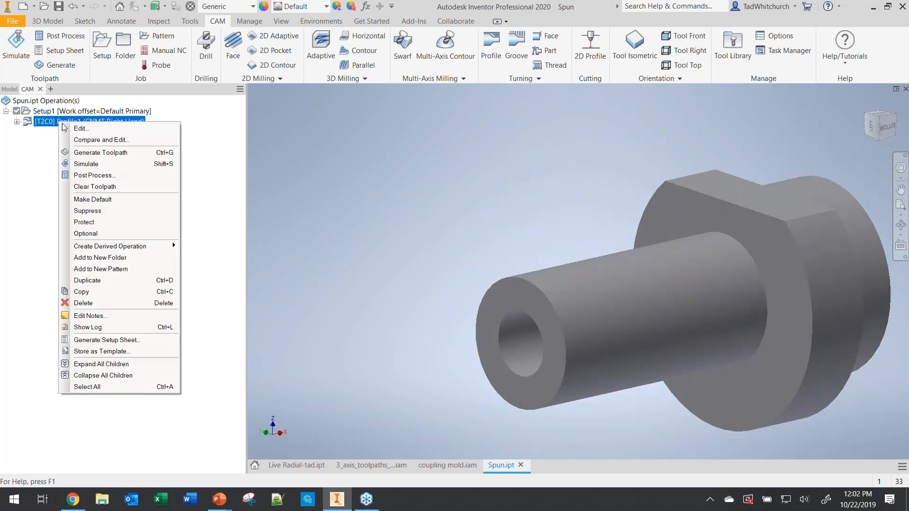
left_click(92, 304)
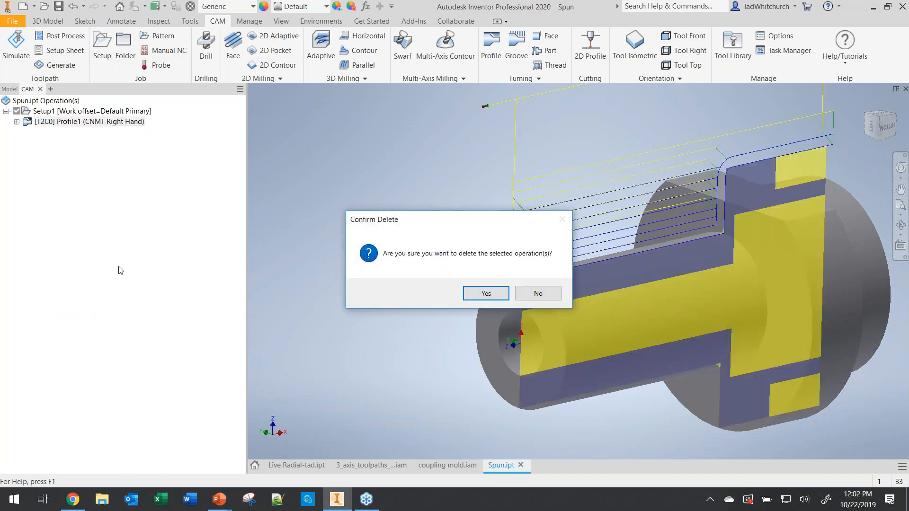
left_click(486, 293)
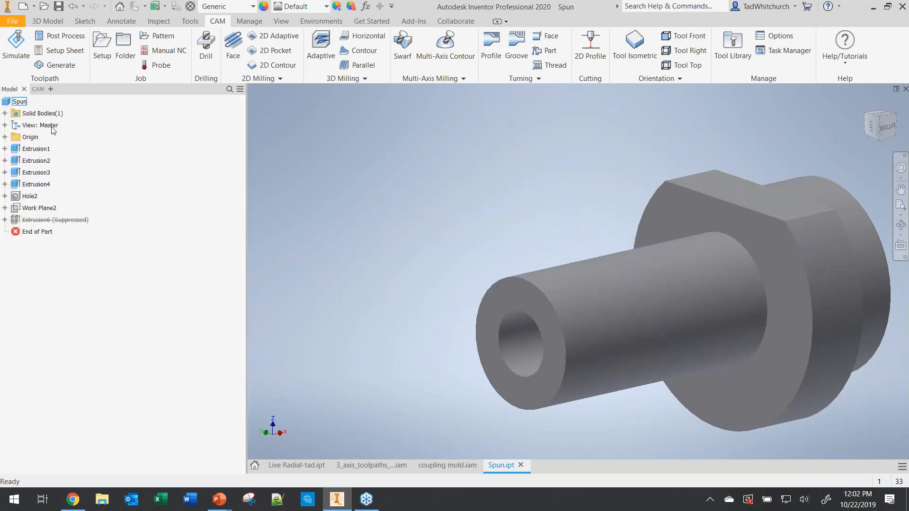
Step: Unsuppress the Extrusion6 feature to restore the cross hole through the part's shaft
right_click(57, 220)
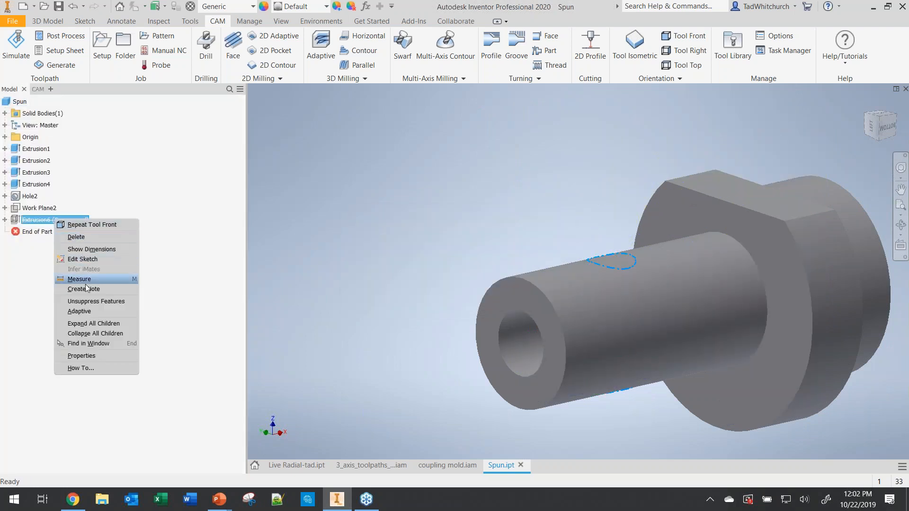
left_click(87, 301)
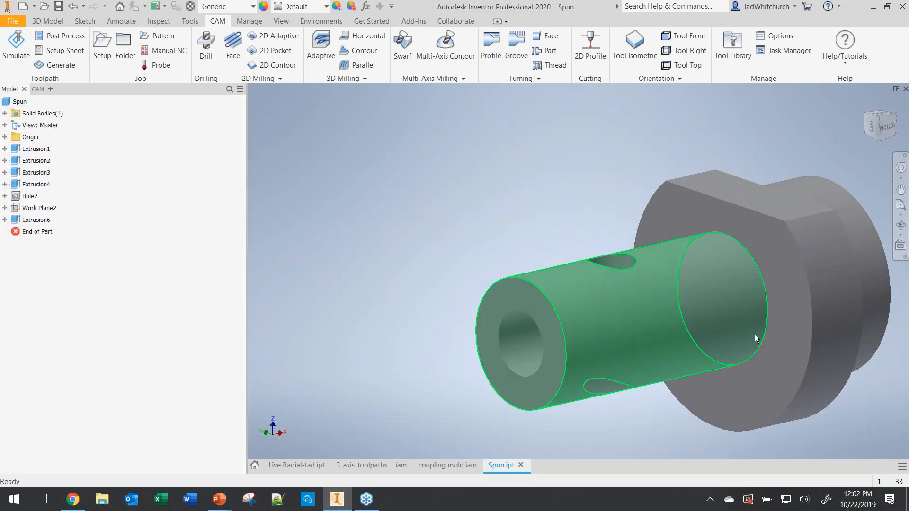
mouse_move(687, 337)
middle_mouse_down("shift")
mouse_move(684, 305)
mouse_move(676, 333)
mouse_move(690, 339)
middle_mouse_up("shift")
middle_click_drag(742, 314, 585, 290)
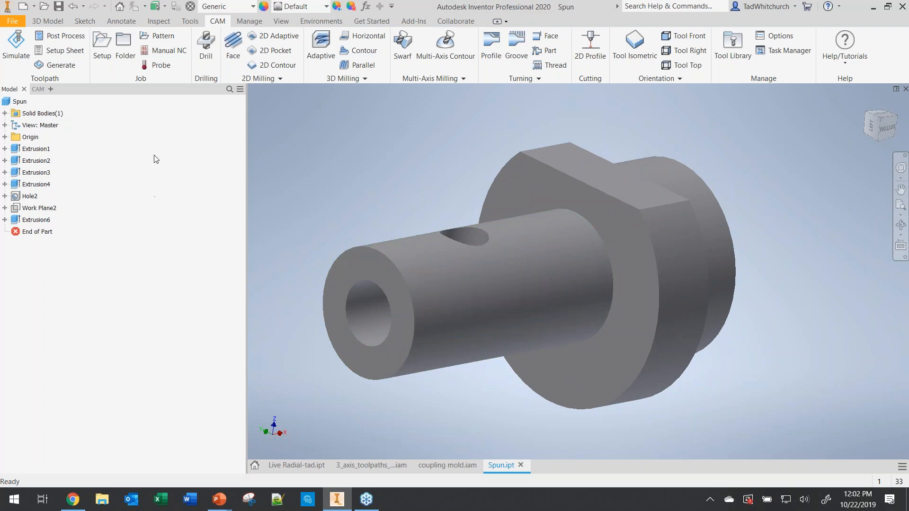
left_click(491, 47)
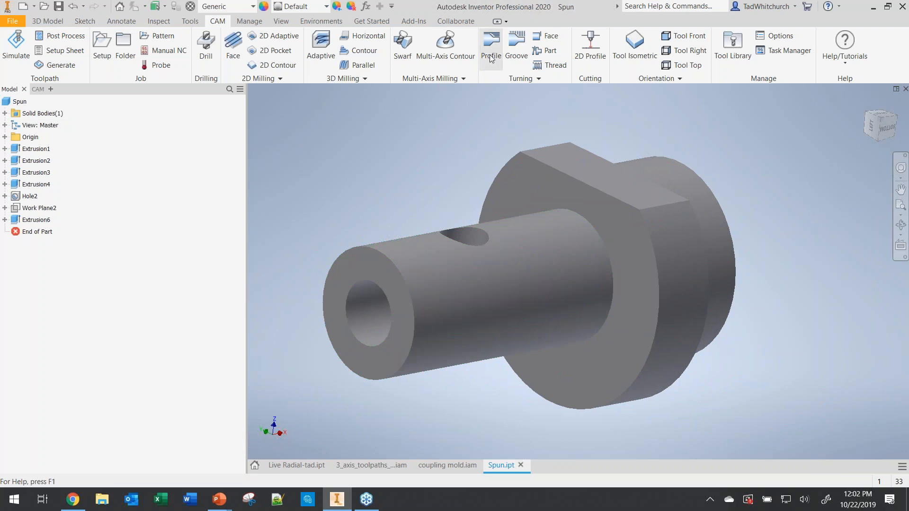
left_click(117, 153)
left_click(331, 106)
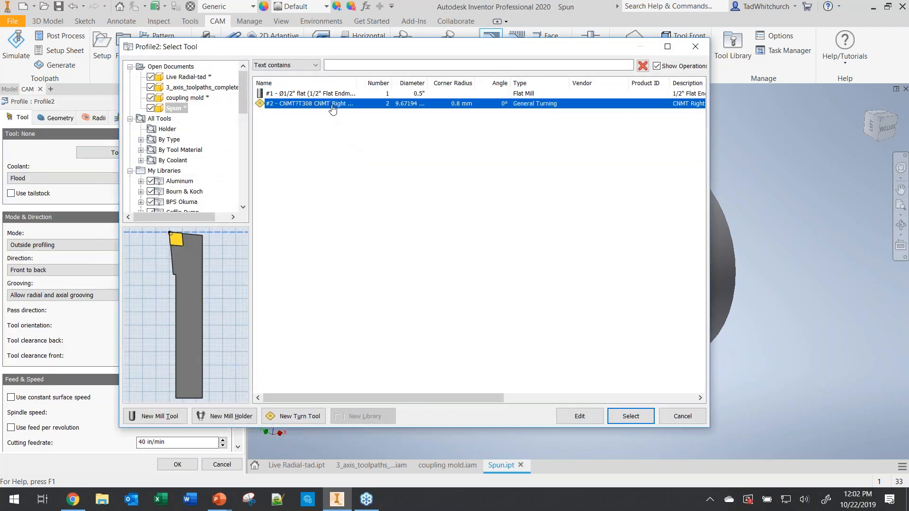
left_click(635, 419)
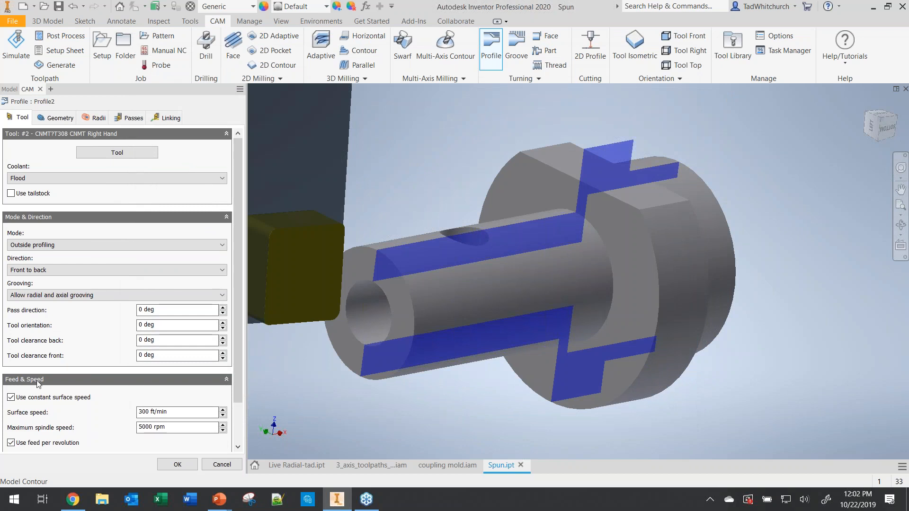
scroll(189, 331, "down", 2)
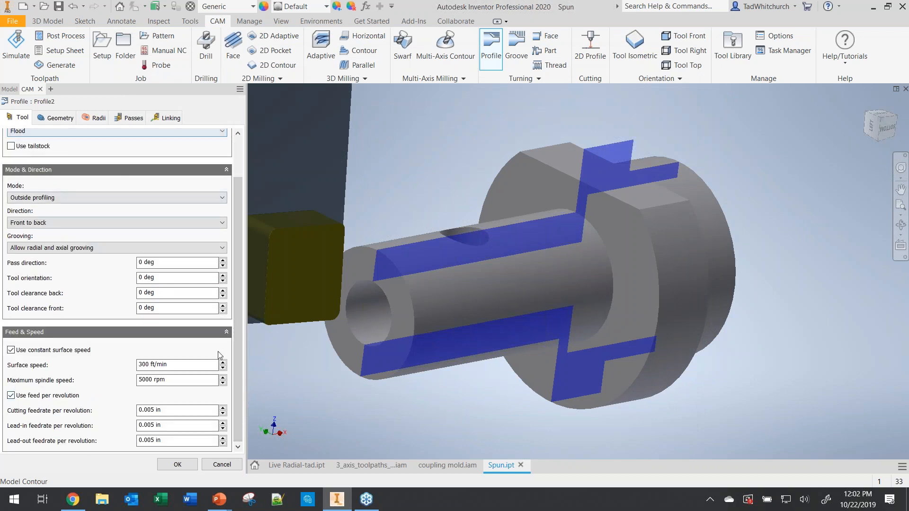
left_click(221, 464)
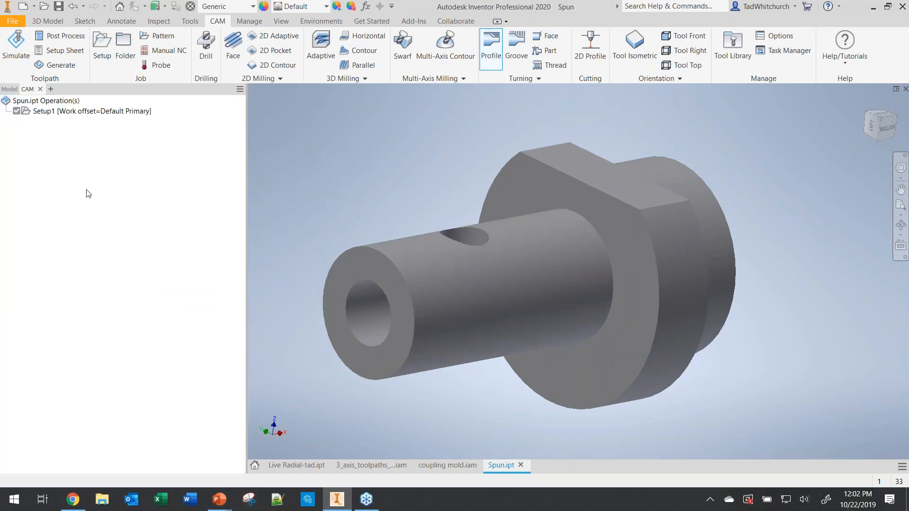
Step: Edit Setup1 to disable the Spun profile option for the model
left_click(61, 114)
double_click(61, 113)
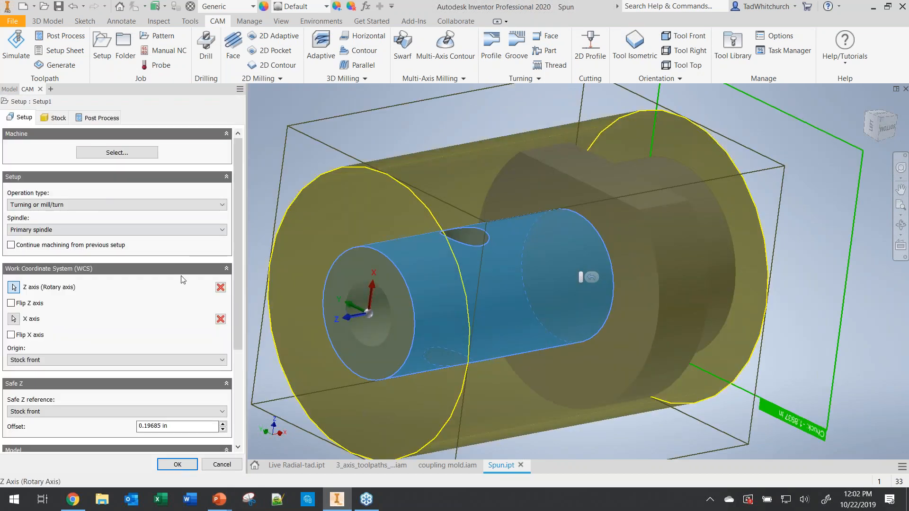
left_click_drag(240, 300, 240, 376)
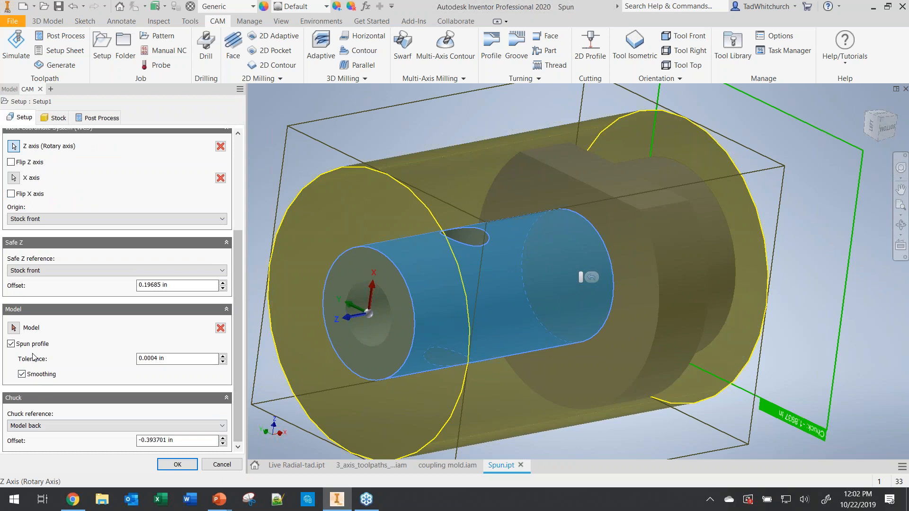
left_click(11, 344)
left_click(166, 465)
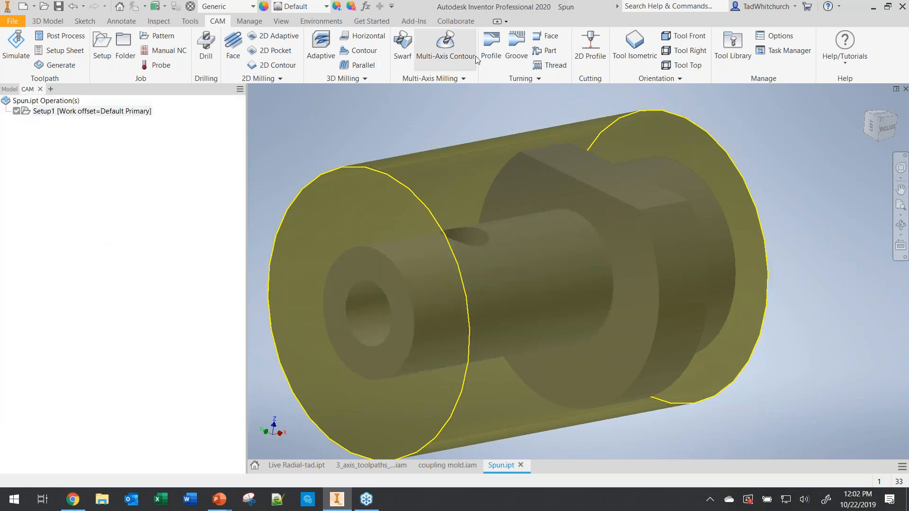
Step: Create an outside turning Profile operation in Setup1 using tool #2, the CNMT right-hand general turning tool
left_click(497, 57)
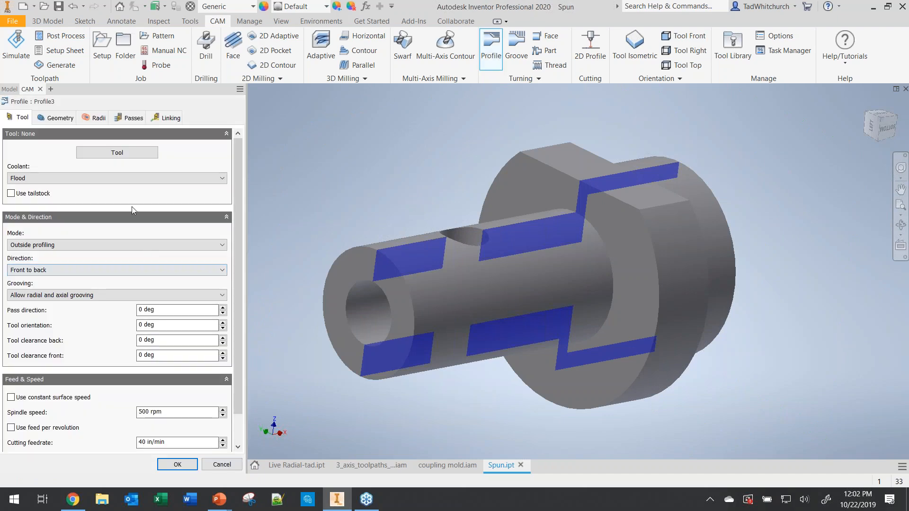
left_click(119, 154)
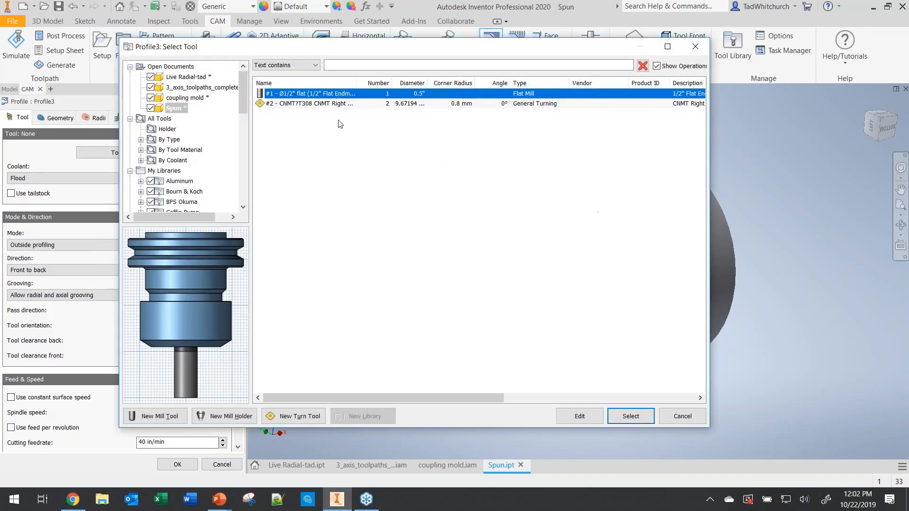
left_click(307, 104)
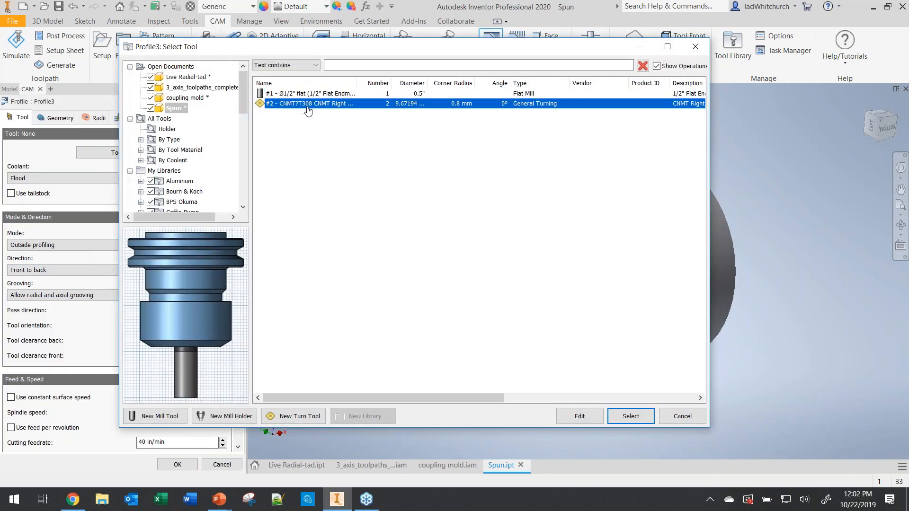
left_click(630, 417)
middle_click_drag(474, 265, 399, 405, "shift")
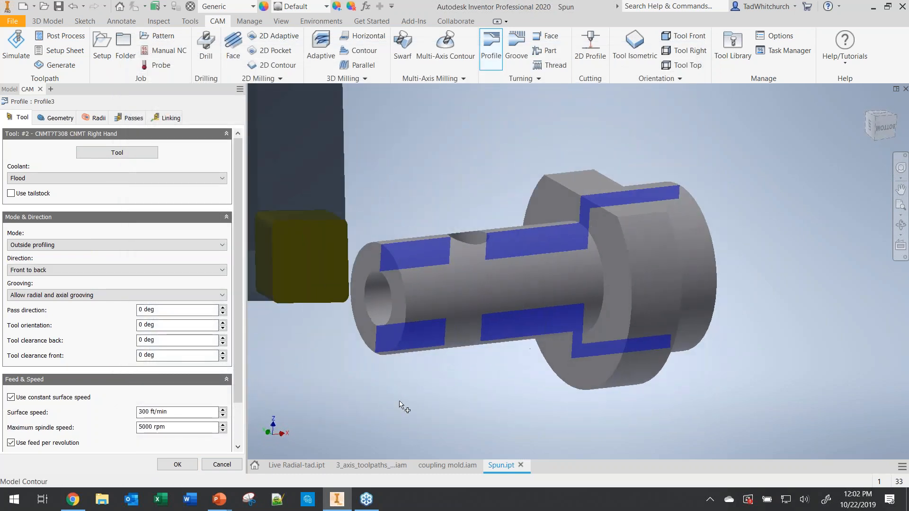
left_click(177, 465)
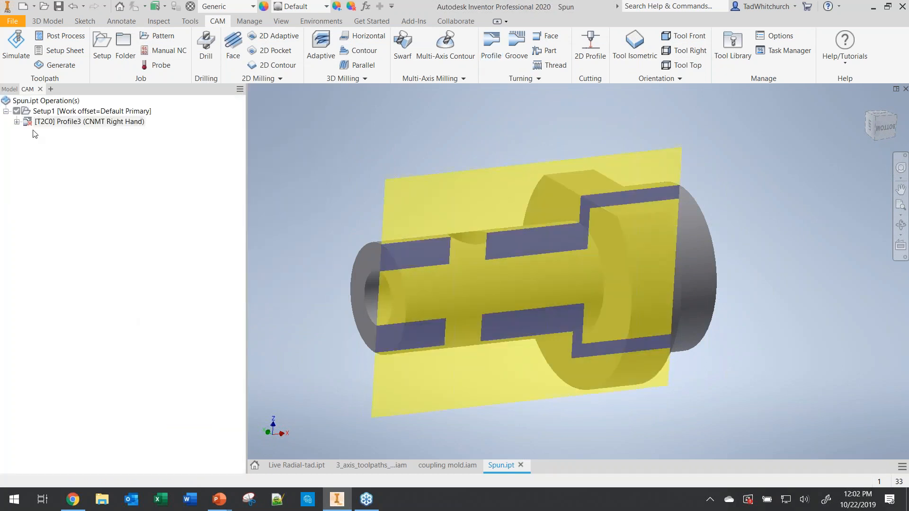
Step: Read the log messages for Profile3's toolpath, close the log and examine the turning section around the cross hole
left_click(16, 122)
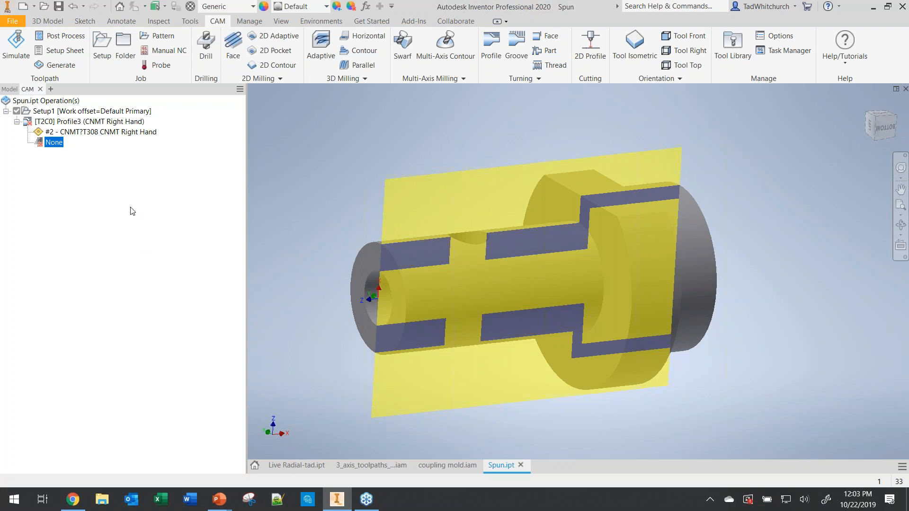
right_click(48, 146)
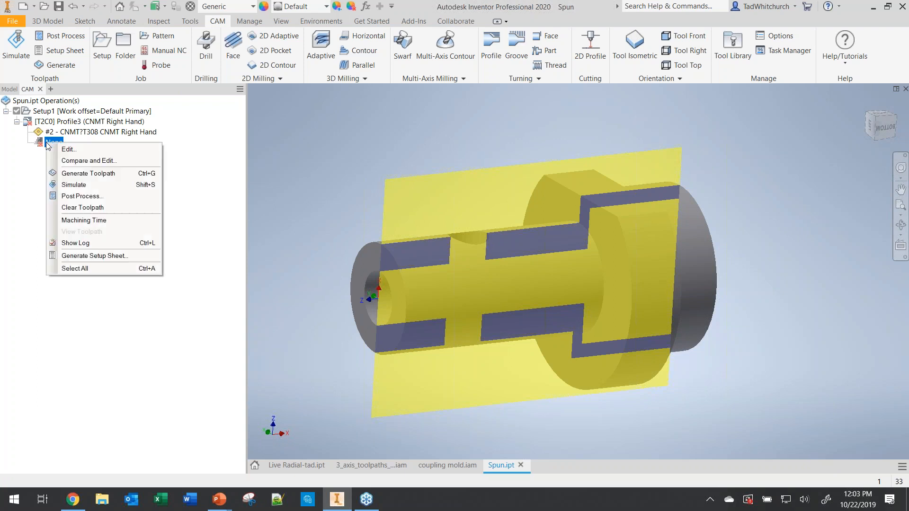
left_click(63, 243)
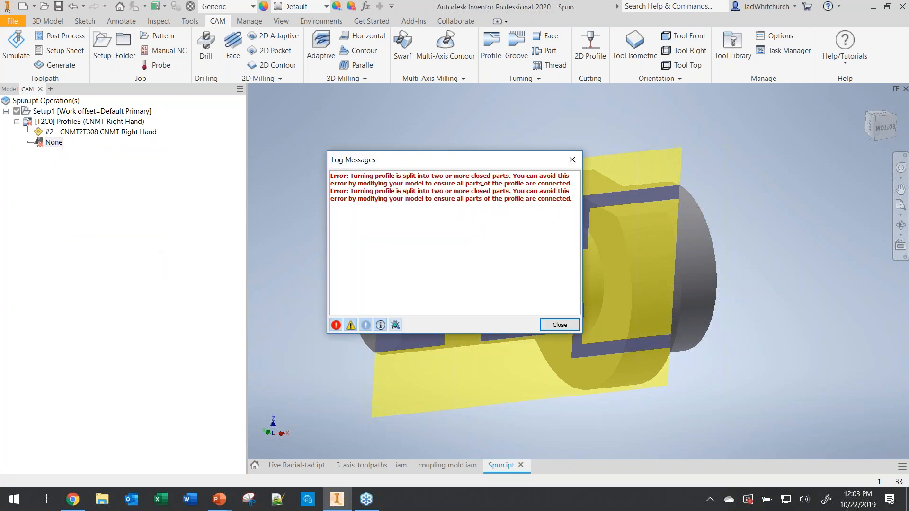
left_click_drag(518, 178, 344, 175)
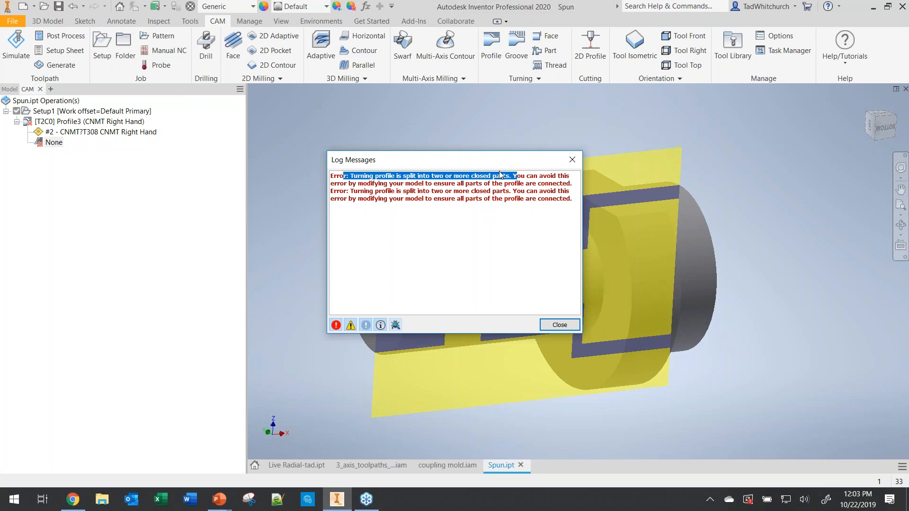
left_click(560, 326)
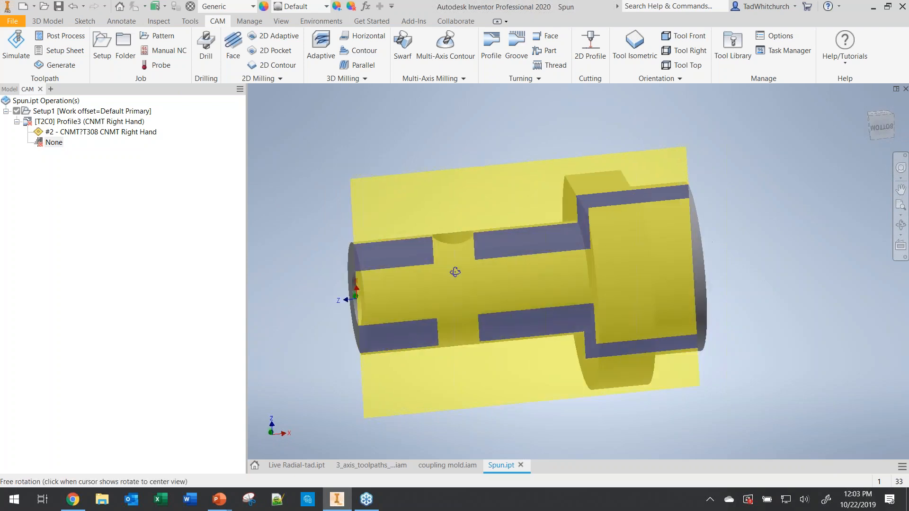
scroll(456, 270, "down", 4)
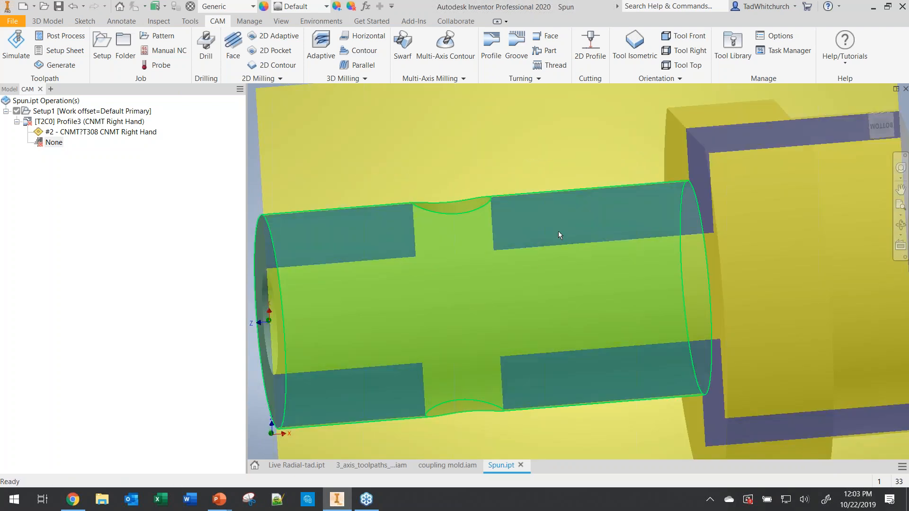
scroll(540, 231, "up", 3)
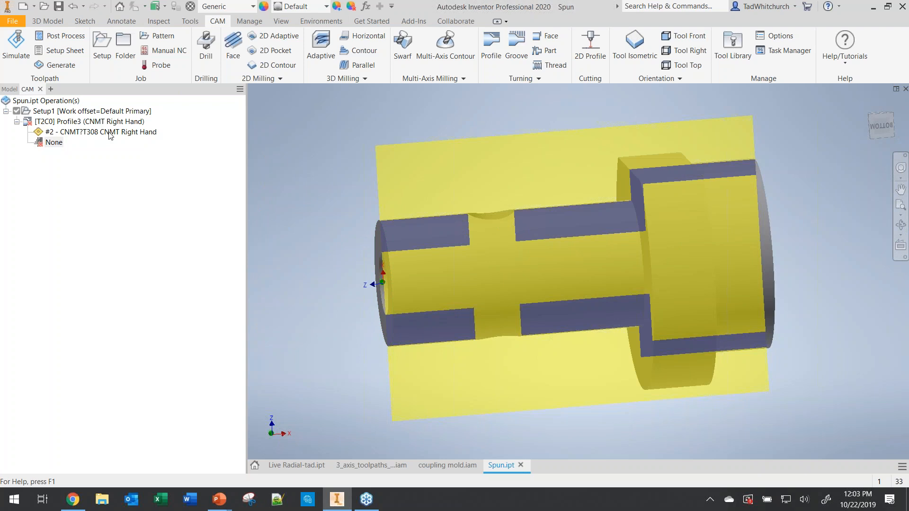
Step: Edit Setup1 to enable the Spun profile option for the model
left_click(85, 113)
double_click(86, 114)
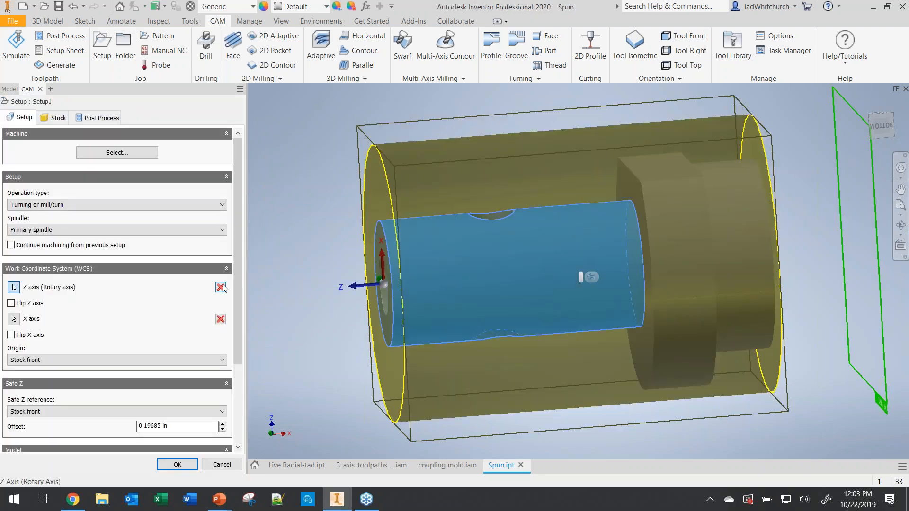
scroll(237, 280, "down", 3)
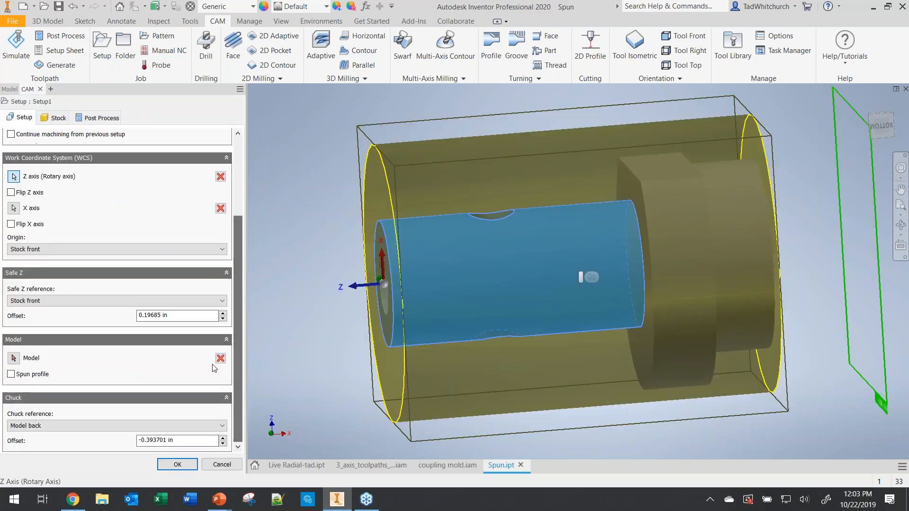
left_click(11, 374)
left_click(178, 464)
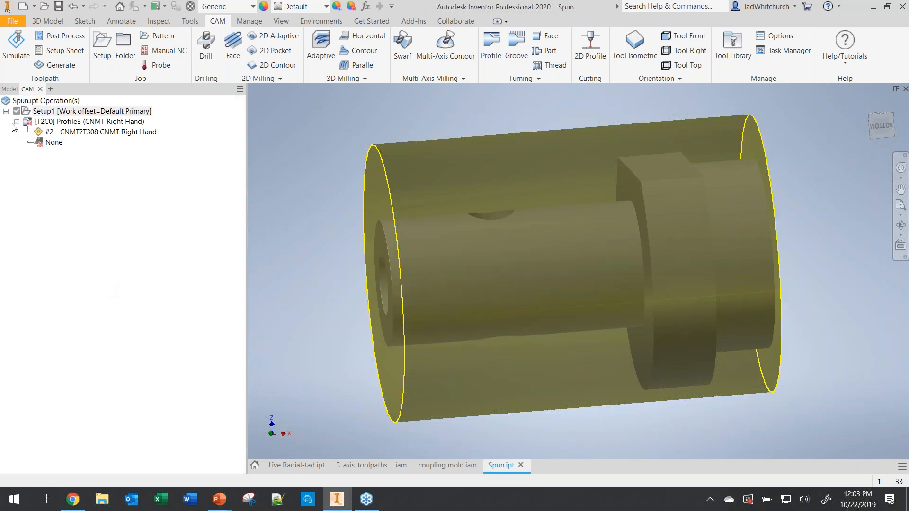
Step: Generate the Profile3 toolpath and inspect its passes over the shaft and flange
left_click(61, 65)
left_click(49, 143)
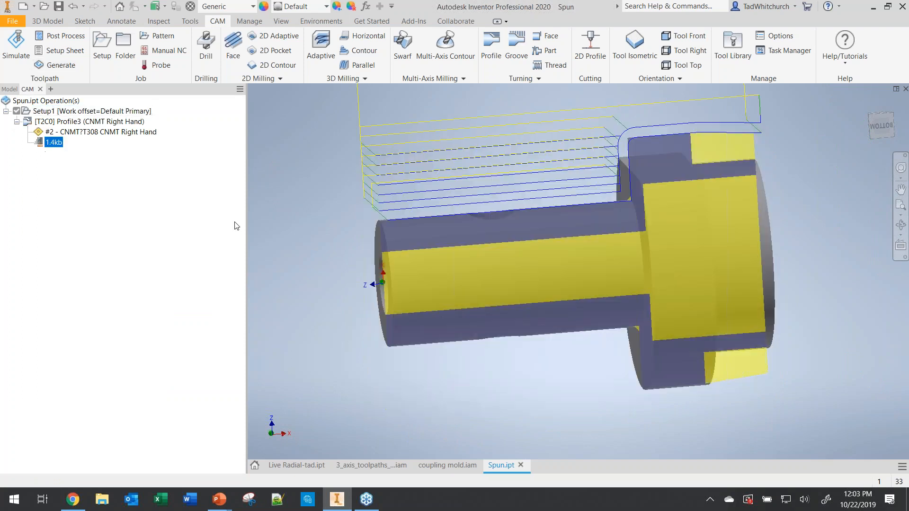
scroll(352, 300, "down", 3)
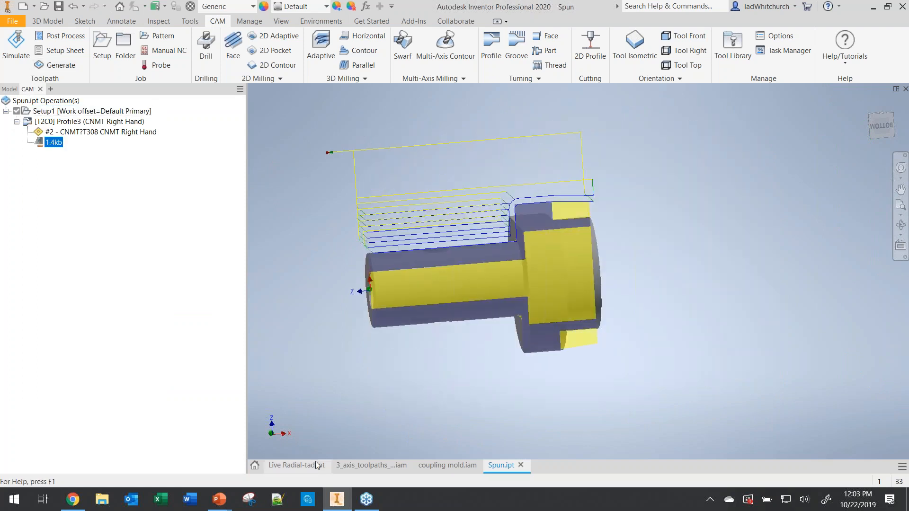
Step: Switch to the PowerPoint slide show and advance to the slide on document management and simulation services
key("alt+Tab")
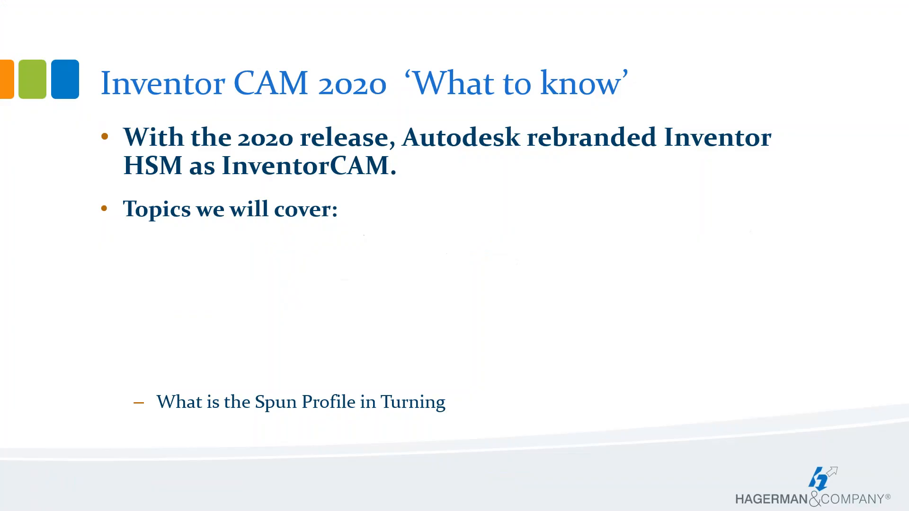
left_click(317, 441)
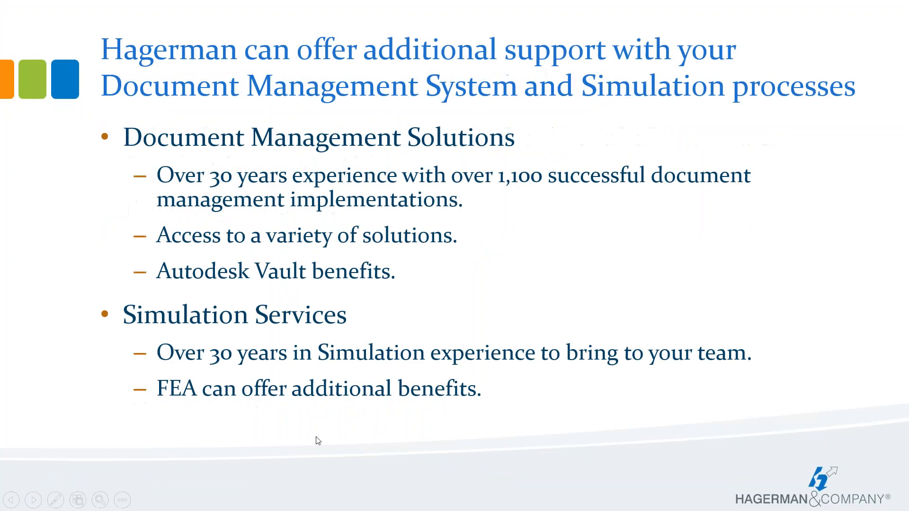